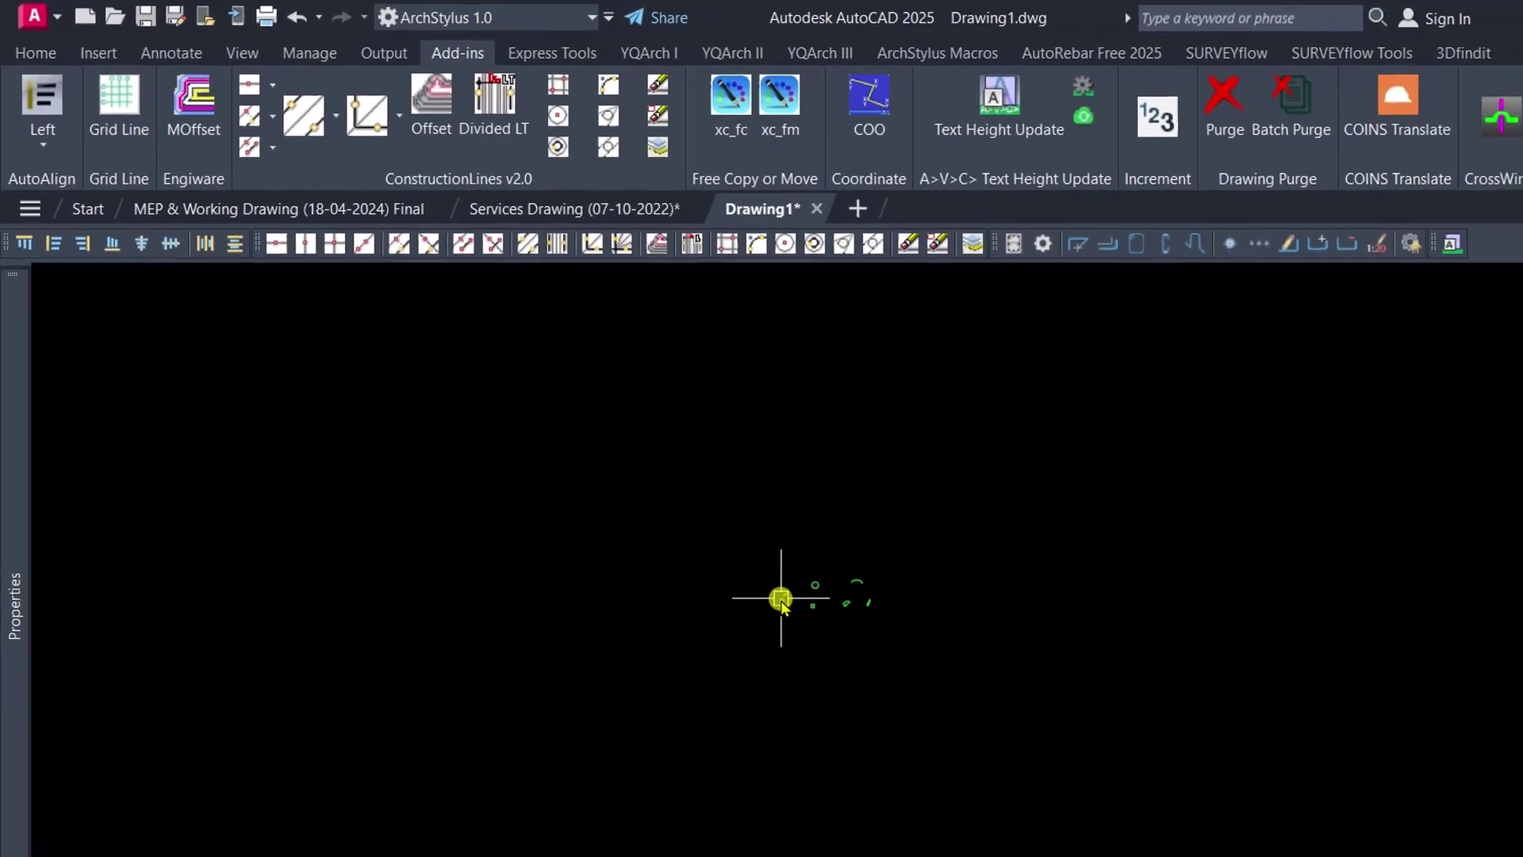
Step: Place four horizontal construction lines at different heights in the empty space above the green shapes
{"action": "left_click", "coordinate": [277, 243]}
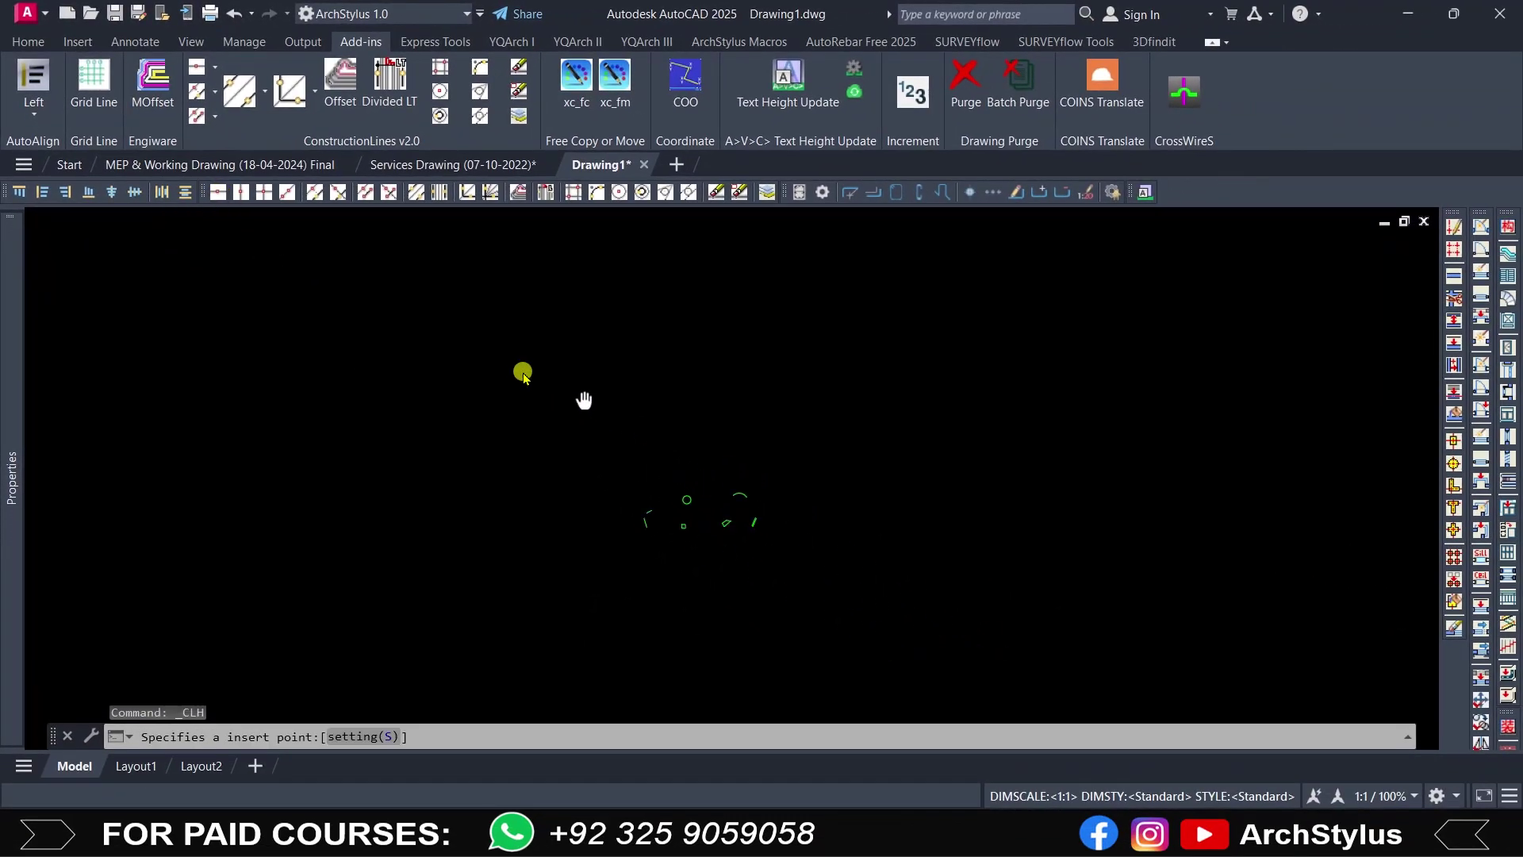
{"action": "scroll", "coordinate": [555, 389], "scroll_direction": "up", "scroll_amount": 6}
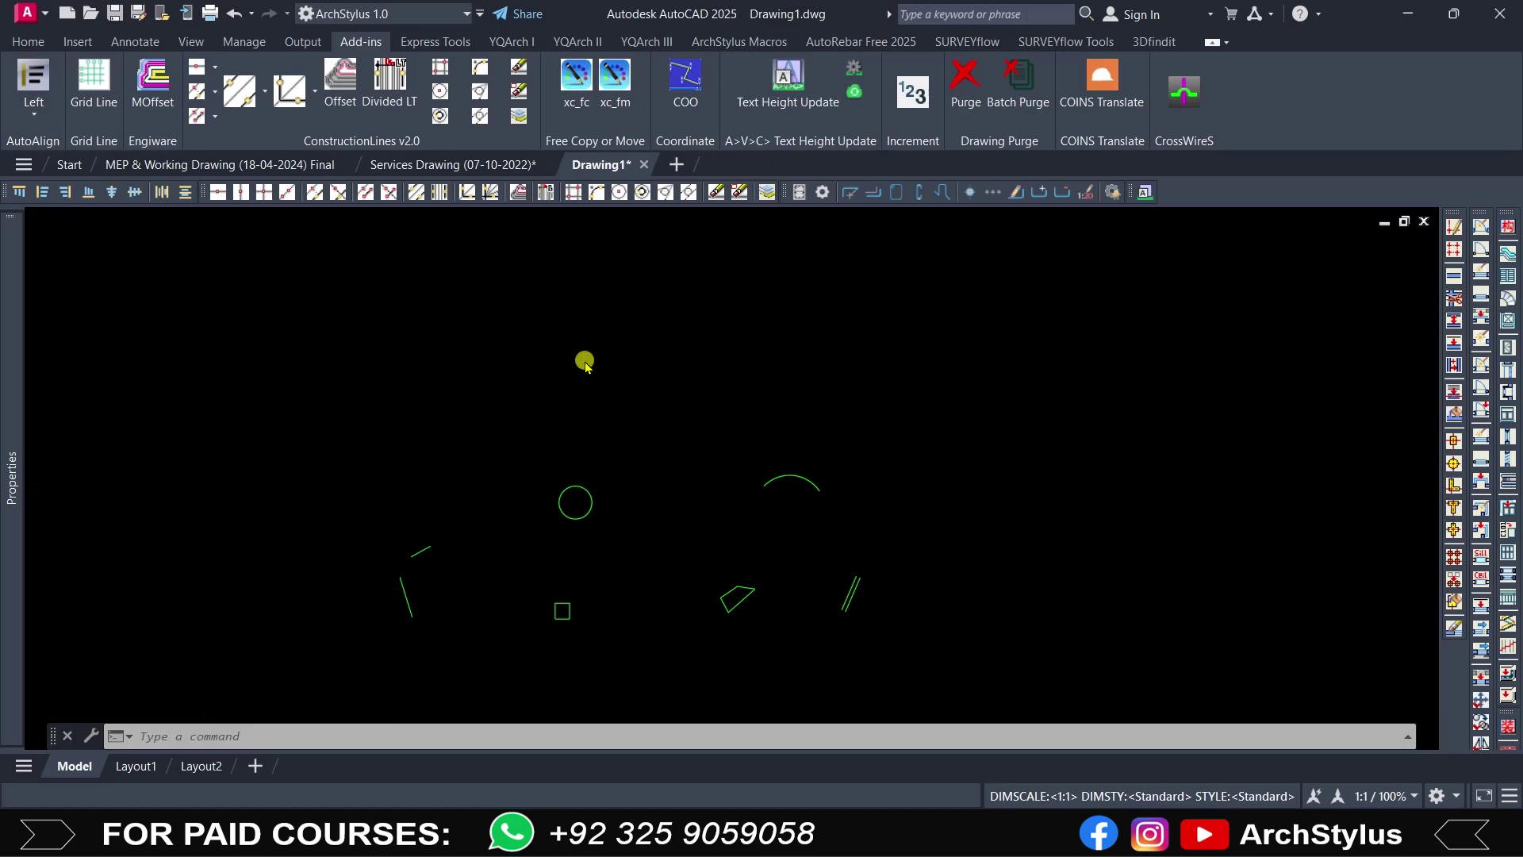
{"action": "left_click", "coordinate": [540, 332]}
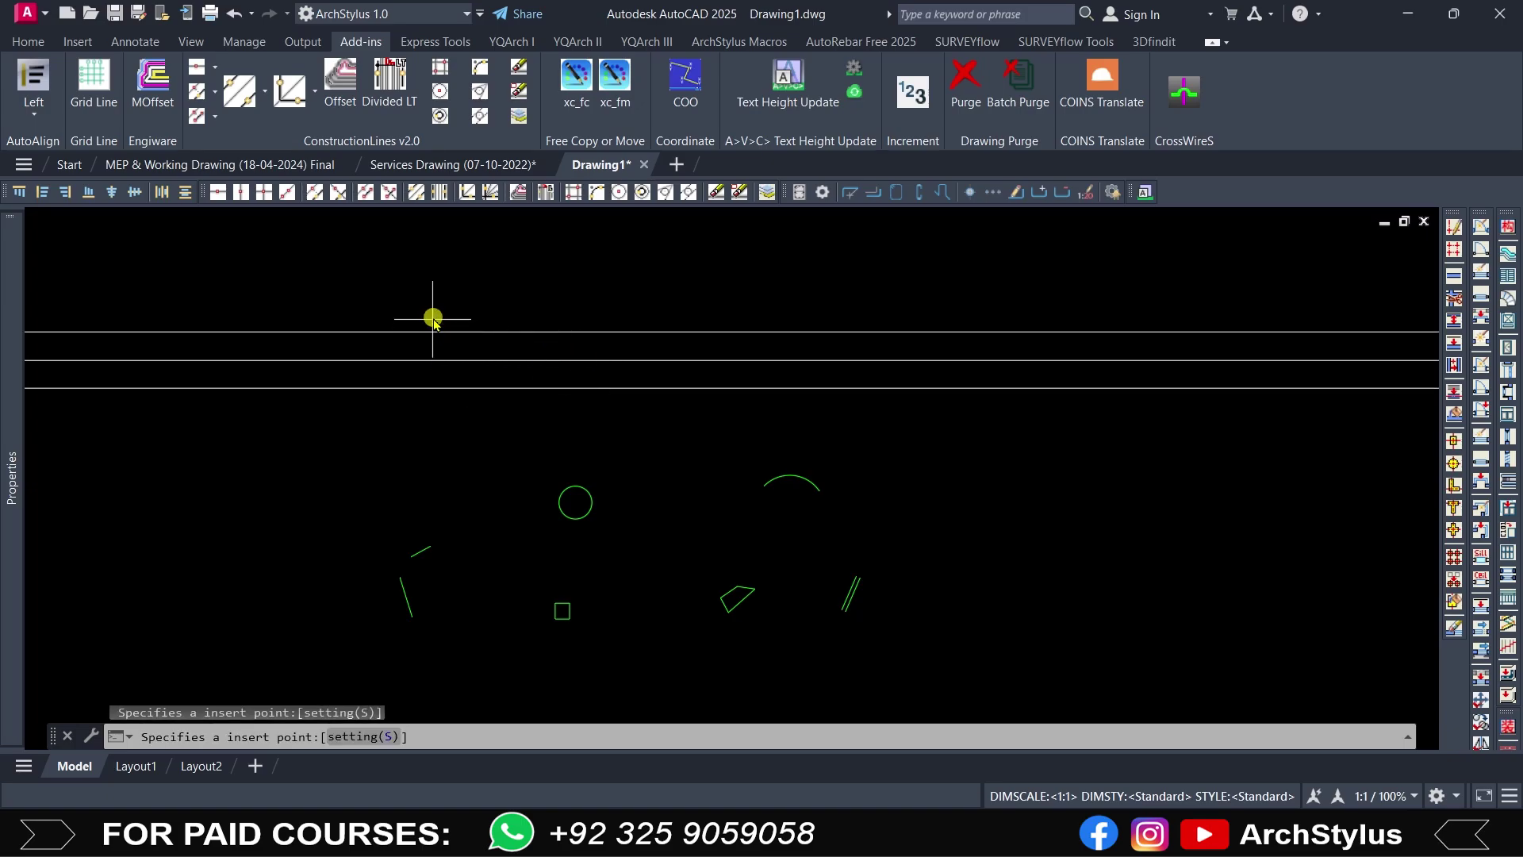
{"action": "left_click", "coordinate": [523, 299]}
{"action": "key", "text": "Escape"}
Step: Erase the four horizontal construction lines above the shapes
{"action": "left_click", "coordinate": [735, 415]}
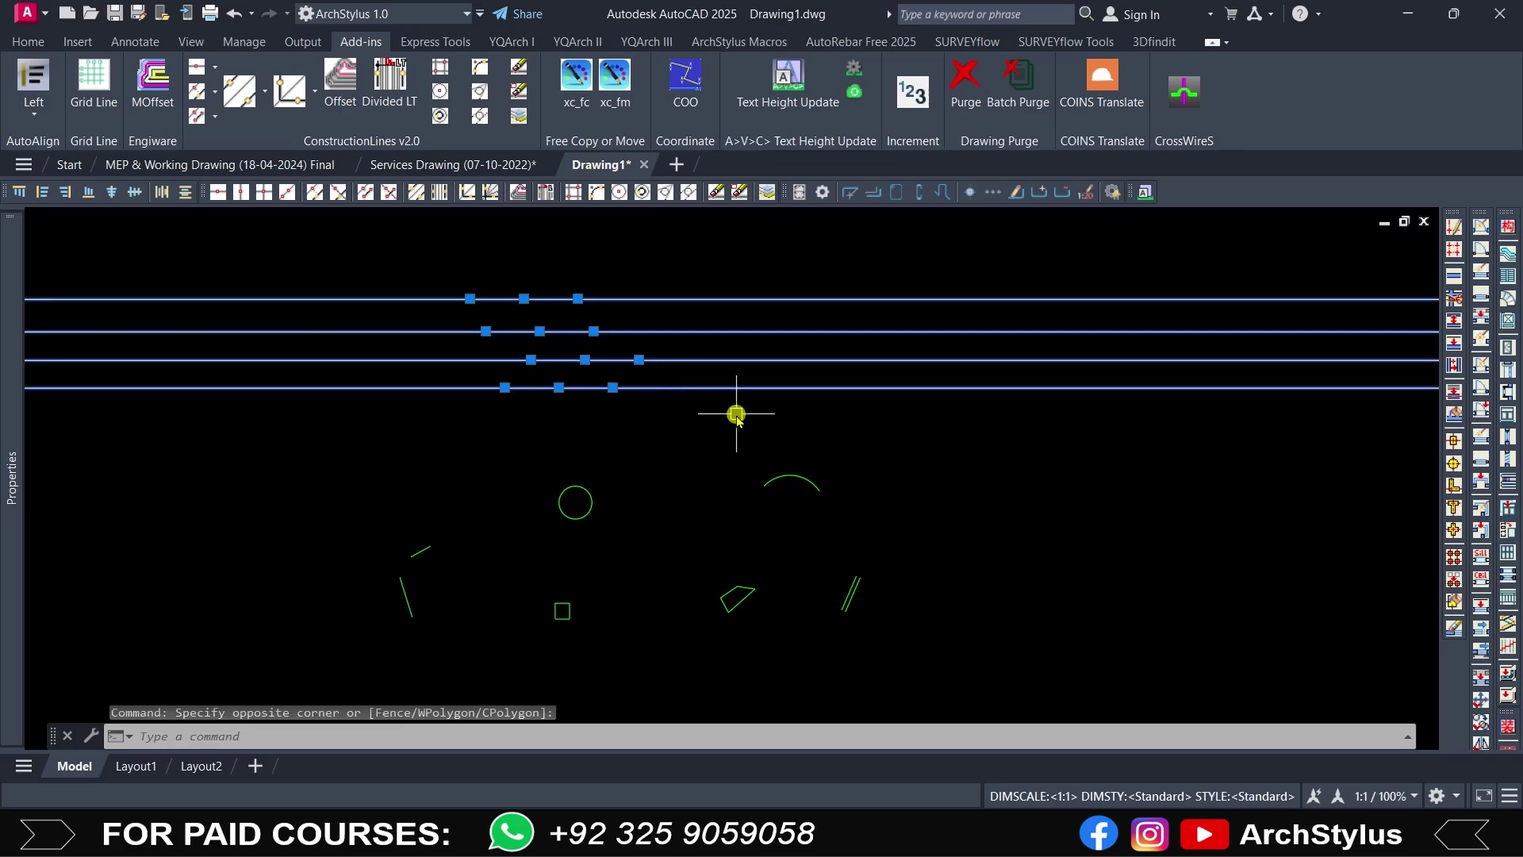
{"action": "left_click", "coordinate": [632, 388]}
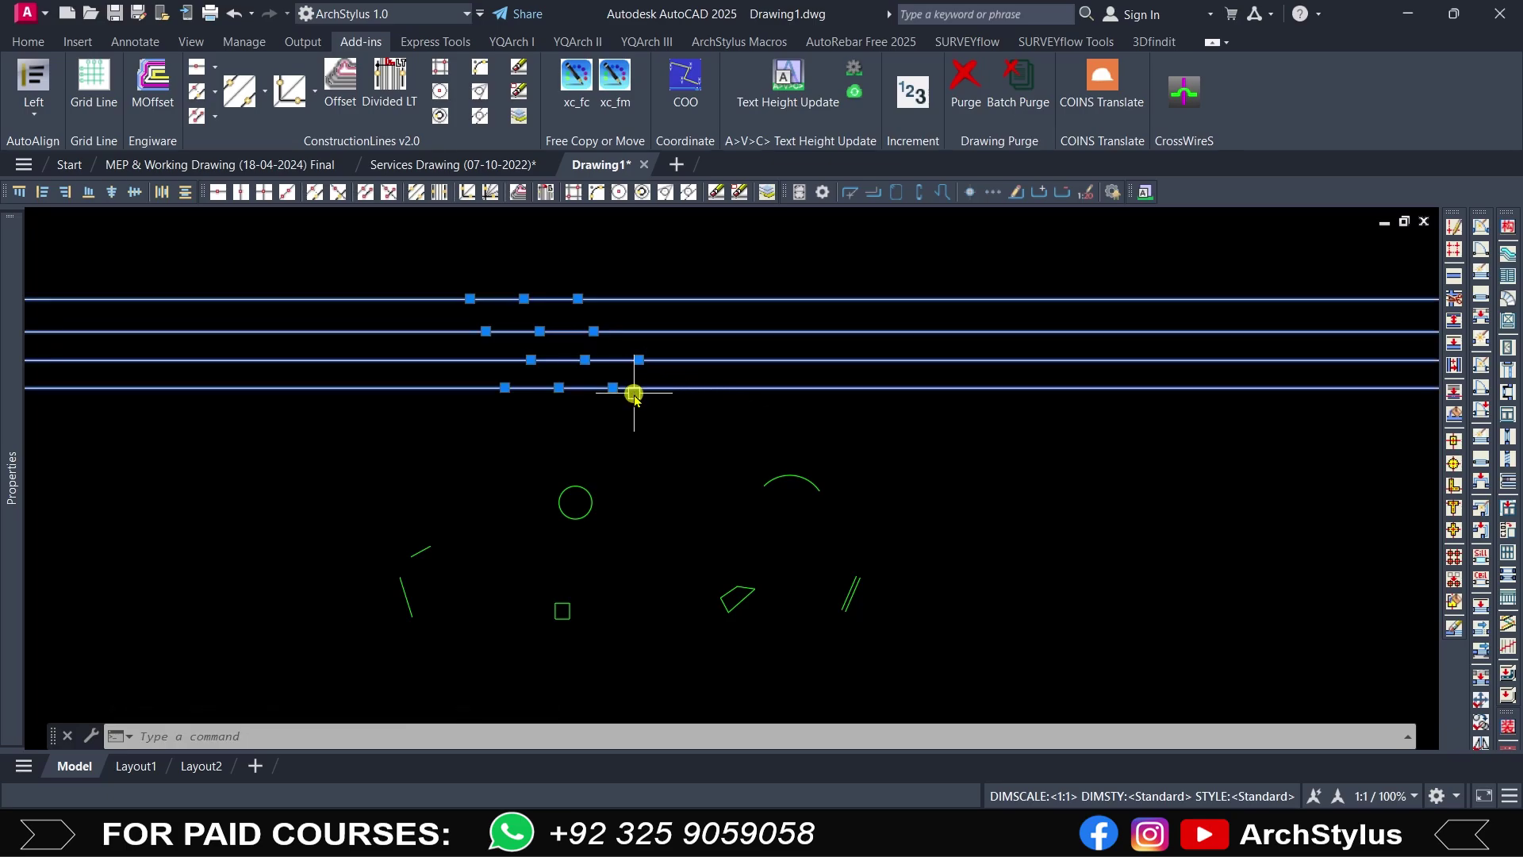
{"action": "type", "text": "e"}
{"action": "key", "text": "Return"}
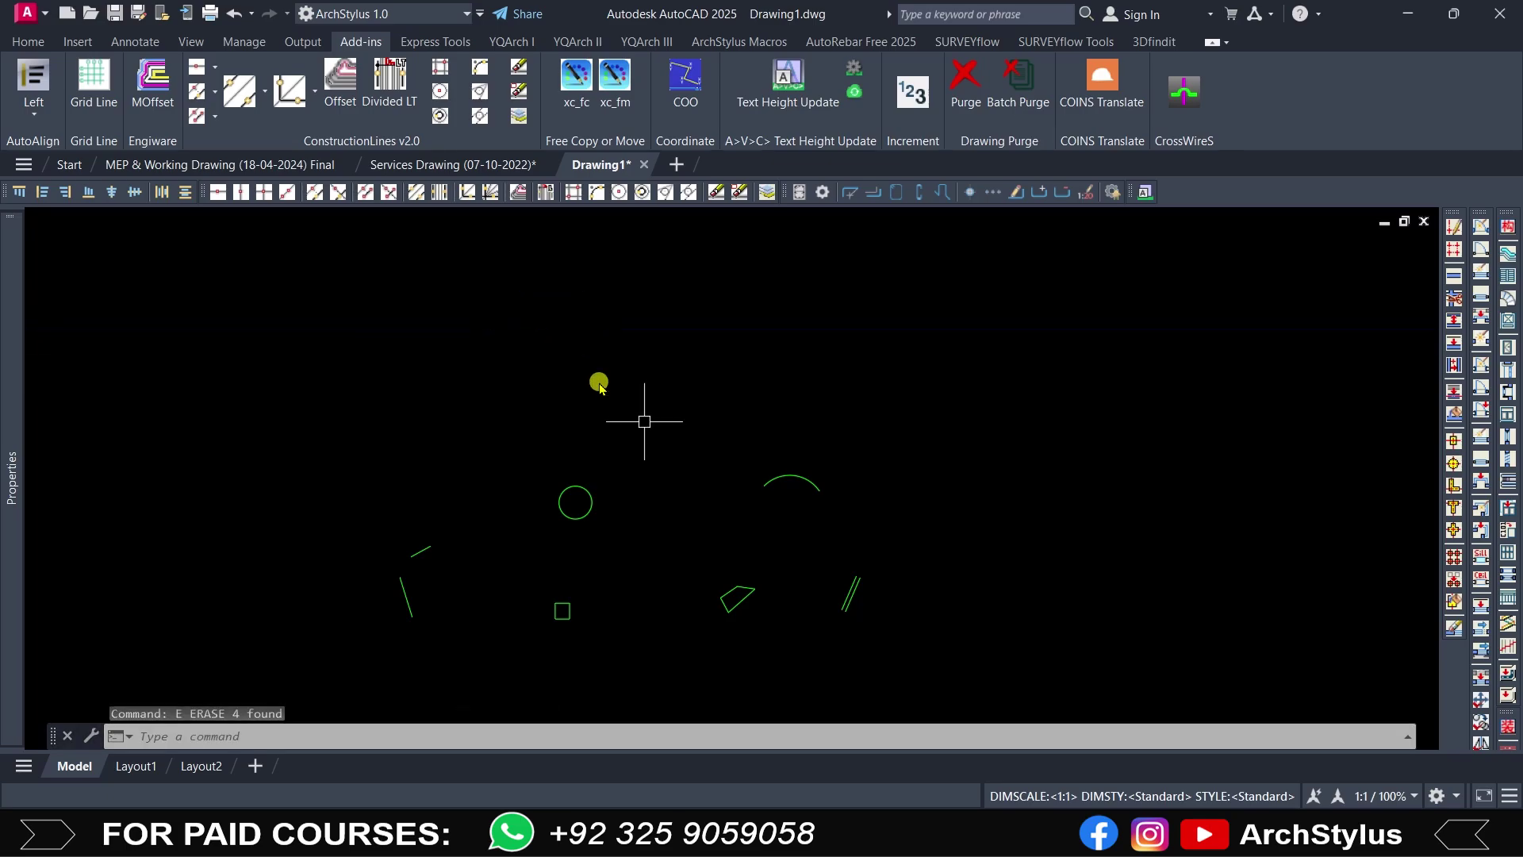
Step: Place six vertical construction lines, five spaced out to the left of the circle and one passing through it
{"action": "left_click", "coordinate": [241, 193]}
{"action": "left_click", "coordinate": [320, 337]}
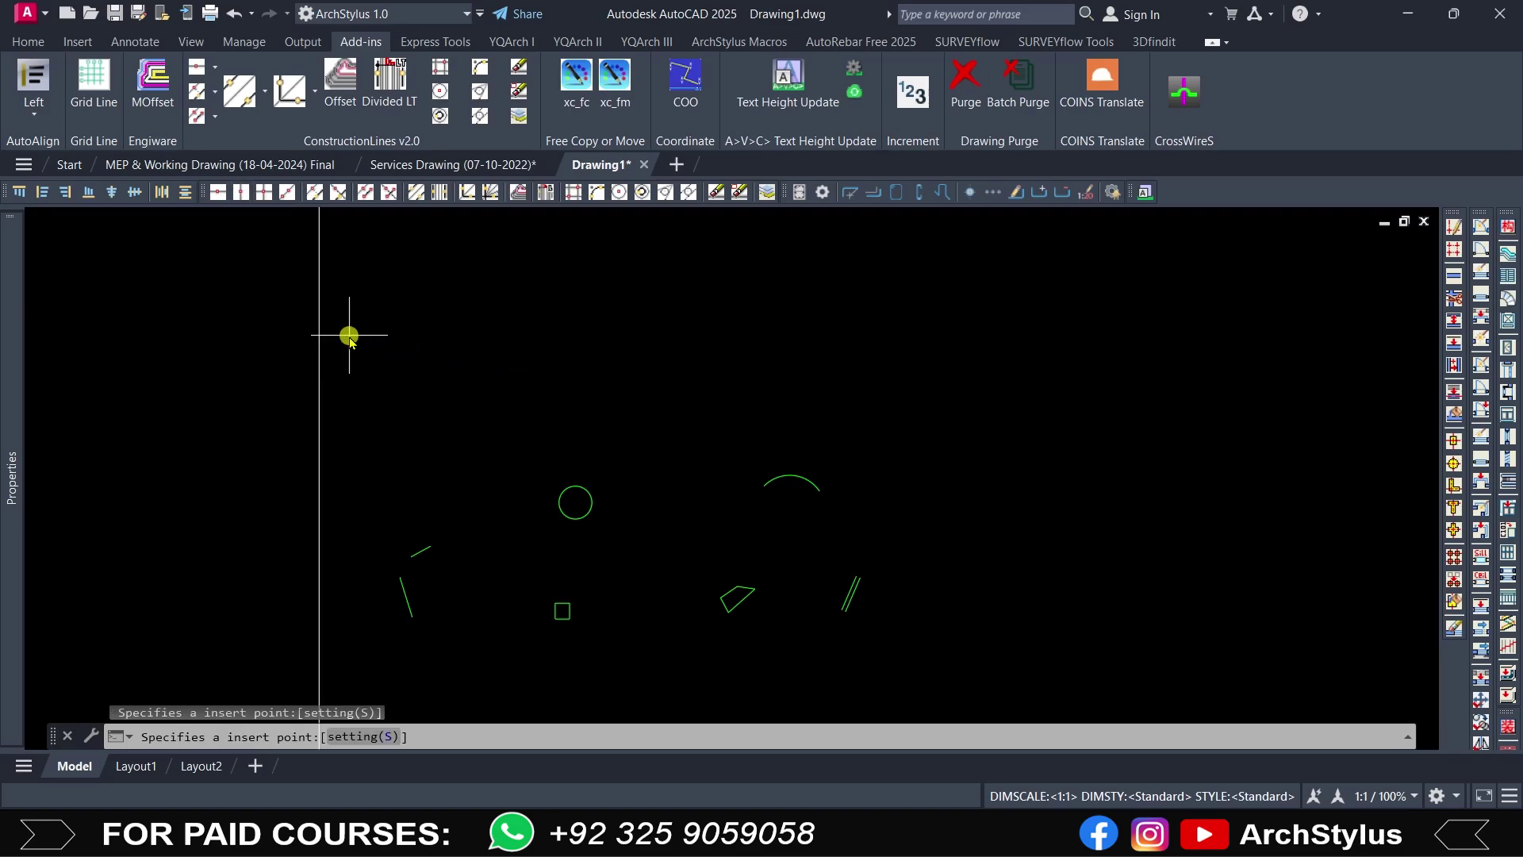
{"action": "left_click", "coordinate": [349, 337]}
{"action": "left_click", "coordinate": [274, 343]}
{"action": "left_click", "coordinate": [207, 349]}
{"action": "left_click", "coordinate": [397, 303]}
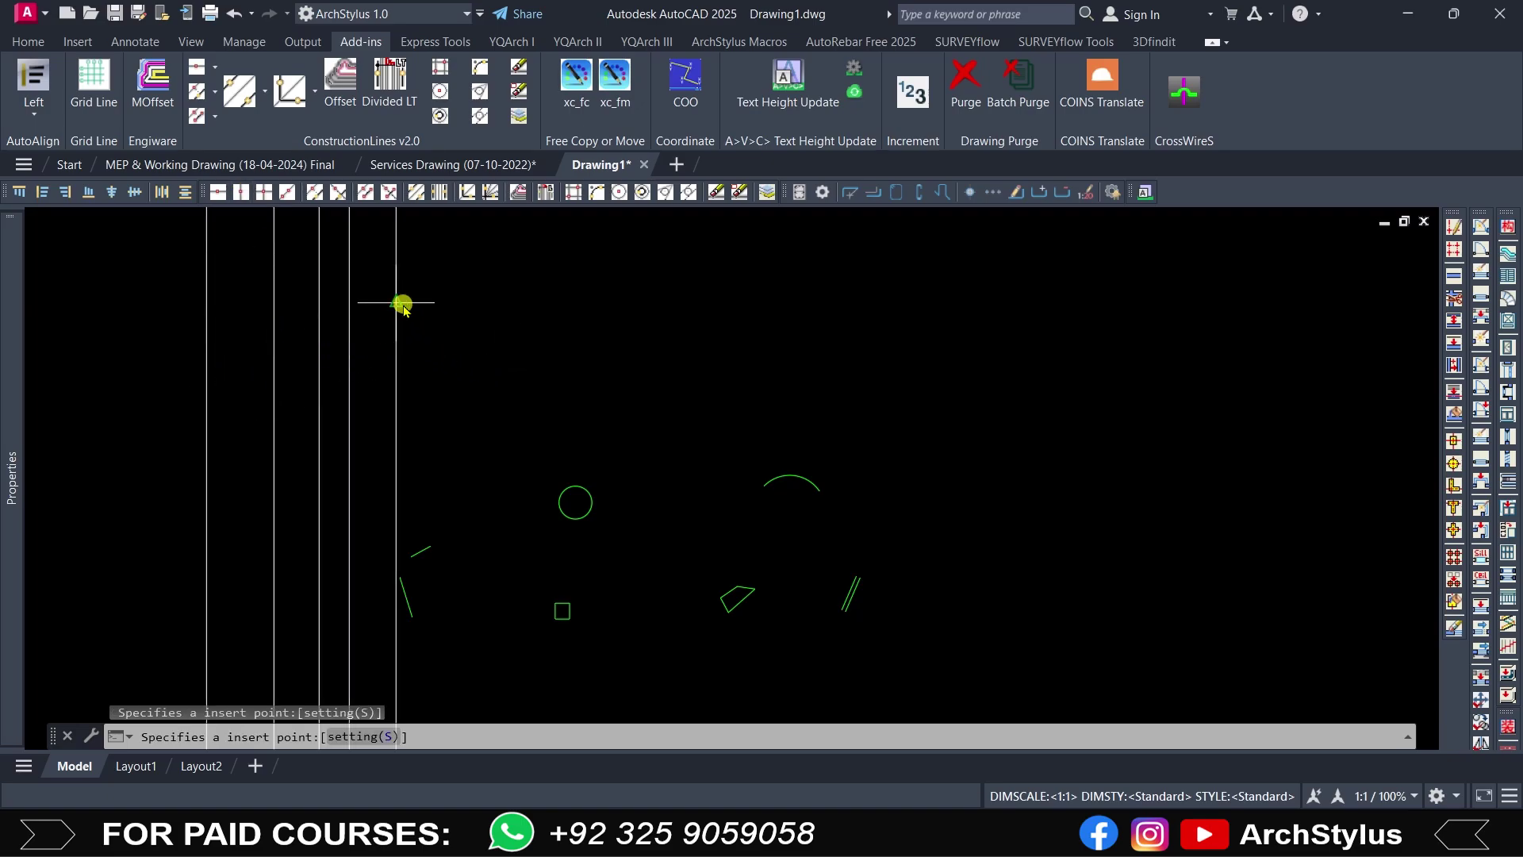
{"action": "left_click", "coordinate": [576, 287]}
{"action": "key", "text": "Escape"}
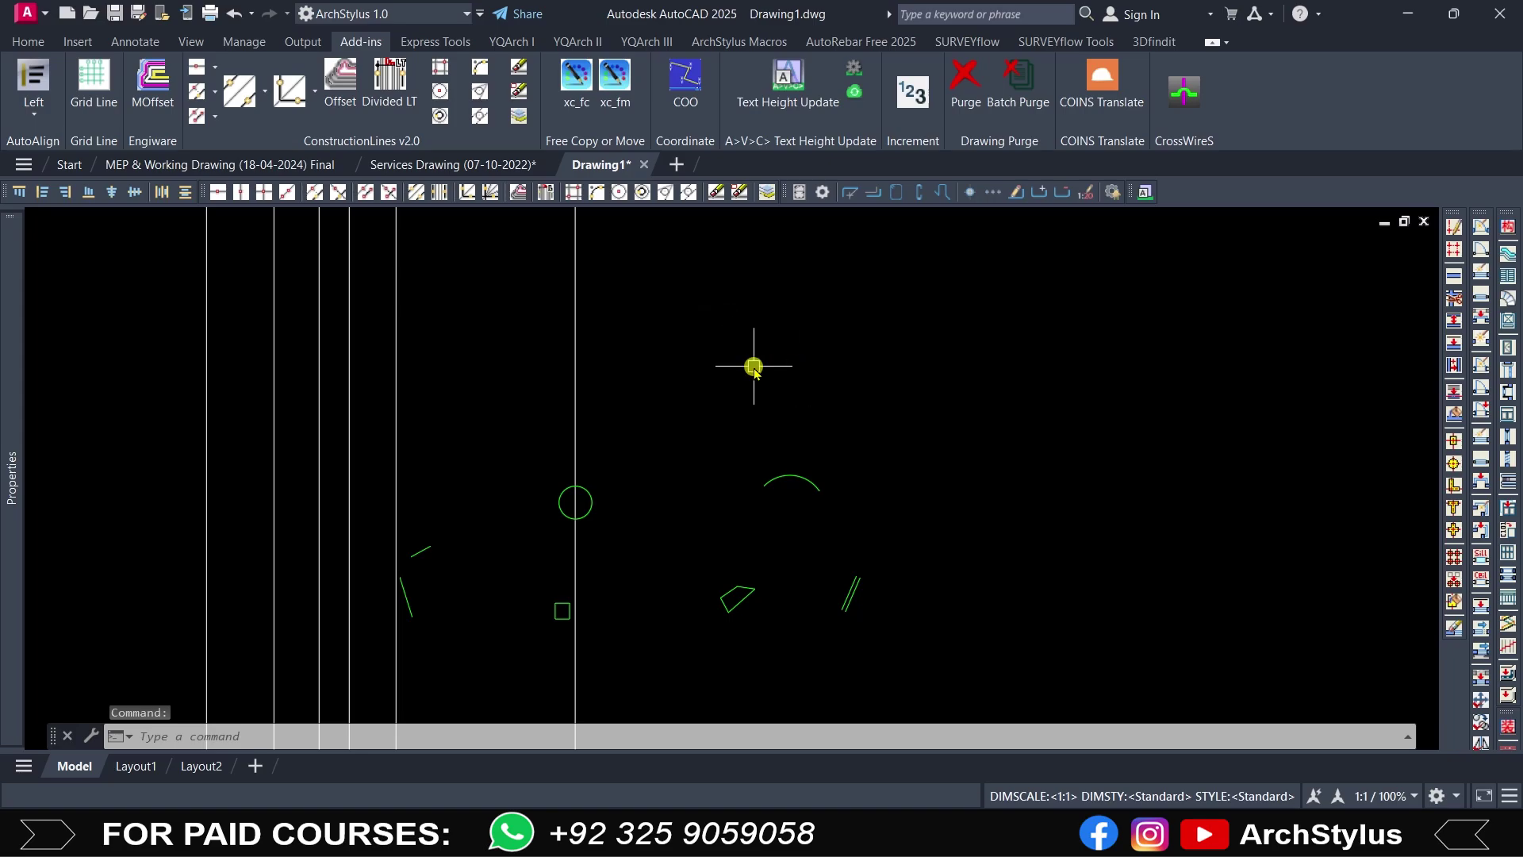
Step: Erase all six vertical construction lines
{"action": "left_click", "coordinate": [701, 306]}
{"action": "left_click", "coordinate": [172, 397]}
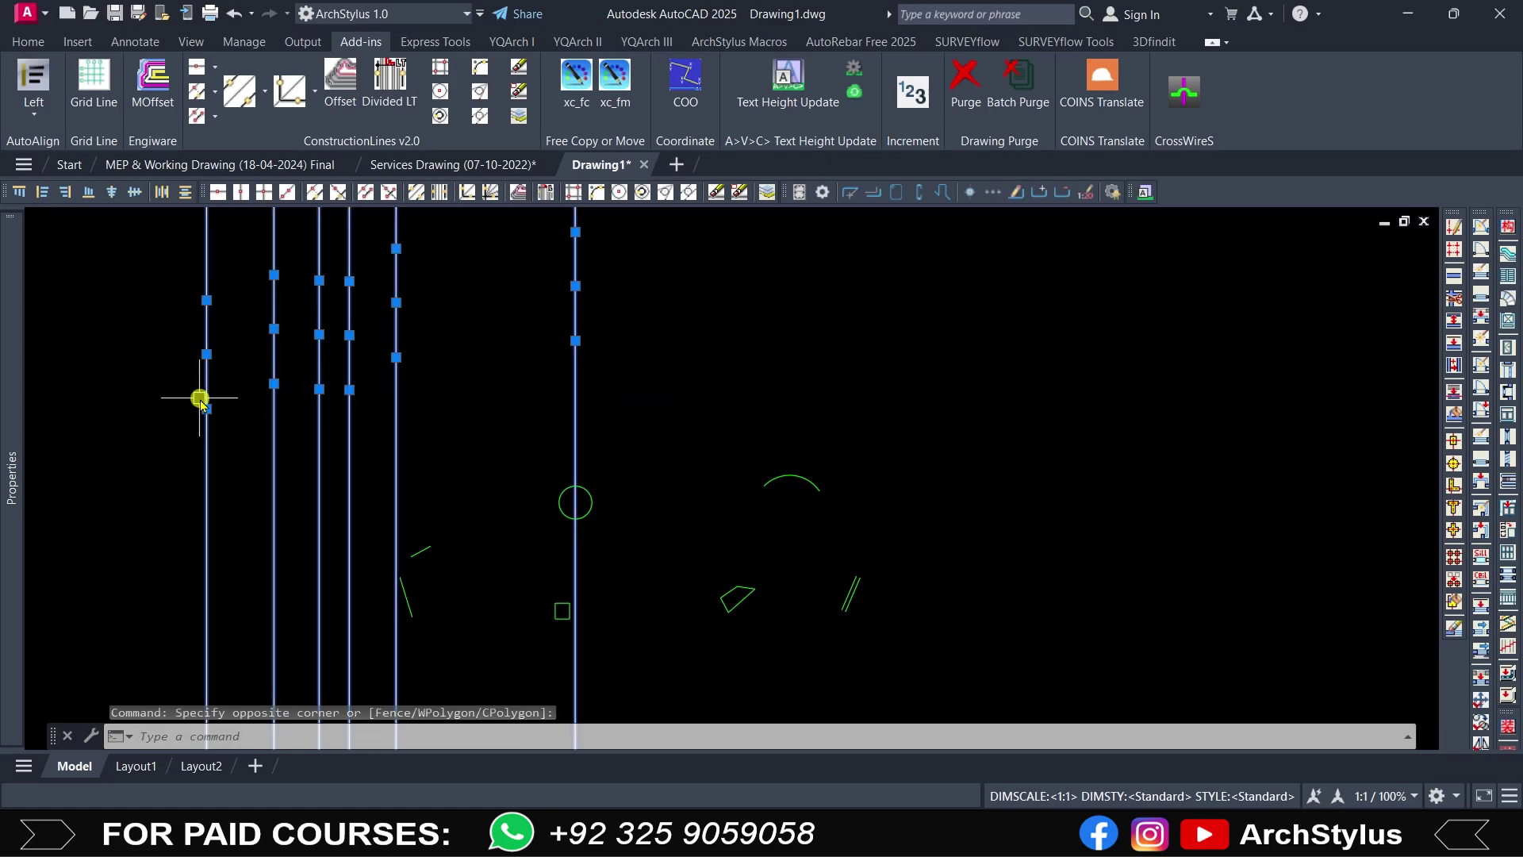
{"action": "type", "text": "e"}
{"action": "key", "text": "Return"}
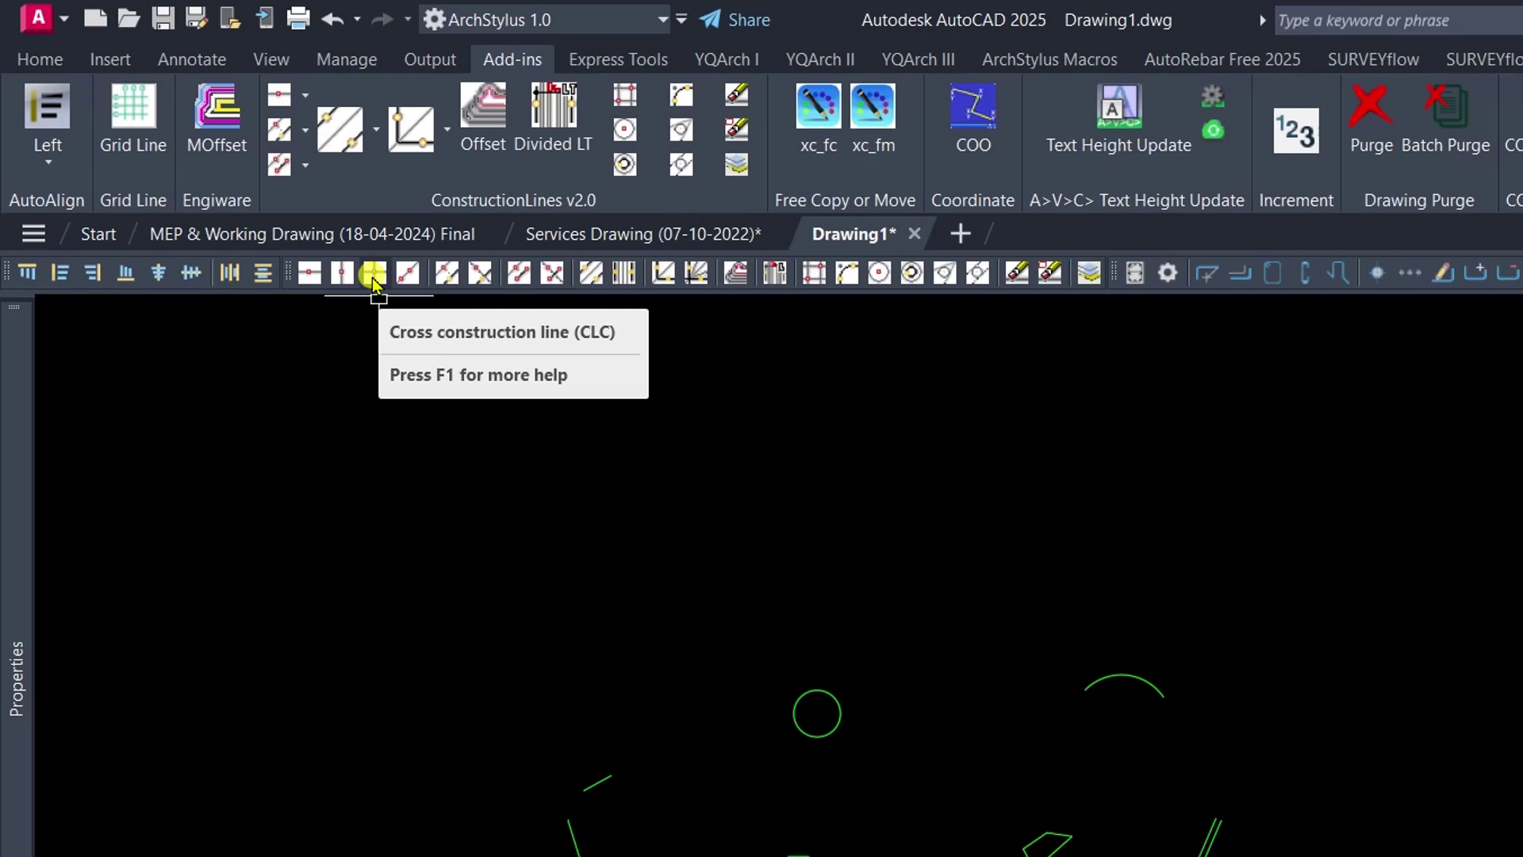
Step: Insert a cross construction line through the center of the circle
{"action": "left_click", "coordinate": [373, 273]}
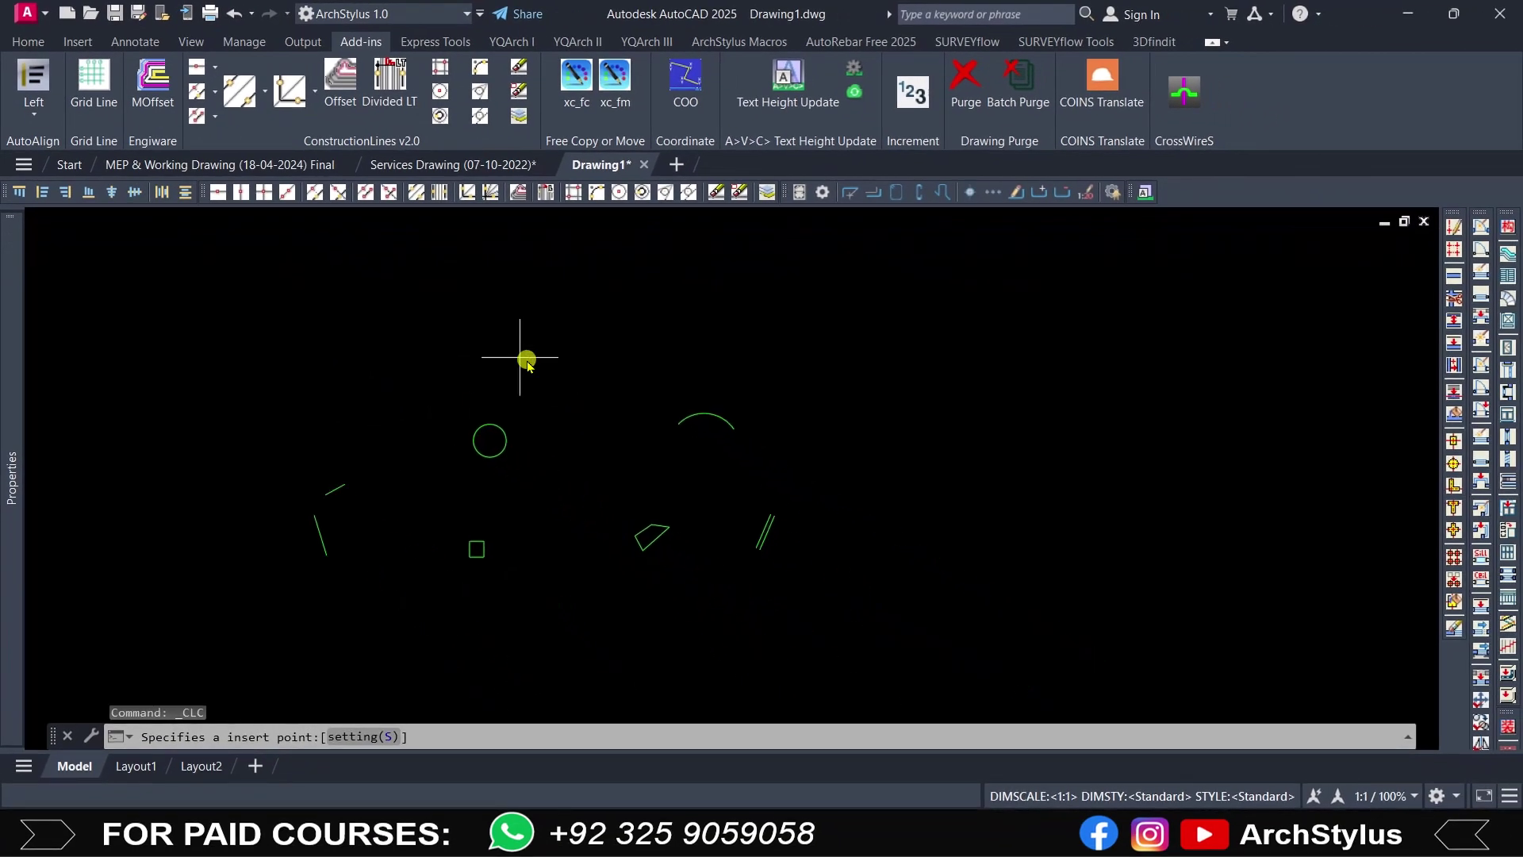
{"action": "scroll", "coordinate": [504, 484], "scroll_direction": "up", "scroll_amount": 4}
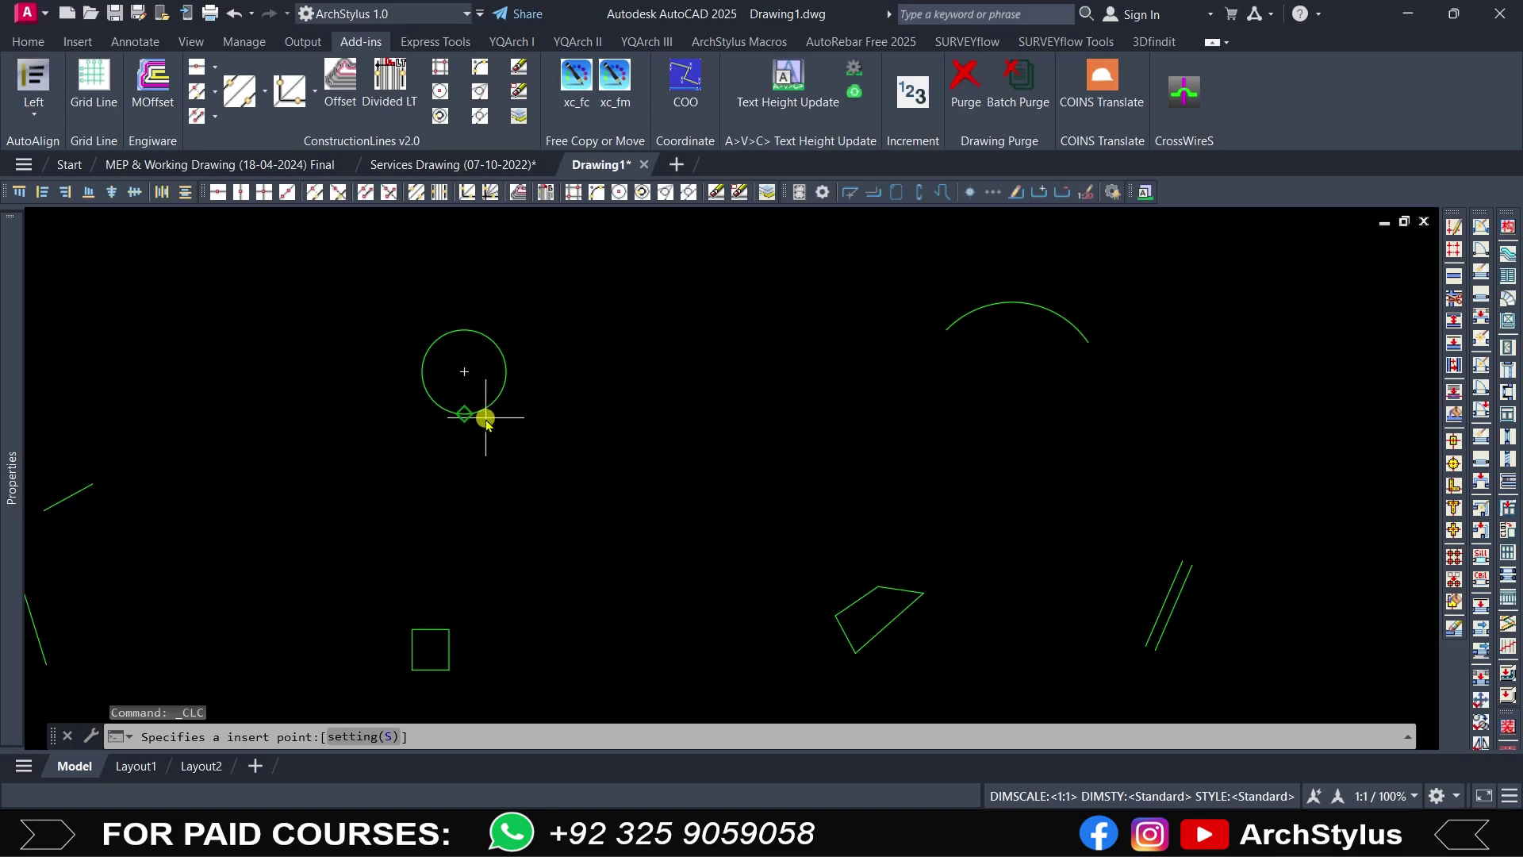
{"action": "left_click", "coordinate": [464, 372]}
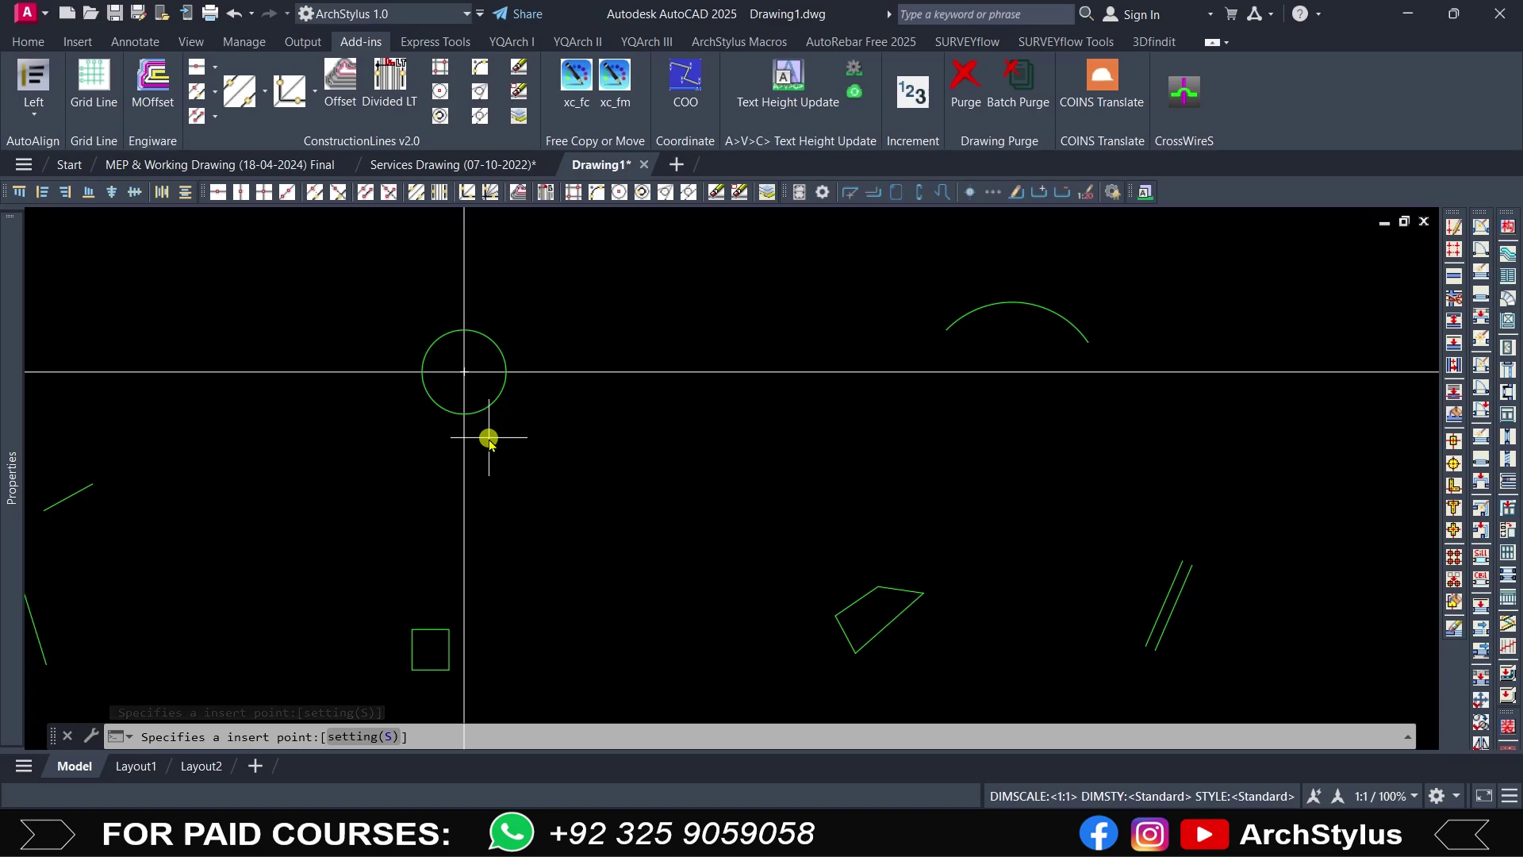
{"action": "scroll", "coordinate": [489, 439], "scroll_direction": "down", "scroll_amount": 2}
{"action": "key", "text": "Escape"}
Step: Erase the horizontal and vertical construction lines that cross at the circle's center
{"action": "left_click", "coordinate": [635, 445]}
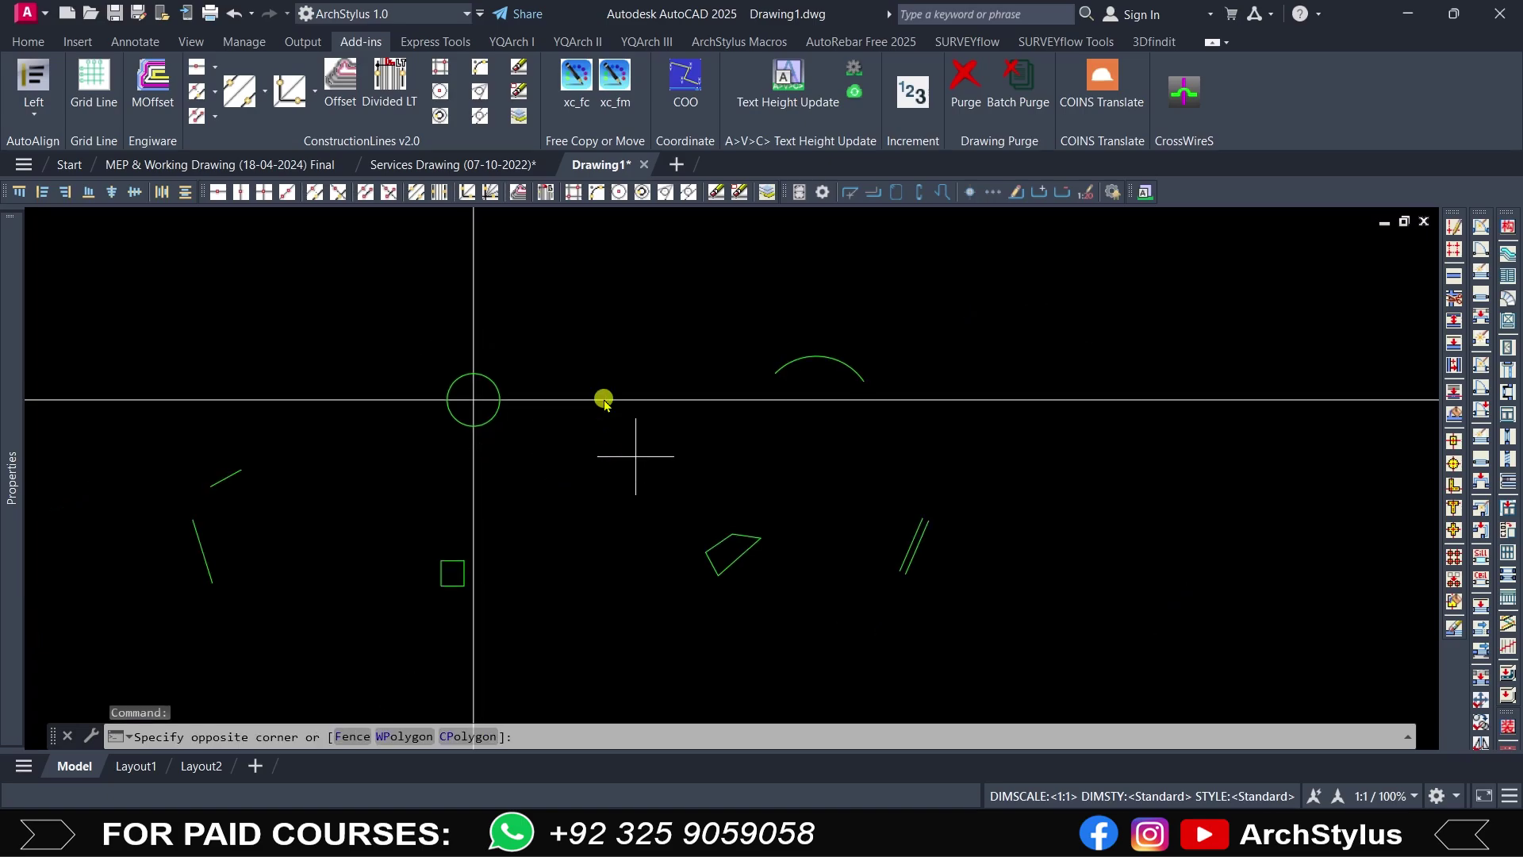
{"action": "left_click", "coordinate": [595, 367]}
{"action": "type", "text": "e"}
{"action": "key", "text": "Return"}
{"action": "left_click", "coordinate": [601, 309]}
{"action": "left_click", "coordinate": [435, 326]}
{"action": "type", "text": "e"}
{"action": "key", "text": "Return"}
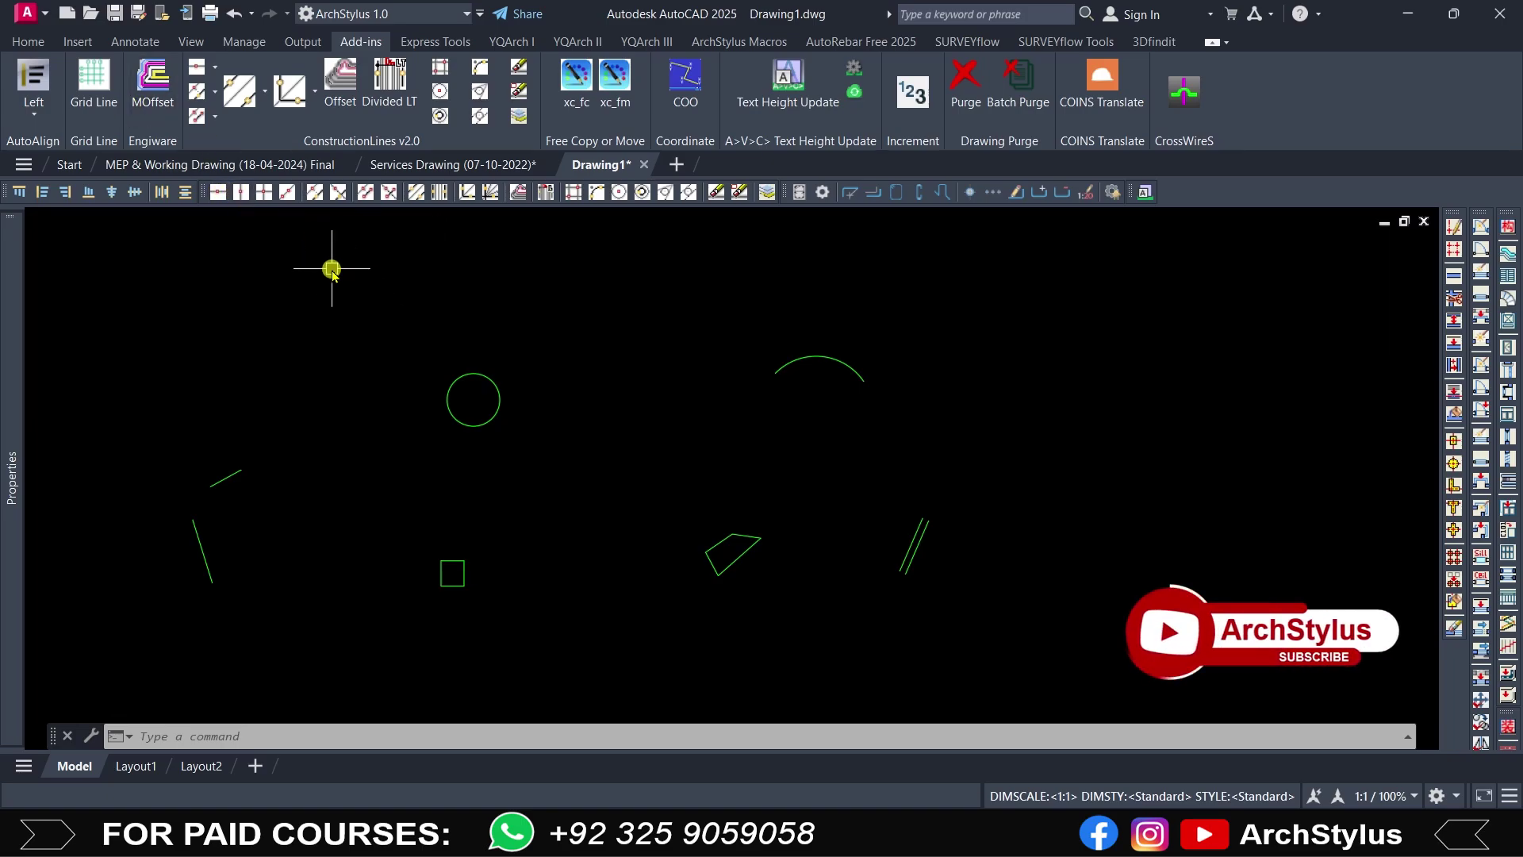
Step: Draw five angled construction lines at different angles through one common point above and left of the circle
{"action": "left_click", "coordinate": [286, 192]}
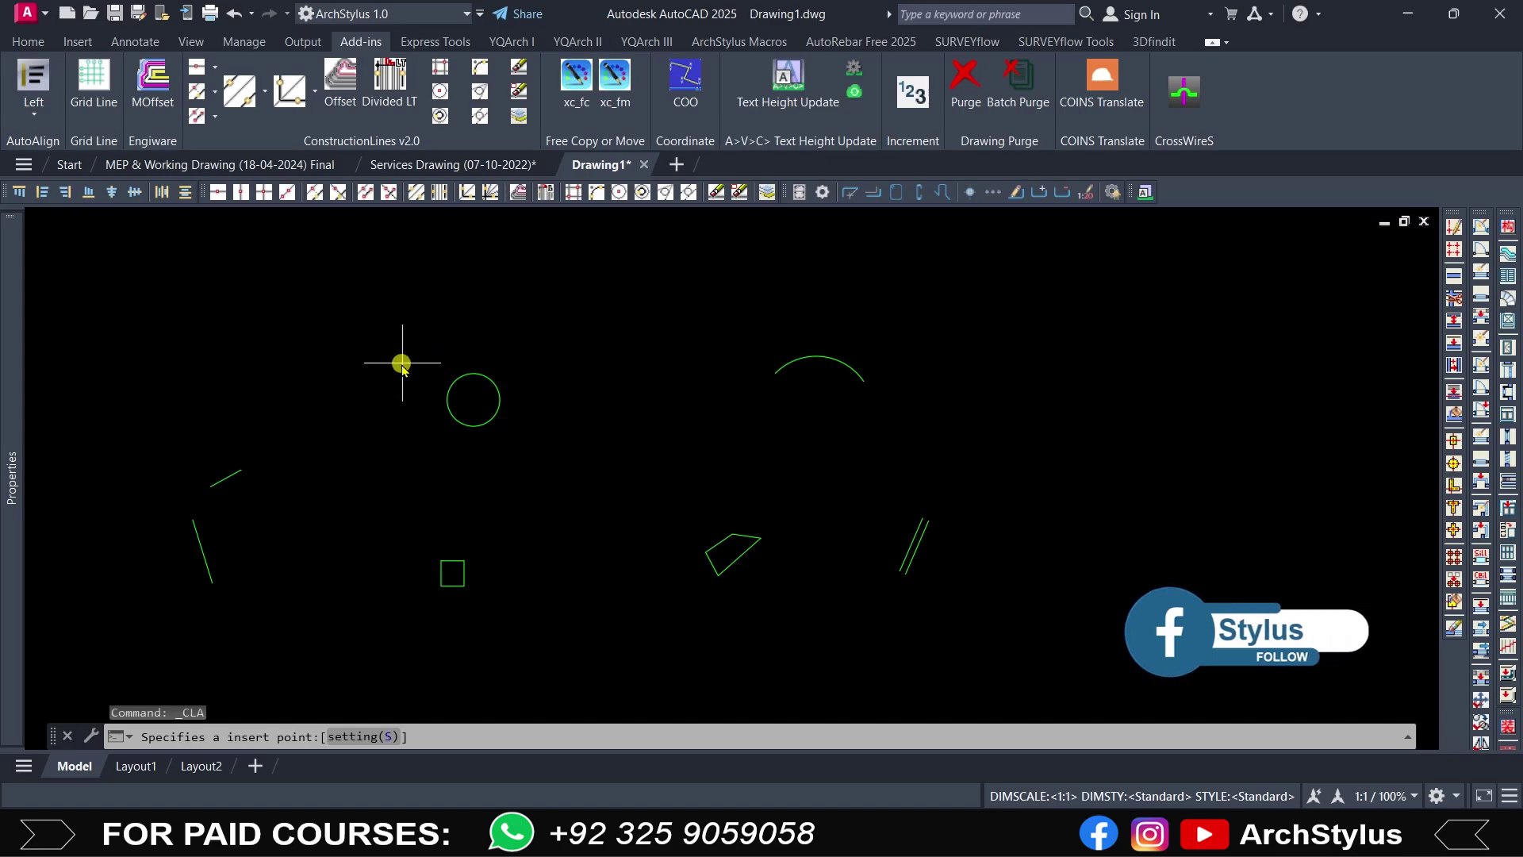
{"action": "left_click", "coordinate": [328, 350]}
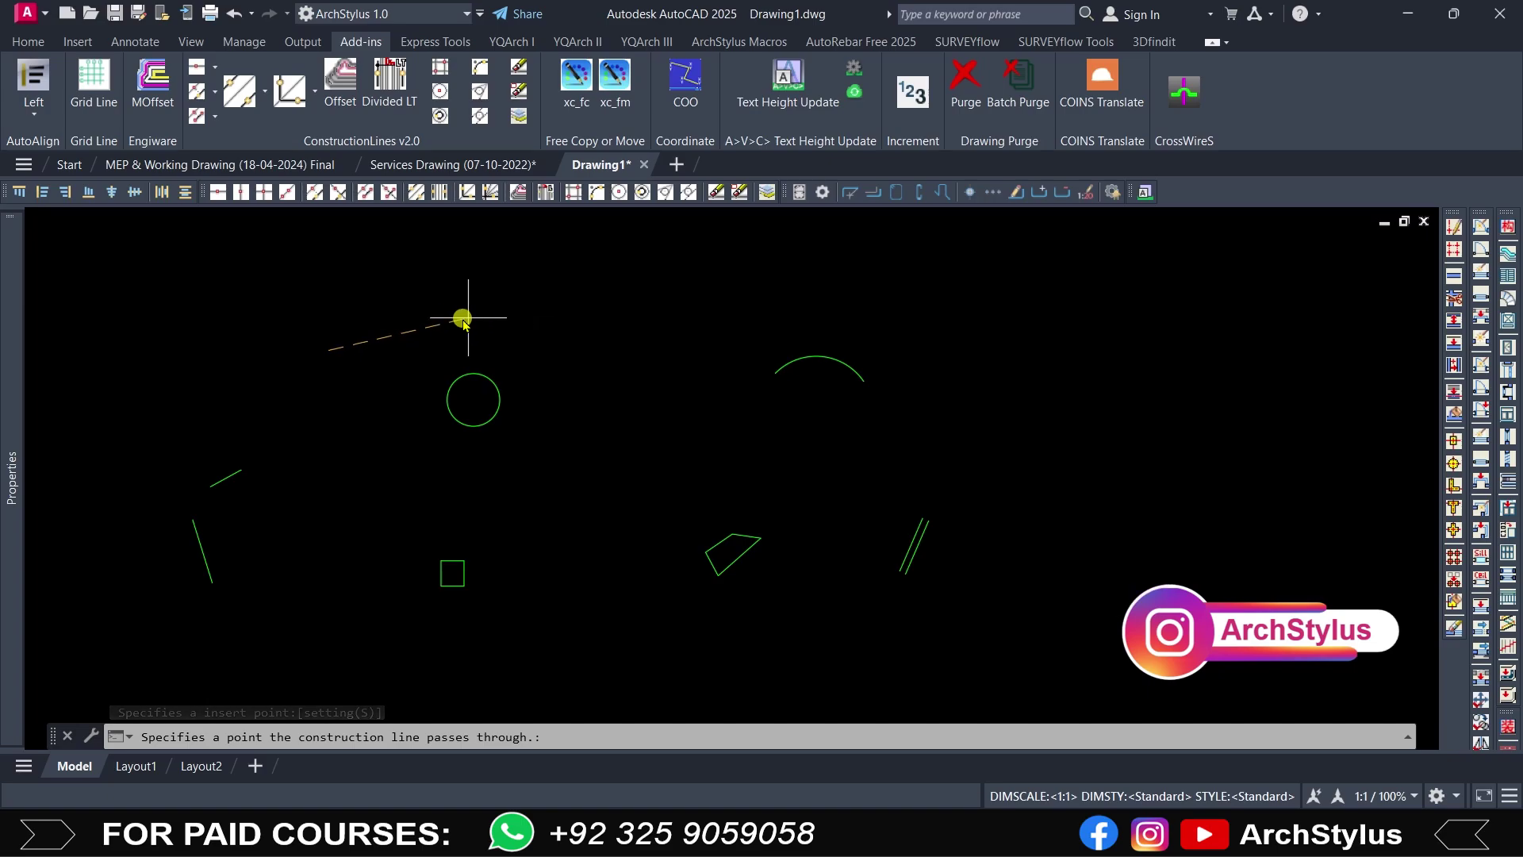
{"action": "left_click", "coordinate": [412, 314]}
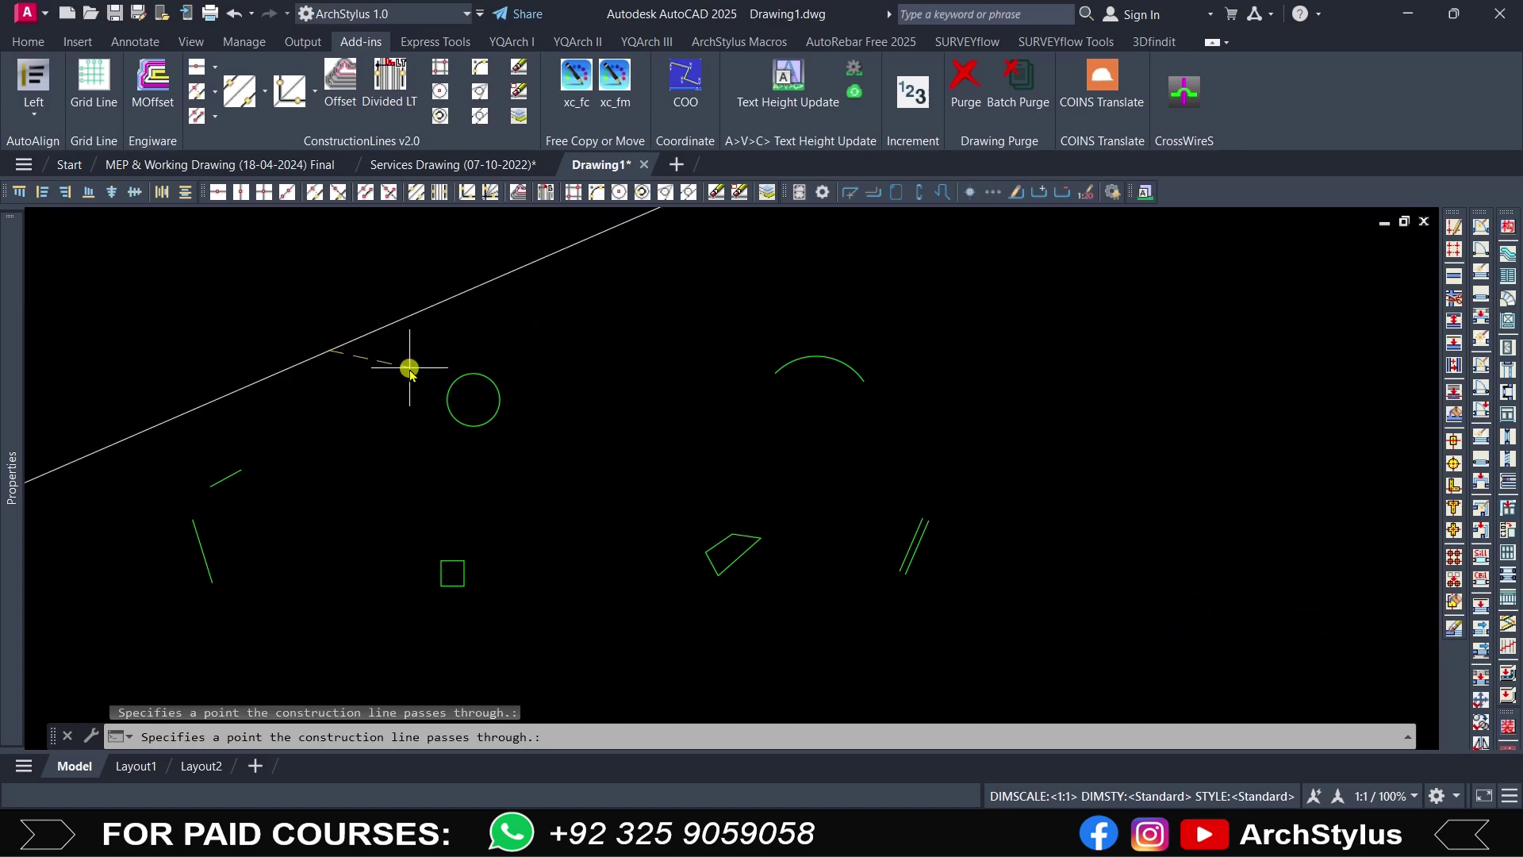
{"action": "left_click", "coordinate": [372, 442]}
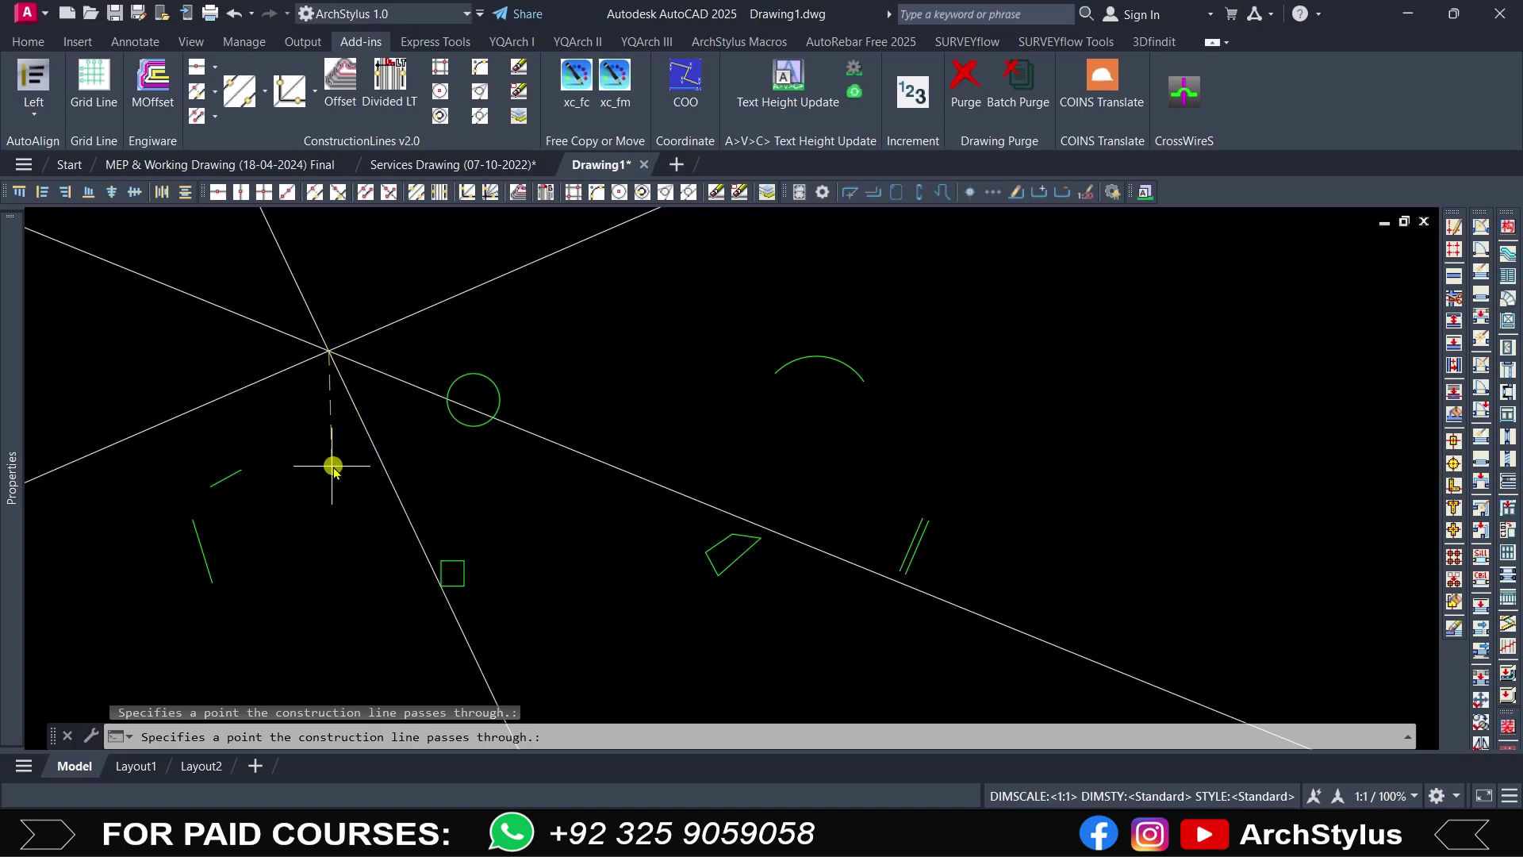
{"action": "left_click", "coordinate": [321, 471]}
{"action": "left_click", "coordinate": [240, 442]}
{"action": "key", "text": "Escape"}
Step: Erase all the angled construction lines that radiate from the common point
{"action": "scroll", "coordinate": [296, 449], "scroll_direction": "down", "scroll_amount": 10}
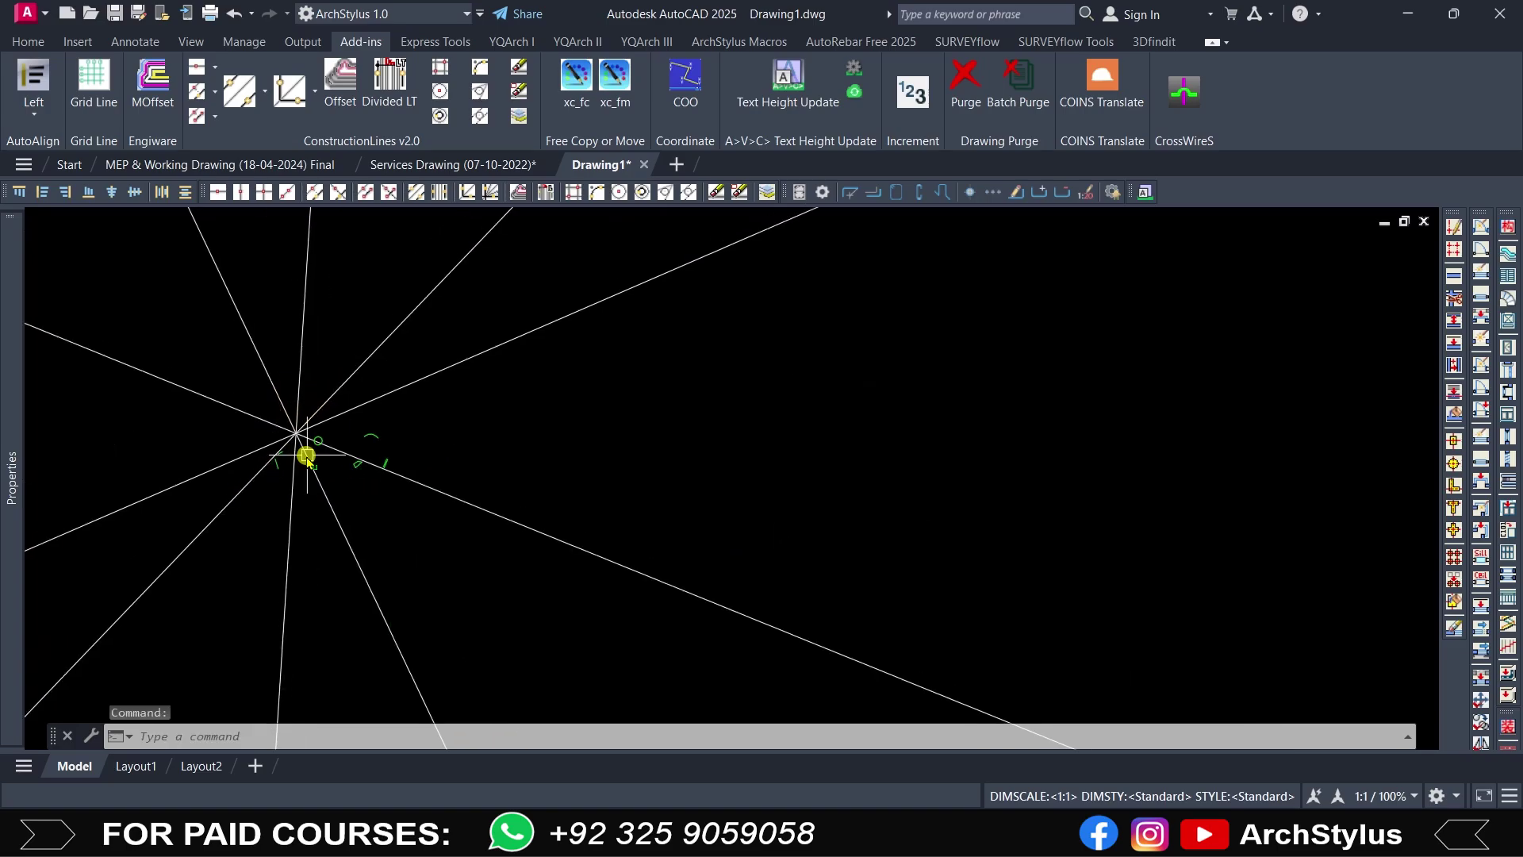
{"action": "scroll", "coordinate": [282, 342], "scroll_direction": "down", "scroll_amount": 1}
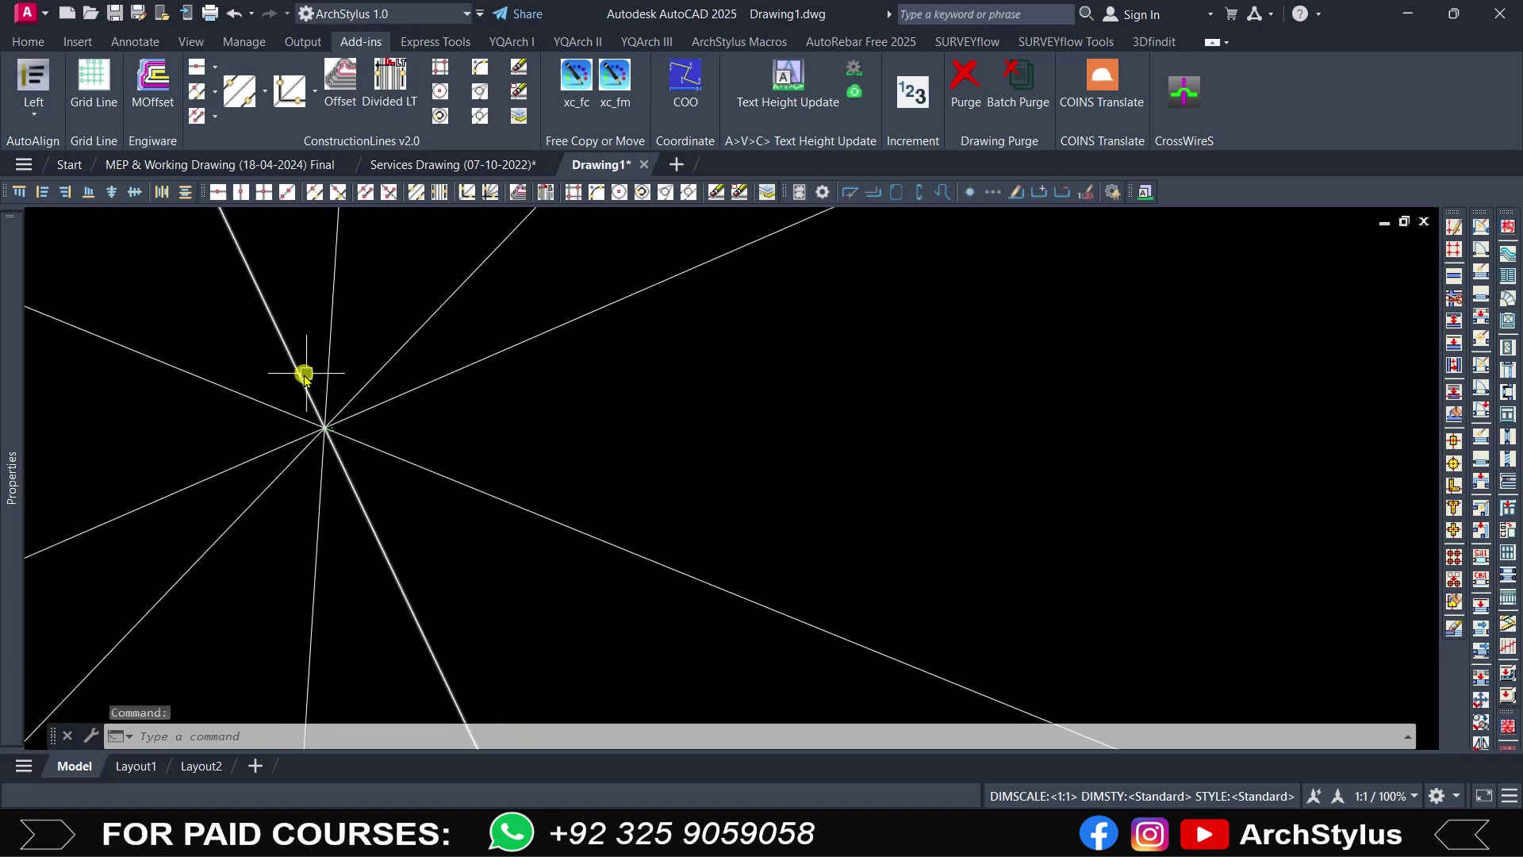
{"action": "left_click", "coordinate": [655, 386]}
{"action": "left_click", "coordinate": [353, 291]}
{"action": "key", "text": "Delete"}
{"action": "left_click", "coordinate": [422, 259]}
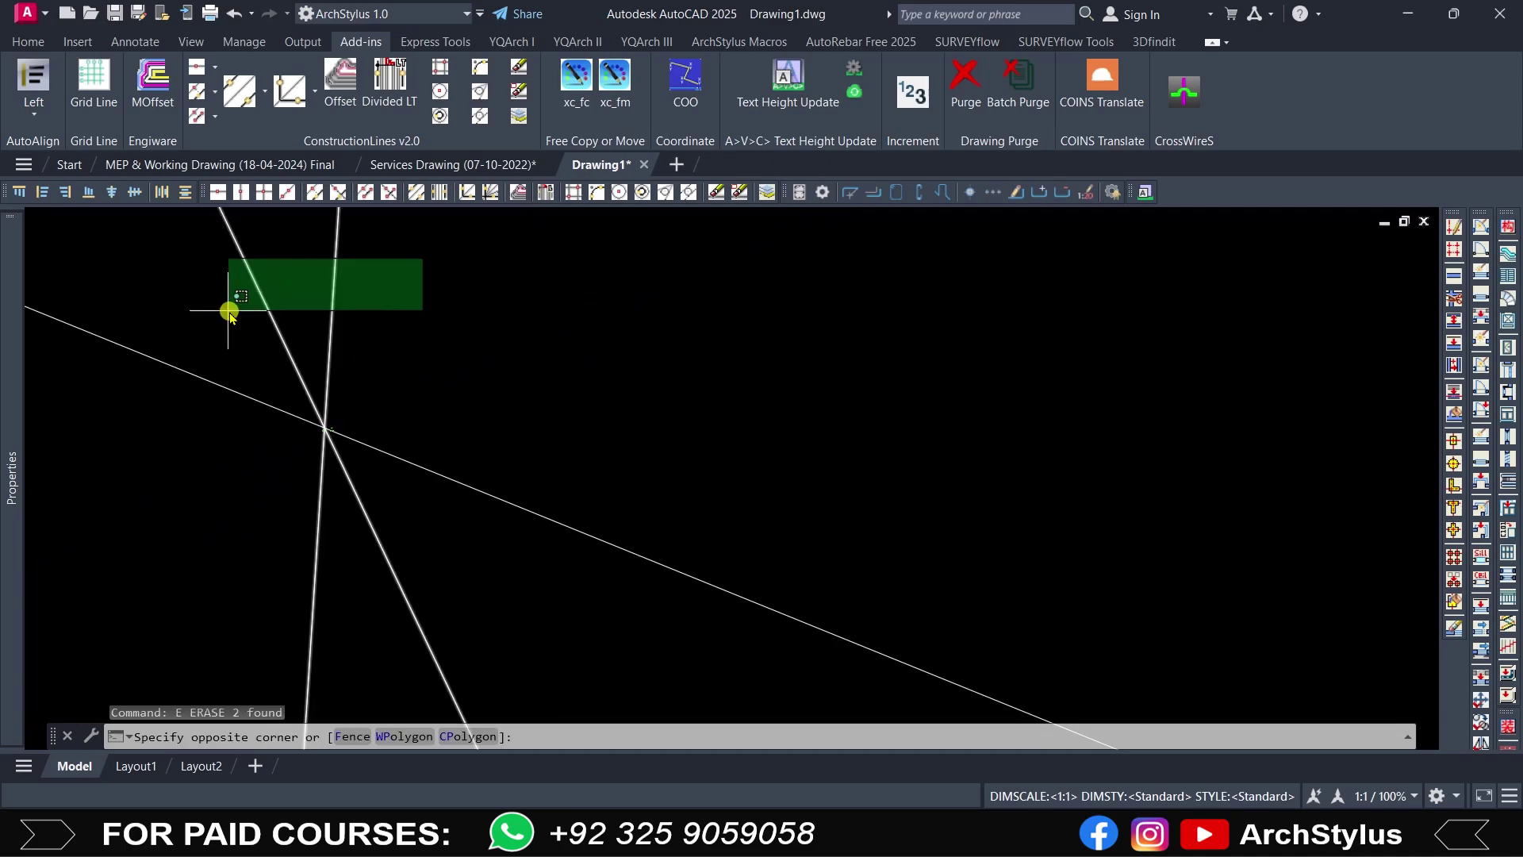
{"action": "left_click", "coordinate": [209, 318]}
{"action": "key", "text": "Delete"}
{"action": "left_click", "coordinate": [240, 277]}
{"action": "left_click", "coordinate": [157, 415]}
{"action": "key", "text": "Delete"}
Step: Place six construction lines parallel to the long lower edge of the green quadrilateral, inside and around it
{"action": "scroll", "coordinate": [339, 434], "scroll_direction": "up", "scroll_amount": 10}
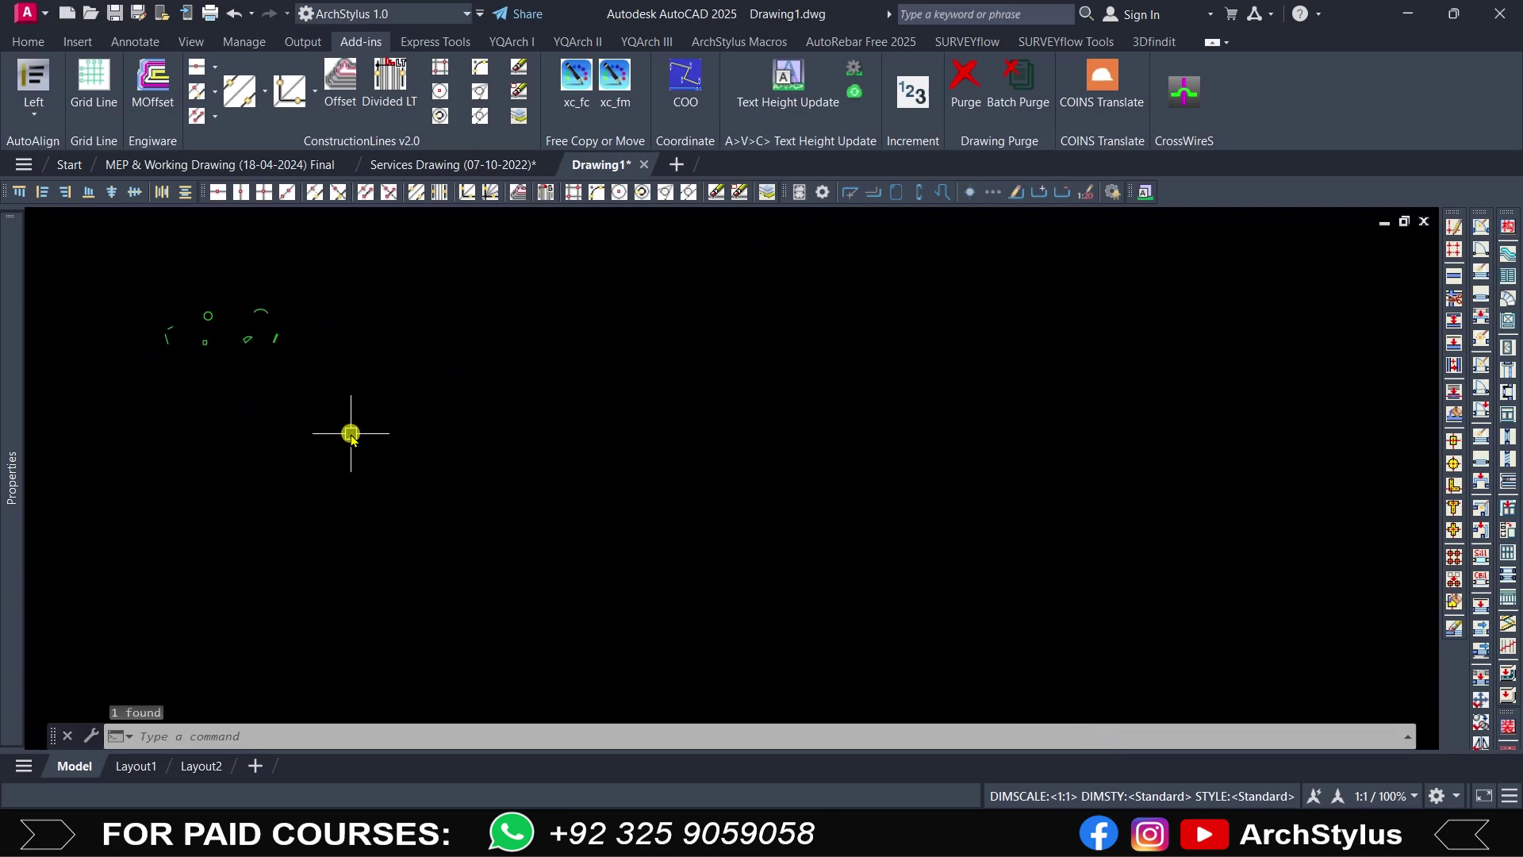
{"action": "scroll", "coordinate": [264, 393], "scroll_direction": "up", "scroll_amount": 5}
{"action": "middle_click_drag", "start_coordinate": [264, 393], "coordinate": [551, 485]}
{"action": "scroll", "coordinate": [460, 305], "scroll_direction": "up", "scroll_amount": 5}
{"action": "middle_click_drag", "start_coordinate": [460, 305], "coordinate": [523, 383]}
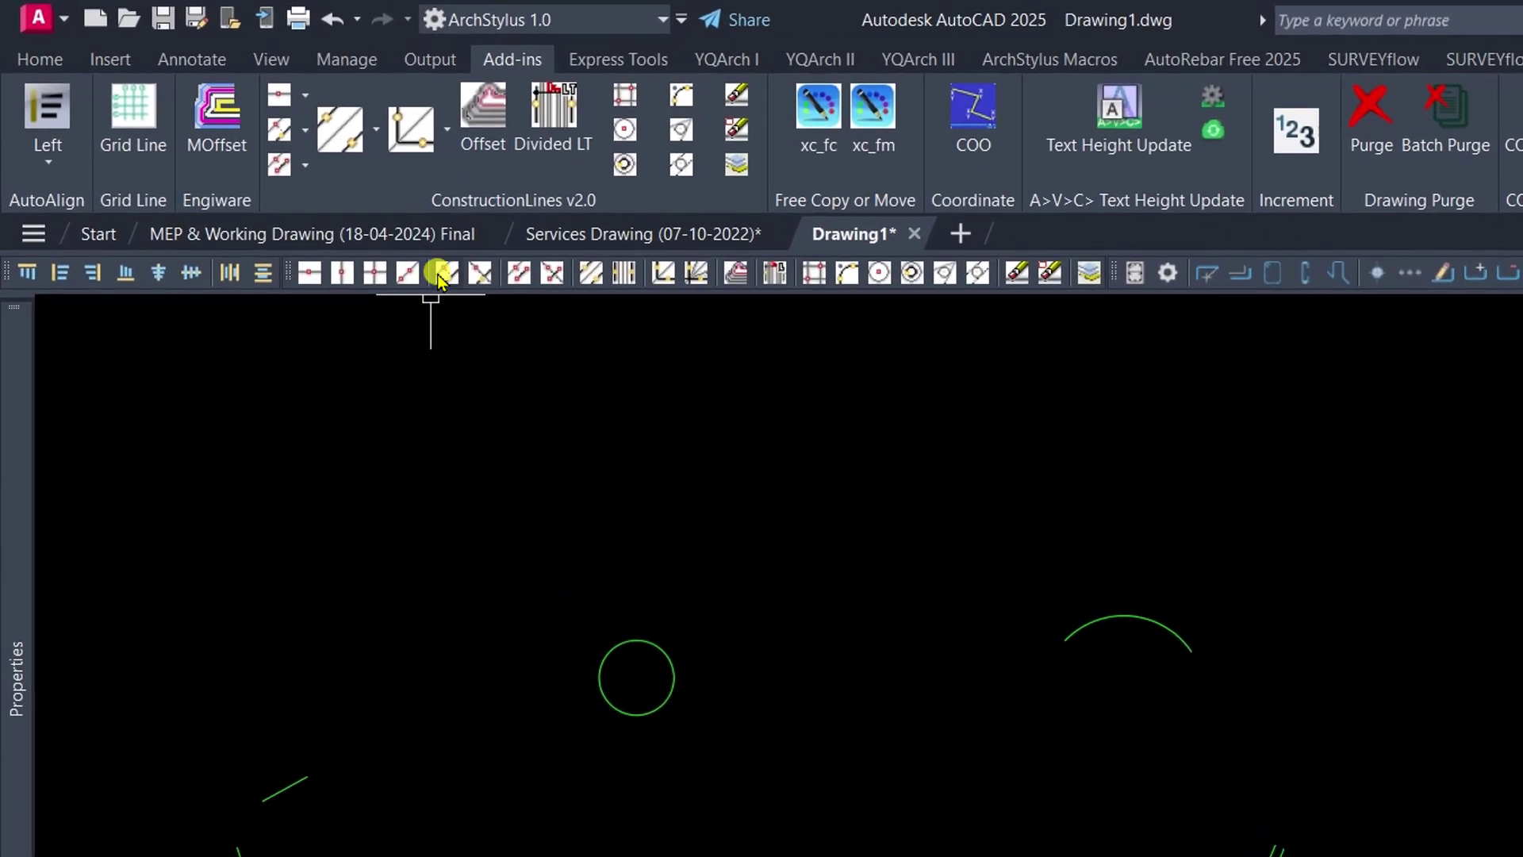
{"action": "scroll", "coordinate": [467, 365], "scroll_direction": "down", "scroll_amount": 2}
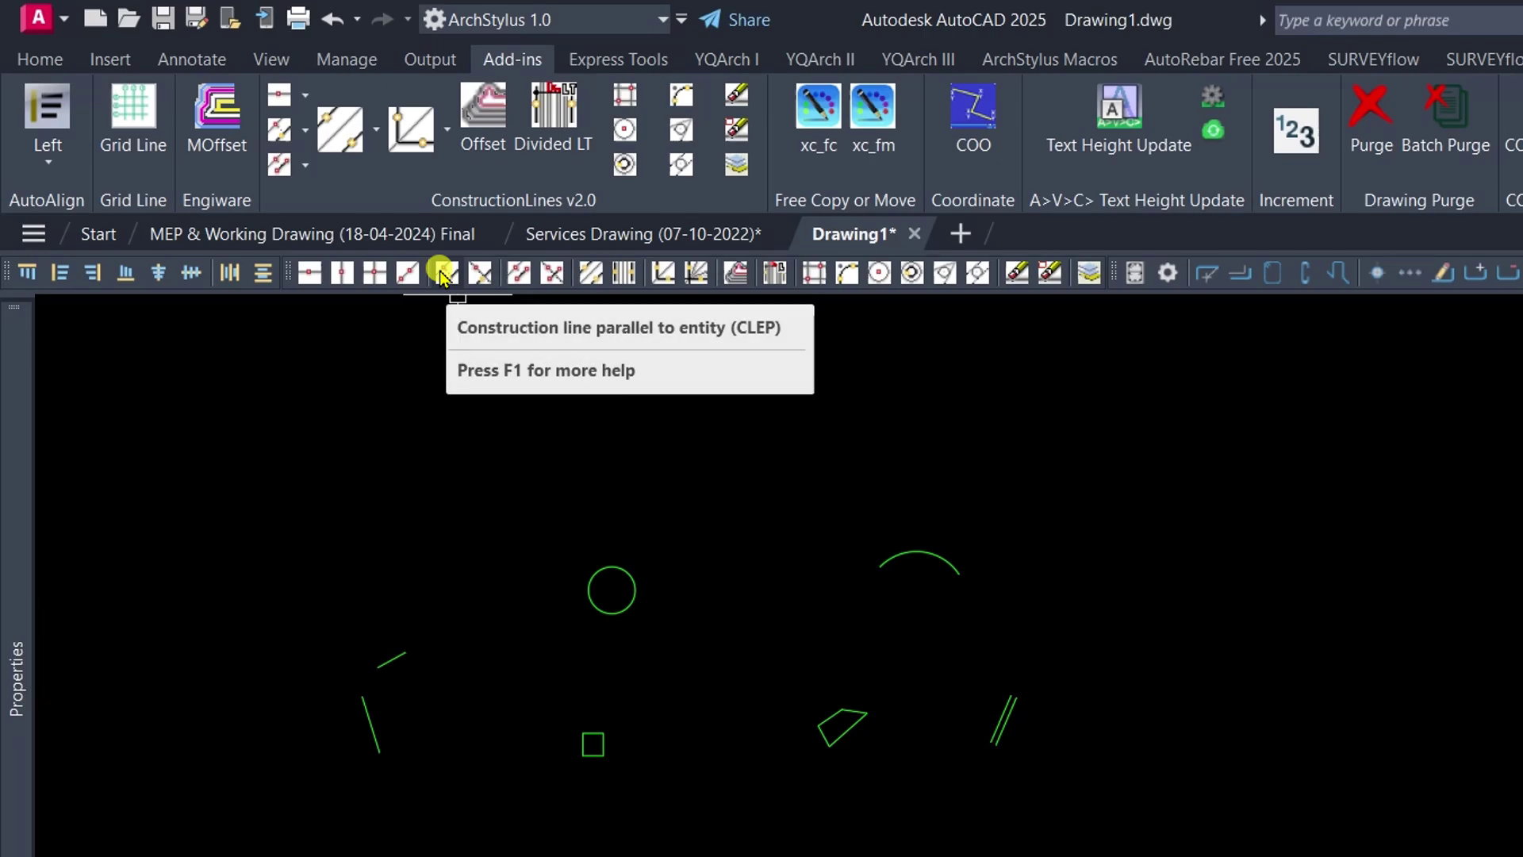
{"action": "left_click", "coordinate": [445, 275]}
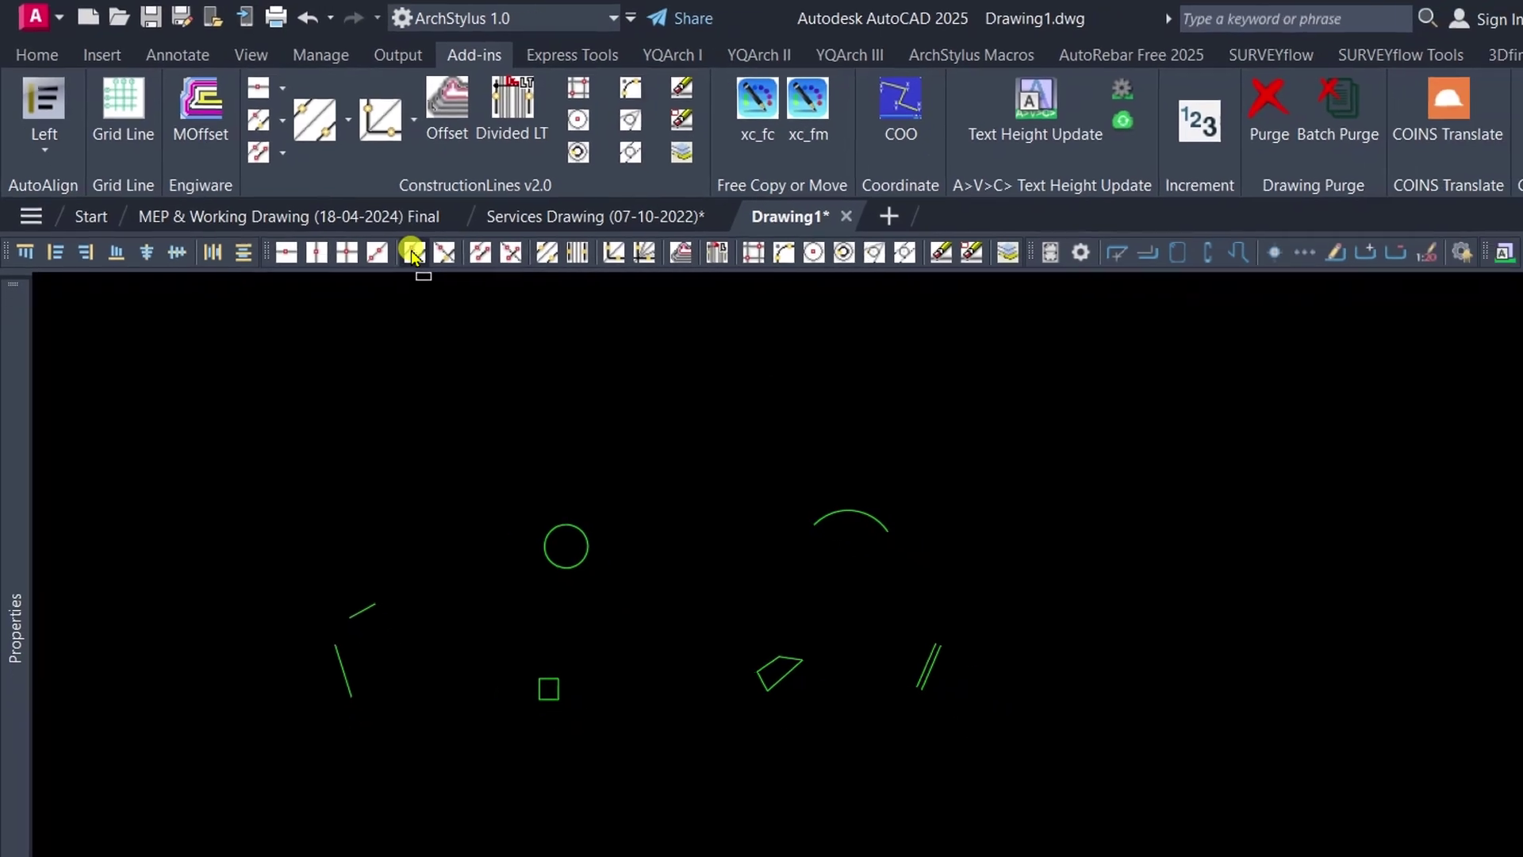
{"action": "scroll", "coordinate": [549, 493], "scroll_direction": "up", "scroll_amount": 5}
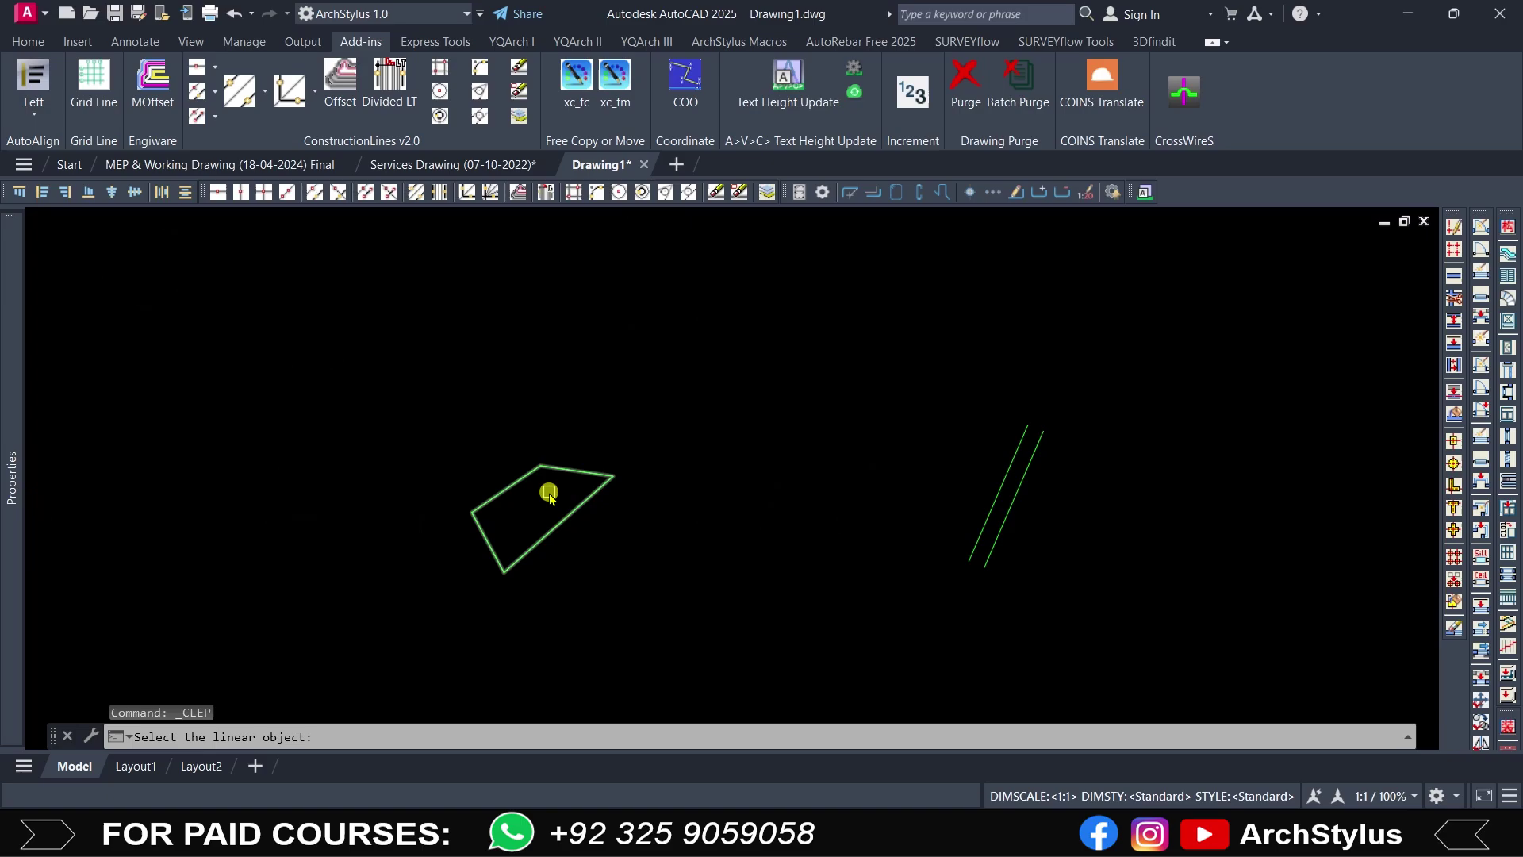
{"action": "scroll", "coordinate": [549, 493], "scroll_direction": "up", "scroll_amount": 2}
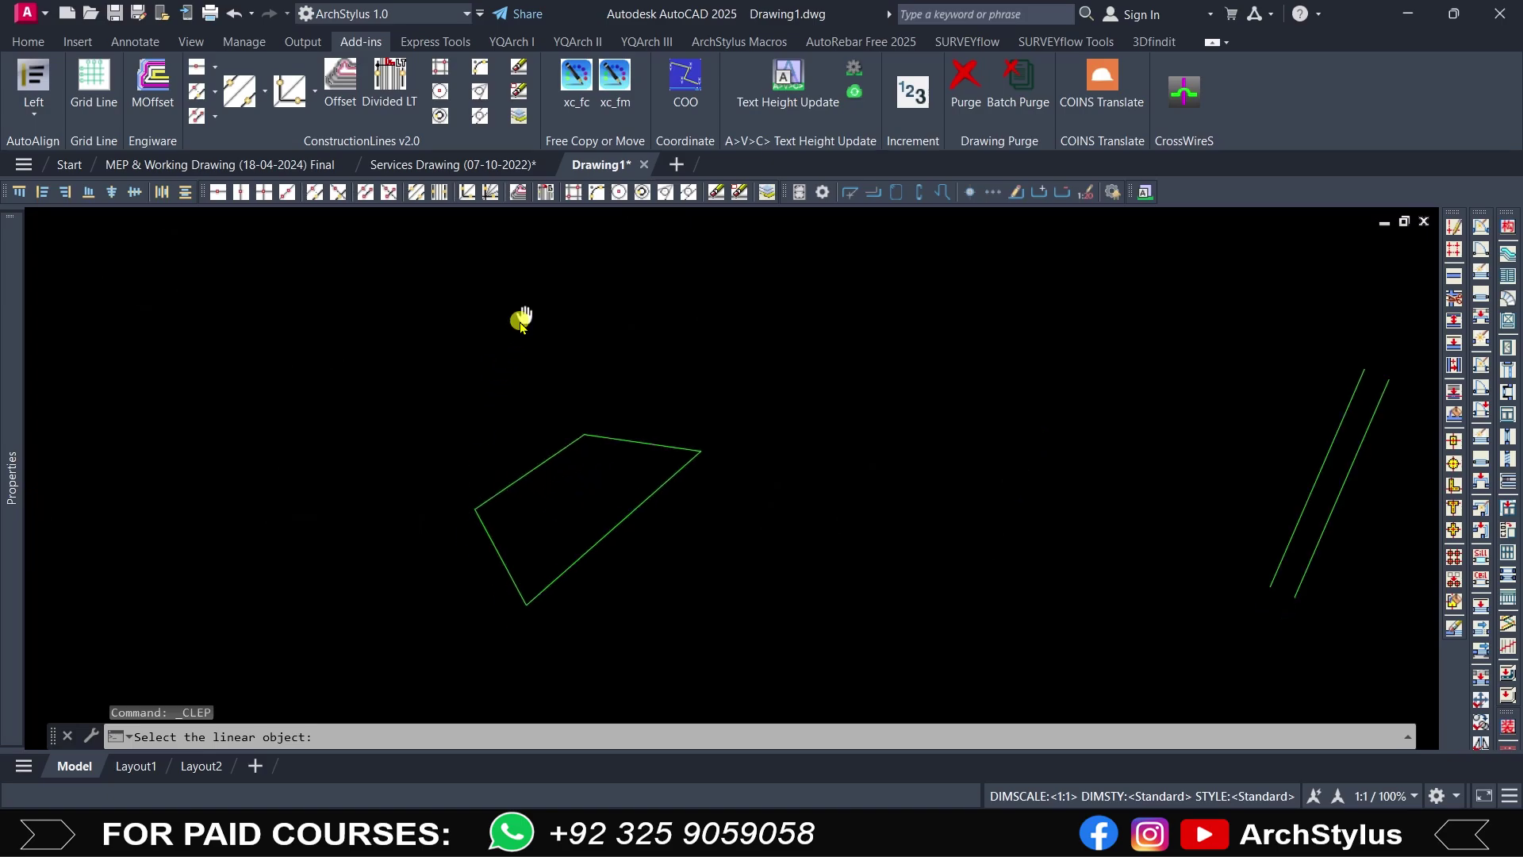
{"action": "left_click", "coordinate": [597, 520]}
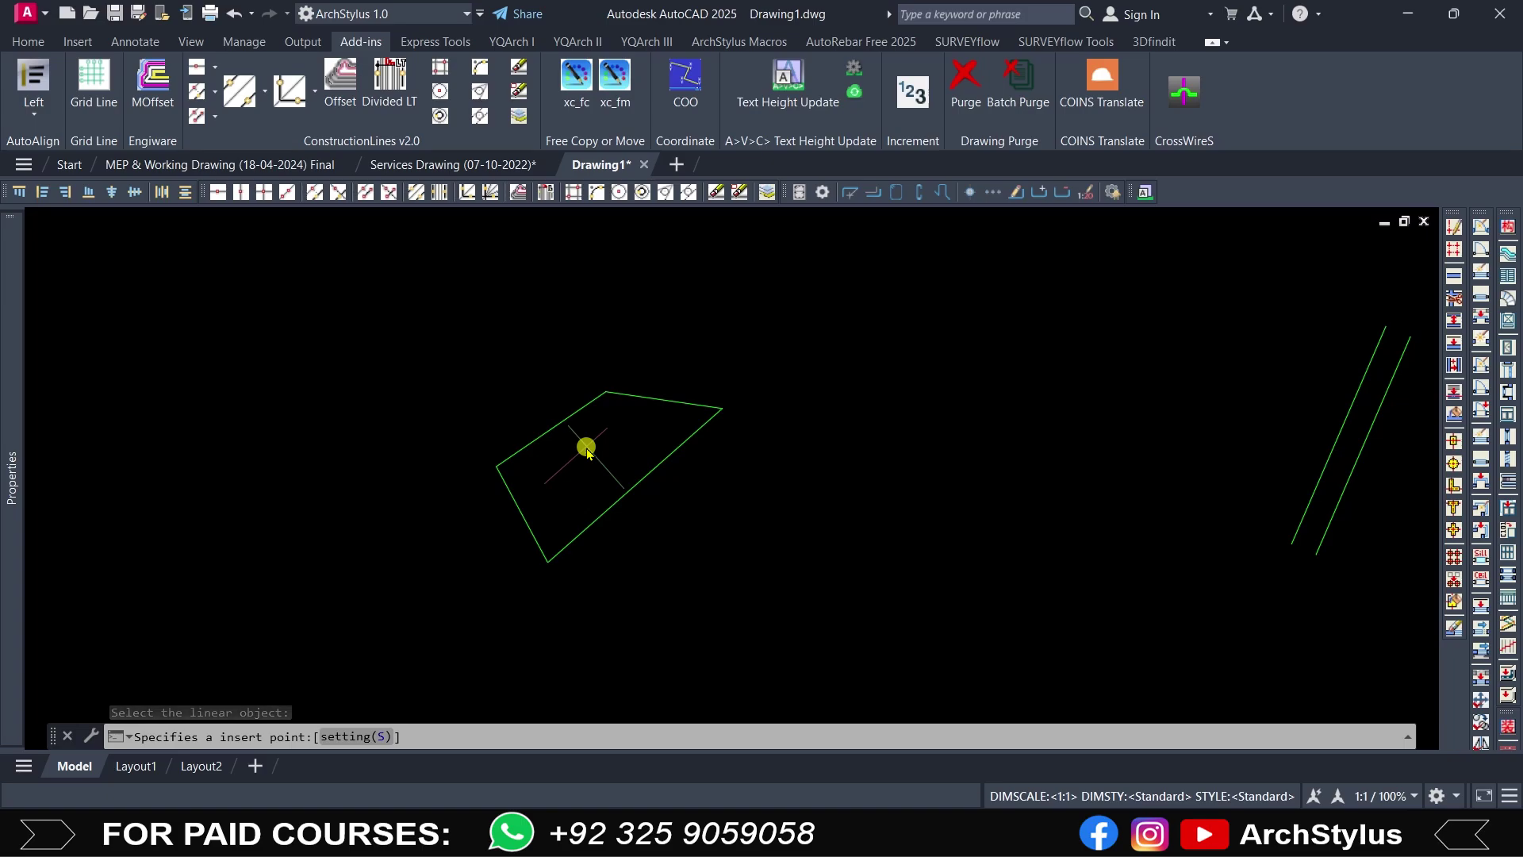
{"action": "left_click", "coordinate": [559, 466]}
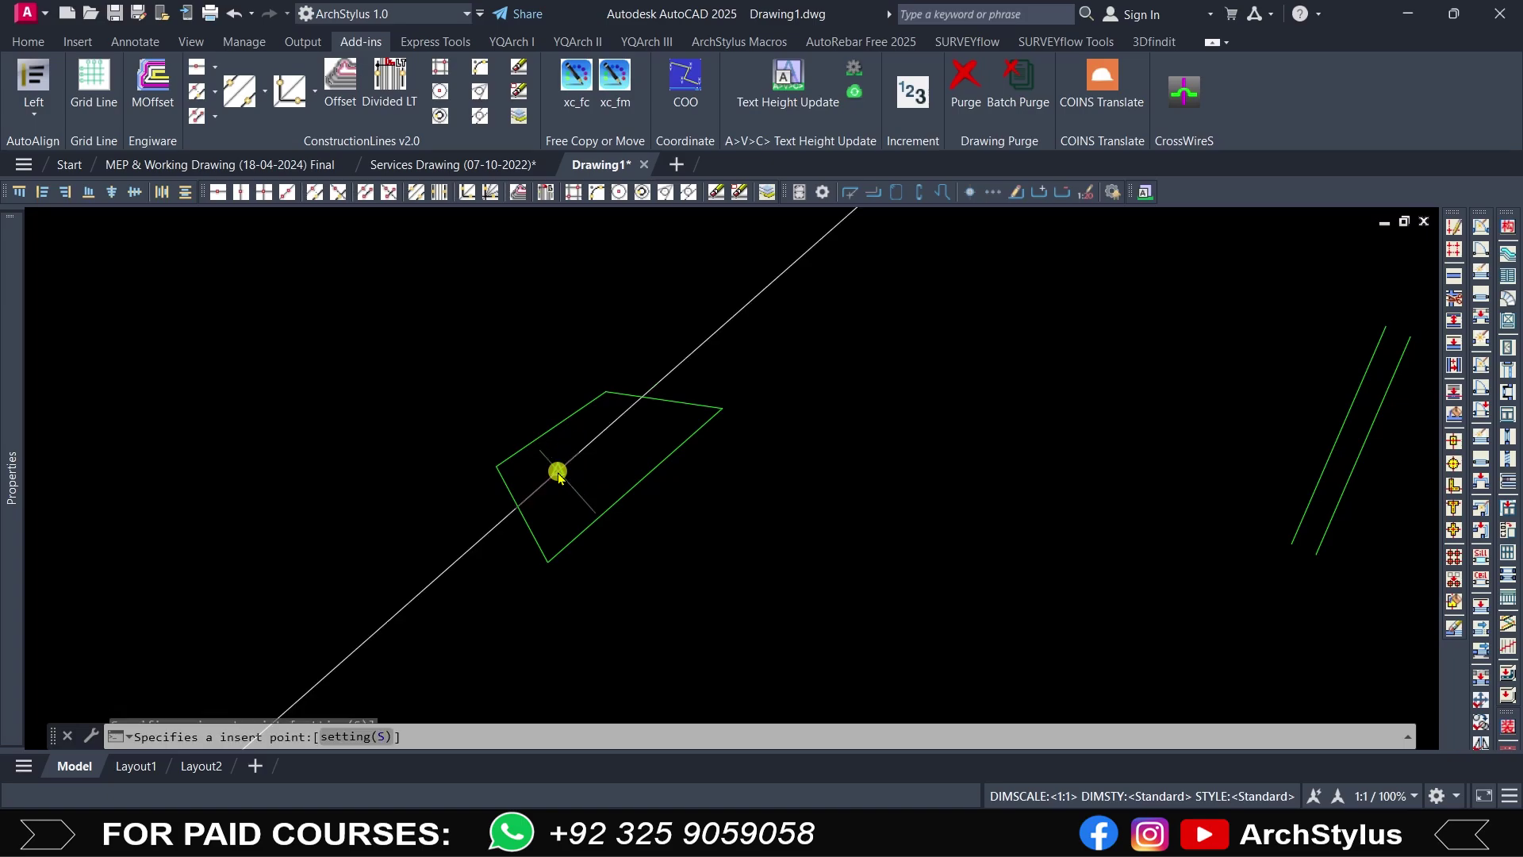
{"action": "left_click", "coordinate": [626, 454]}
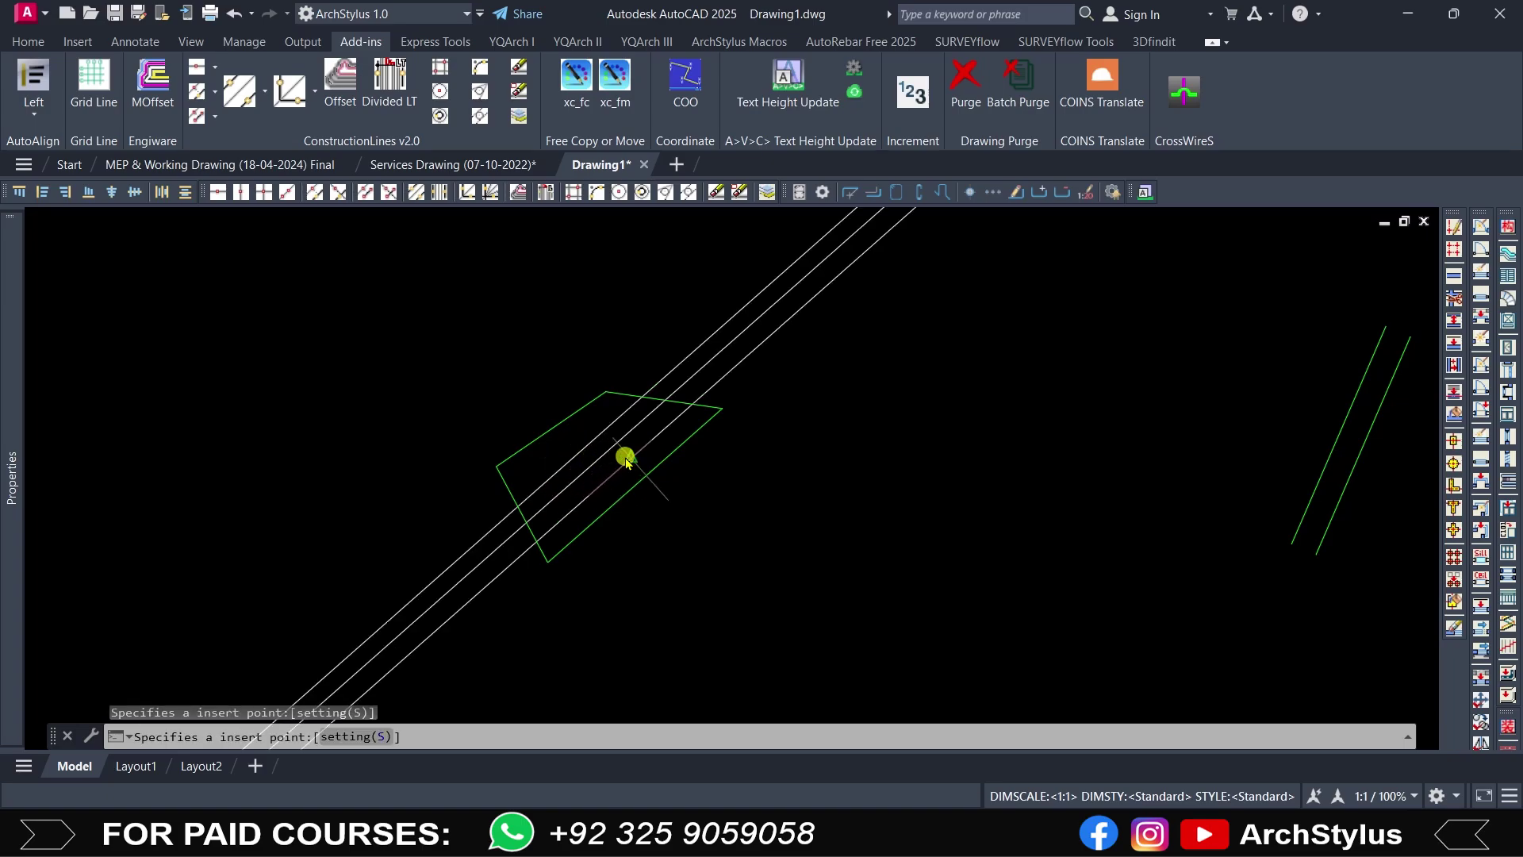
{"action": "left_click", "coordinate": [531, 453]}
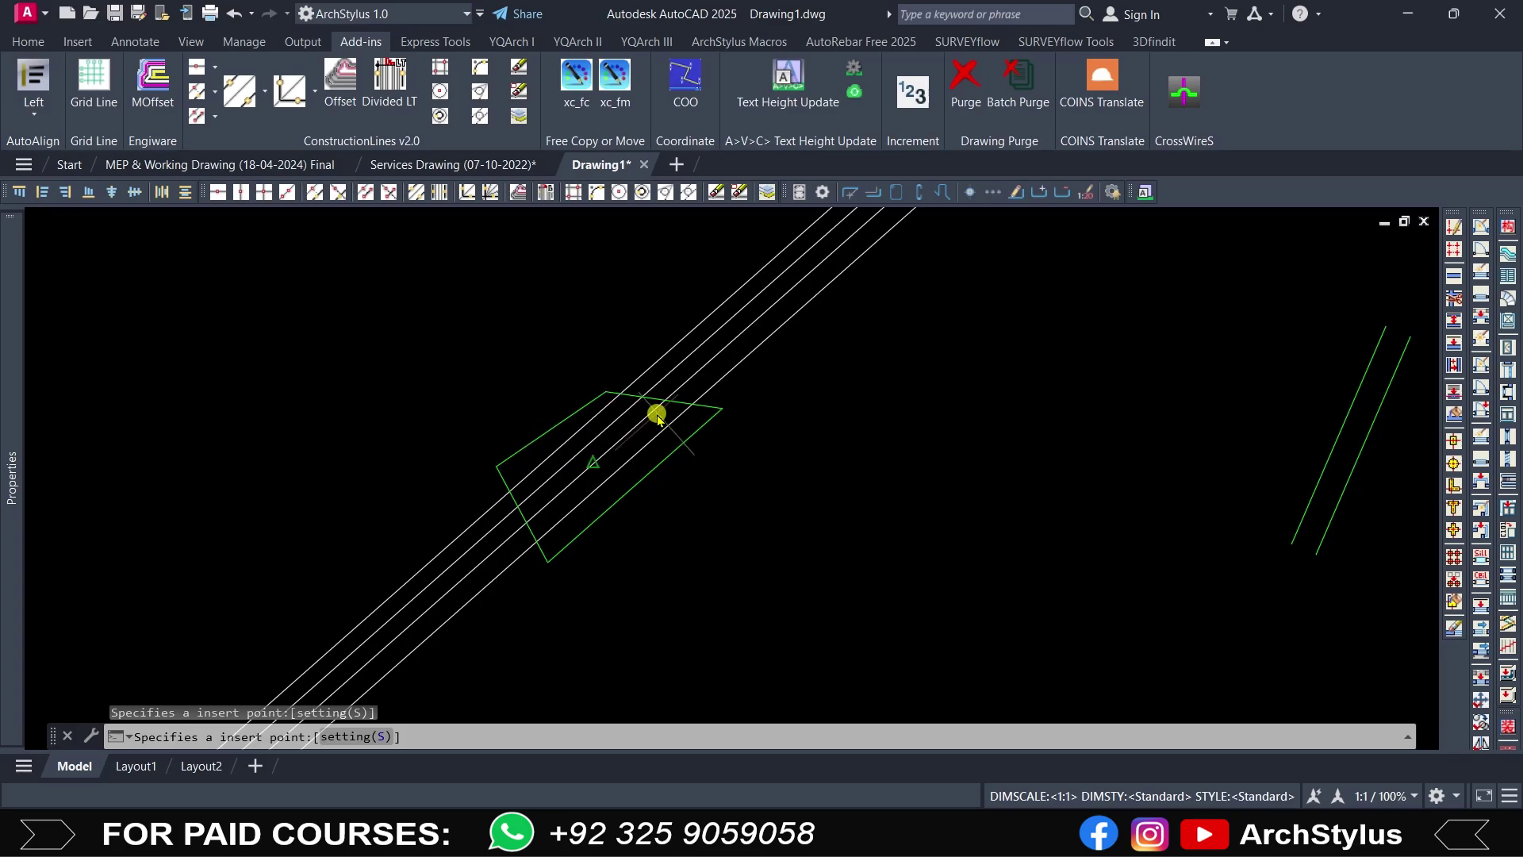
{"action": "scroll", "coordinate": [667, 415], "scroll_direction": "down", "scroll_amount": 3}
{"action": "left_click", "coordinate": [749, 377]}
{"action": "key", "text": "Escape"}
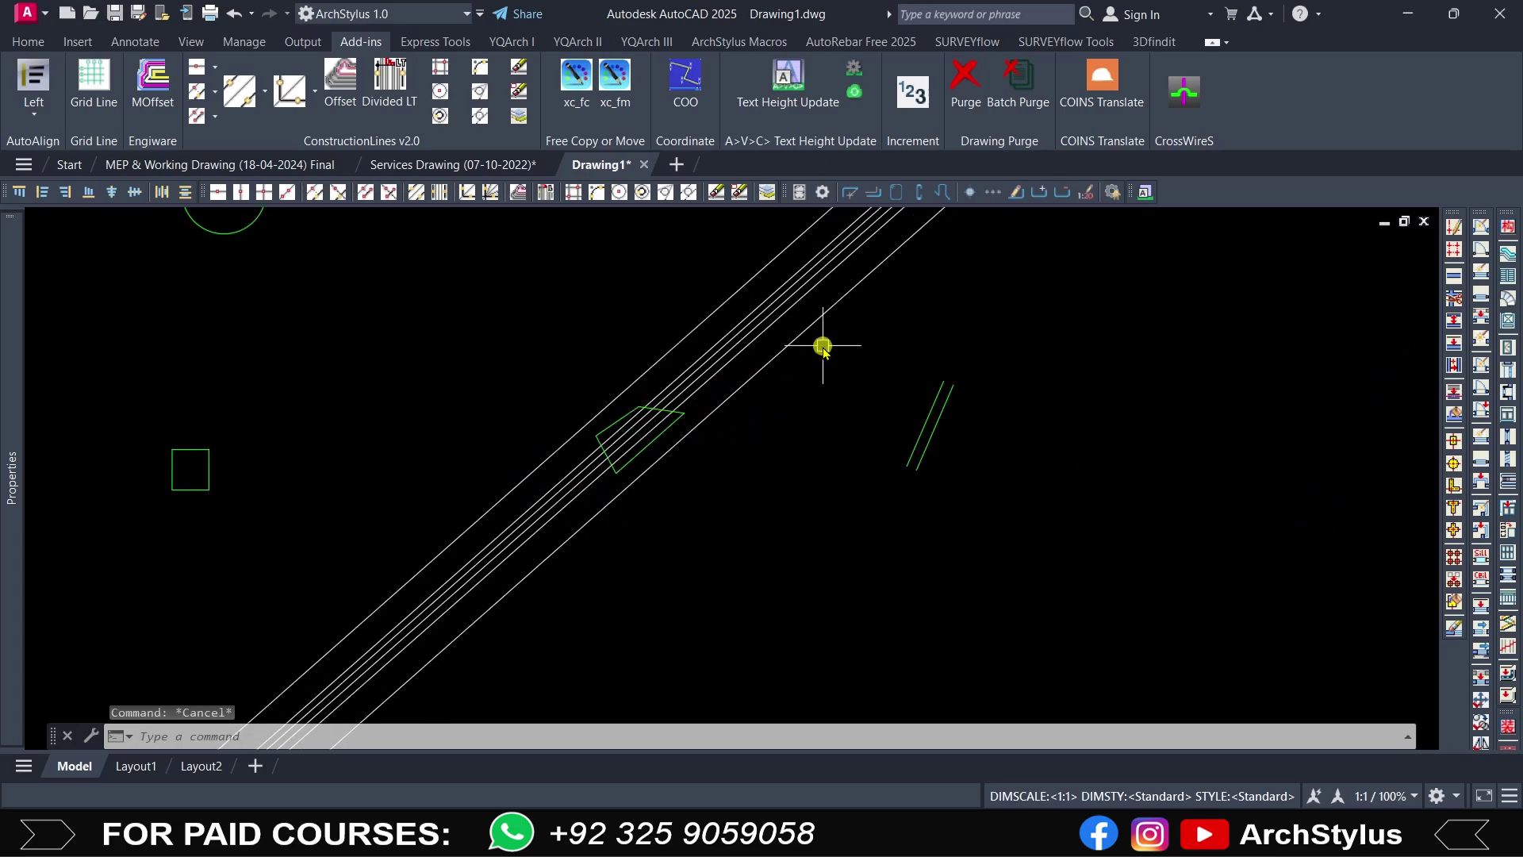
Step: Erase the six construction lines running parallel to the quadrilateral's long edge
{"action": "left_click", "coordinate": [823, 344]}
{"action": "left_click", "coordinate": [721, 265]}
{"action": "type", "text": "e"}
{"action": "key", "text": "Return"}
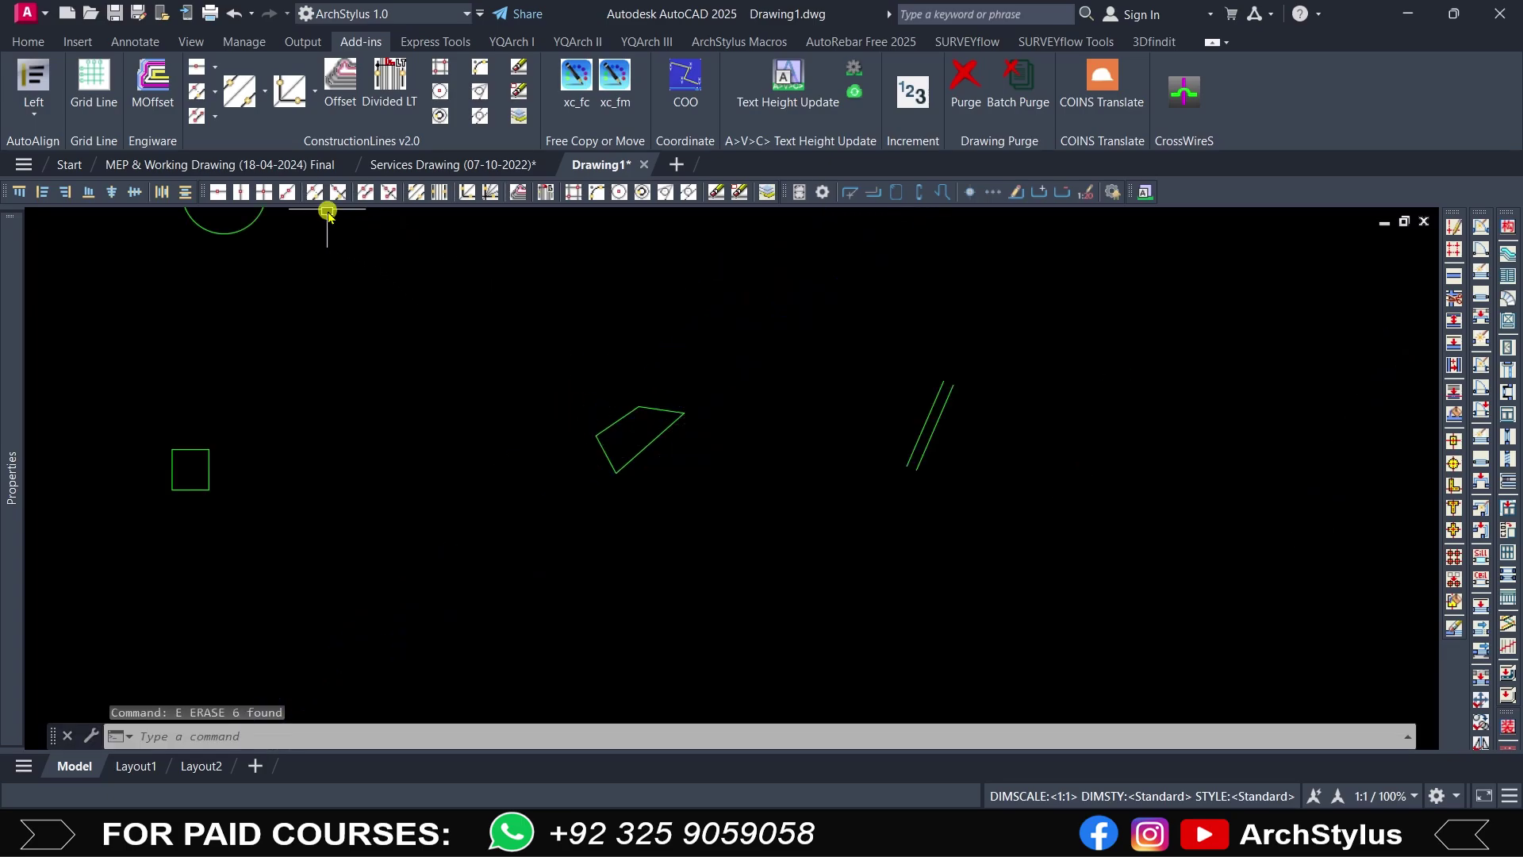
Step: Place five construction lines parallel to the short upper edge of the green quadrilateral, across its interior
{"action": "left_click", "coordinate": [315, 192]}
{"action": "scroll", "coordinate": [653, 418], "scroll_direction": "up", "scroll_amount": 6}
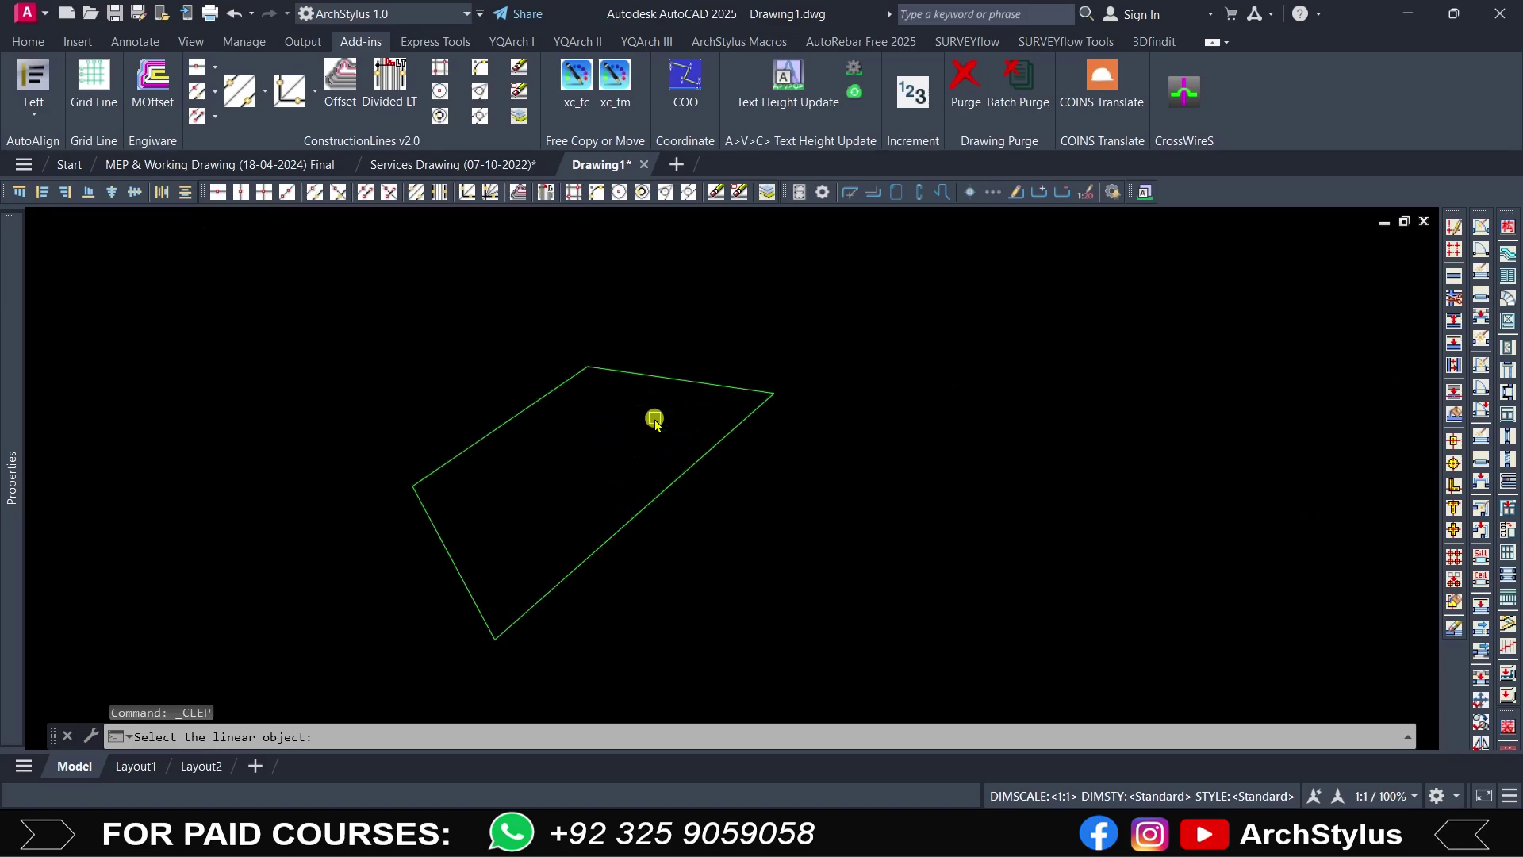
{"action": "left_click", "coordinate": [668, 378]}
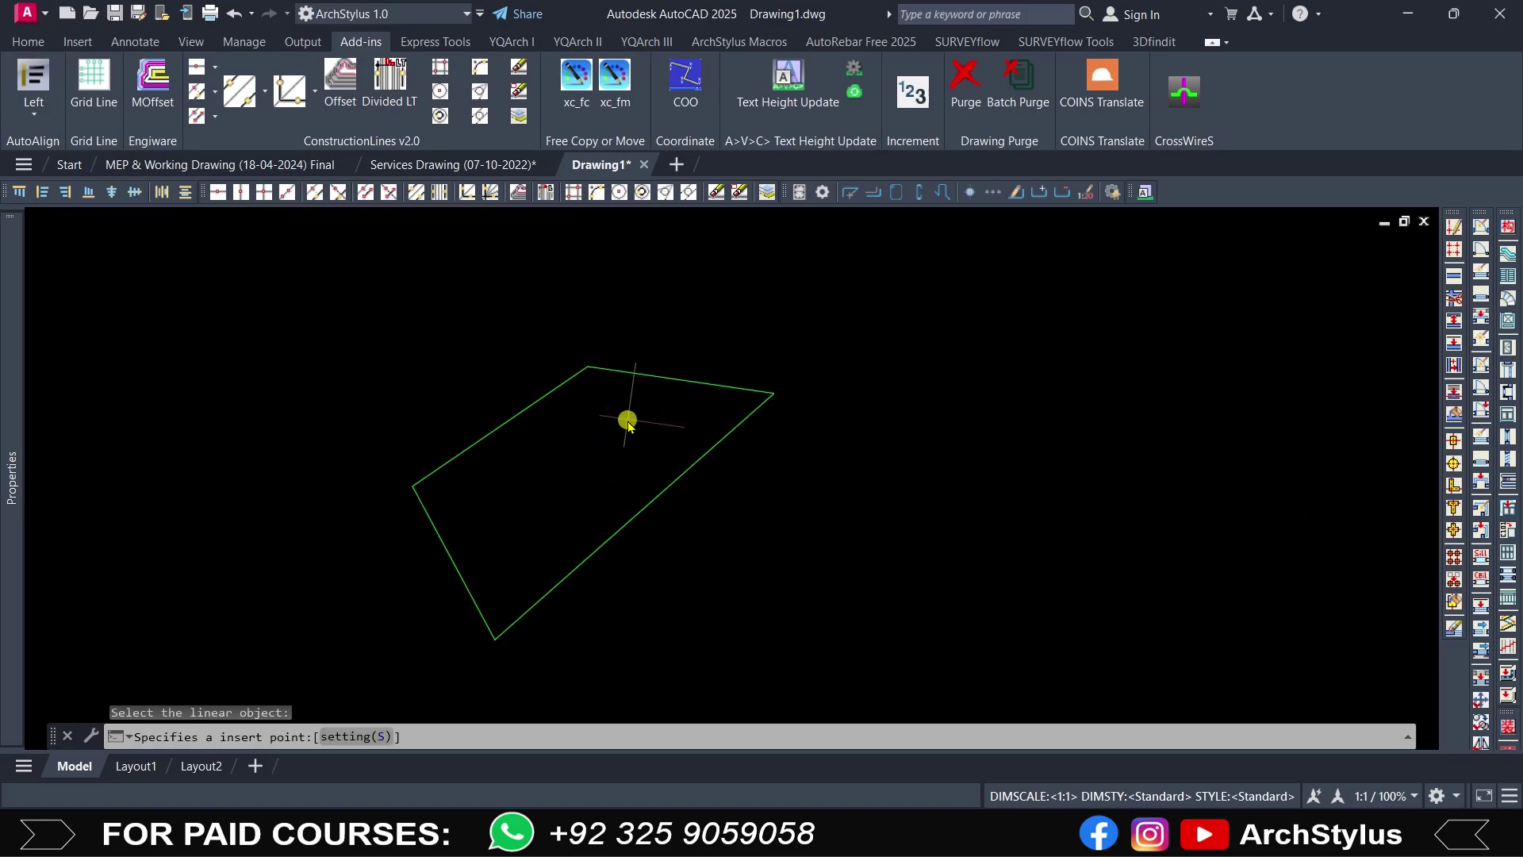
{"action": "left_click", "coordinate": [560, 465]}
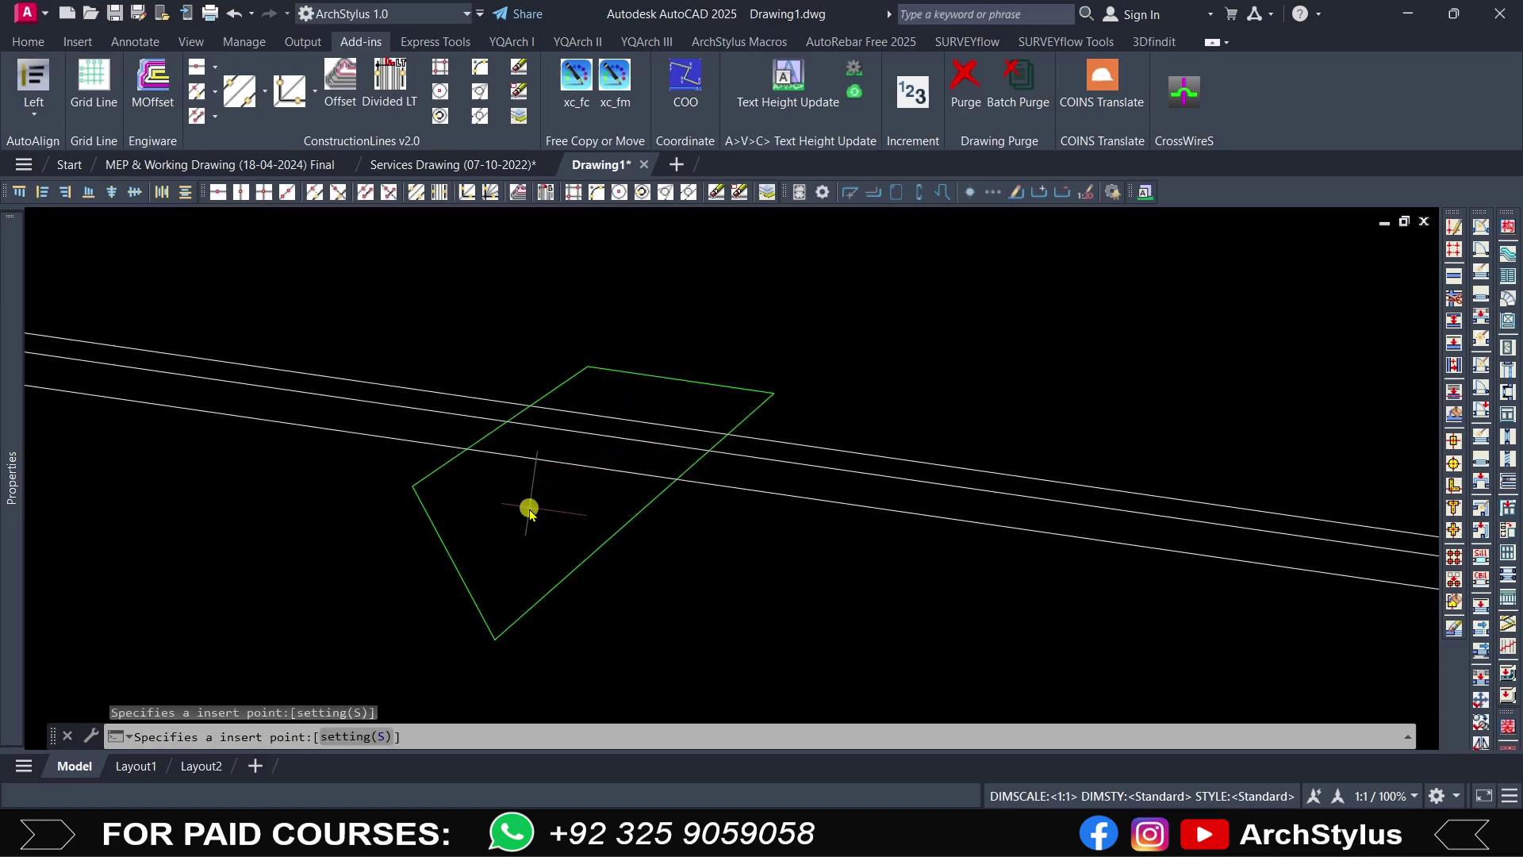
{"action": "left_click", "coordinate": [529, 507]}
{"action": "left_click", "coordinate": [512, 541]}
{"action": "key", "text": "Escape"}
Step: Erase all the construction lines running parallel to the quadrilateral's short upper edge
{"action": "scroll", "coordinate": [587, 508], "scroll_direction": "down", "scroll_amount": 4}
{"action": "left_click", "coordinate": [441, 551]}
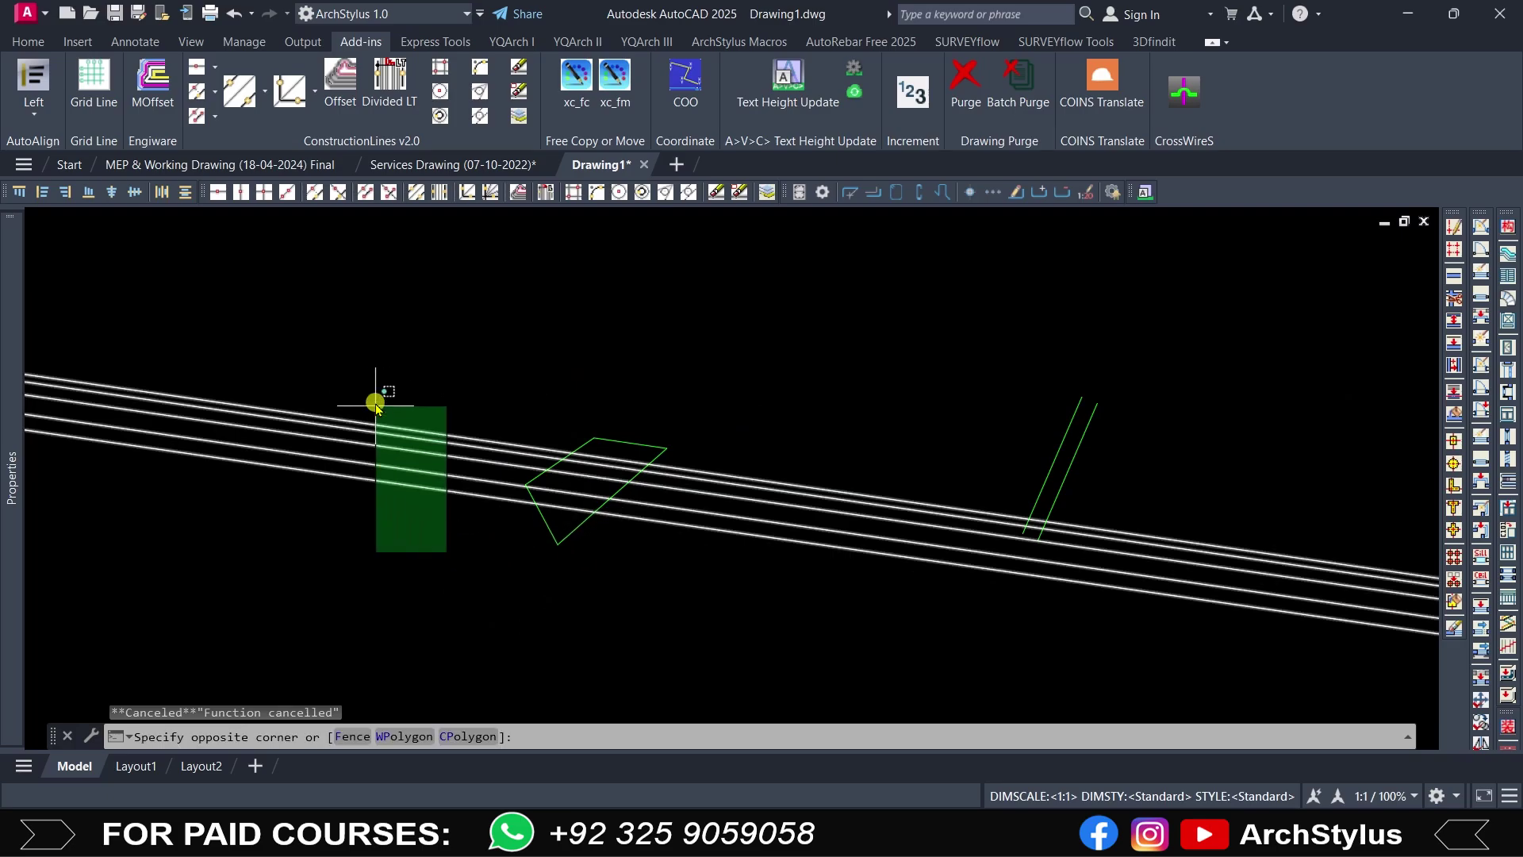
{"action": "left_click", "coordinate": [379, 389]}
{"action": "scroll", "coordinate": [816, 472], "scroll_direction": "down", "scroll_amount": 2}
{"action": "type", "text": "e"}
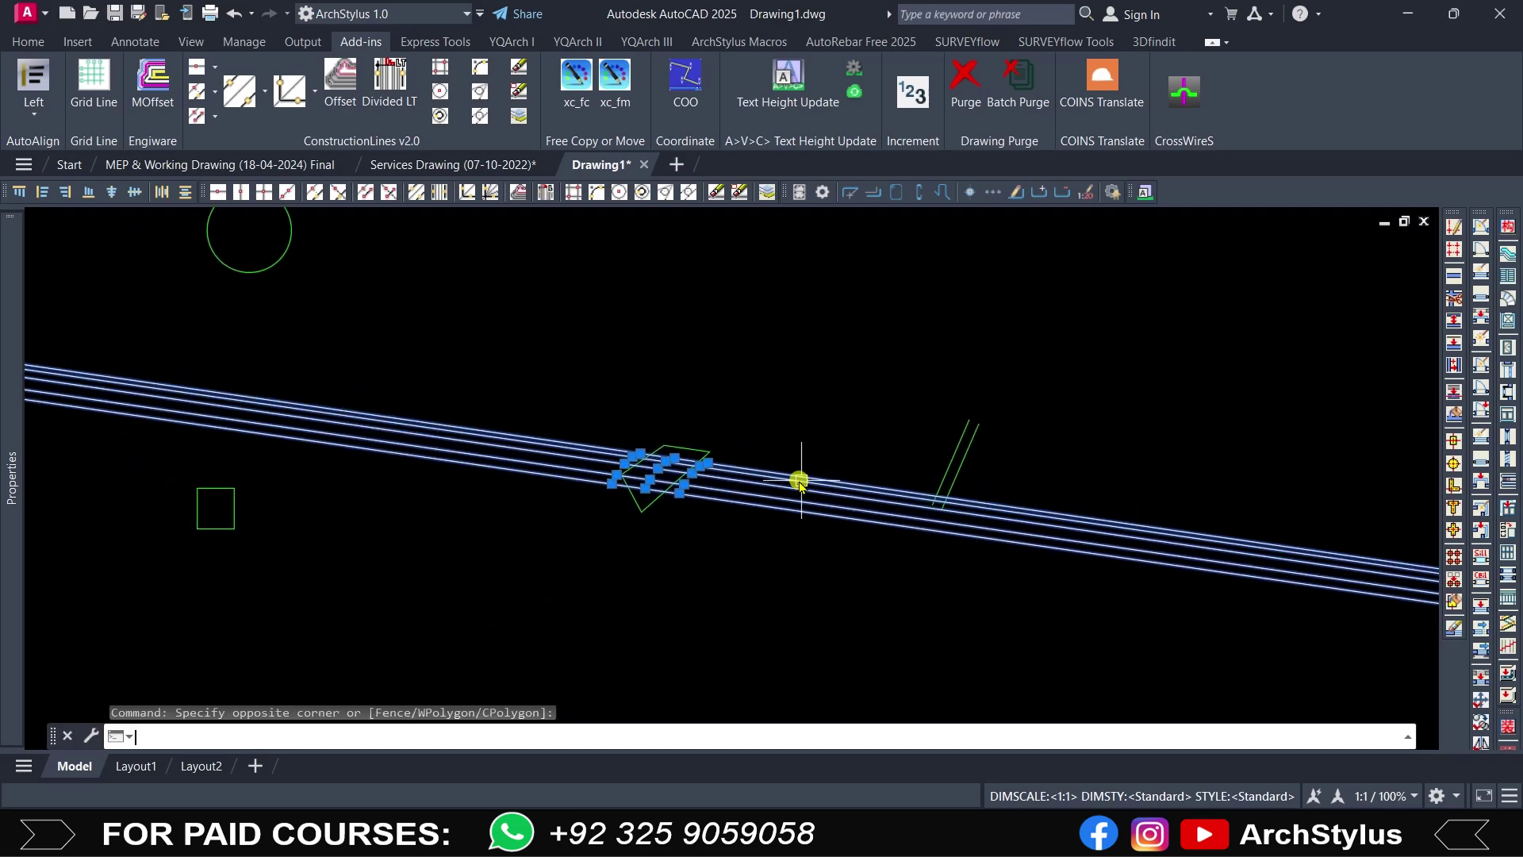
{"action": "key", "text": "Return"}
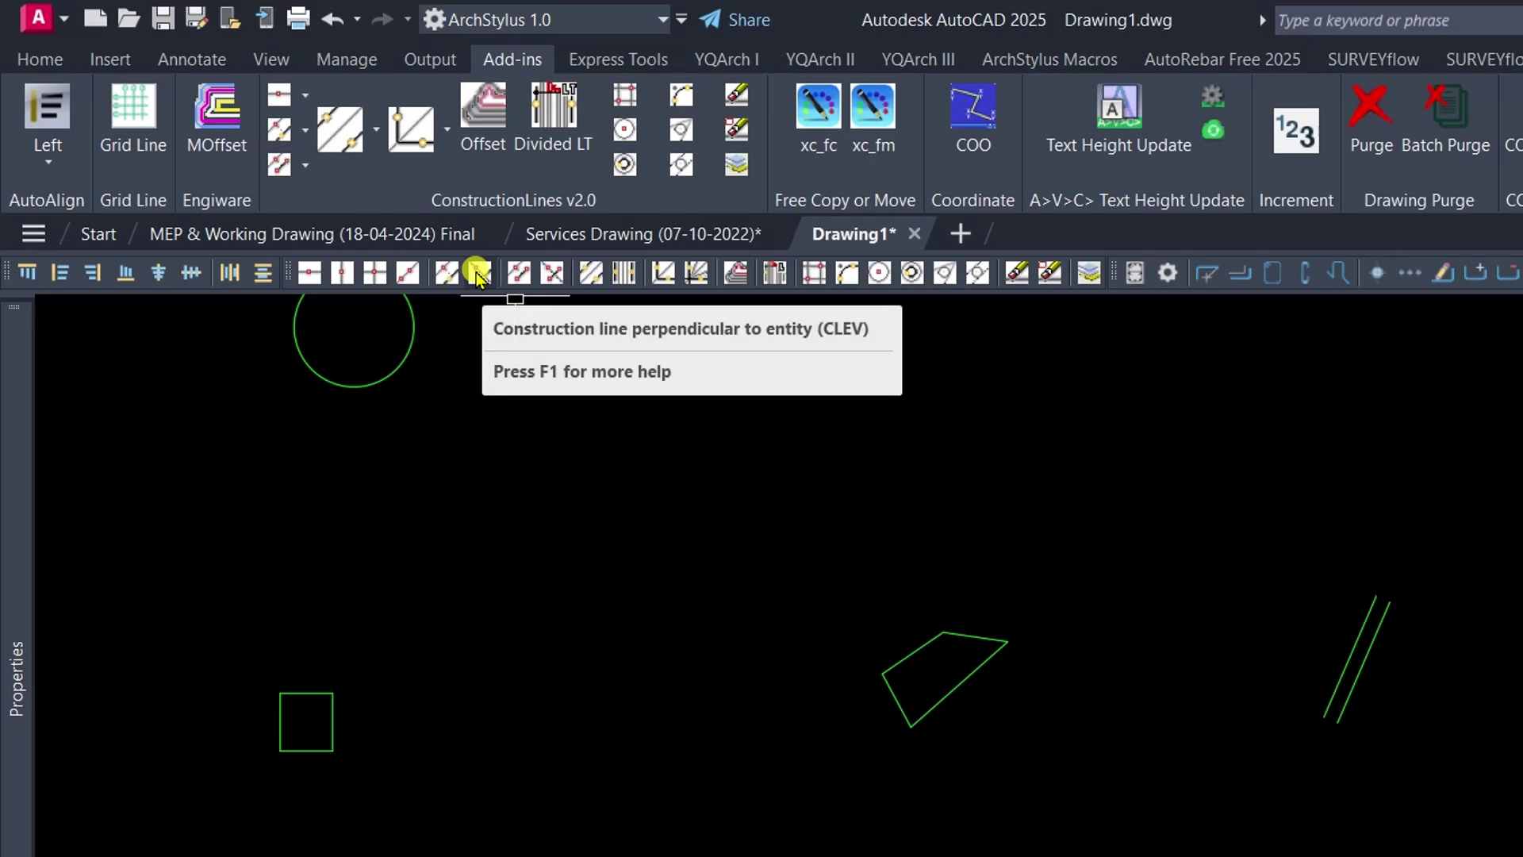
Step: Place several construction lines perpendicular to the long lower edge of the quadrilateral, crossing its interior
{"action": "left_click", "coordinate": [477, 274]}
{"action": "scroll", "coordinate": [950, 684], "scroll_direction": "up", "scroll_amount": 3}
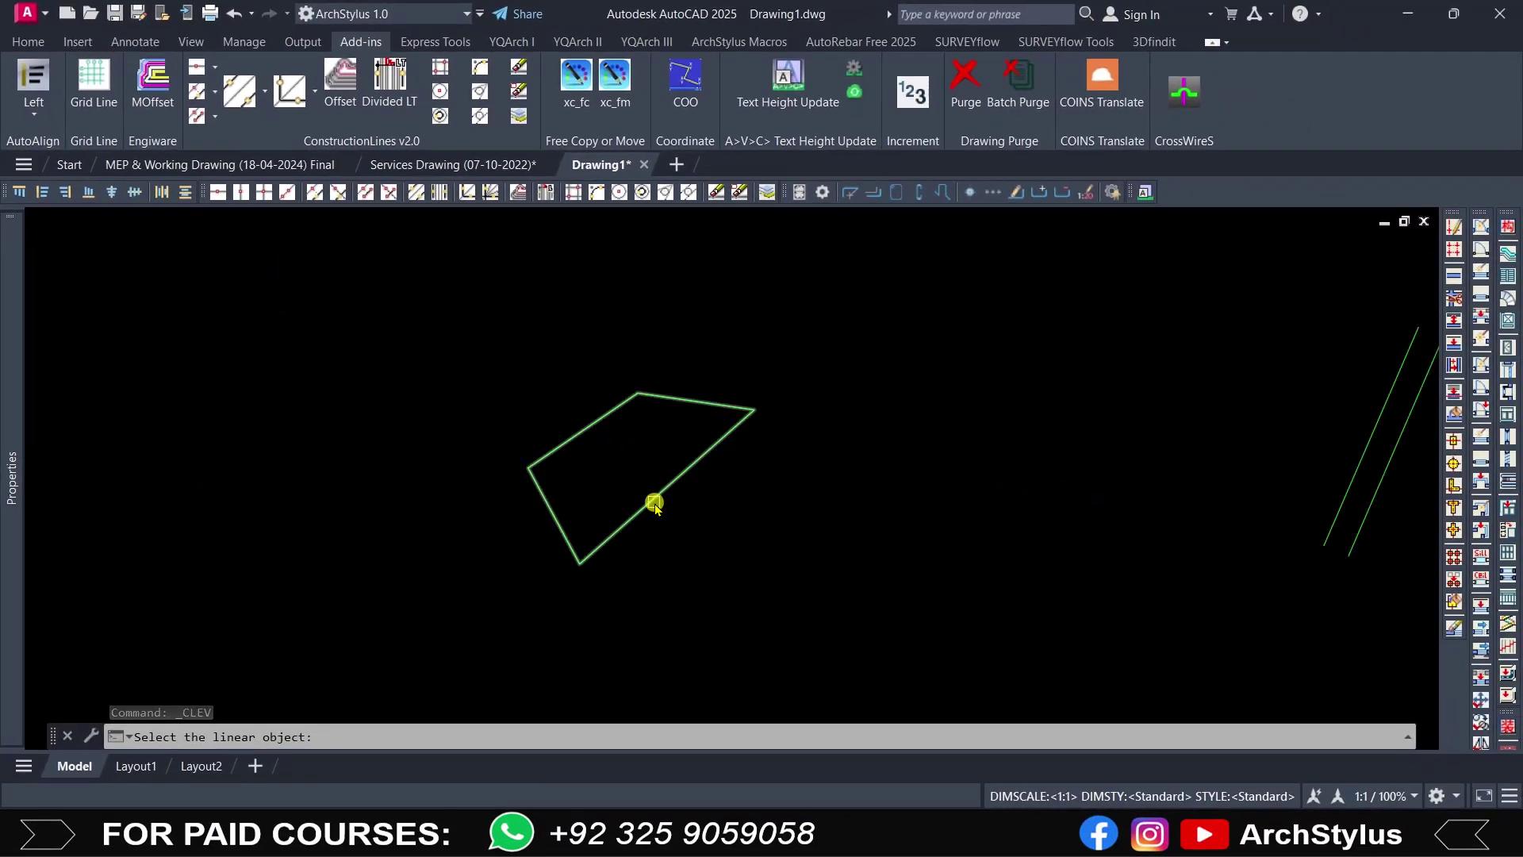
{"action": "left_click", "coordinate": [655, 505]}
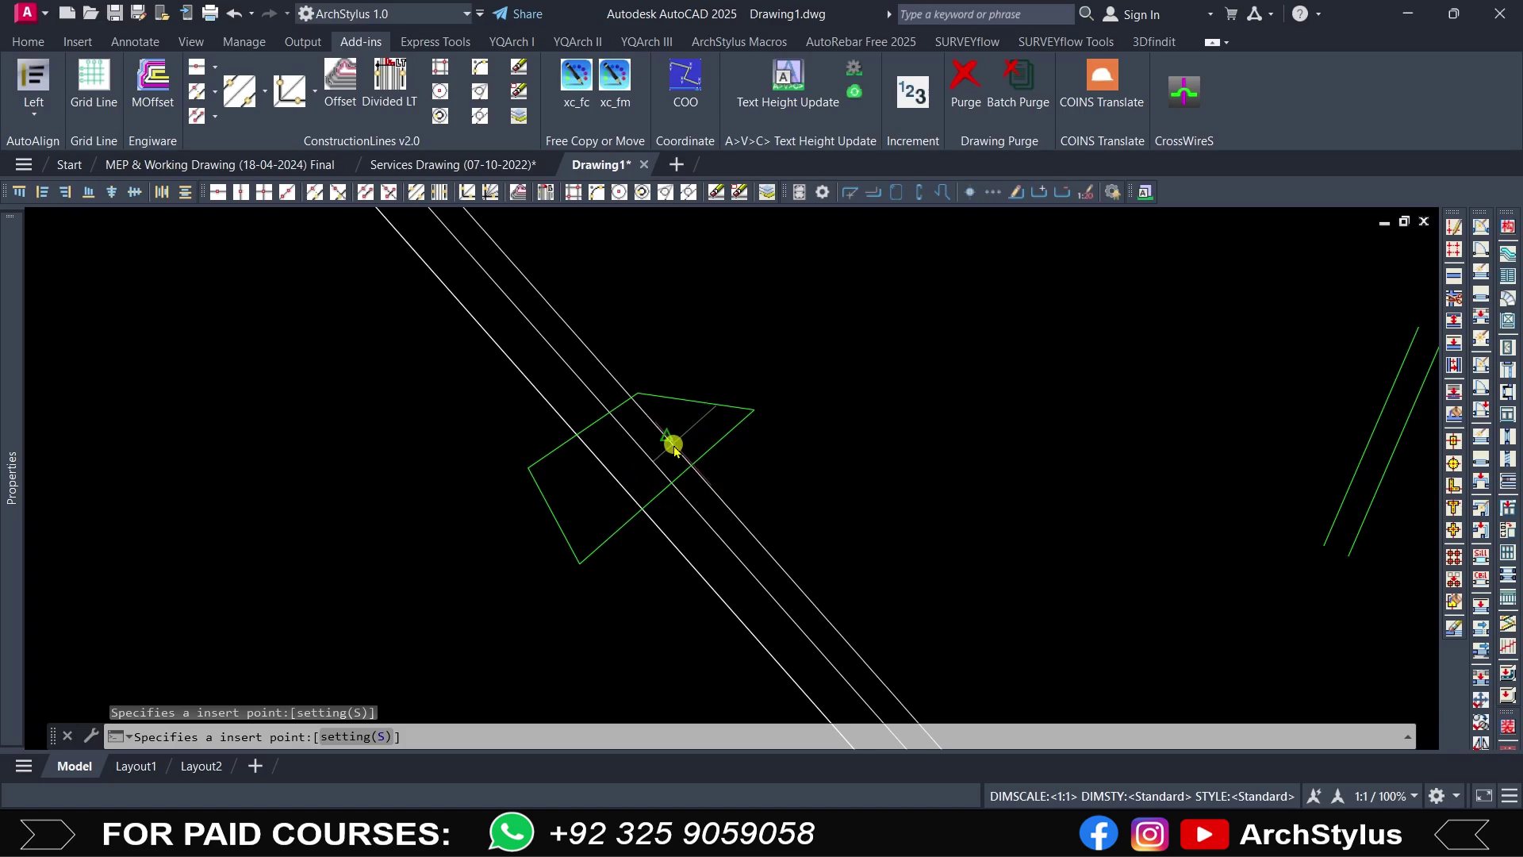
{"action": "left_click", "coordinate": [698, 476]}
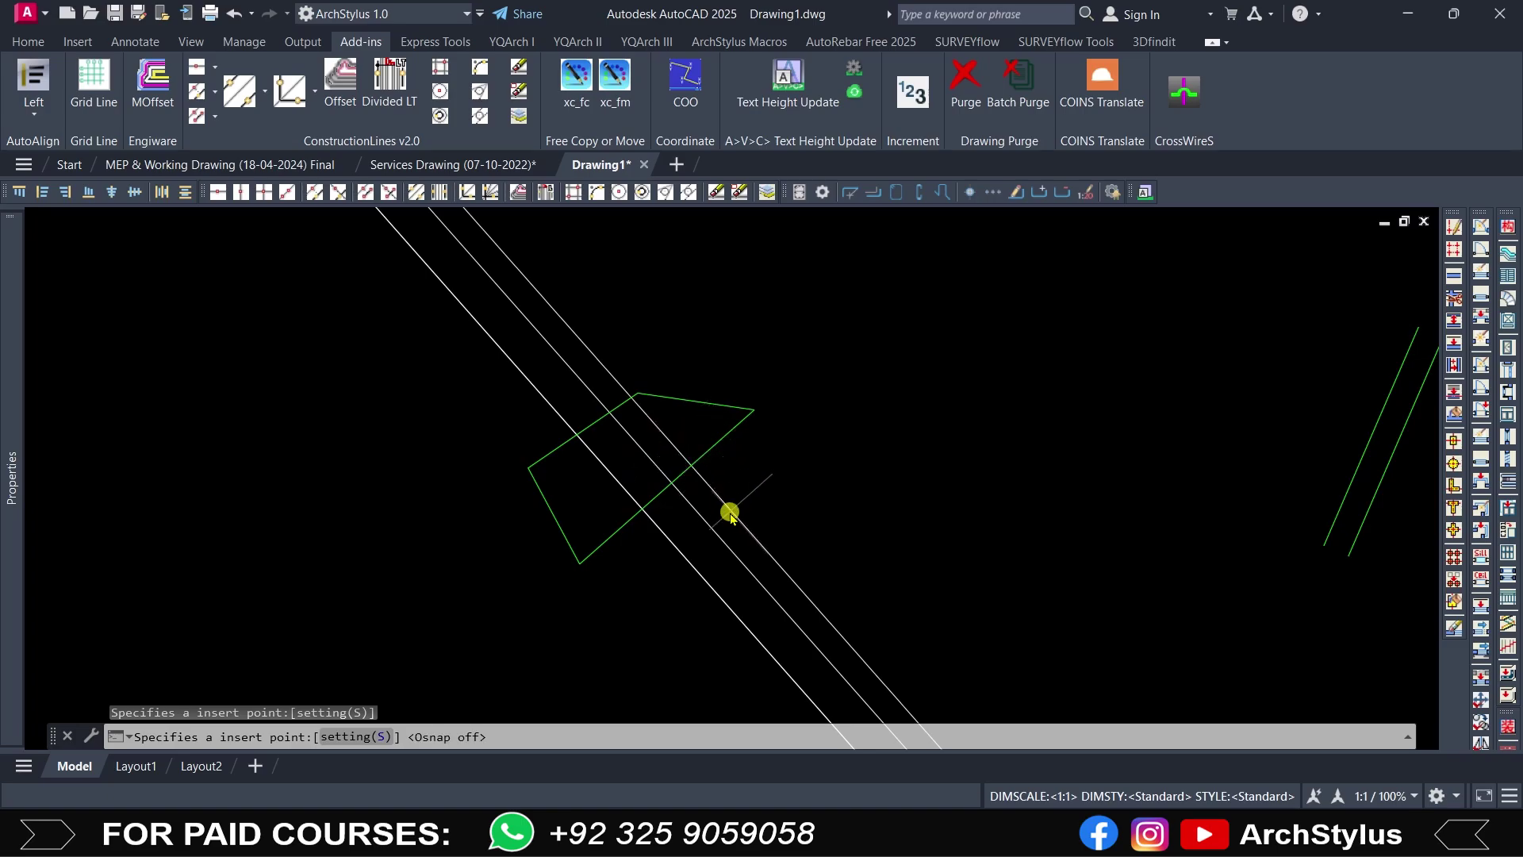
Step: Erase the construction lines perpendicular to the quadrilateral's long lower edge
{"action": "left_click", "coordinate": [408, 384]}
{"action": "left_click", "coordinate": [472, 391]}
{"action": "type", "text": "E"}
{"action": "key", "text": "Return"}
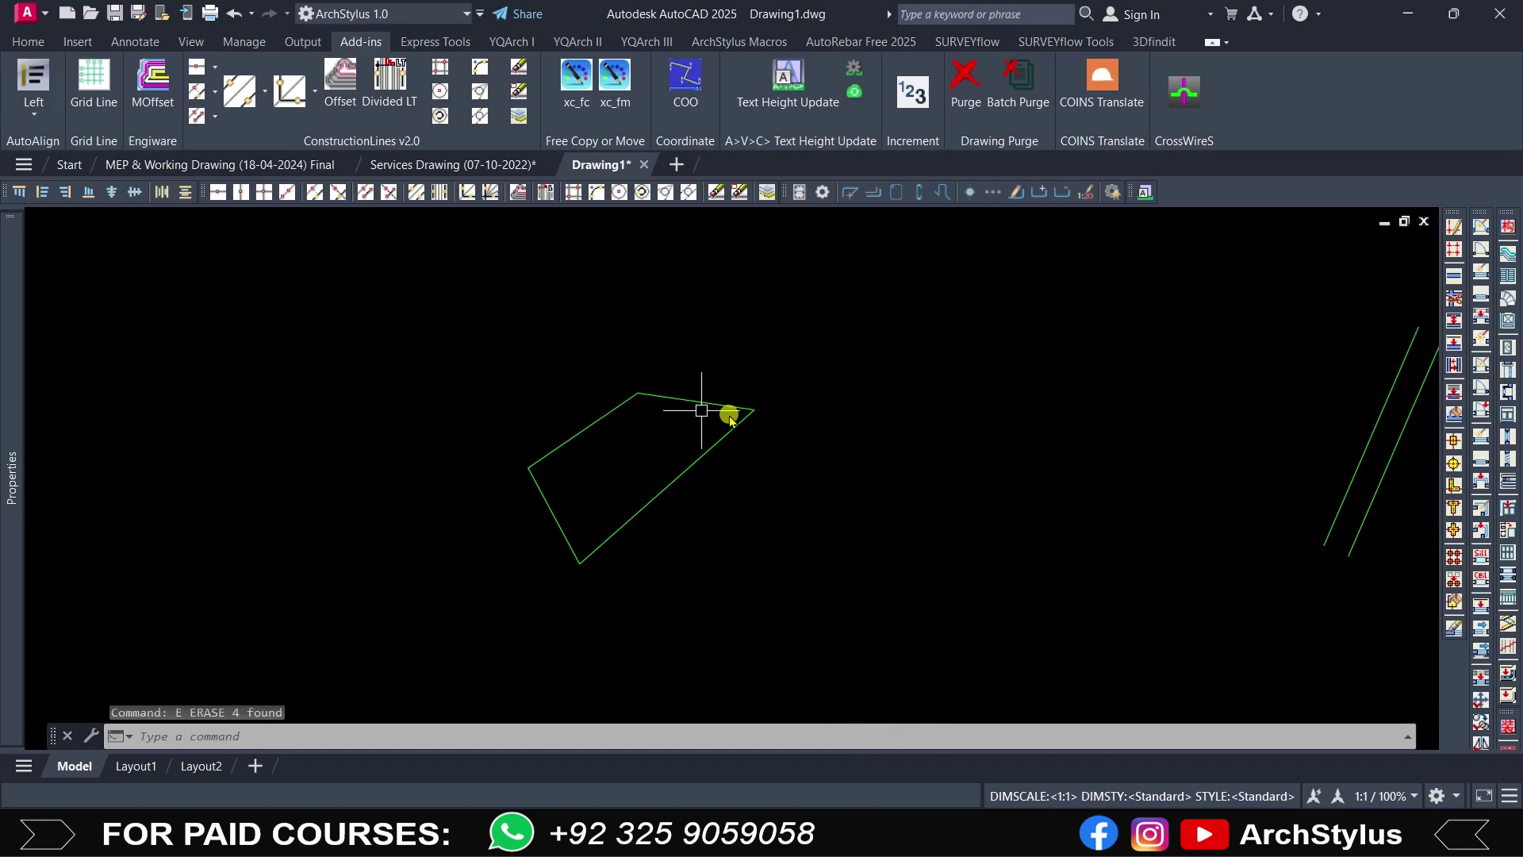
Step: Place a series of construction lines perpendicular to the quadrilateral's short upper edge and erase them all
{"action": "left_click", "coordinate": [338, 191]}
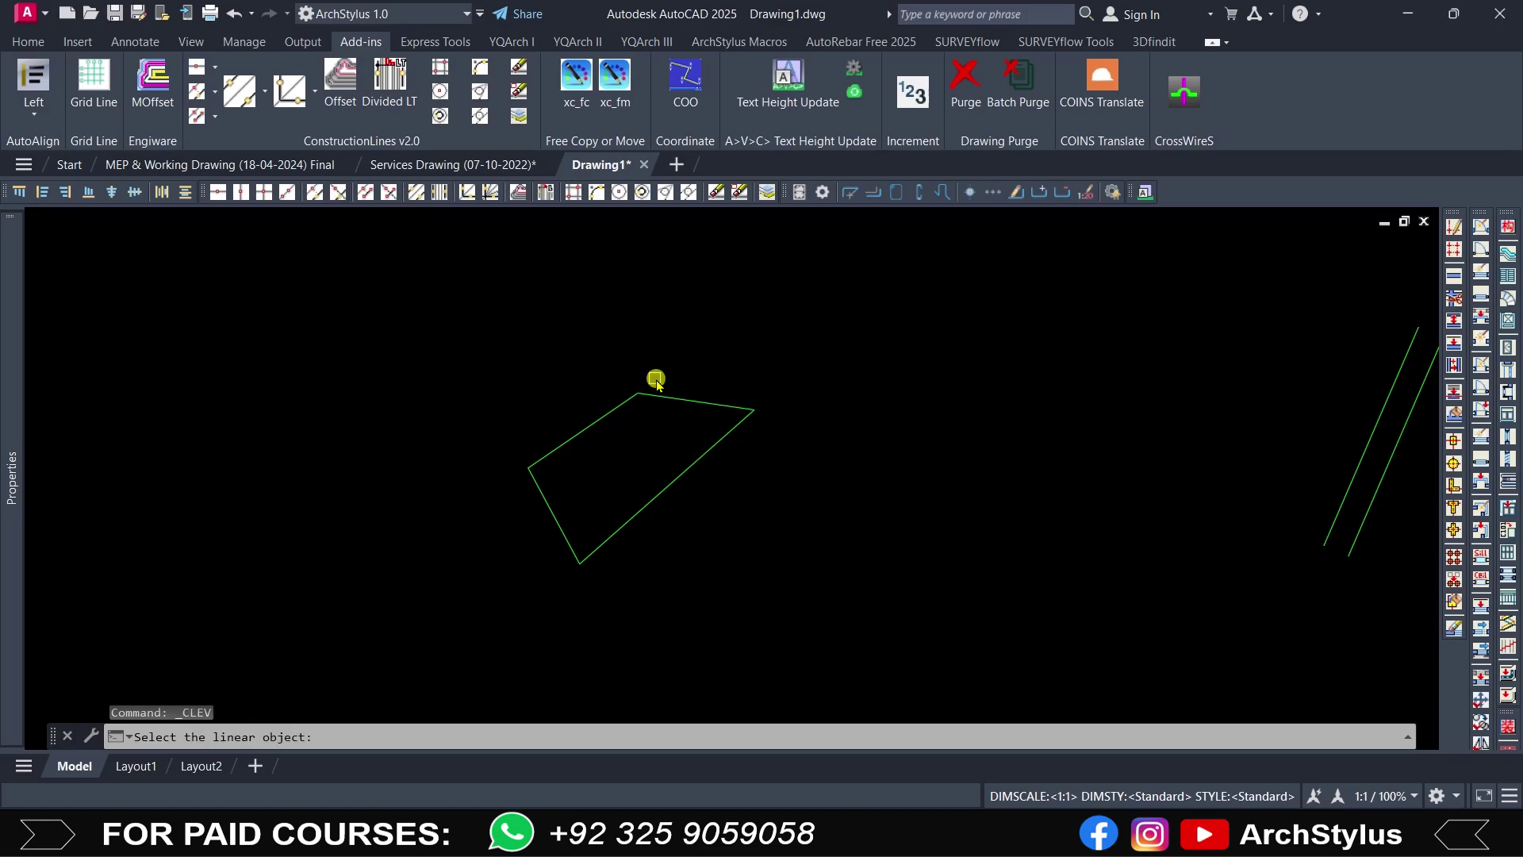
{"action": "left_click", "coordinate": [657, 396]}
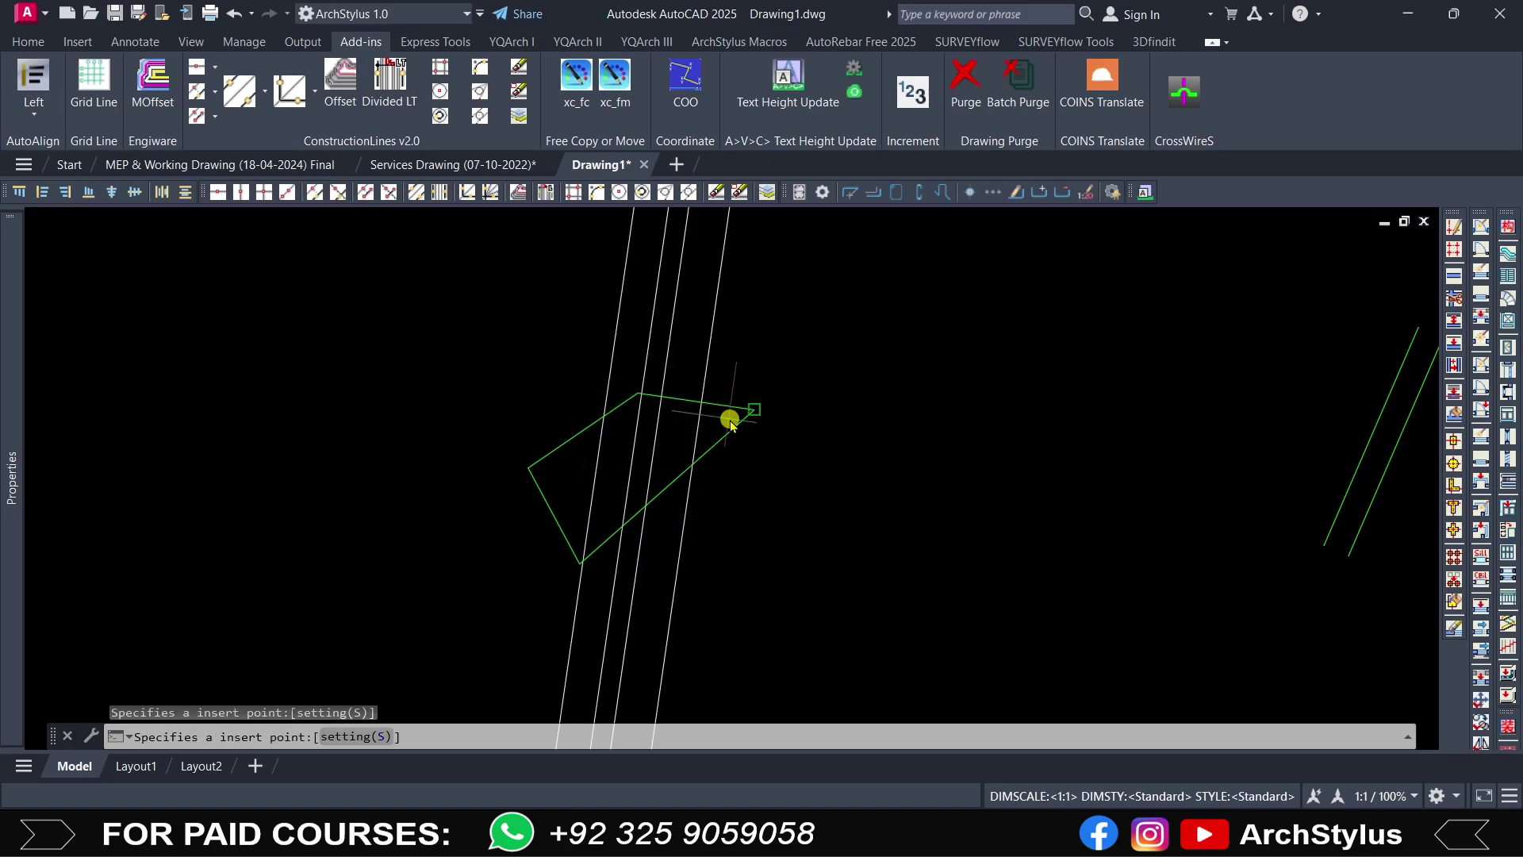
{"action": "scroll", "coordinate": [704, 394], "scroll_direction": "up", "scroll_amount": 4}
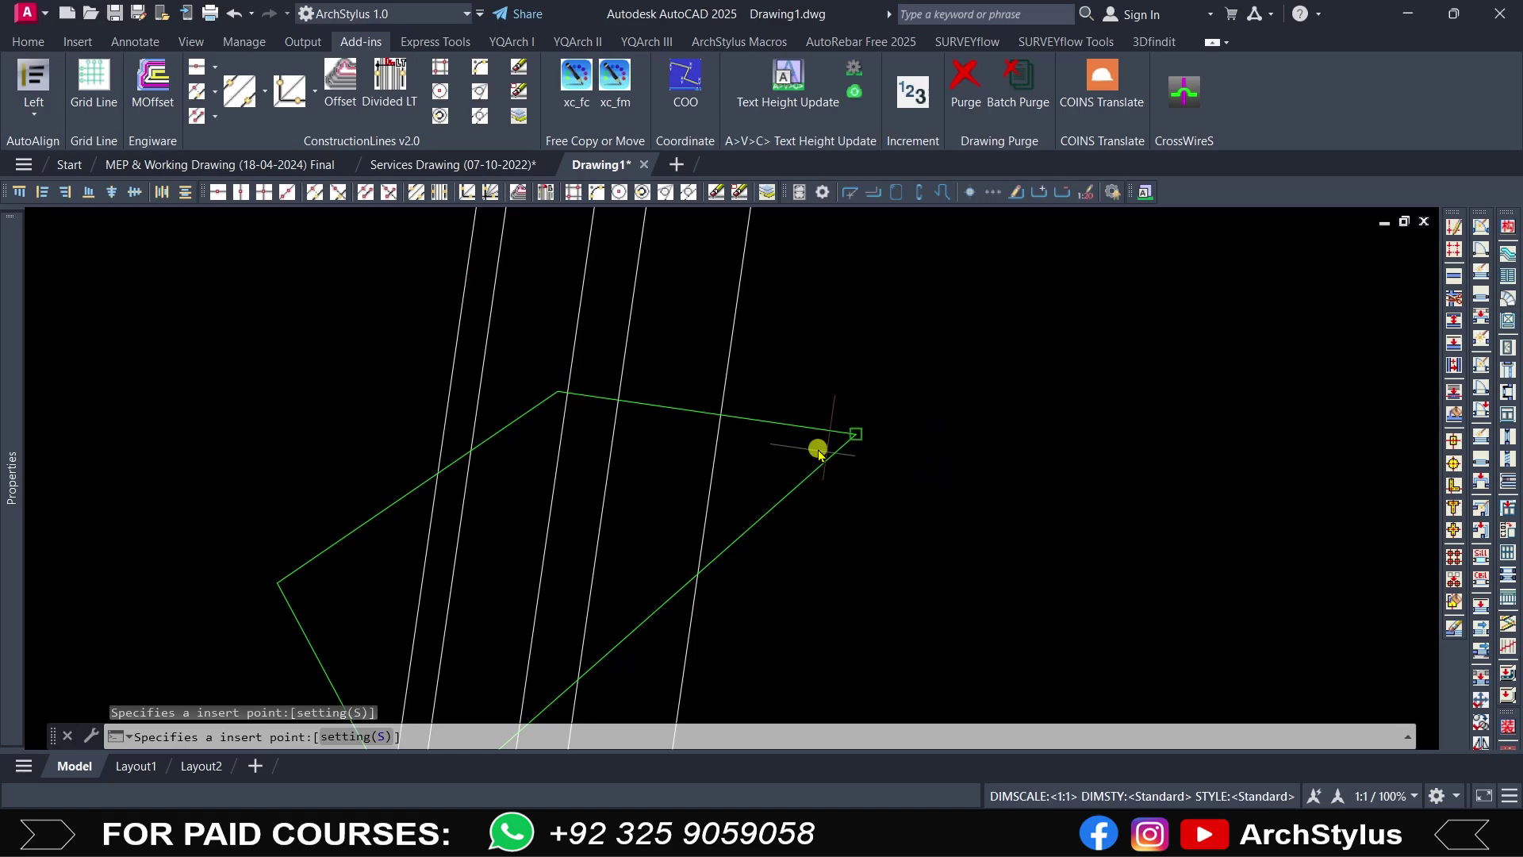
{"action": "left_click", "coordinate": [714, 412]}
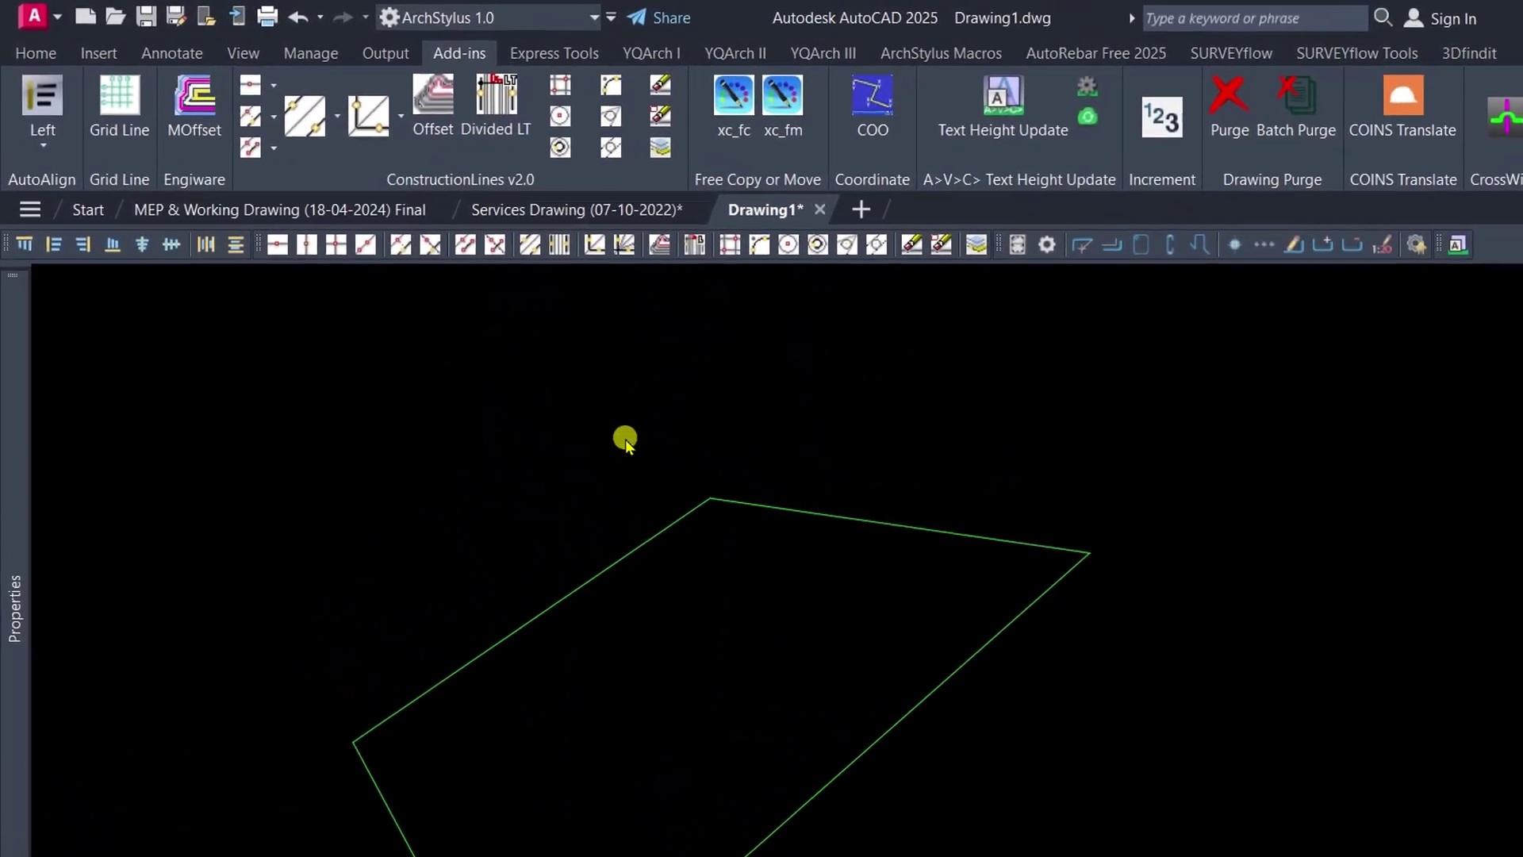
Step: Place six construction lines parallel to a steep direction defined by two picked points, in the empty area left of the quadrilateral
{"action": "scroll", "coordinate": [625, 439], "scroll_direction": "down", "scroll_amount": 2}
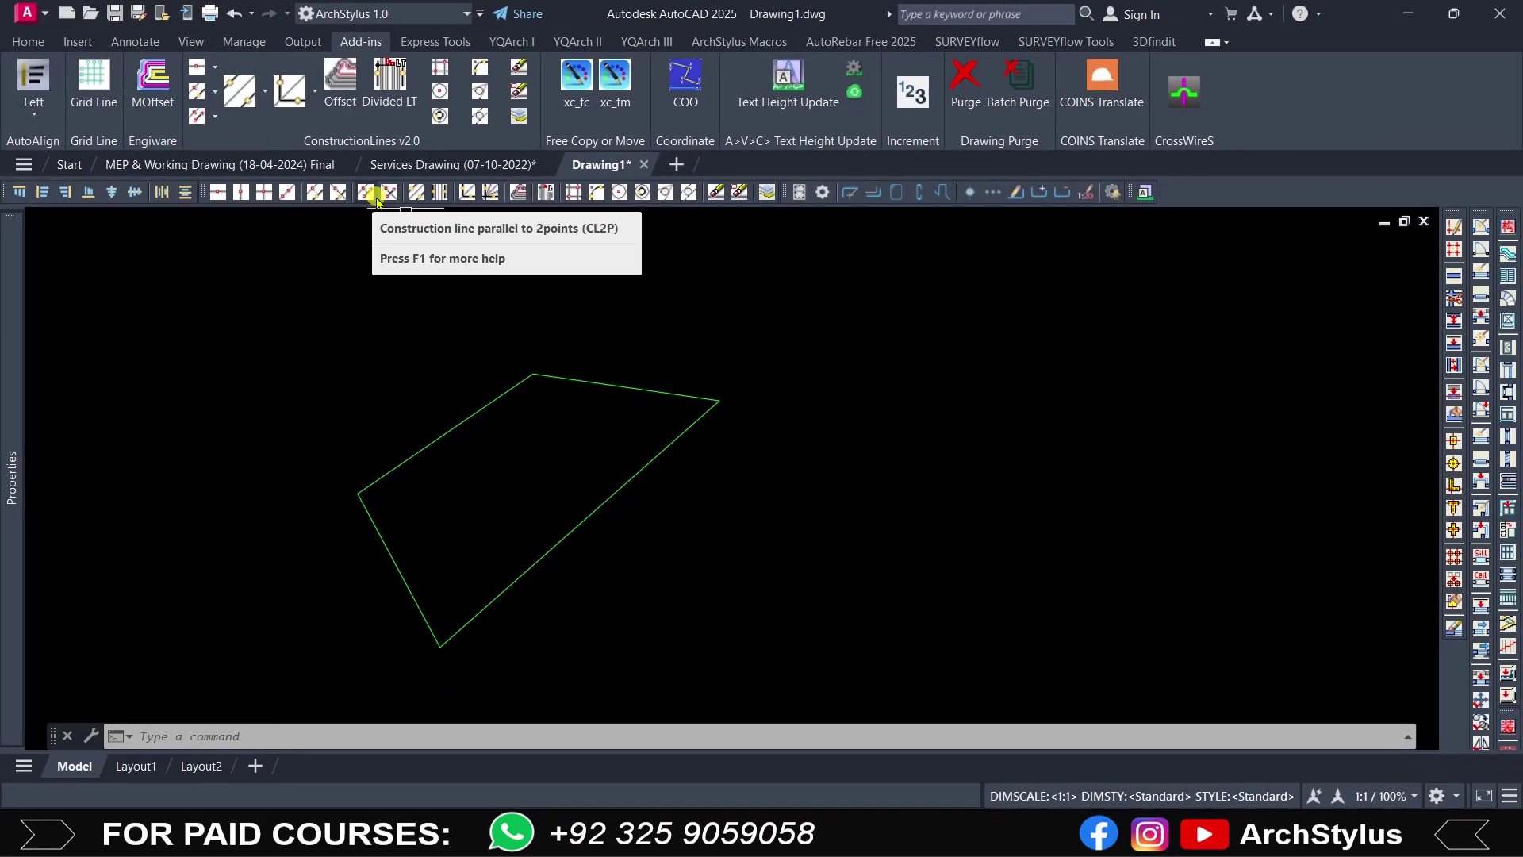
{"action": "left_click", "coordinate": [361, 195]}
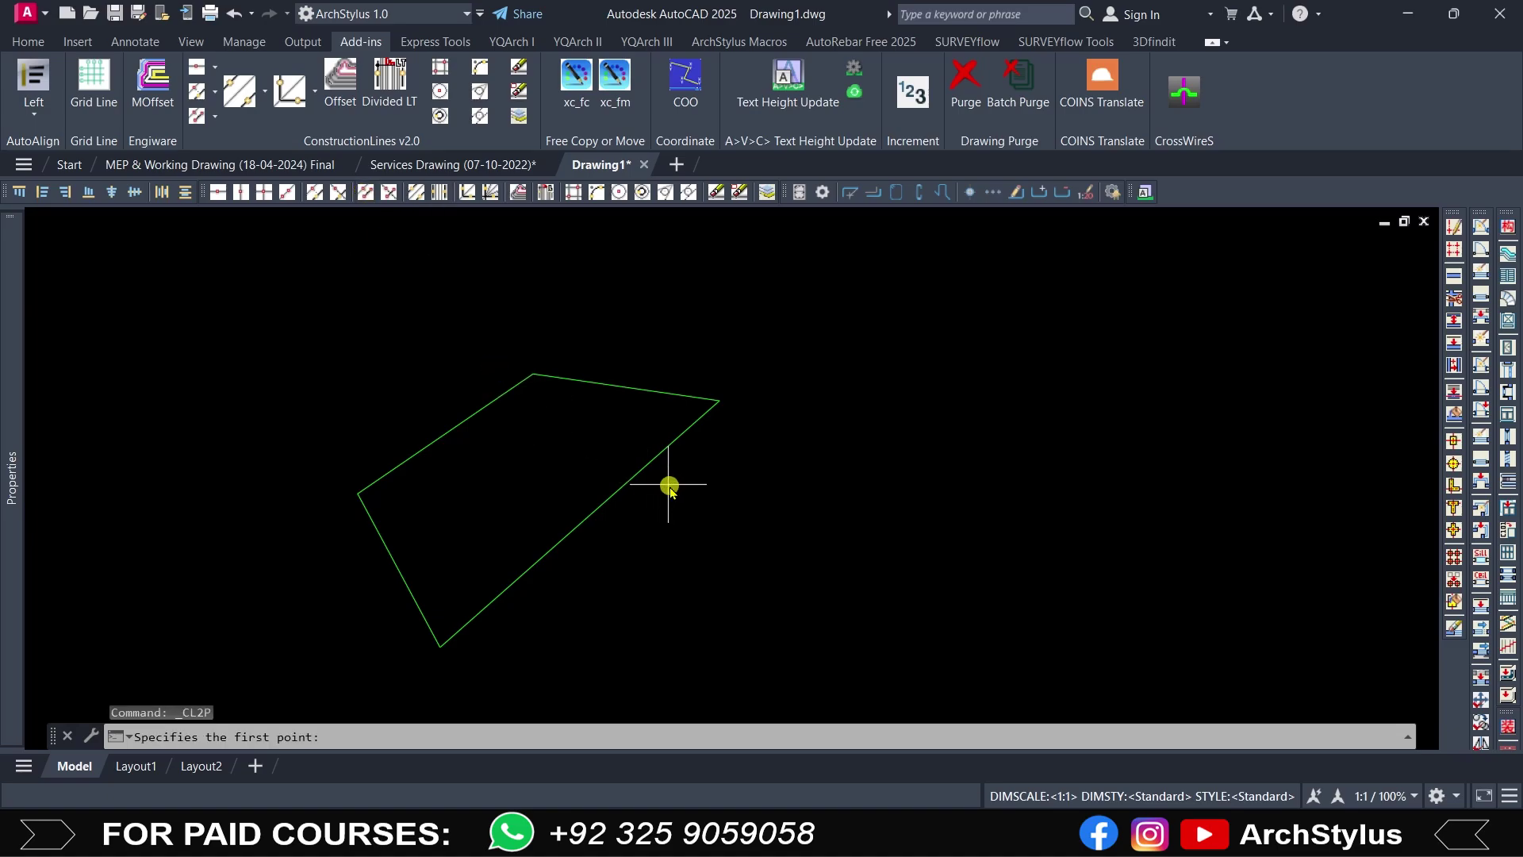
{"action": "scroll", "coordinate": [681, 493], "scroll_direction": "down", "scroll_amount": 3}
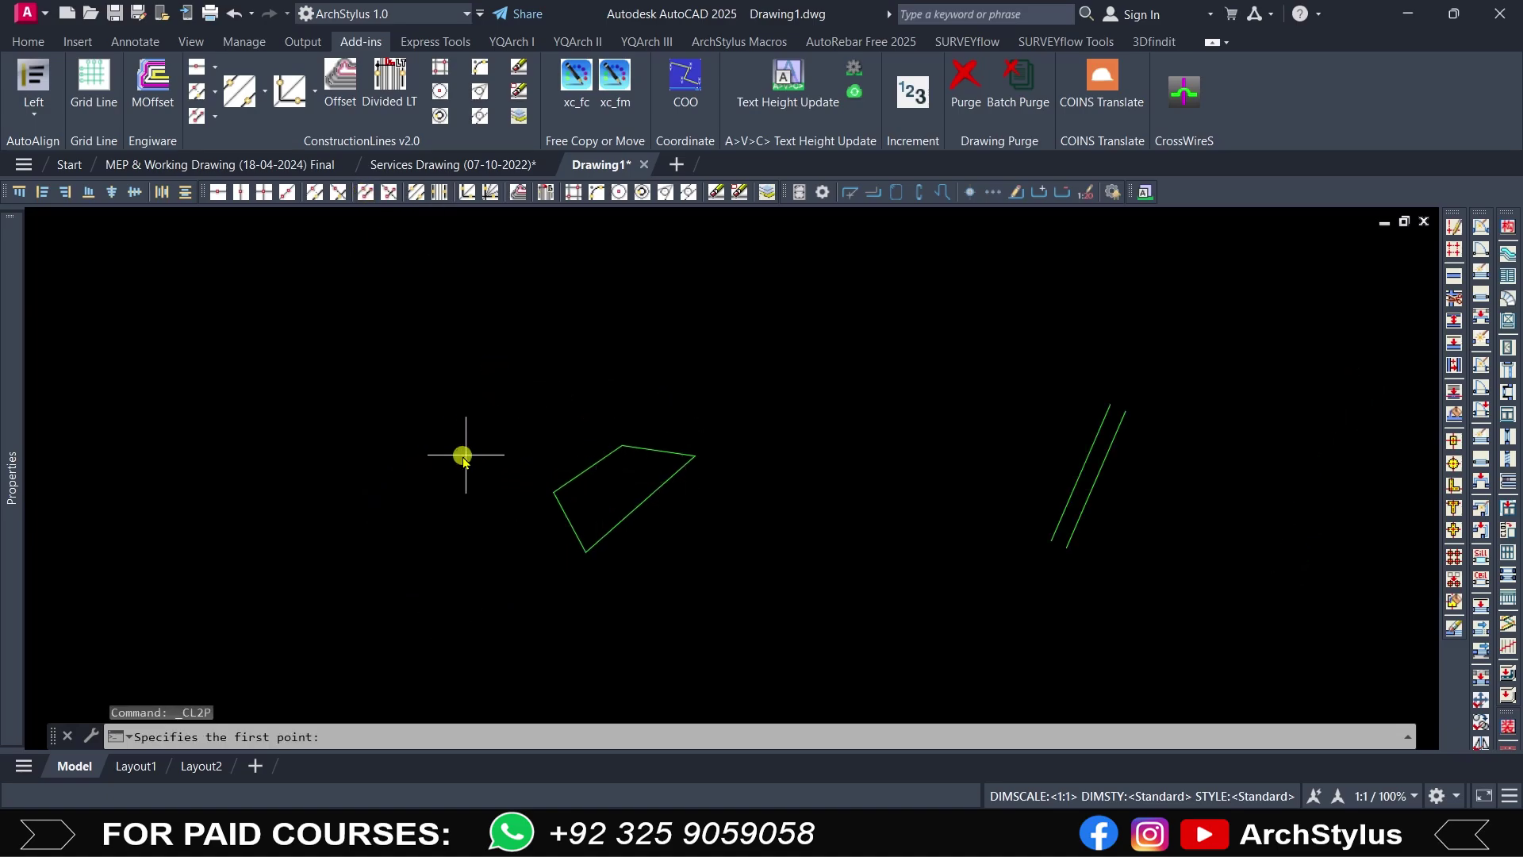
{"action": "left_click", "coordinate": [423, 423]}
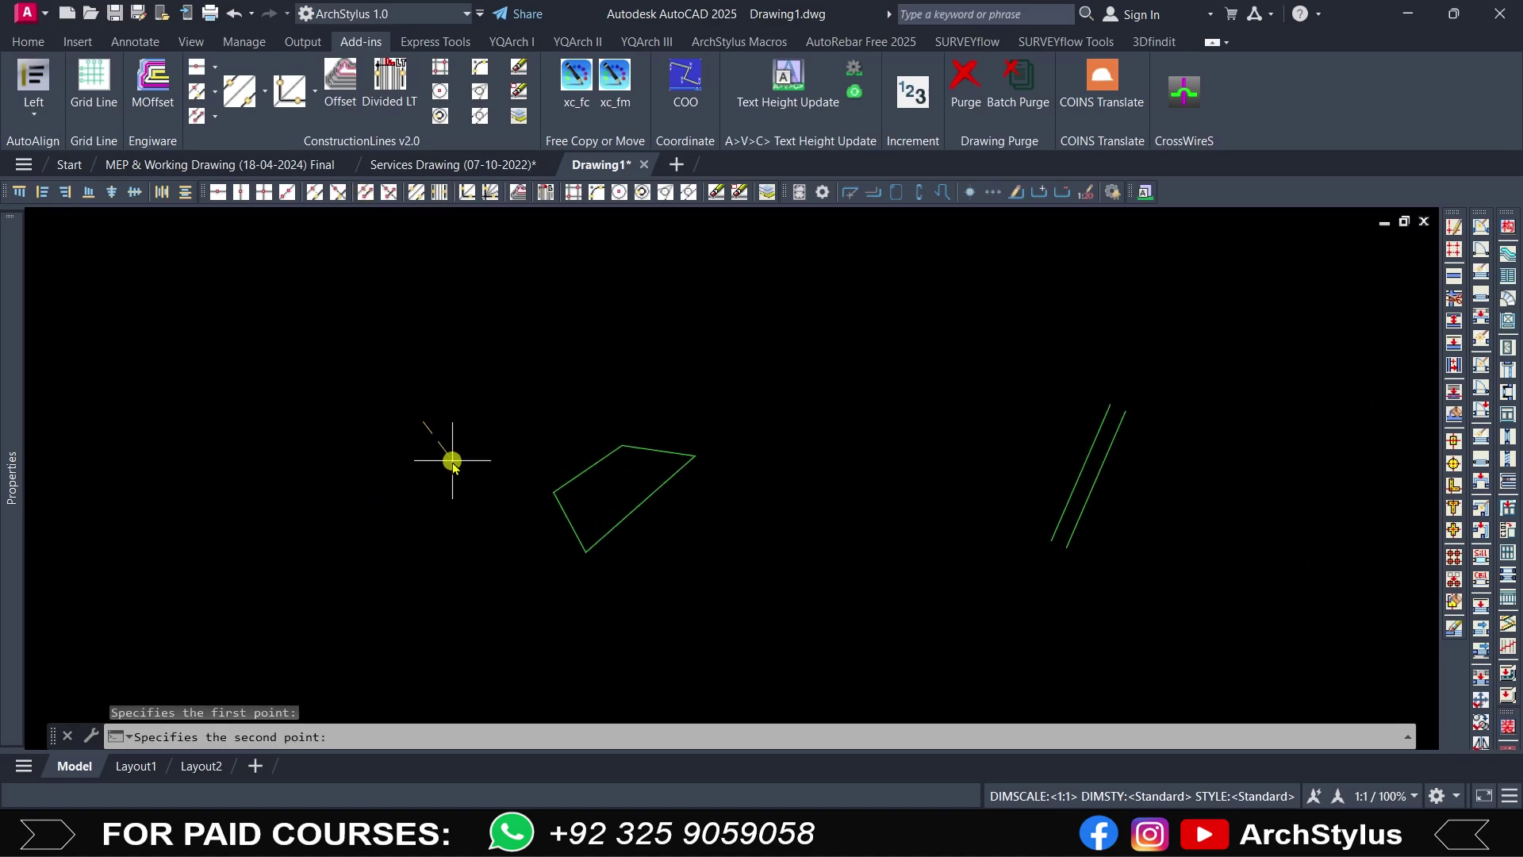
{"action": "left_click", "coordinate": [460, 310]}
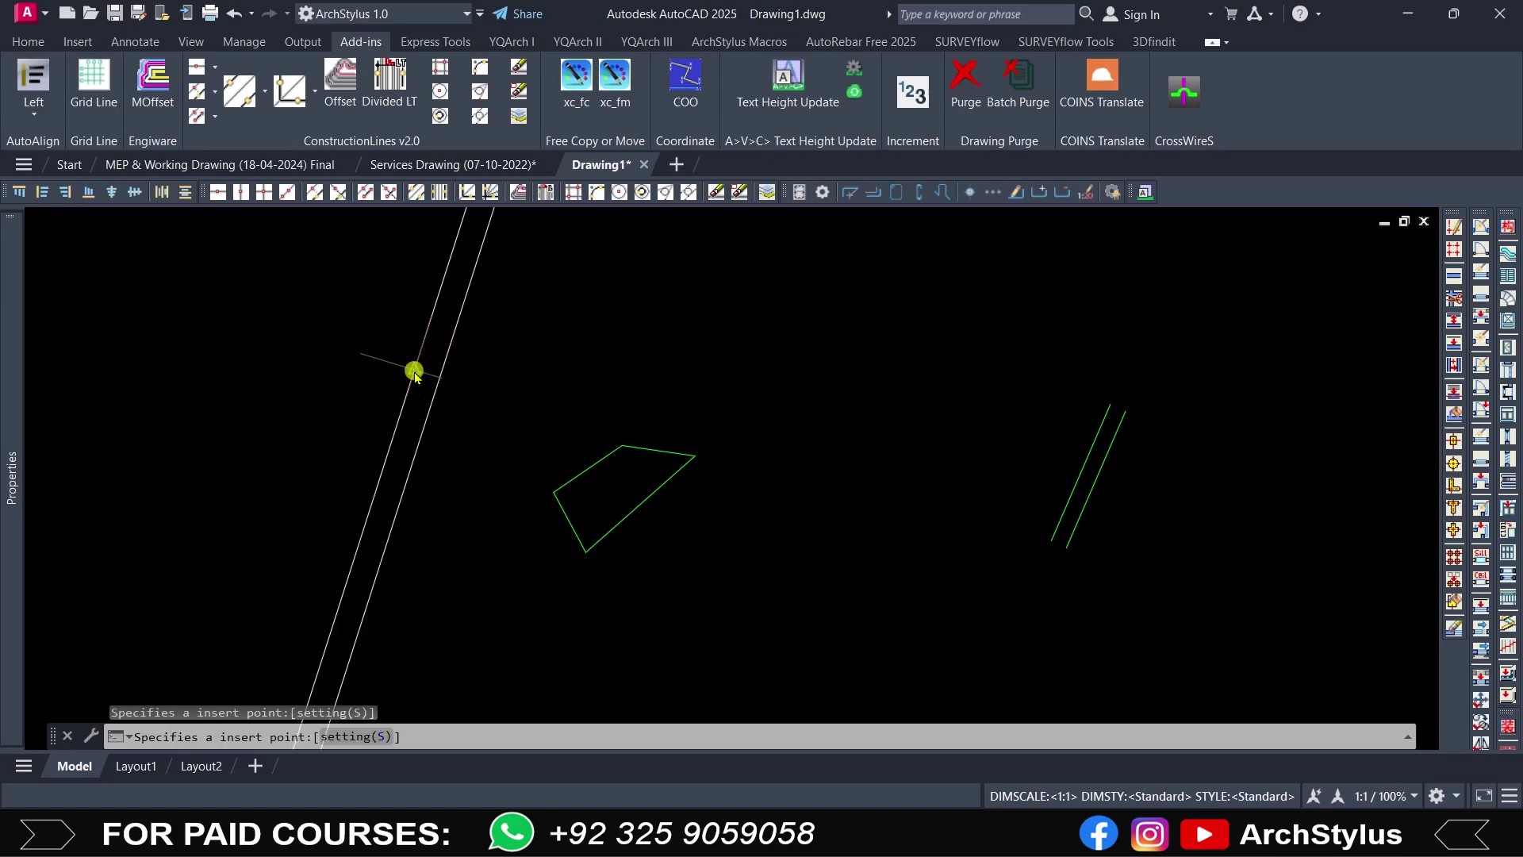
{"action": "left_click", "coordinate": [374, 363]}
{"action": "left_click", "coordinate": [327, 357]}
{"action": "left_click", "coordinate": [279, 347]}
{"action": "left_click", "coordinate": [240, 340]}
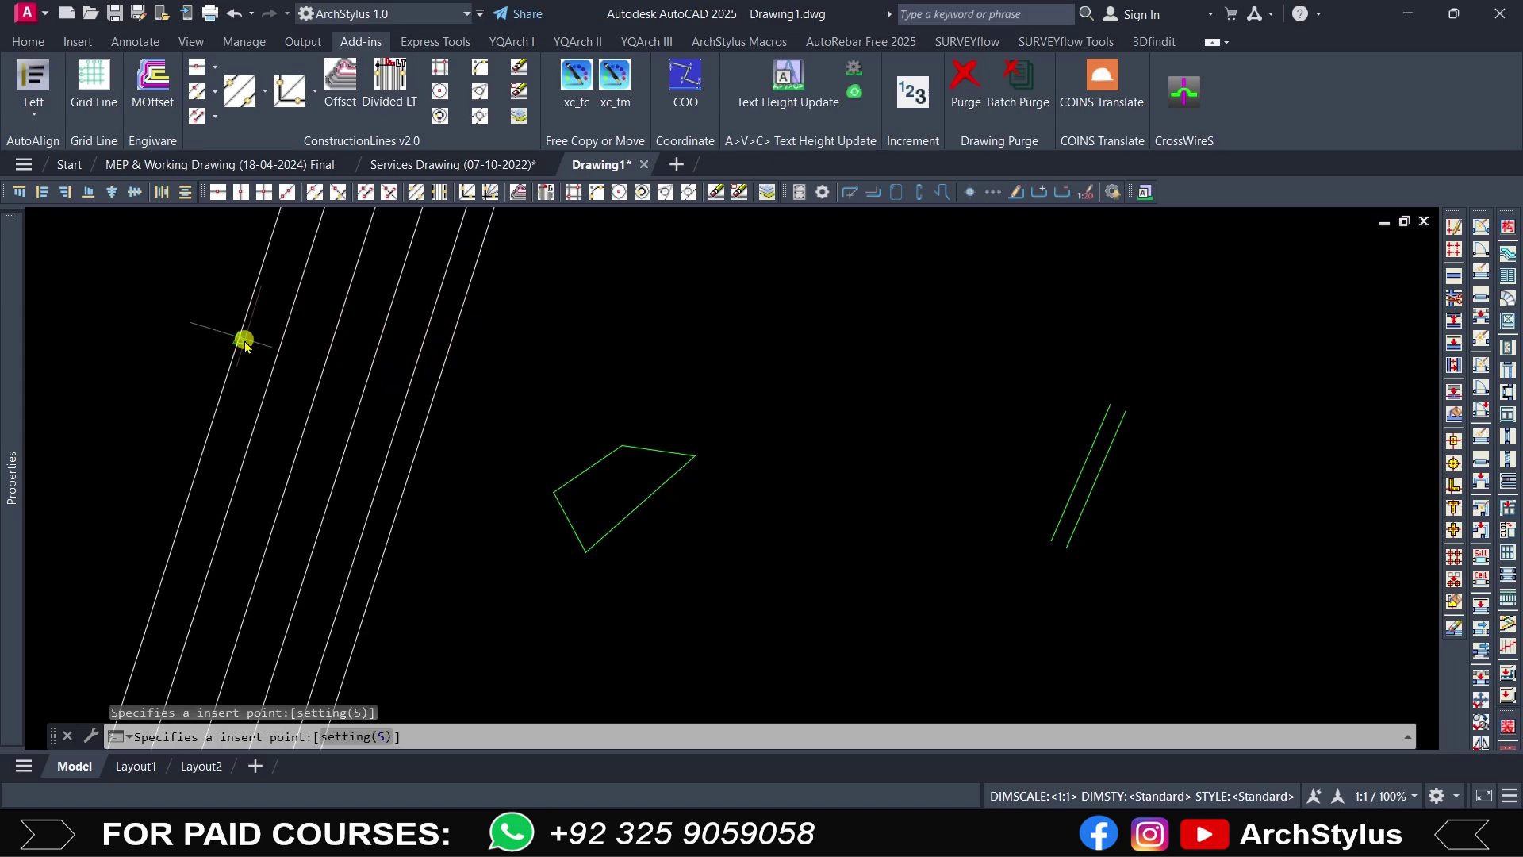
{"action": "key", "text": "Escape"}
Step: Erase the six steep construction lines left of the quadrilateral
{"action": "left_click", "coordinate": [517, 347]}
{"action": "left_click", "coordinate": [265, 384]}
{"action": "type", "text": "e"}
{"action": "key", "text": "Return"}
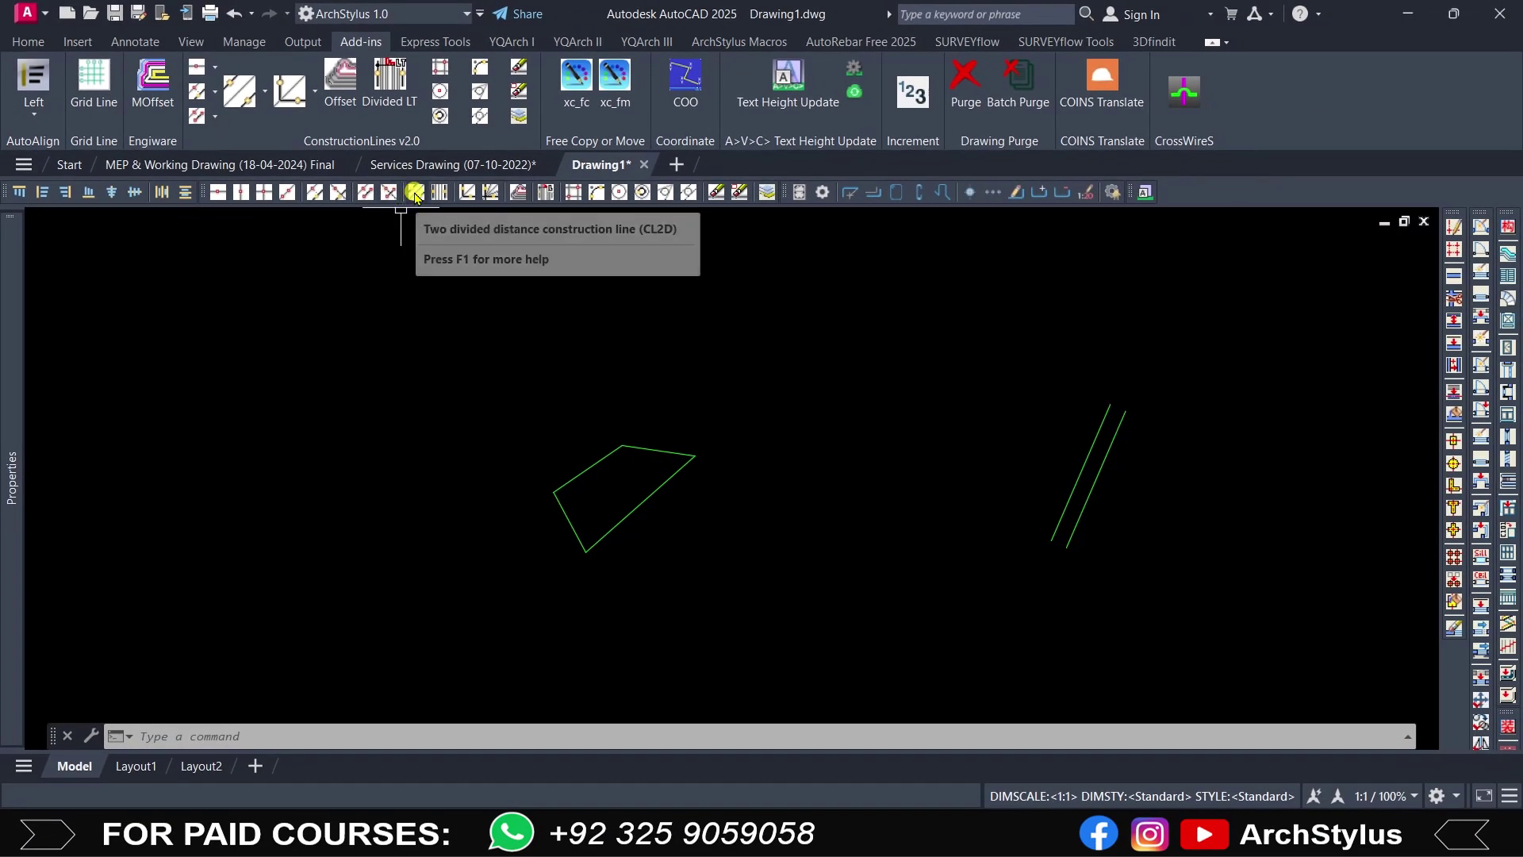
Step: Add a two divided distance construction line (CL2D) midway between the two slanted parallel green lines
{"action": "left_click", "coordinate": [414, 193]}
{"action": "scroll", "coordinate": [542, 349], "scroll_direction": "down", "scroll_amount": 2}
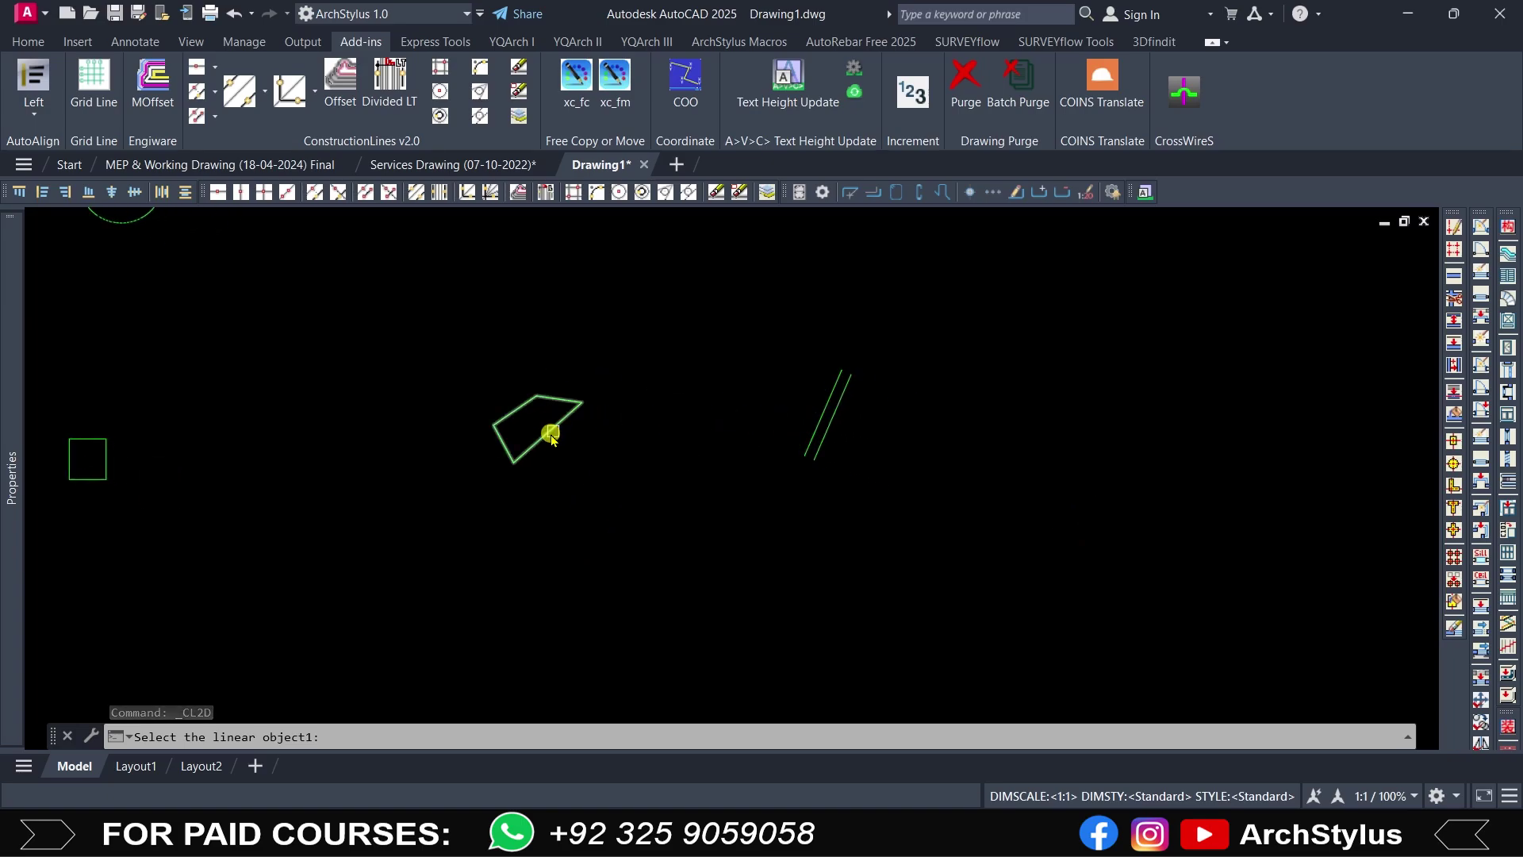
{"action": "left_click", "coordinate": [824, 412]}
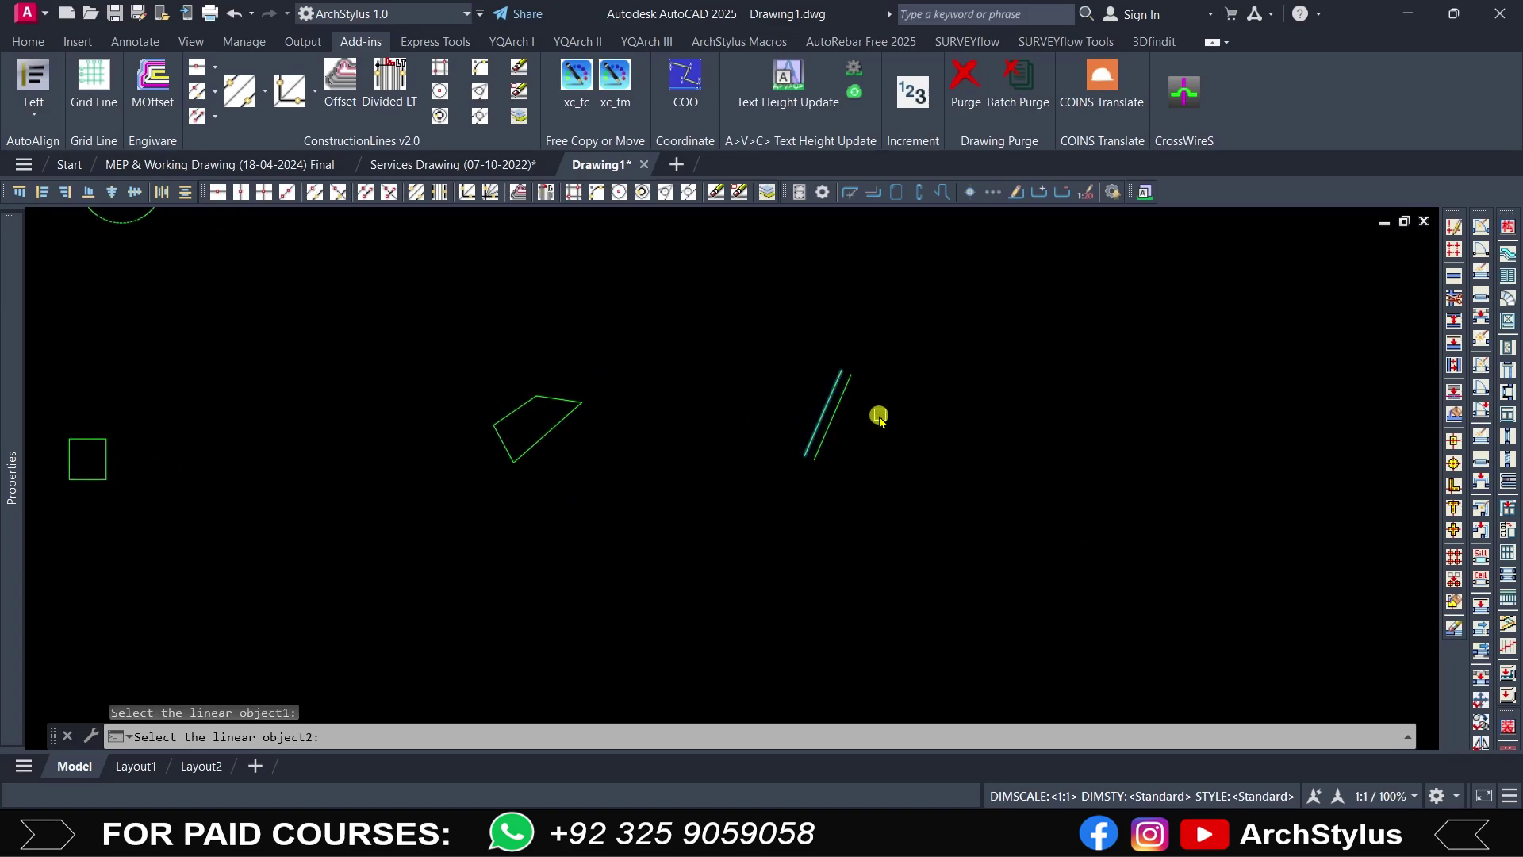
{"action": "scroll", "coordinate": [850, 425], "scroll_direction": "up", "scroll_amount": 3}
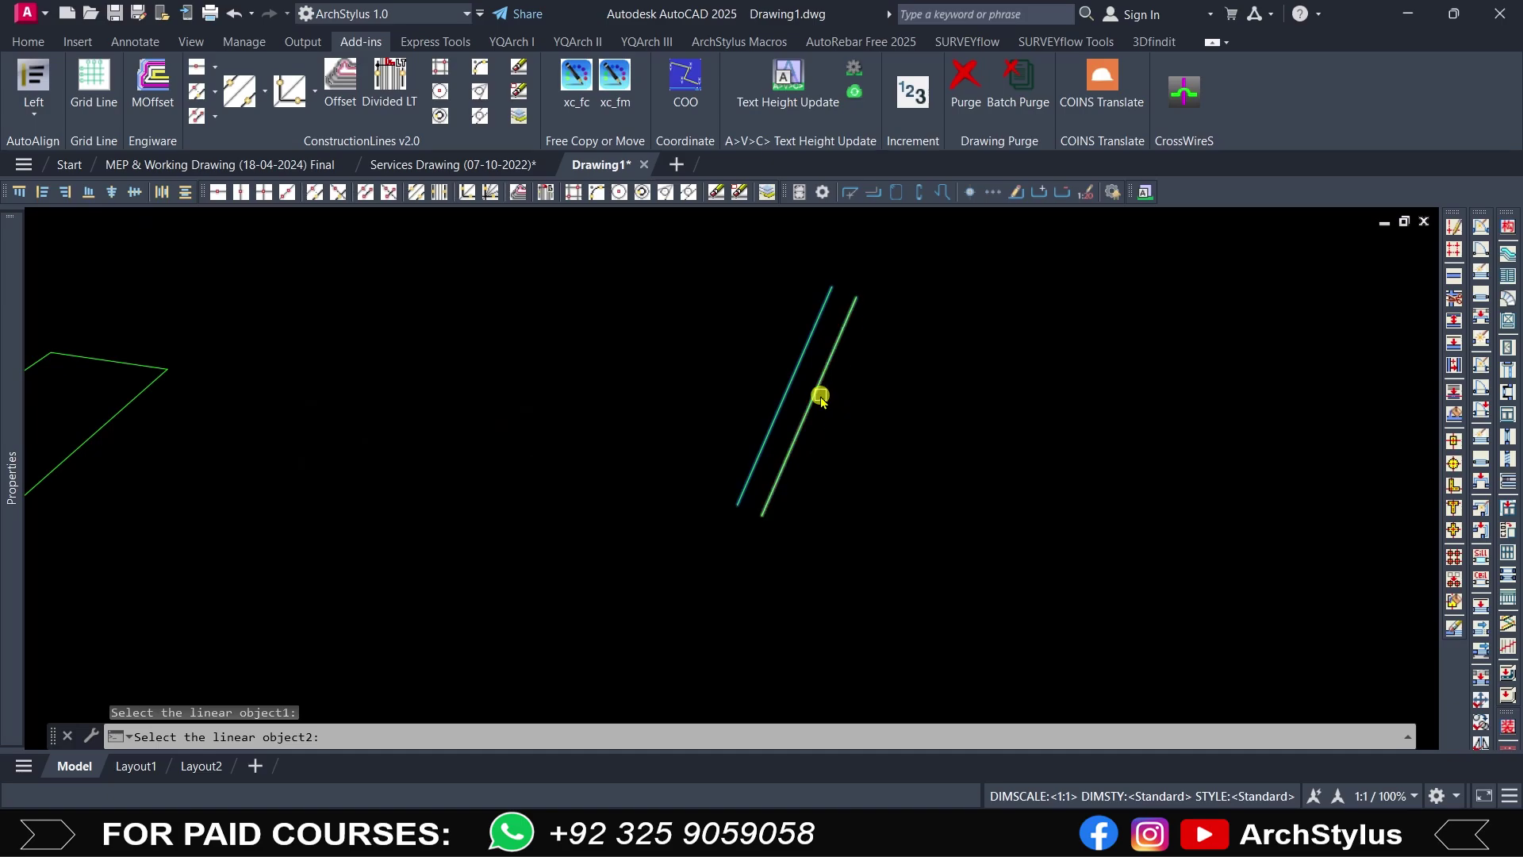
{"action": "left_click", "coordinate": [817, 392]}
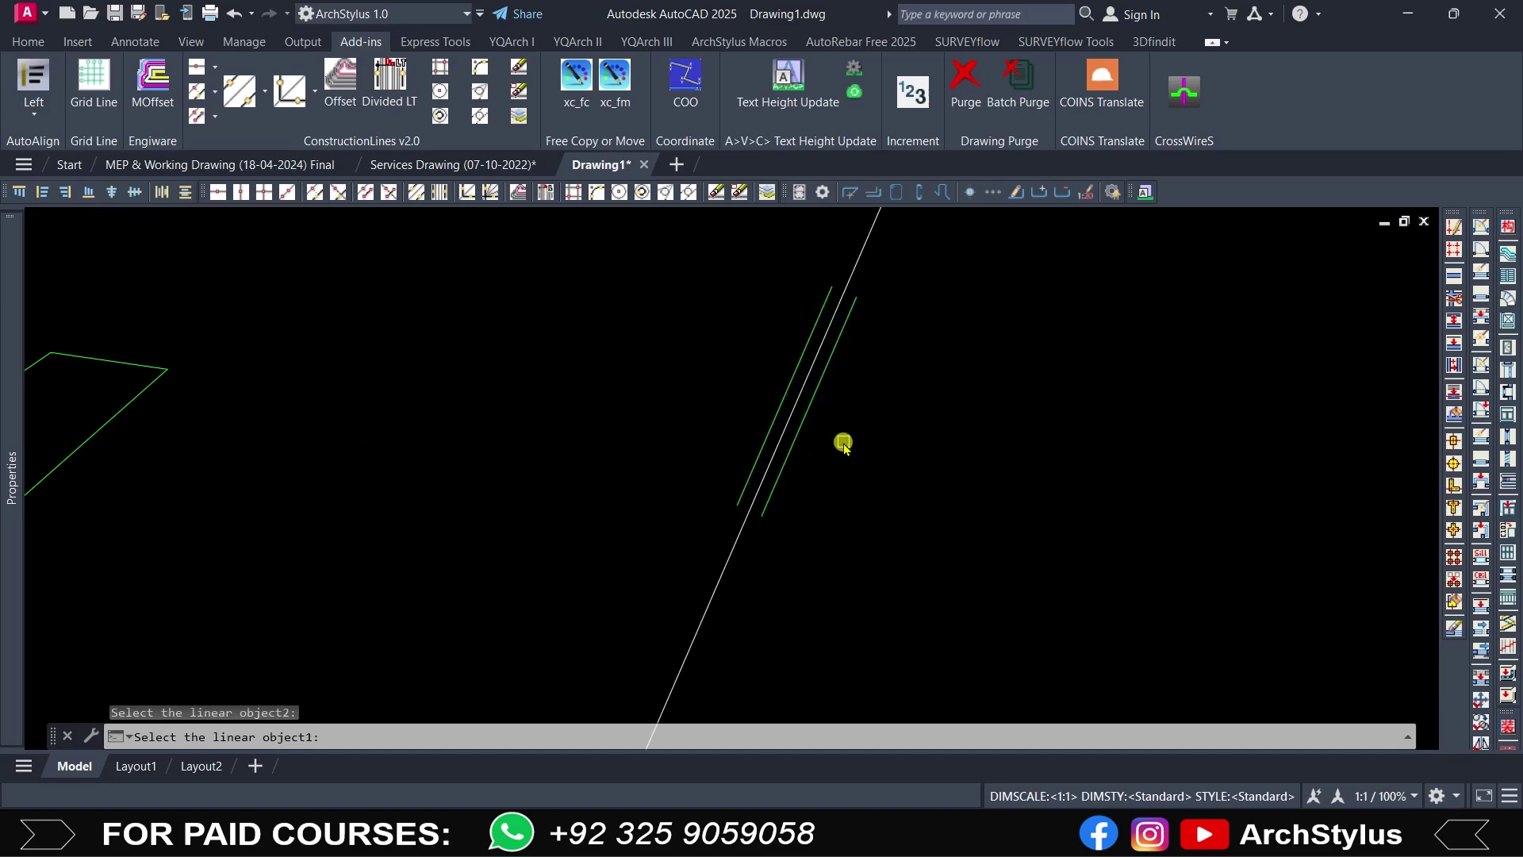
{"action": "scroll", "coordinate": [830, 407], "scroll_direction": "up", "scroll_amount": 2}
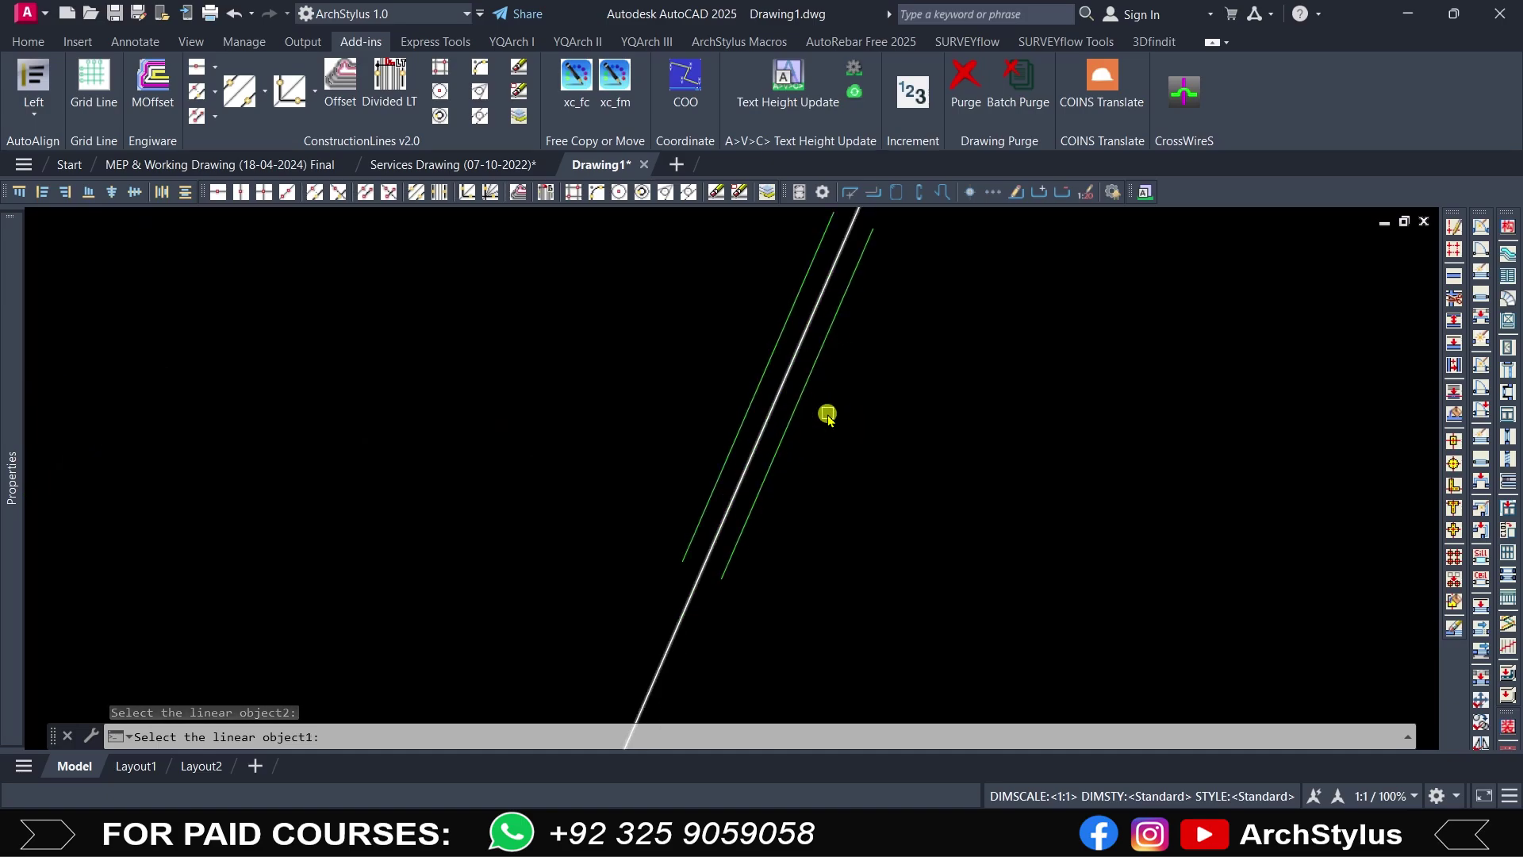
{"action": "scroll", "coordinate": [749, 428], "scroll_direction": "down", "scroll_amount": 3}
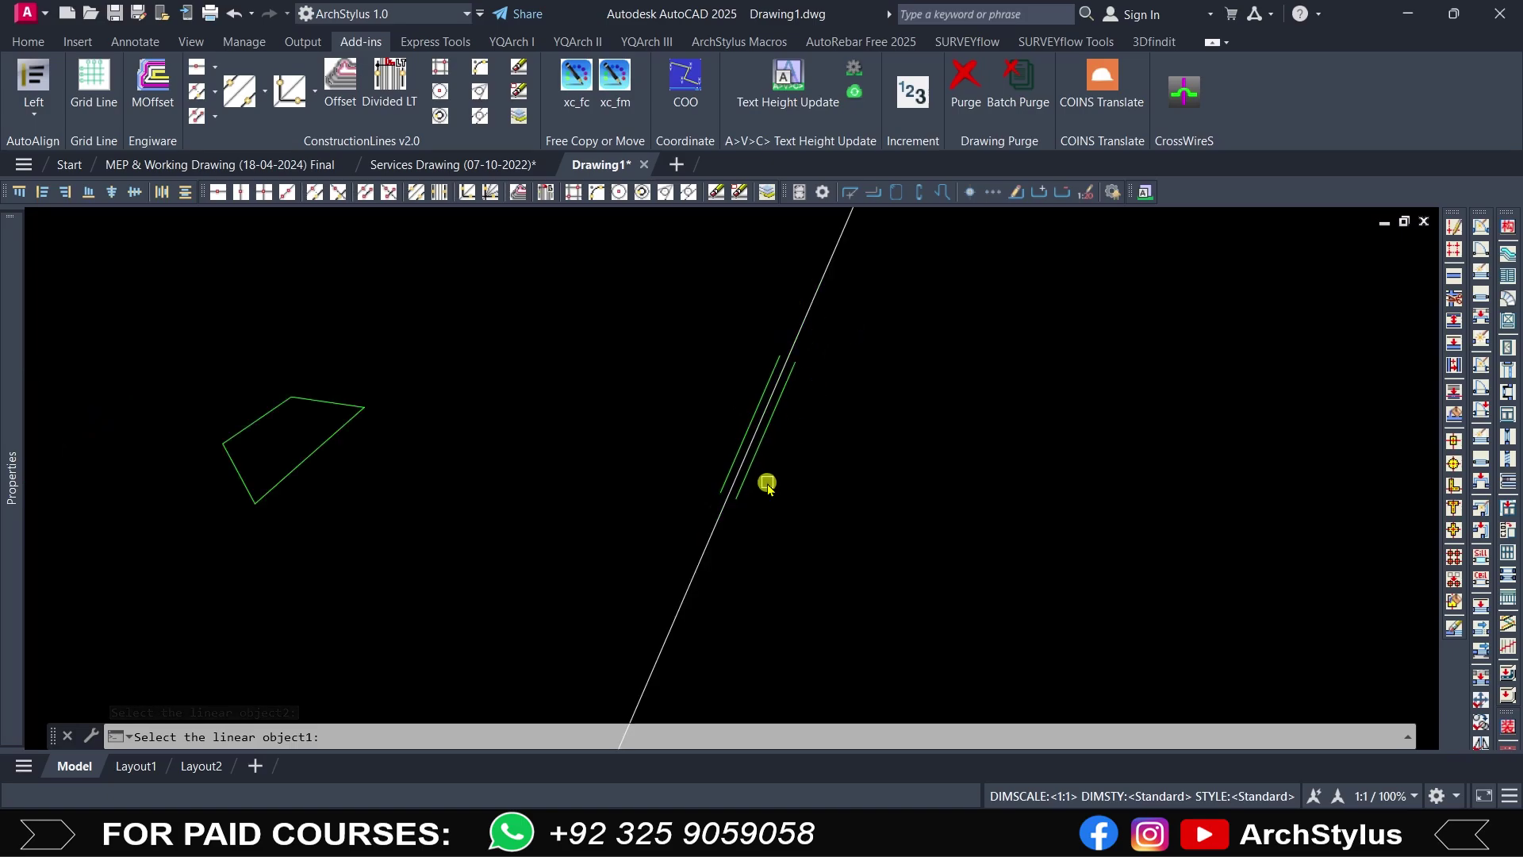
Step: Try to place a midway construction line between the quadrilateral's long lower edge and its upper-left edge
{"action": "scroll", "coordinate": [538, 473], "scroll_direction": "up", "scroll_amount": 2}
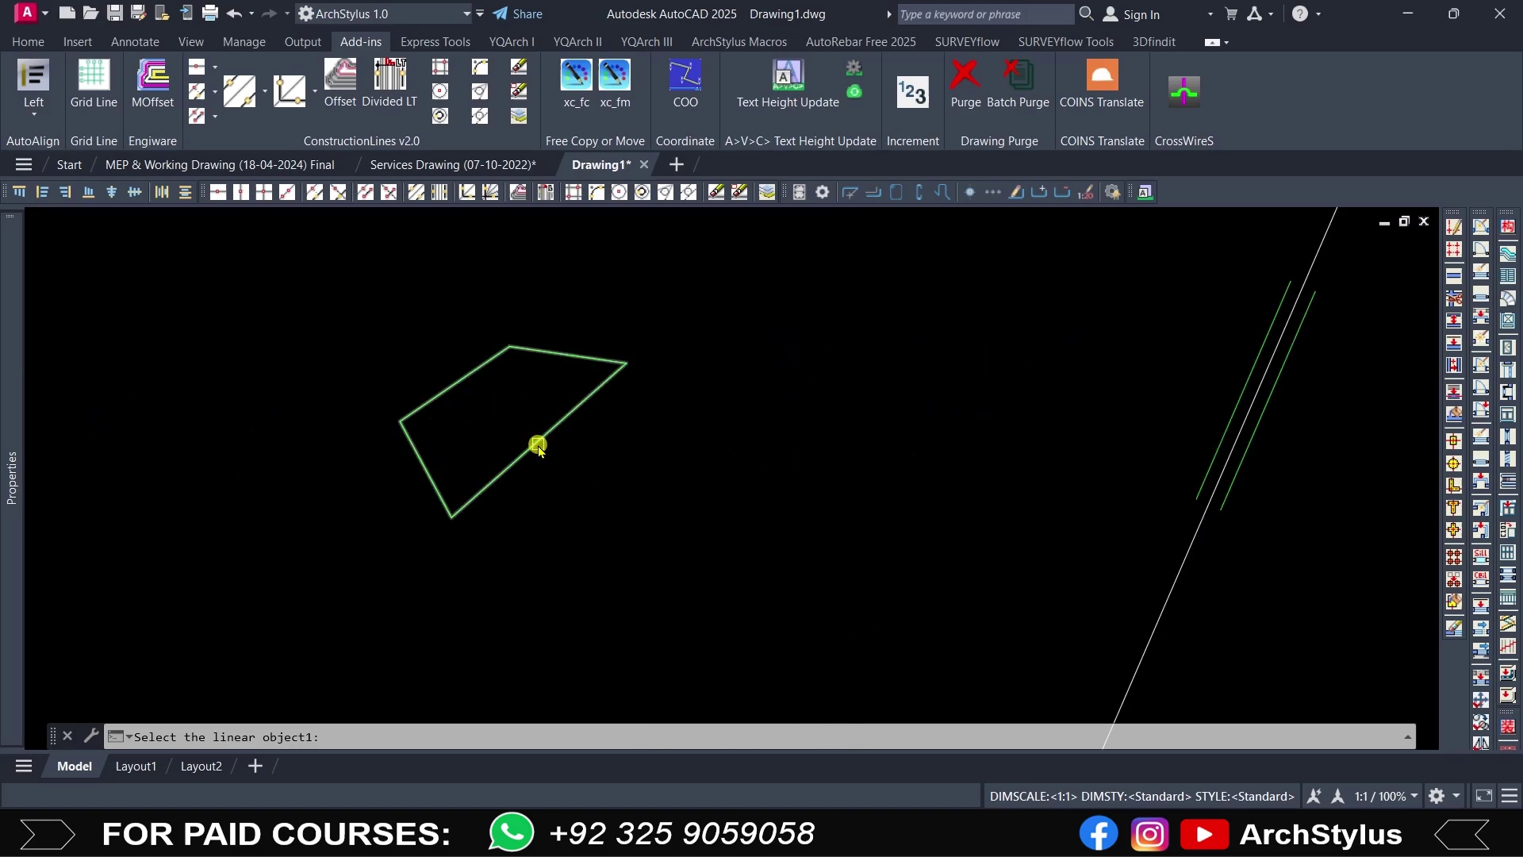
{"action": "left_click", "coordinate": [511, 462]}
{"action": "left_click", "coordinate": [449, 389]}
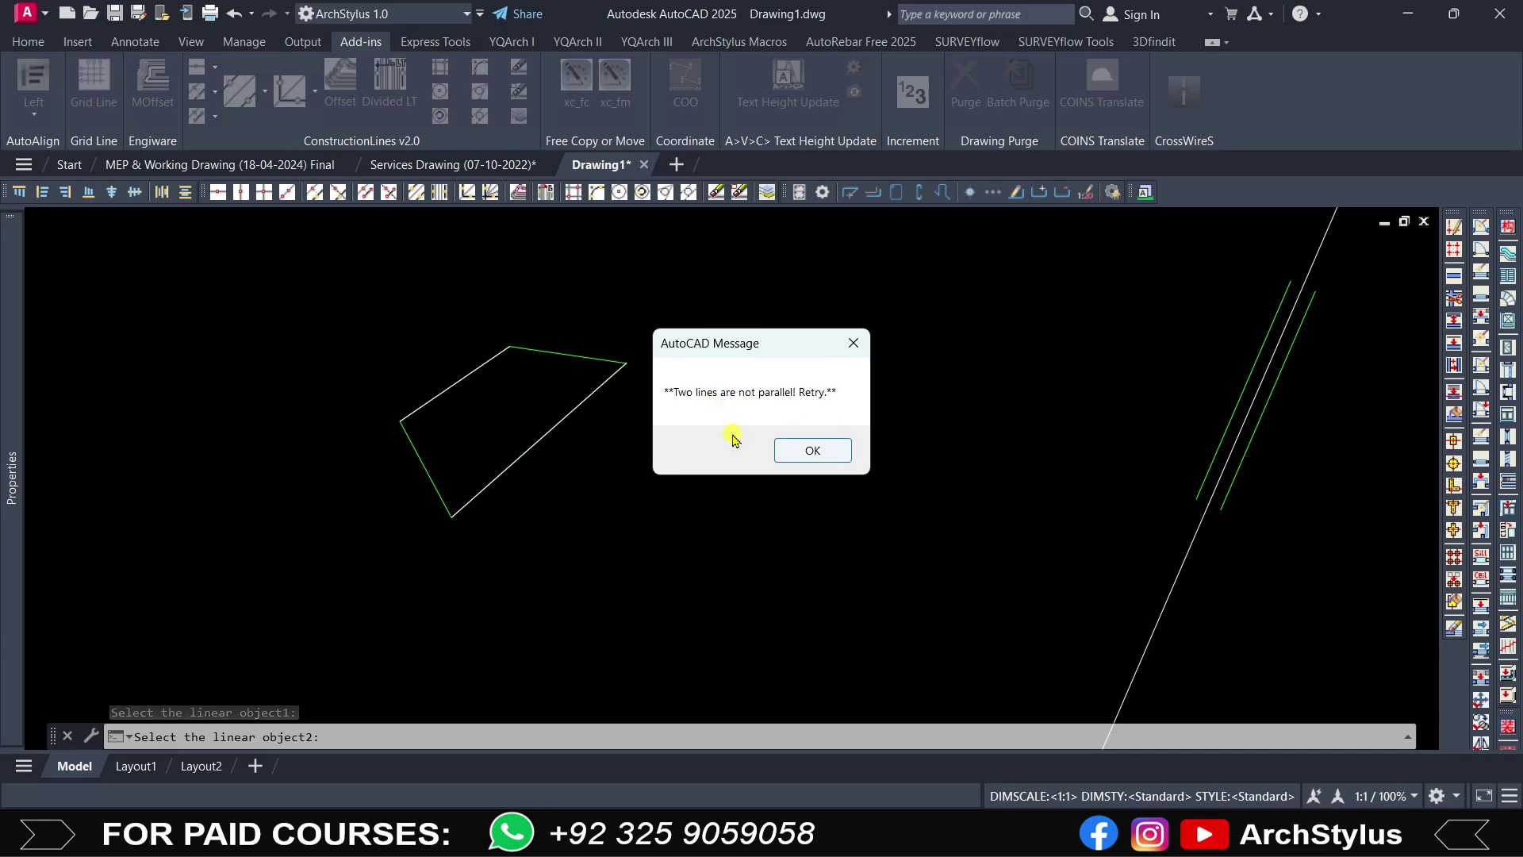
{"action": "left_click", "coordinate": [829, 452]}
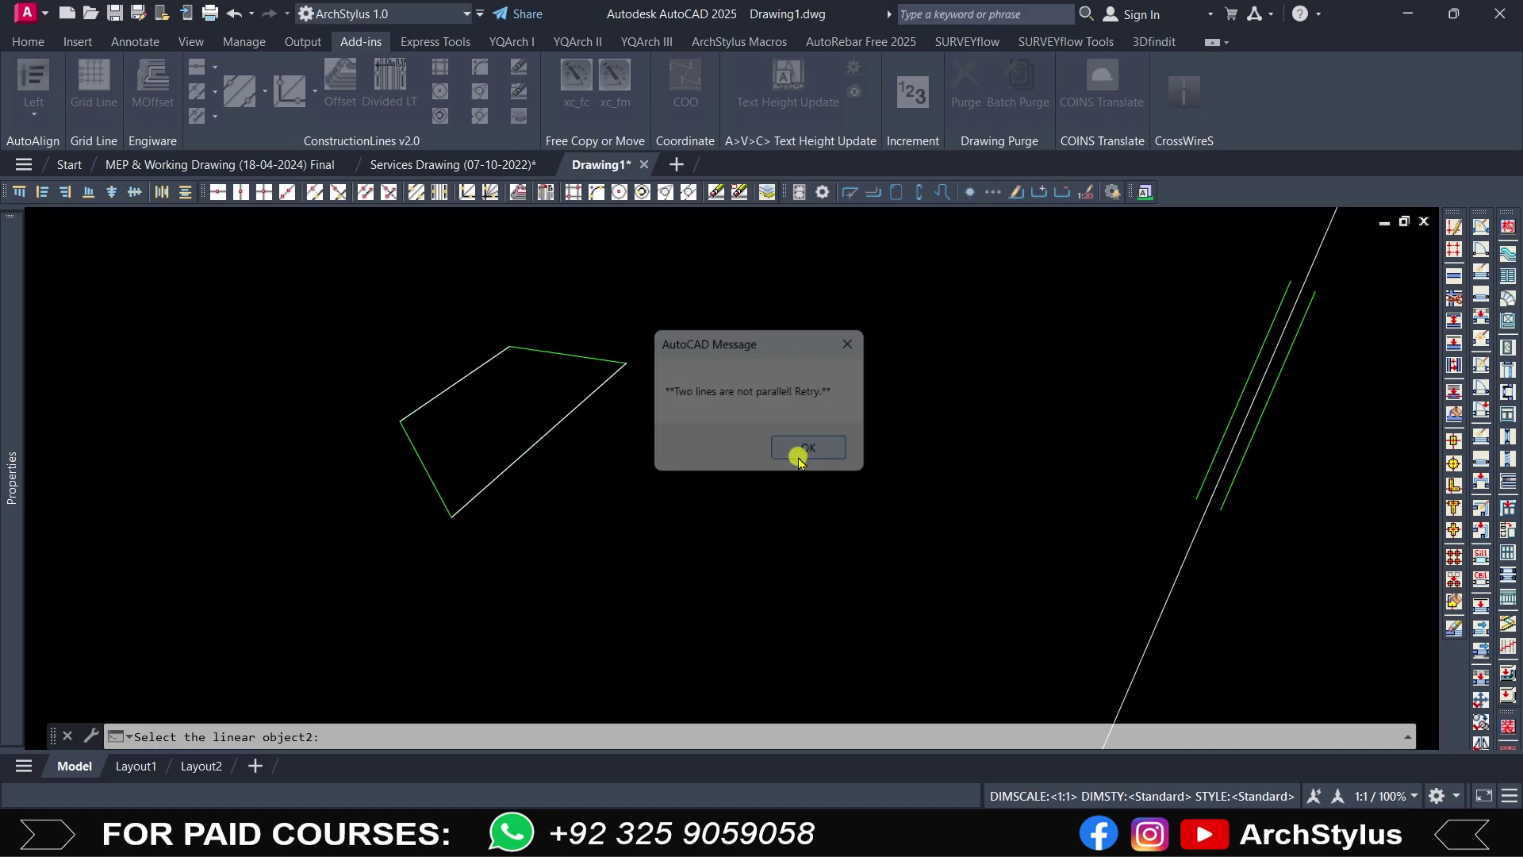
Step: Add midway construction lines between the square's lower and upper edges and between its left and right edges
{"action": "scroll", "coordinate": [700, 482], "scroll_direction": "down", "scroll_amount": 4}
{"action": "middle_click_drag", "start_coordinate": [410, 475], "coordinate": [712, 423]}
{"action": "scroll", "coordinate": [476, 448], "scroll_direction": "up", "scroll_amount": 4}
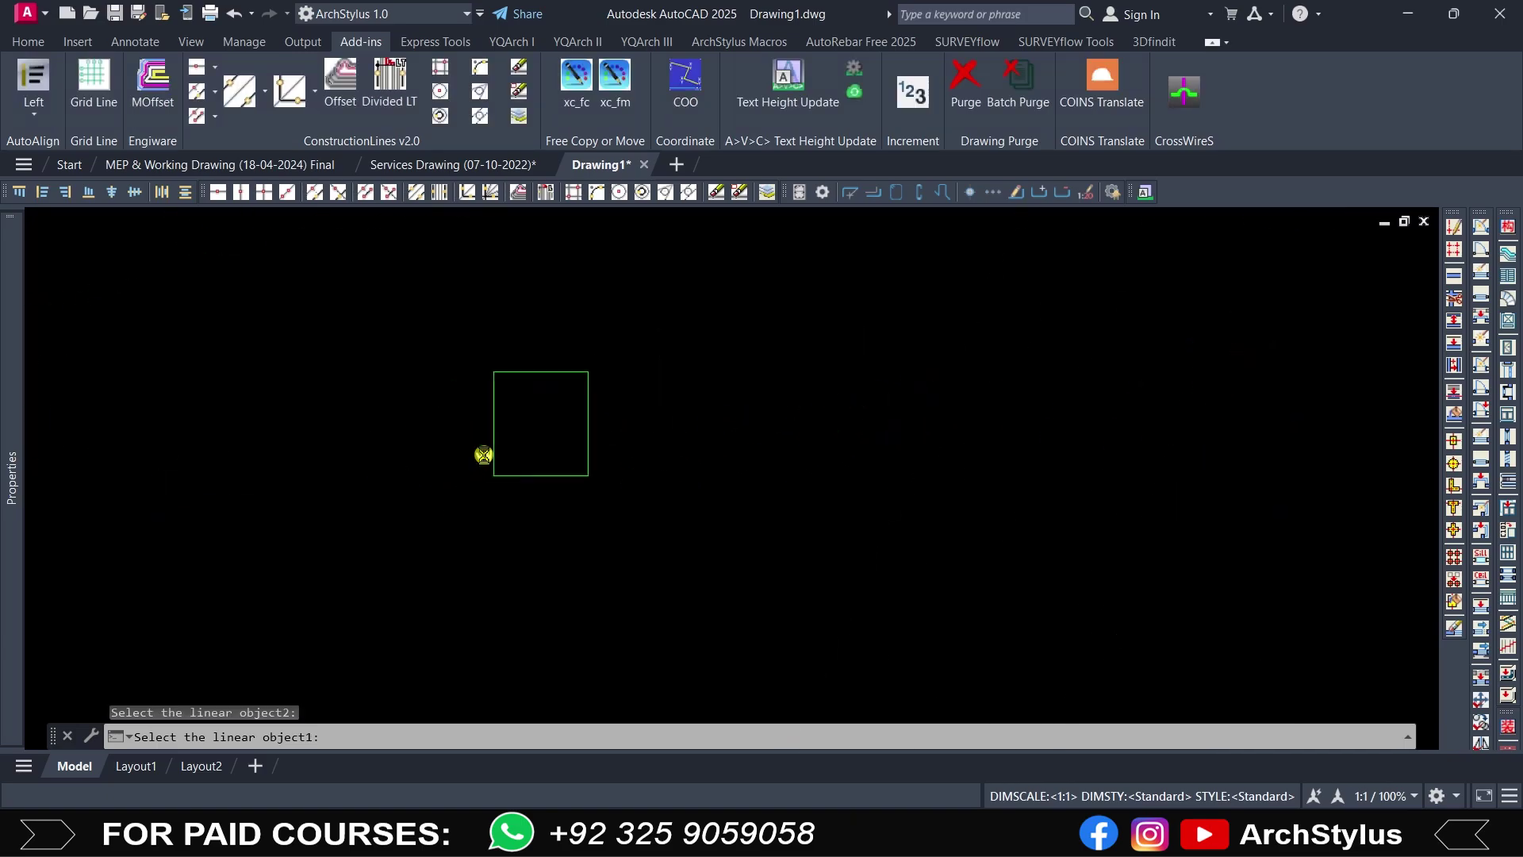
{"action": "left_click", "coordinate": [534, 474]}
{"action": "left_click", "coordinate": [547, 373]}
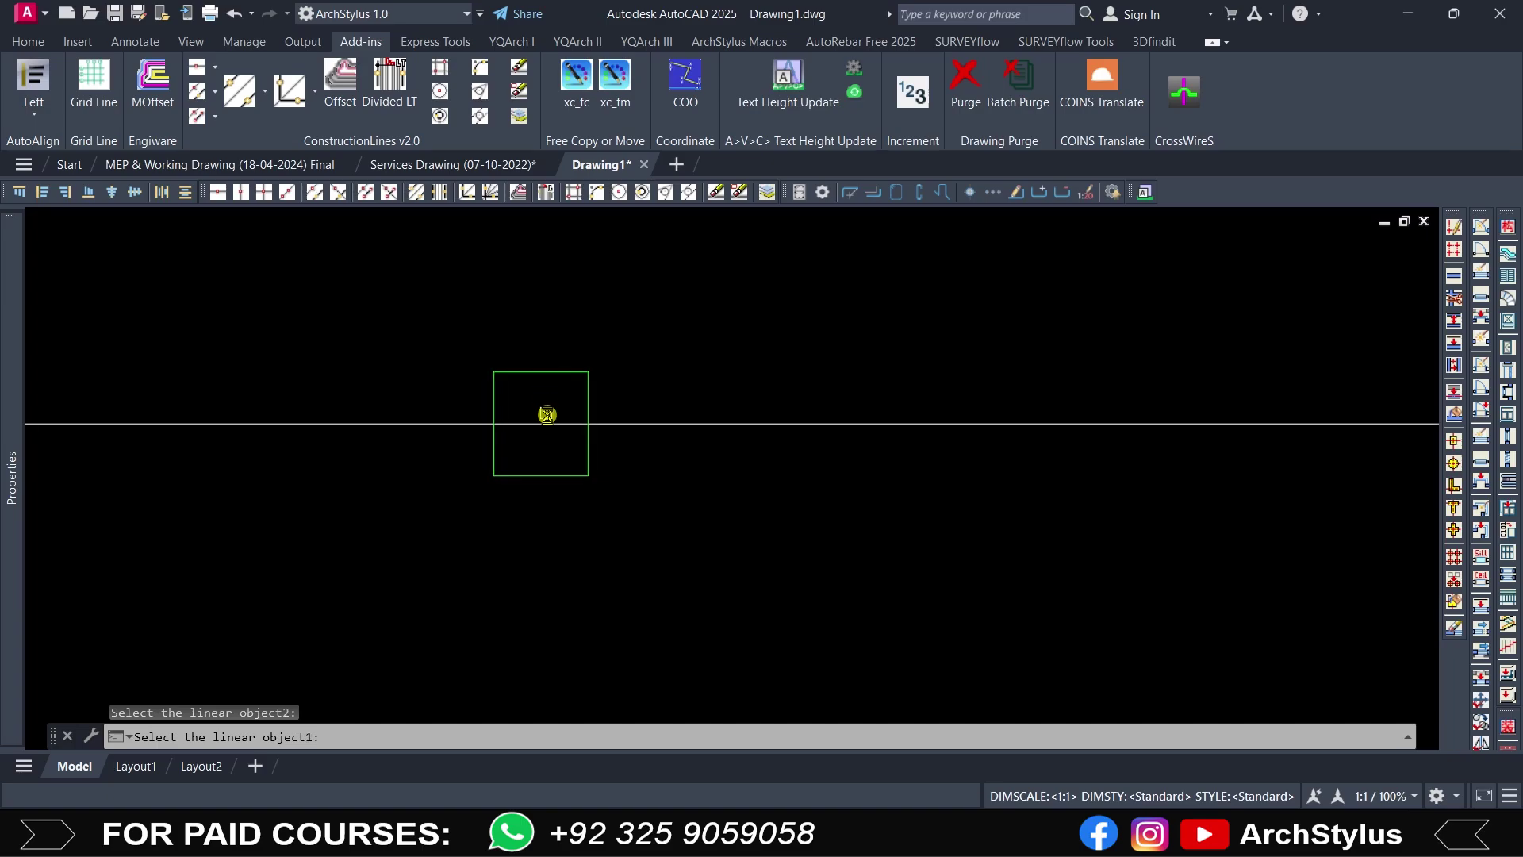
{"action": "left_click", "coordinate": [493, 395]}
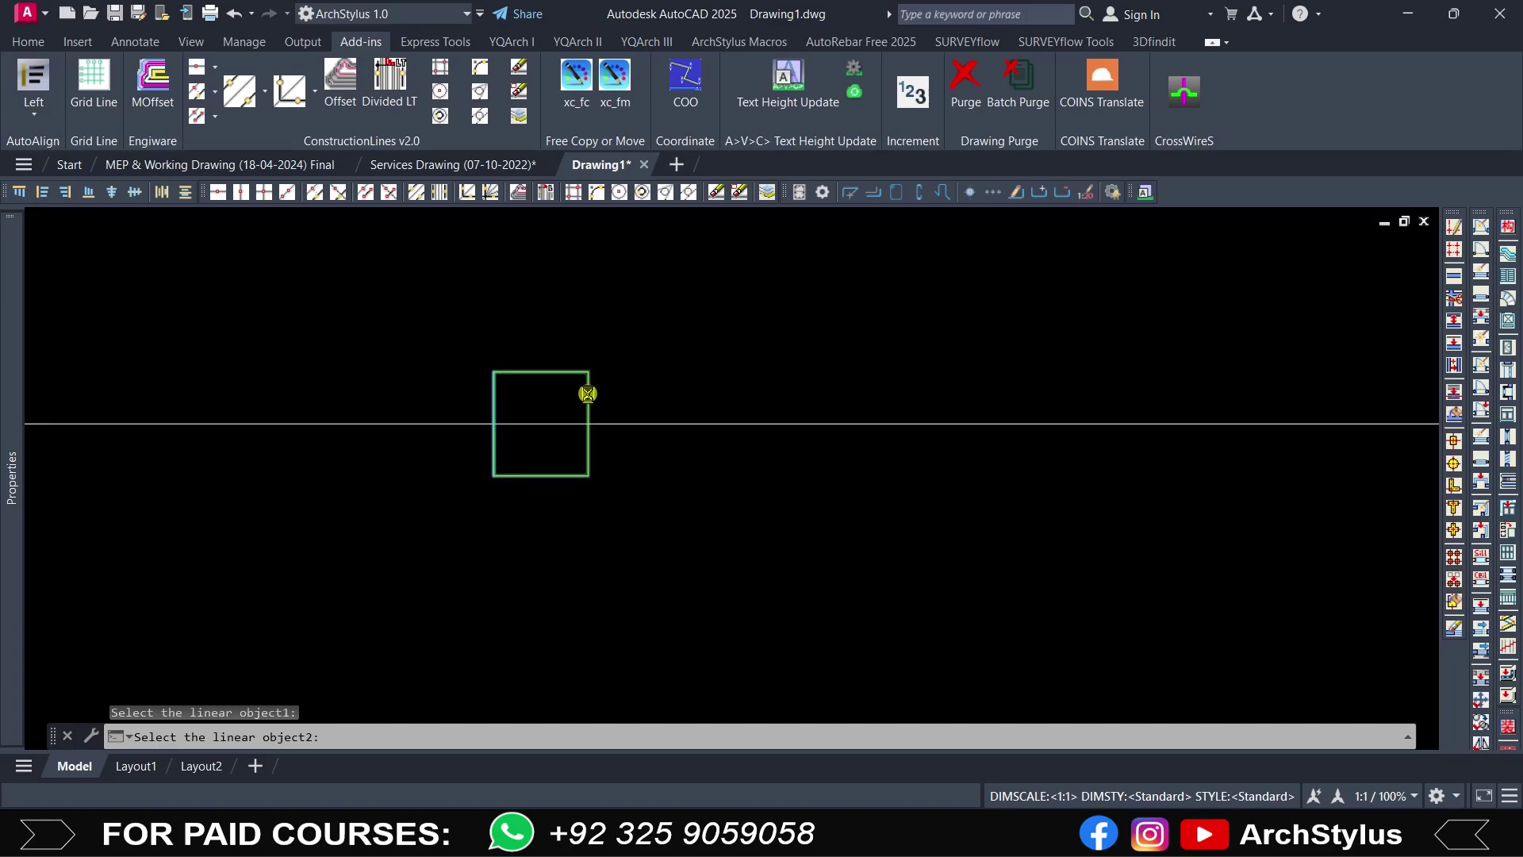
{"action": "left_click", "coordinate": [587, 394]}
{"action": "key", "text": "Escape"}
Step: Erase the horizontal and vertical midway construction lines through the square and the slanted one between the parallel green lines
{"action": "left_click", "coordinate": [736, 423]}
{"action": "key", "text": "Delete"}
{"action": "scroll", "coordinate": [670, 353], "scroll_direction": "down", "scroll_amount": 5}
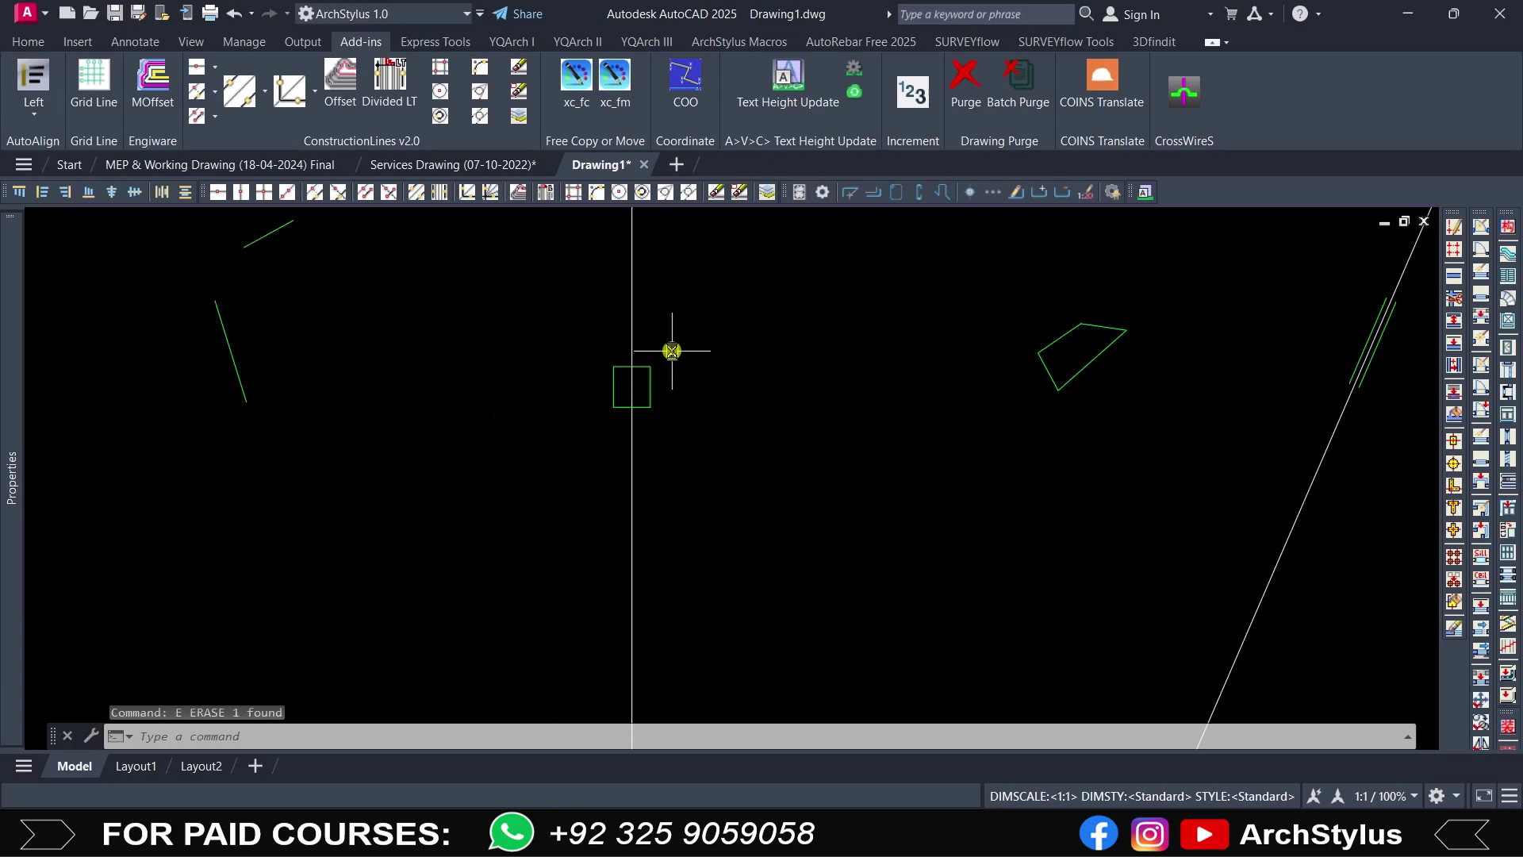
{"action": "left_click", "coordinate": [632, 326]}
{"action": "key", "text": "Delete"}
{"action": "scroll", "coordinate": [795, 402], "scroll_direction": "down", "scroll_amount": 3}
{"action": "left_click", "coordinate": [909, 330]}
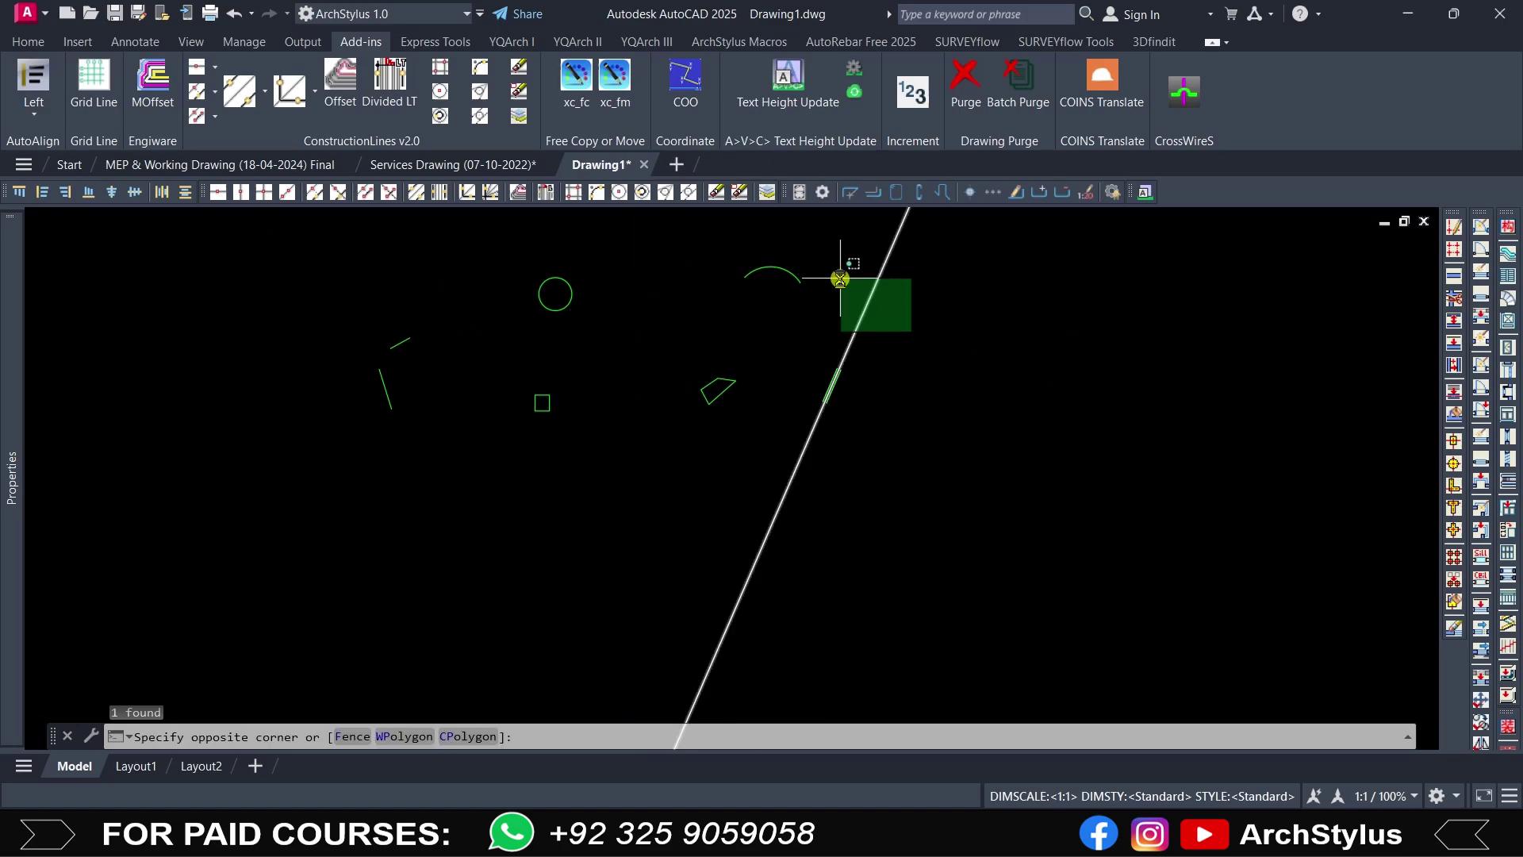
{"action": "left_click", "coordinate": [841, 272]}
{"action": "key", "text": "Delete"}
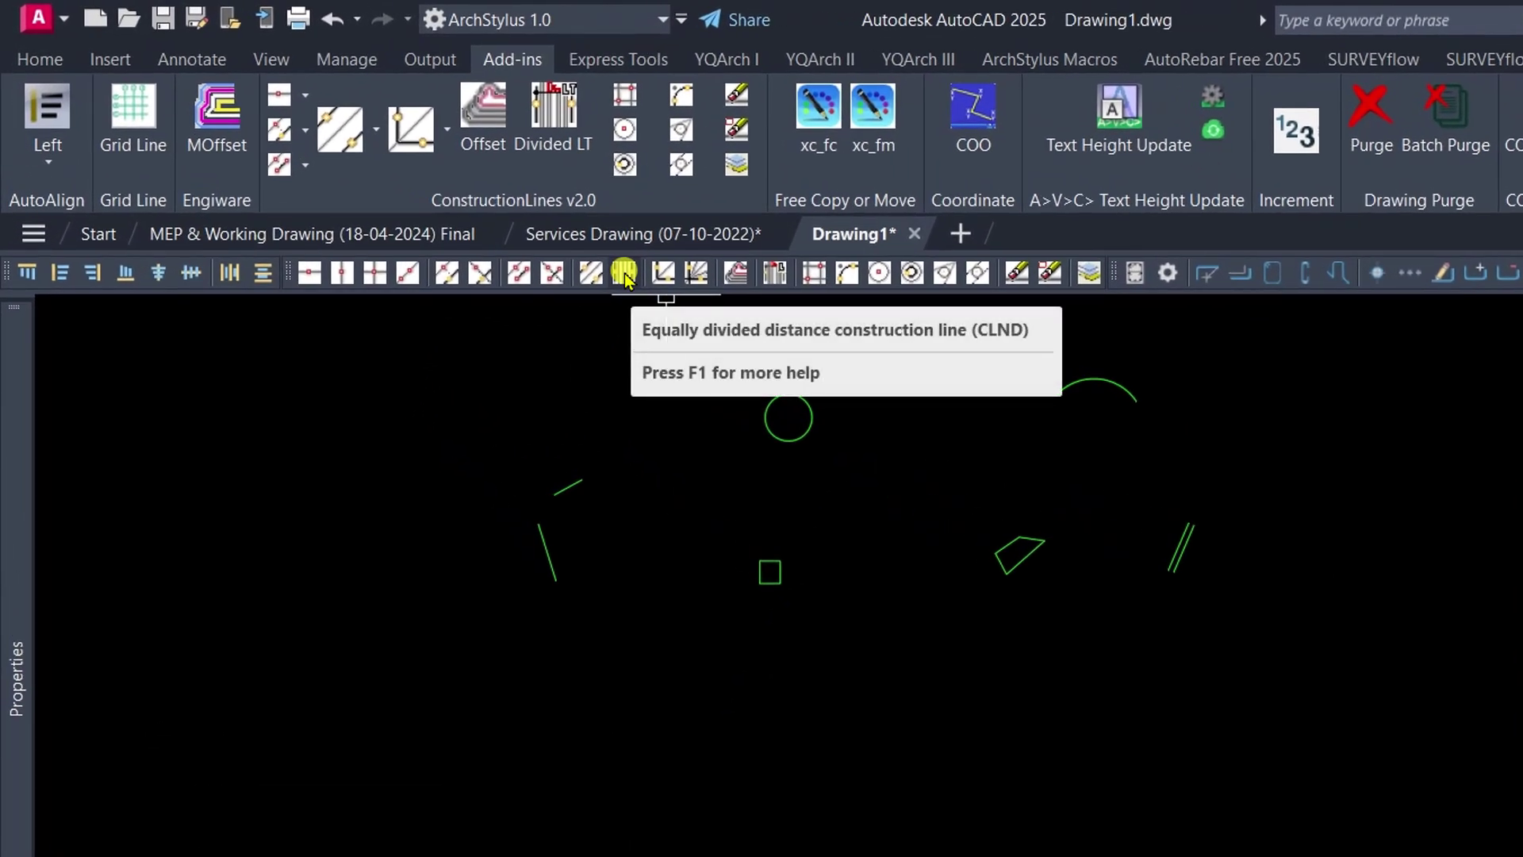
Step: Add equally divided distance construction lines (CLND) between the two slanted parallel green lines, using 3 divisions
{"action": "left_click", "coordinate": [625, 278]}
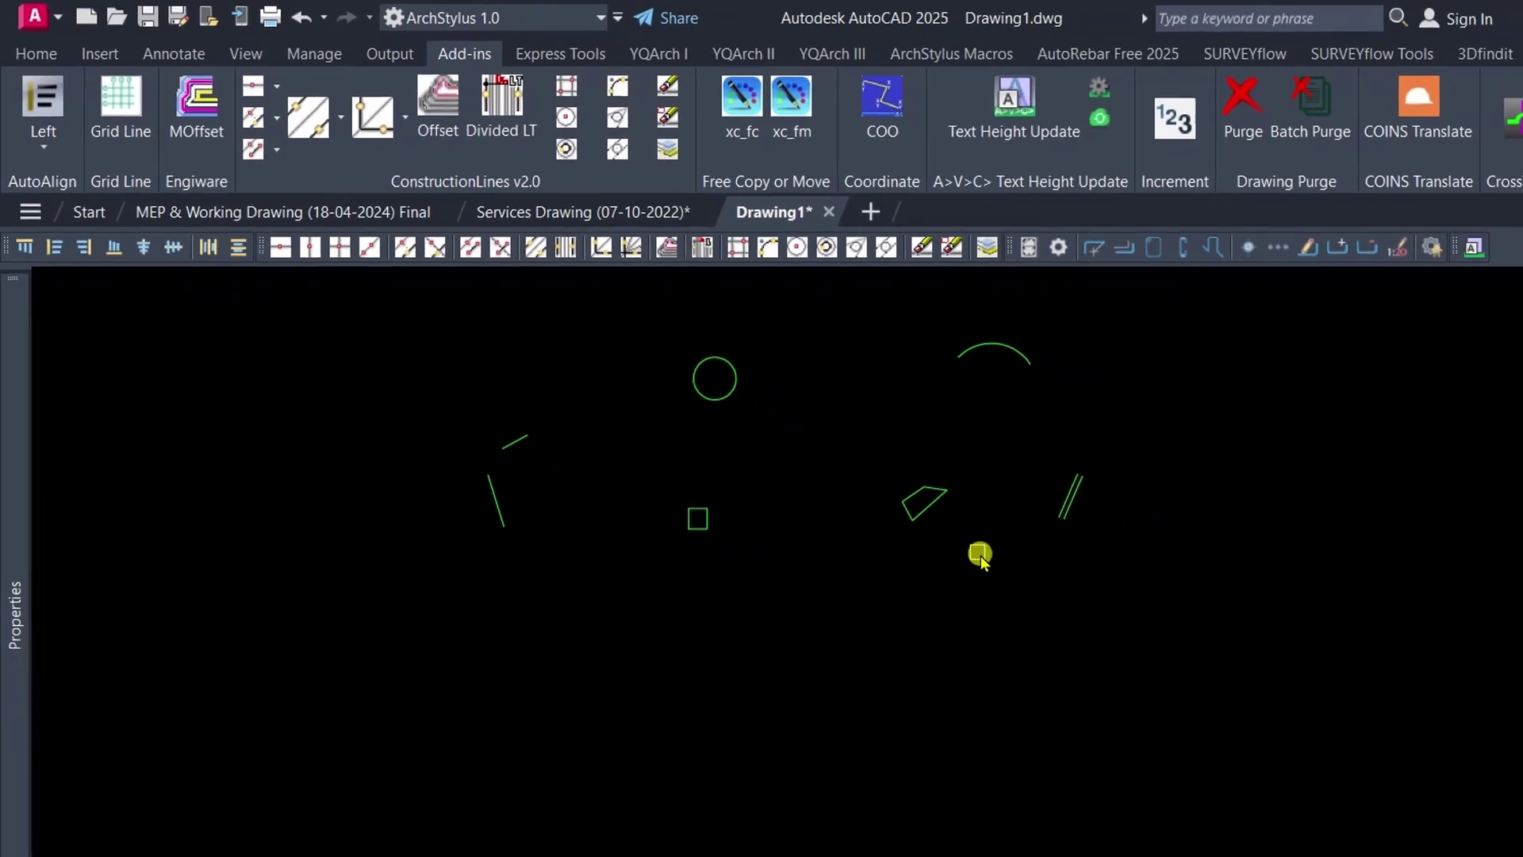
{"action": "scroll", "coordinate": [848, 429], "scroll_direction": "up", "scroll_amount": 5}
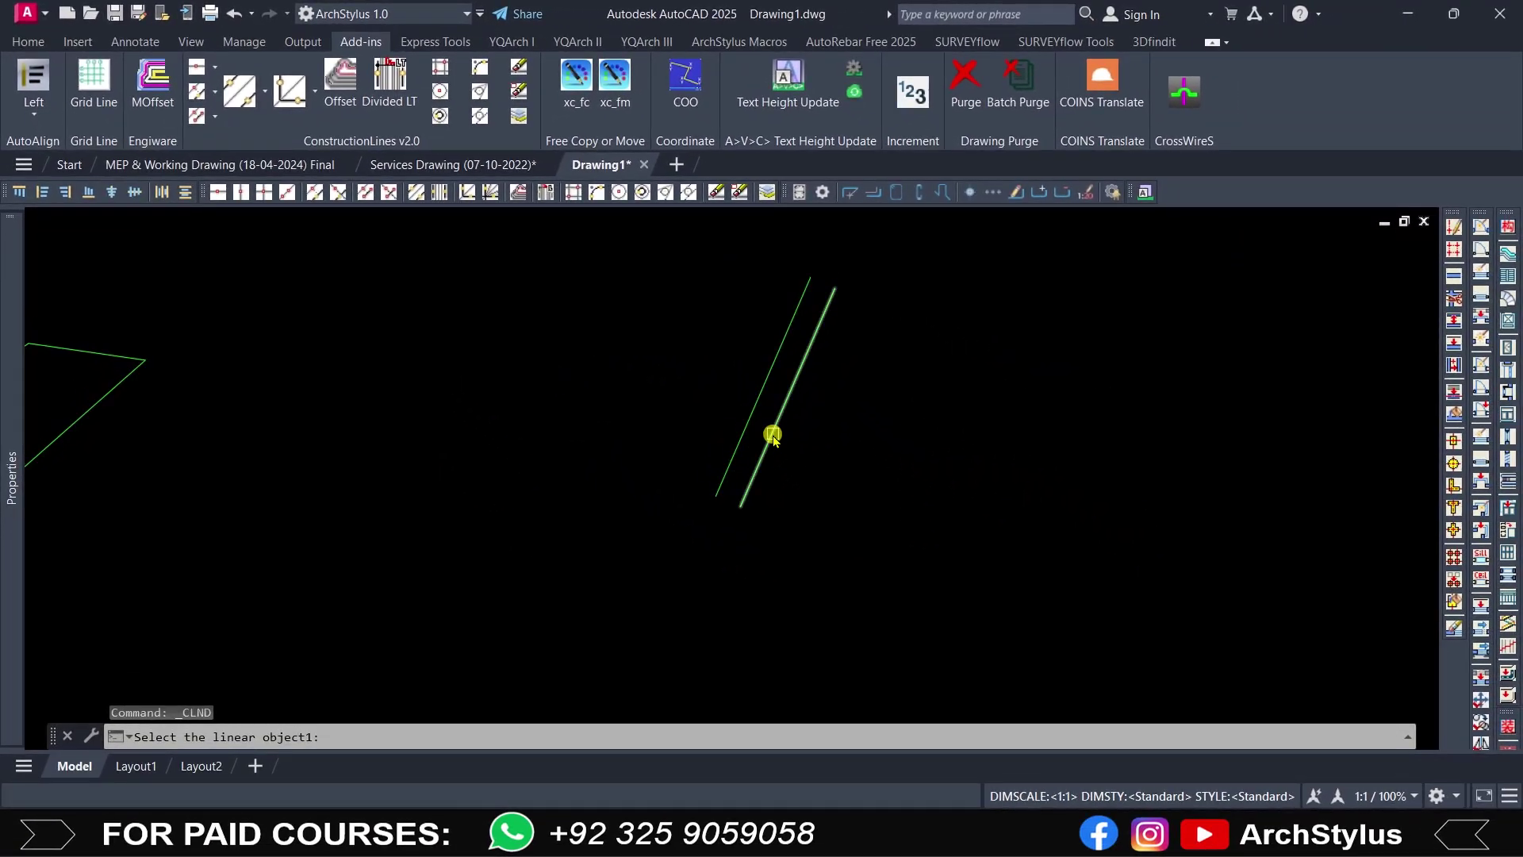
{"action": "left_click", "coordinate": [775, 426]}
{"action": "left_click", "coordinate": [763, 424]}
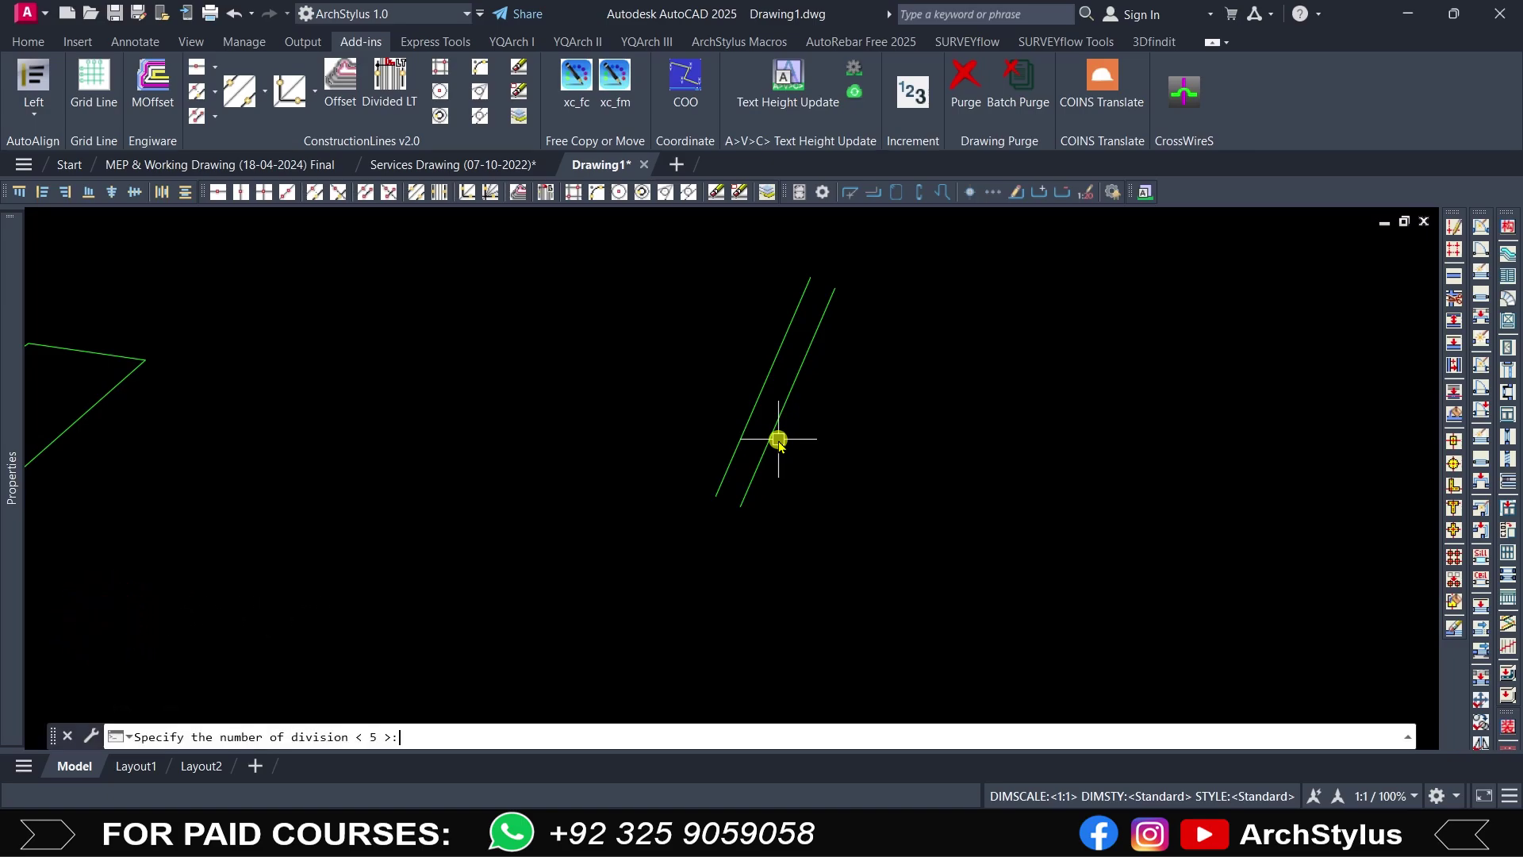
{"action": "type", "text": "3"}
{"action": "key", "text": "Return"}
{"action": "scroll", "coordinate": [750, 456], "scroll_direction": "up", "scroll_amount": 4}
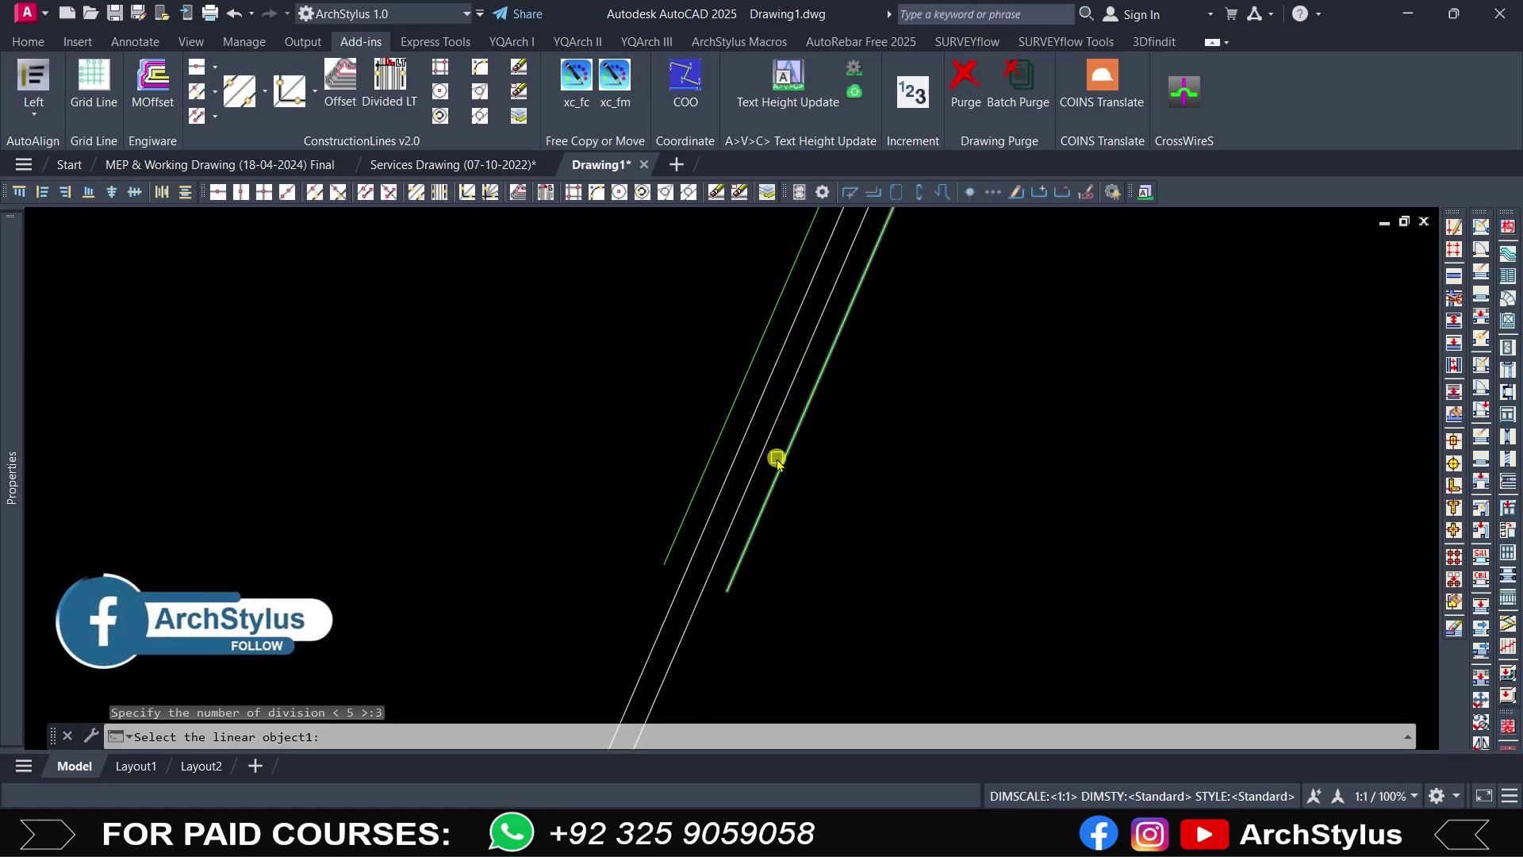
{"action": "scroll", "coordinate": [794, 458], "scroll_direction": "down", "scroll_amount": 5}
{"action": "key", "text": "Escape"}
Step: Add equally divided distance construction lines (CLND) between the square's upper and lower edges, using 4 divisions
{"action": "scroll", "coordinate": [544, 510], "scroll_direction": "up", "scroll_amount": 6}
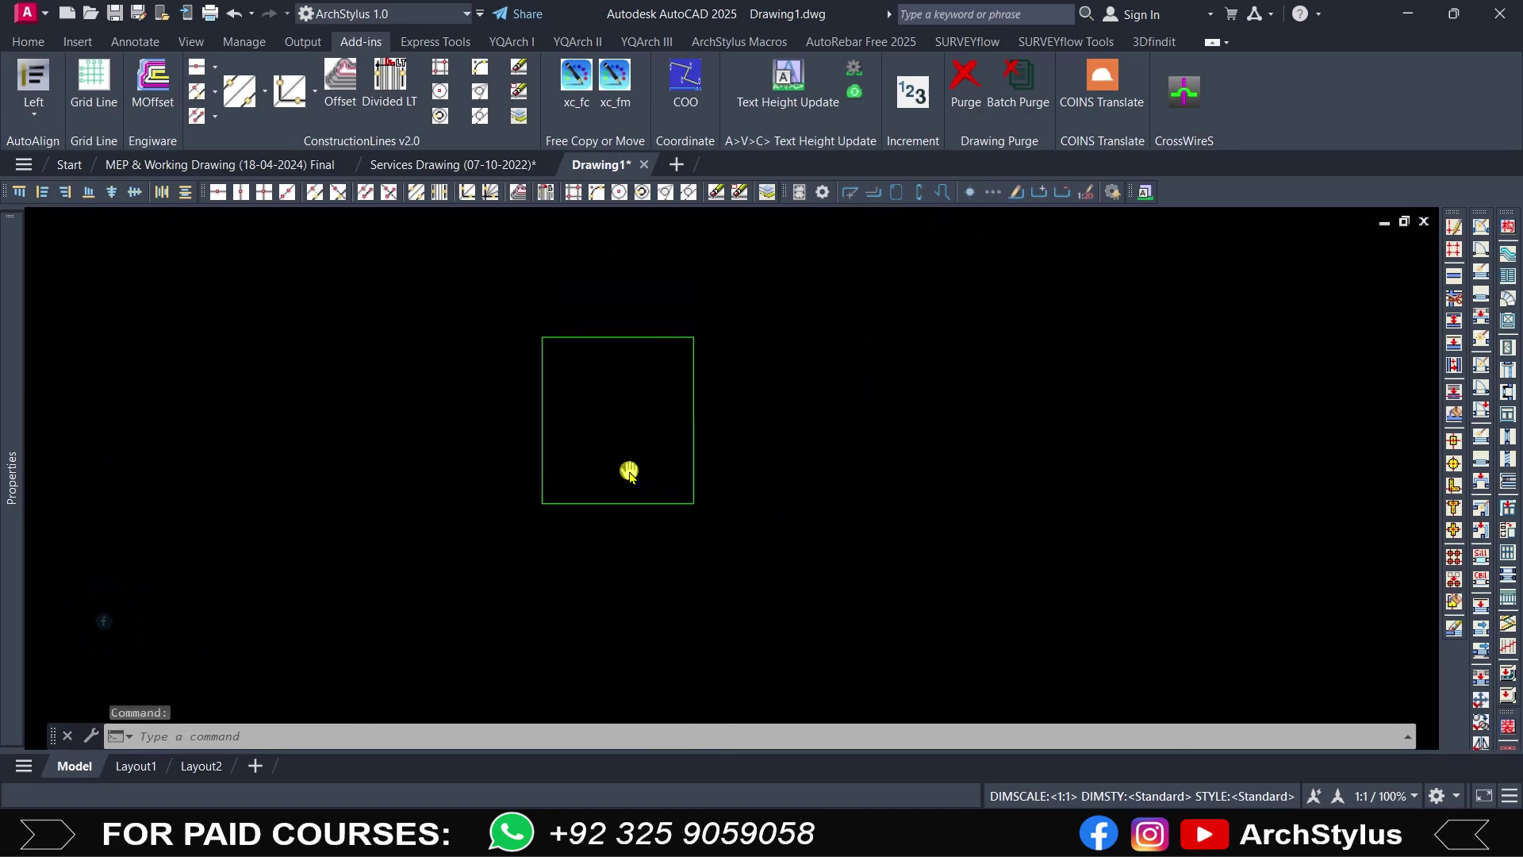
{"action": "key", "text": "Escape"}
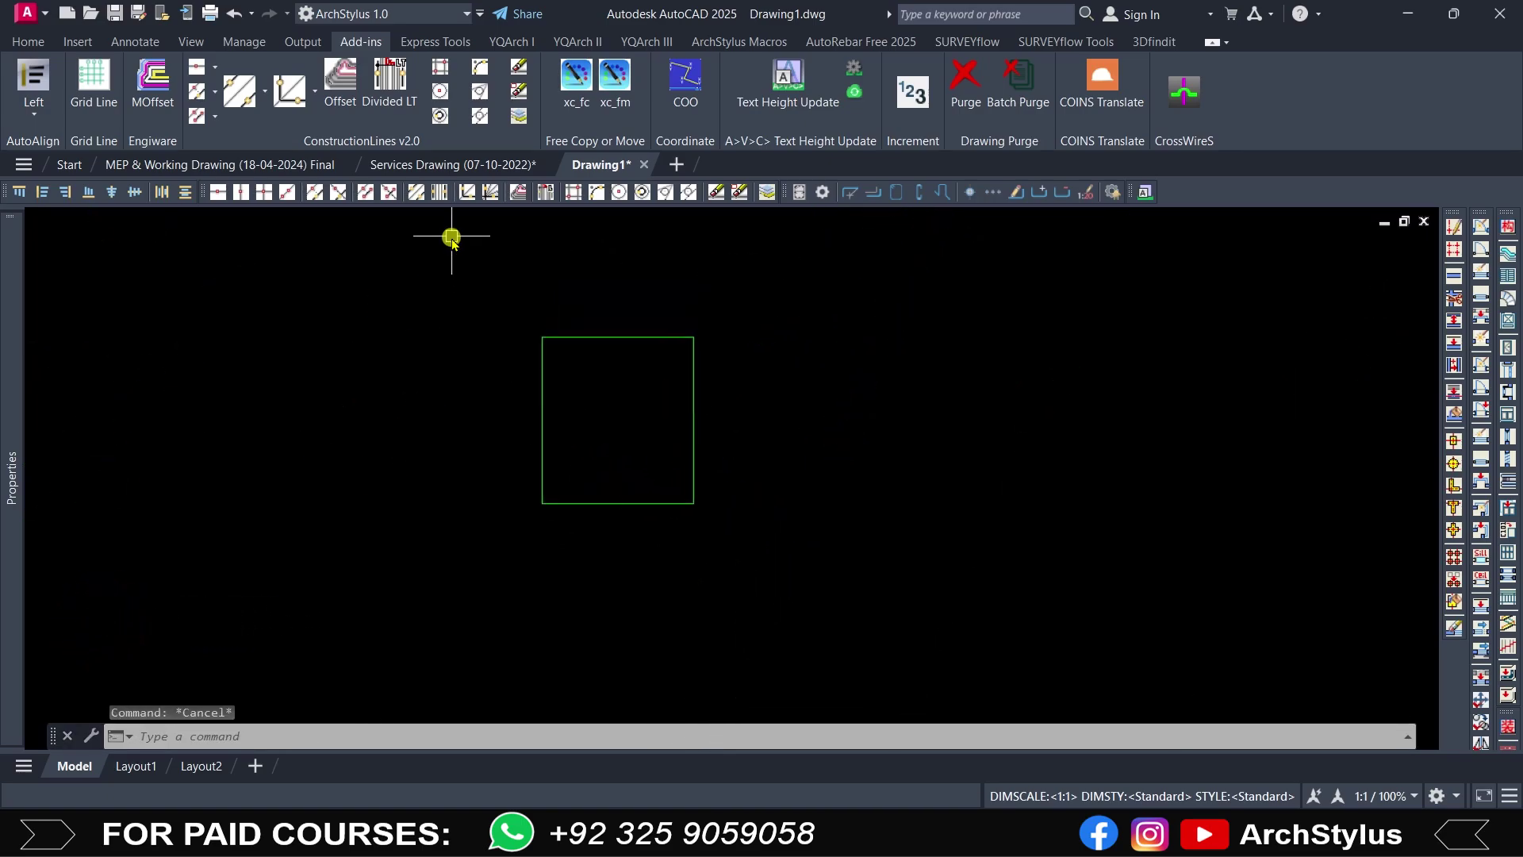
{"action": "left_click", "coordinate": [438, 192]}
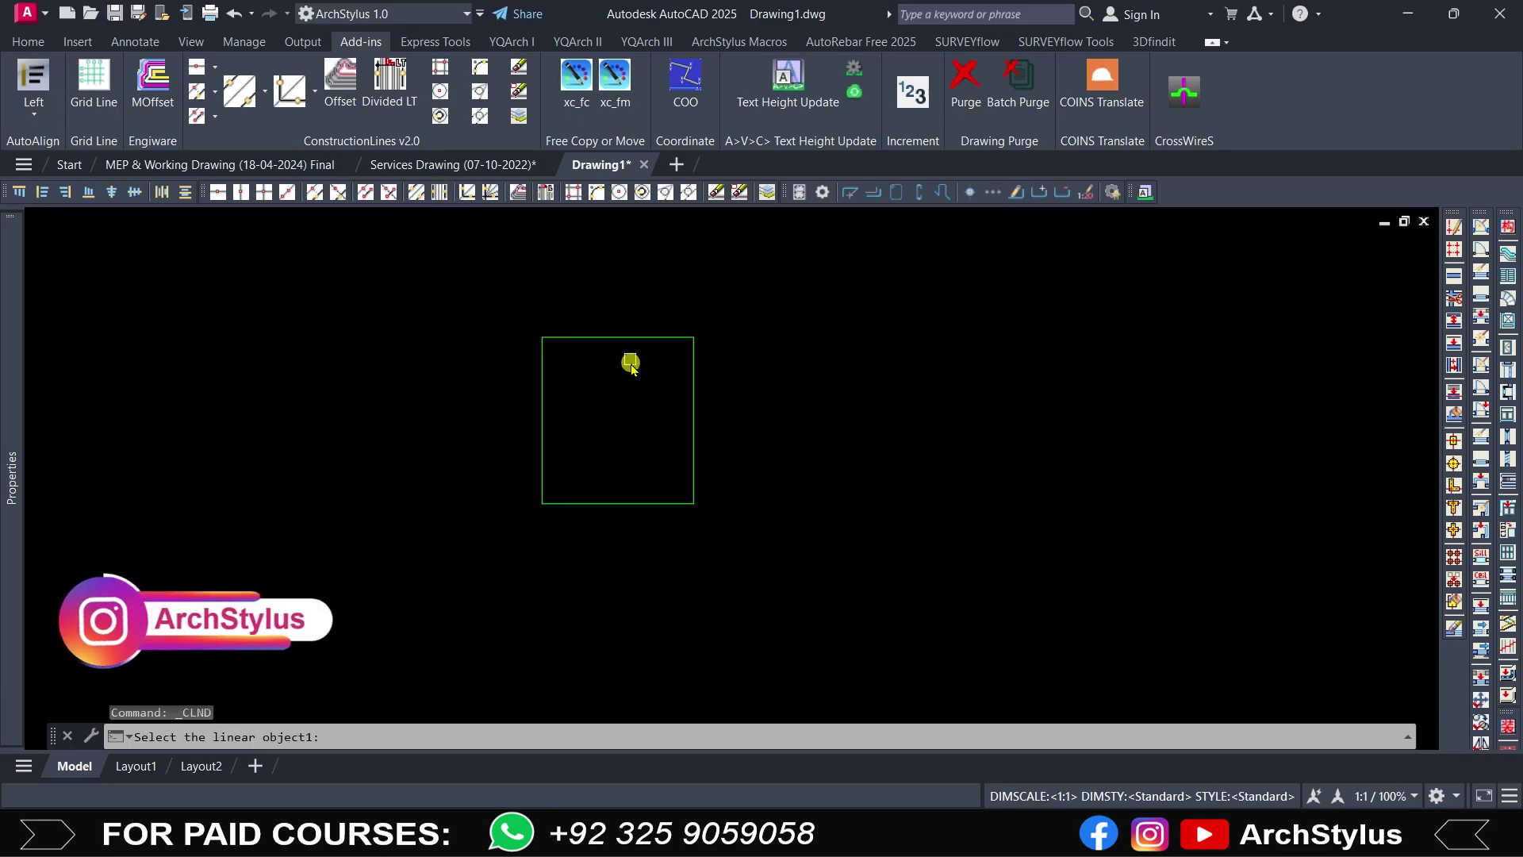
{"action": "left_click", "coordinate": [625, 337]}
{"action": "left_click", "coordinate": [626, 498]}
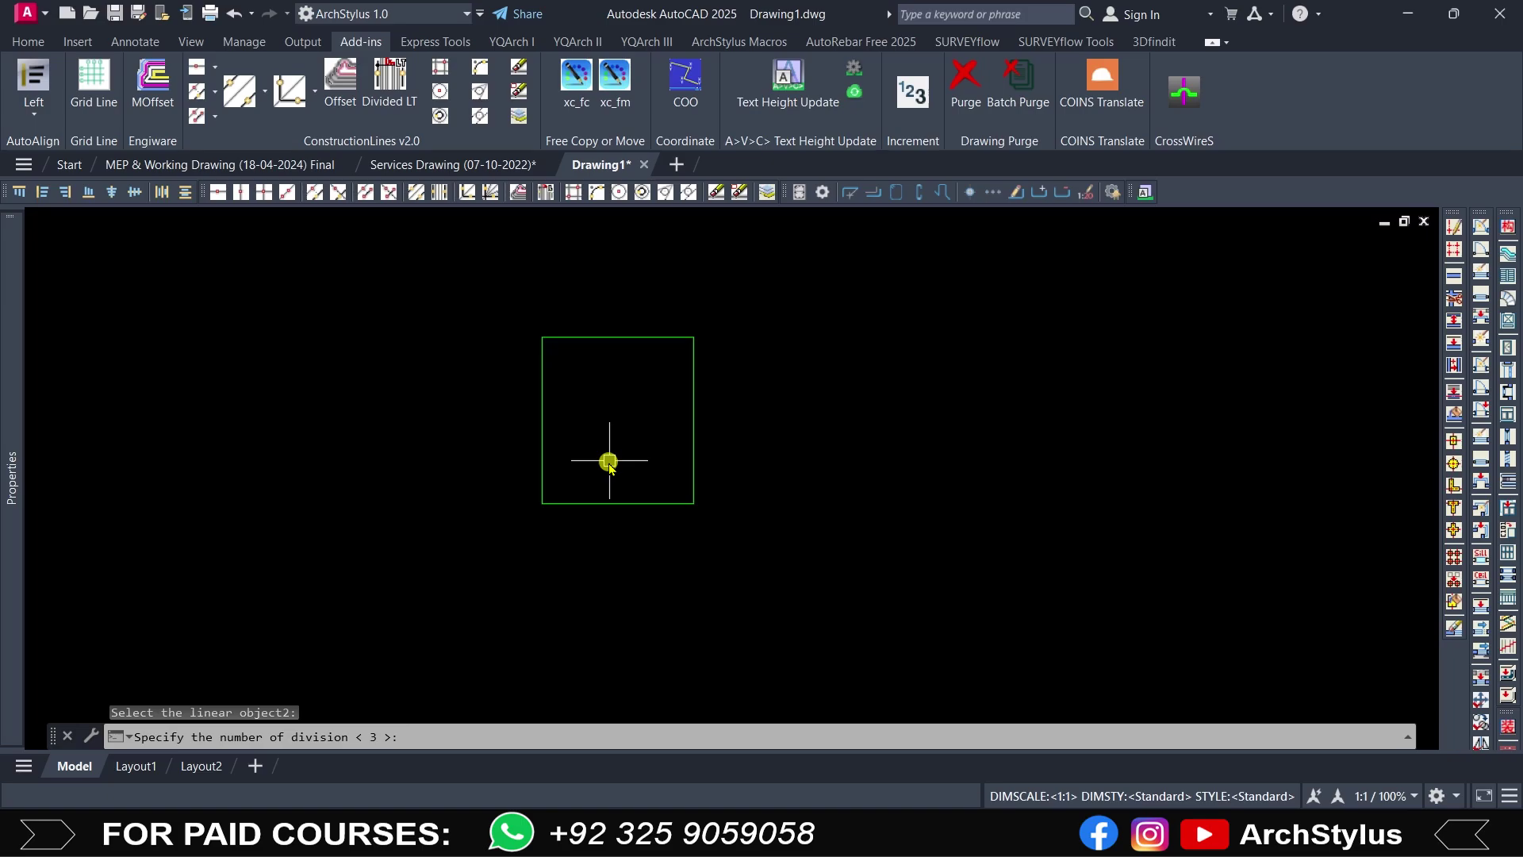
{"action": "type", "text": "4"}
{"action": "key", "text": "Return"}
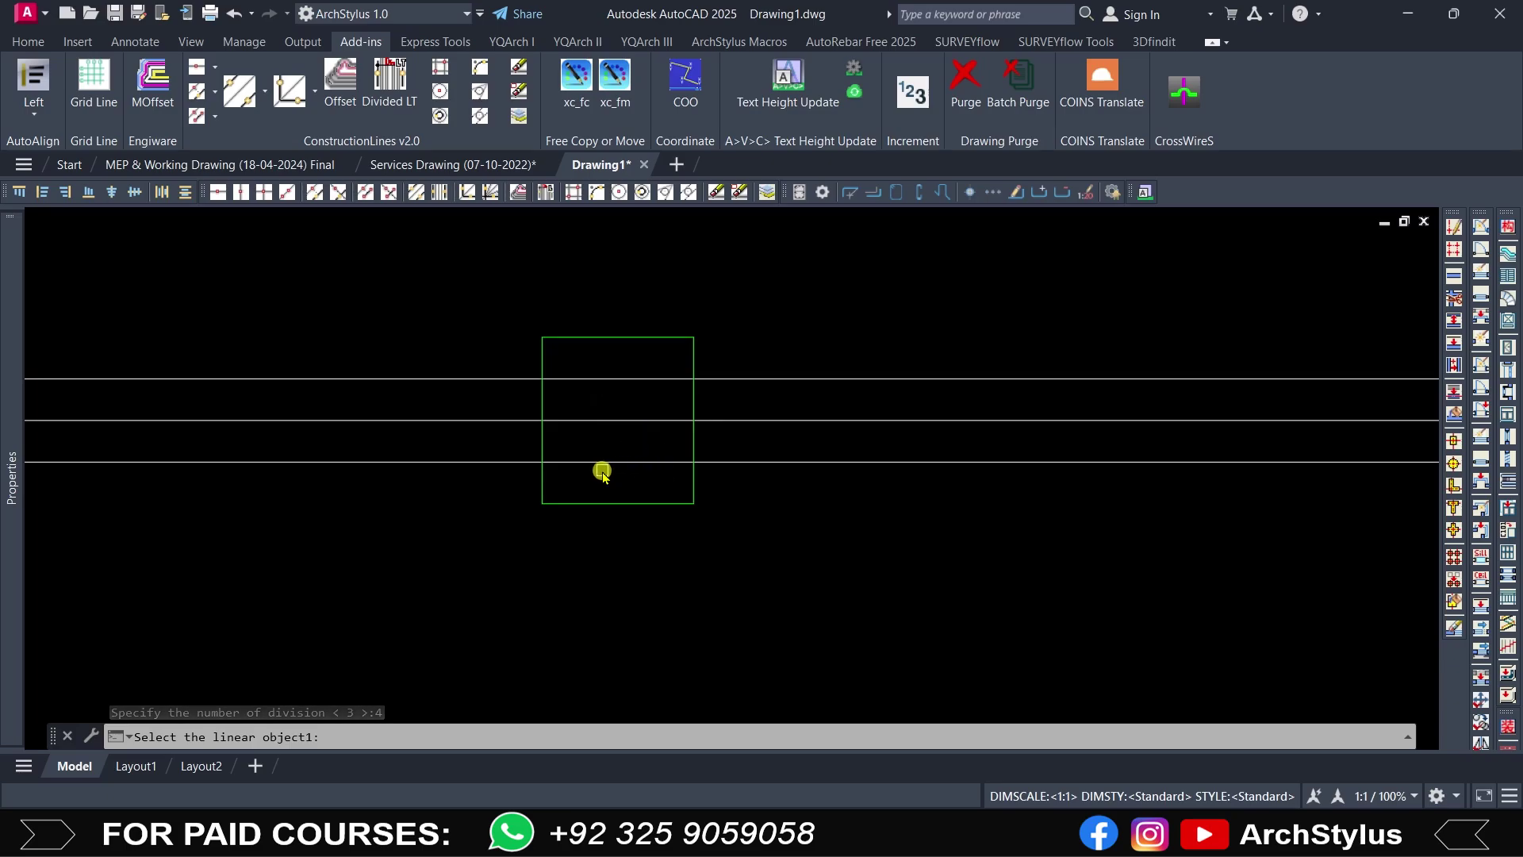
Step: Erase the three horizontal construction lines running through the square
{"action": "key", "text": "Escape"}
{"action": "left_click", "coordinate": [444, 530]}
{"action": "left_click", "coordinate": [300, 331]}
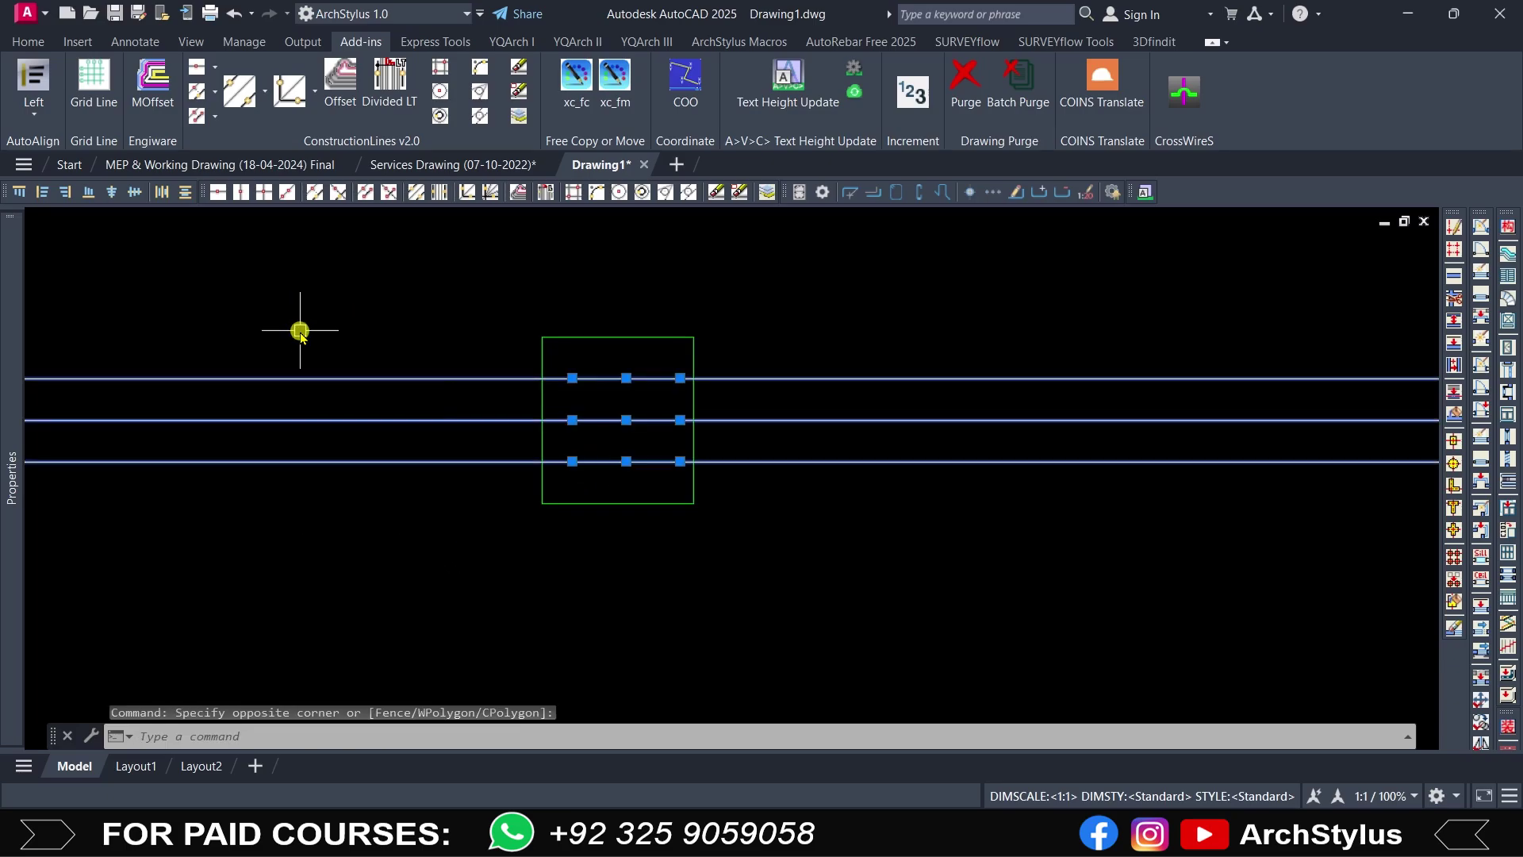
{"action": "type", "text": "E"}
{"action": "key", "text": "Return"}
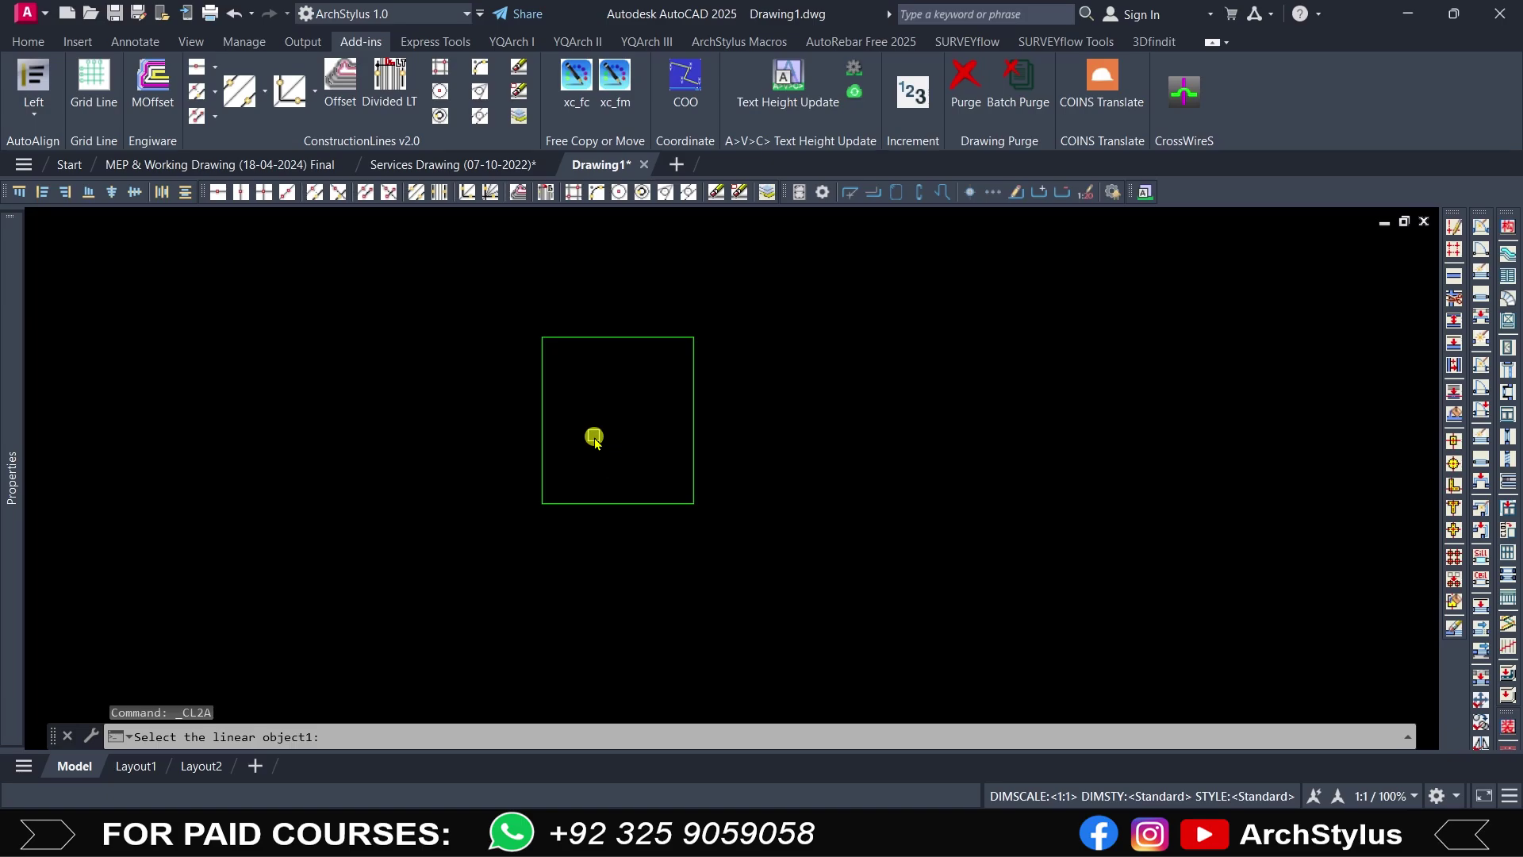
Step: Add CL2A angle-bisecting construction lines between the square's left and lower edges and between the quadrilateral's upper and long lower edges
{"action": "left_click", "coordinate": [542, 403]}
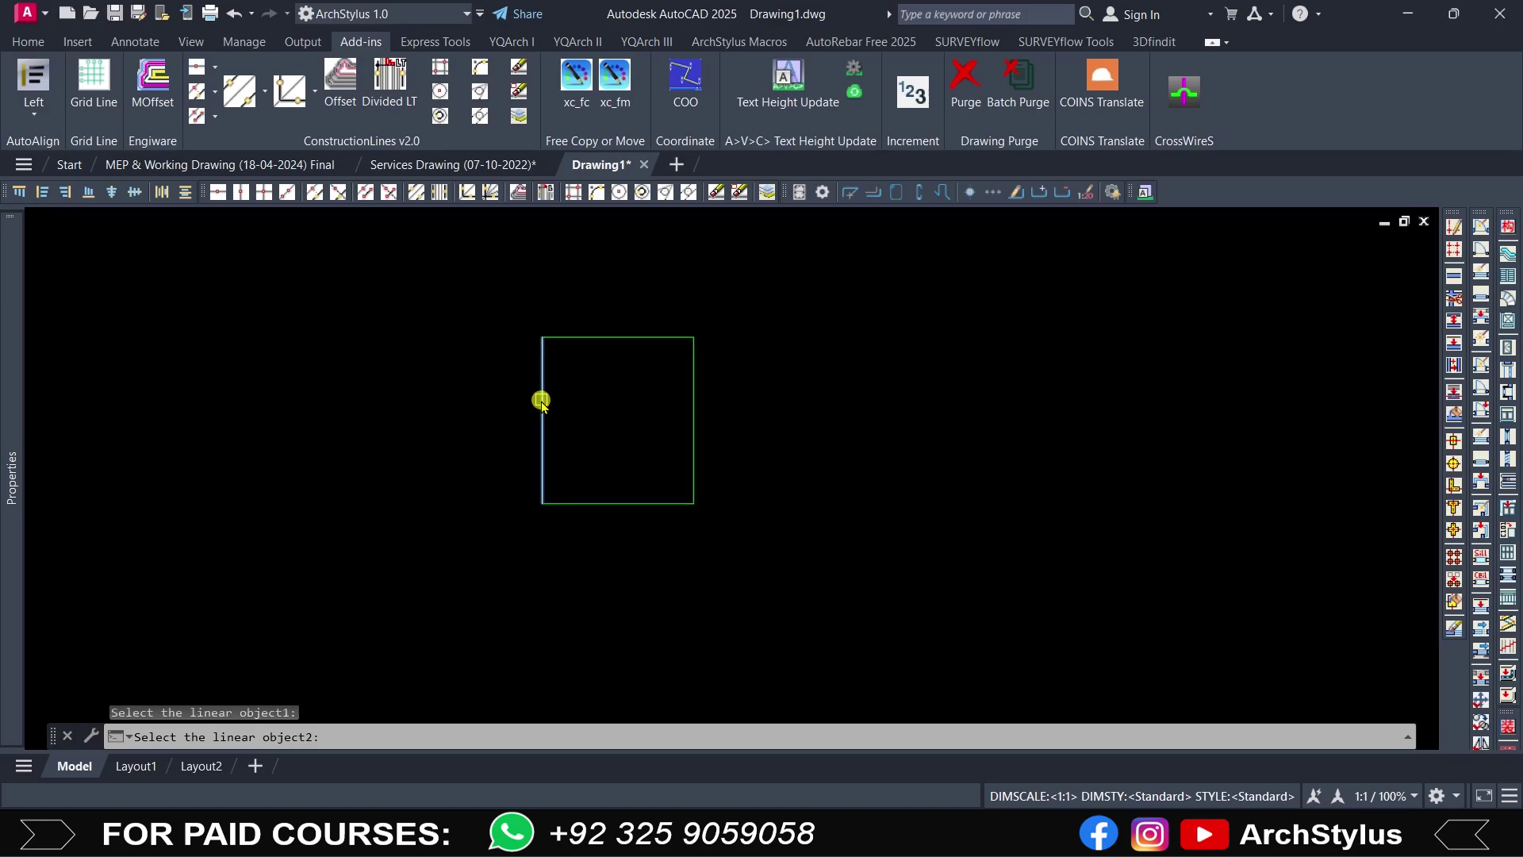
{"action": "left_click", "coordinate": [639, 504]}
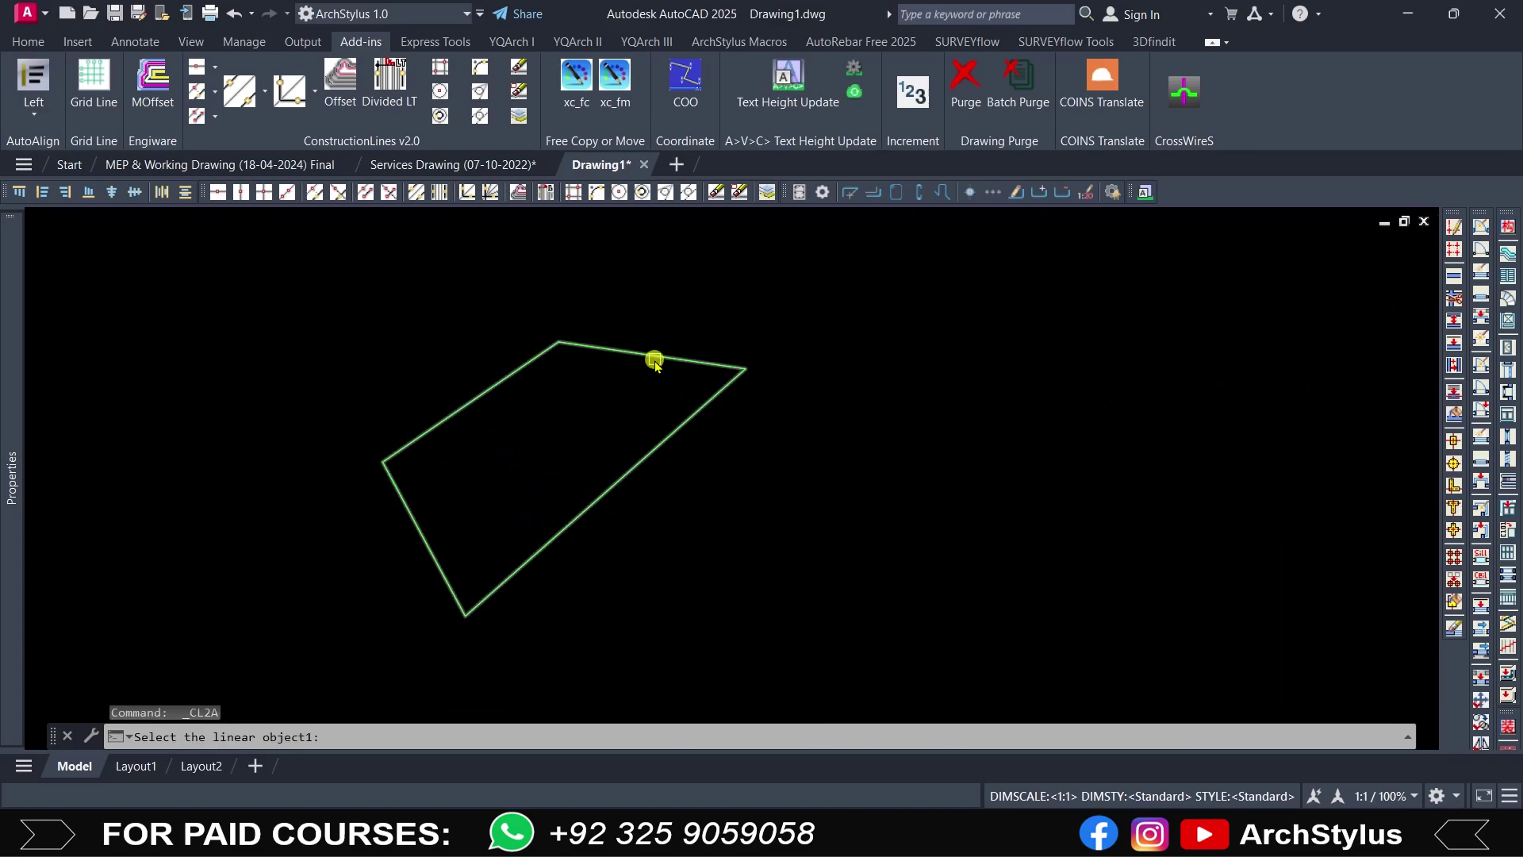
{"action": "left_click", "coordinate": [652, 355]}
{"action": "left_click", "coordinate": [667, 426]}
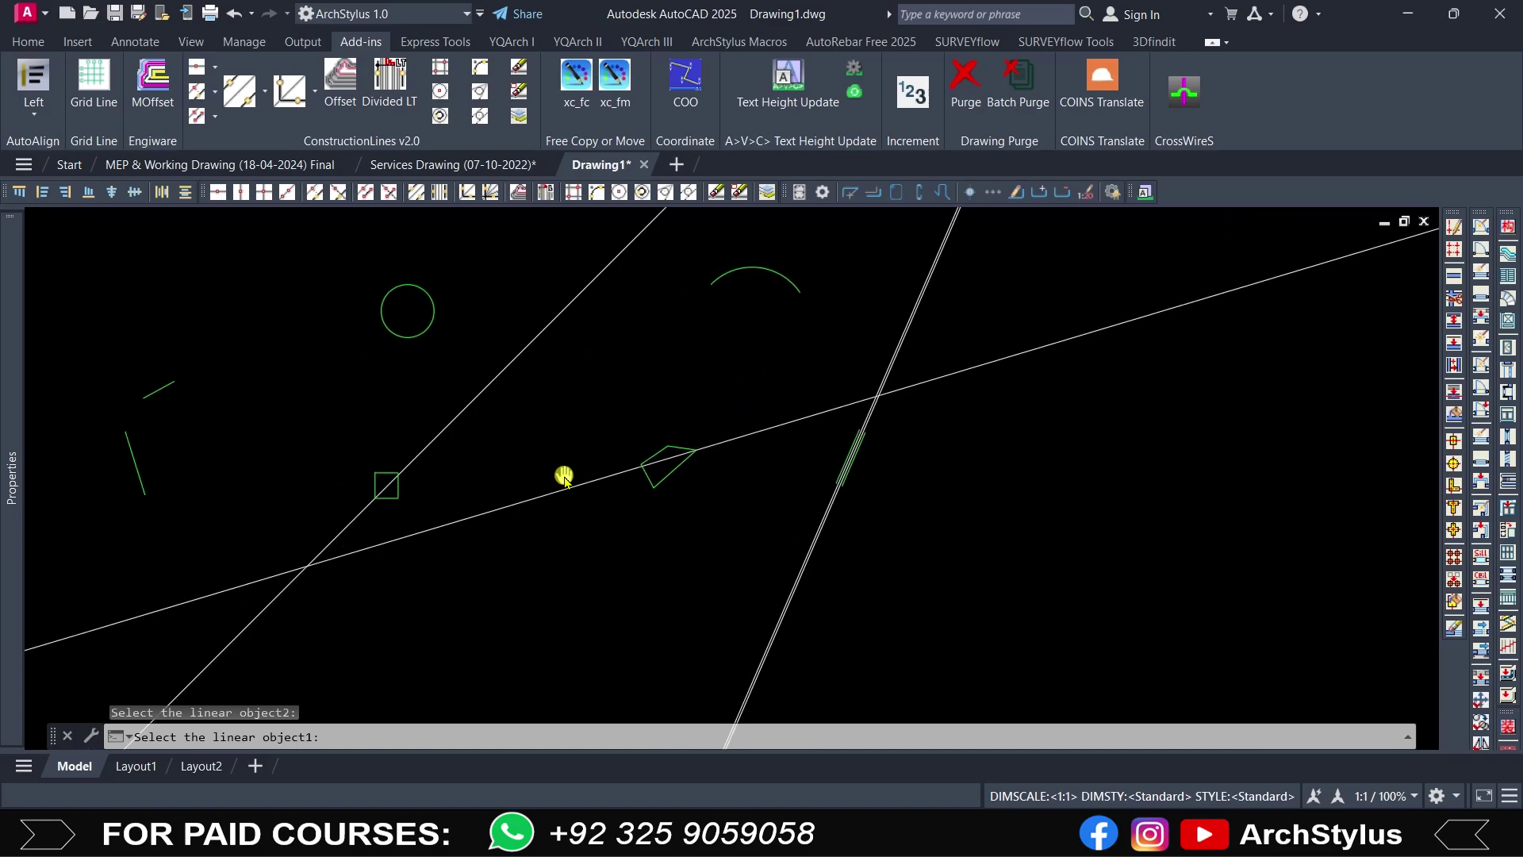
Step: Erase the angle-bisecting construction lines through the square and quadrilateral and the two division lines between the parallel green lines
{"action": "type", "text": "E"}
{"action": "key", "text": "Return"}
{"action": "left_click", "coordinate": [585, 364]}
{"action": "left_click", "coordinate": [568, 342]}
{"action": "key", "text": "Return"}
{"action": "key", "text": "Return"}
{"action": "left_click", "coordinate": [889, 595]}
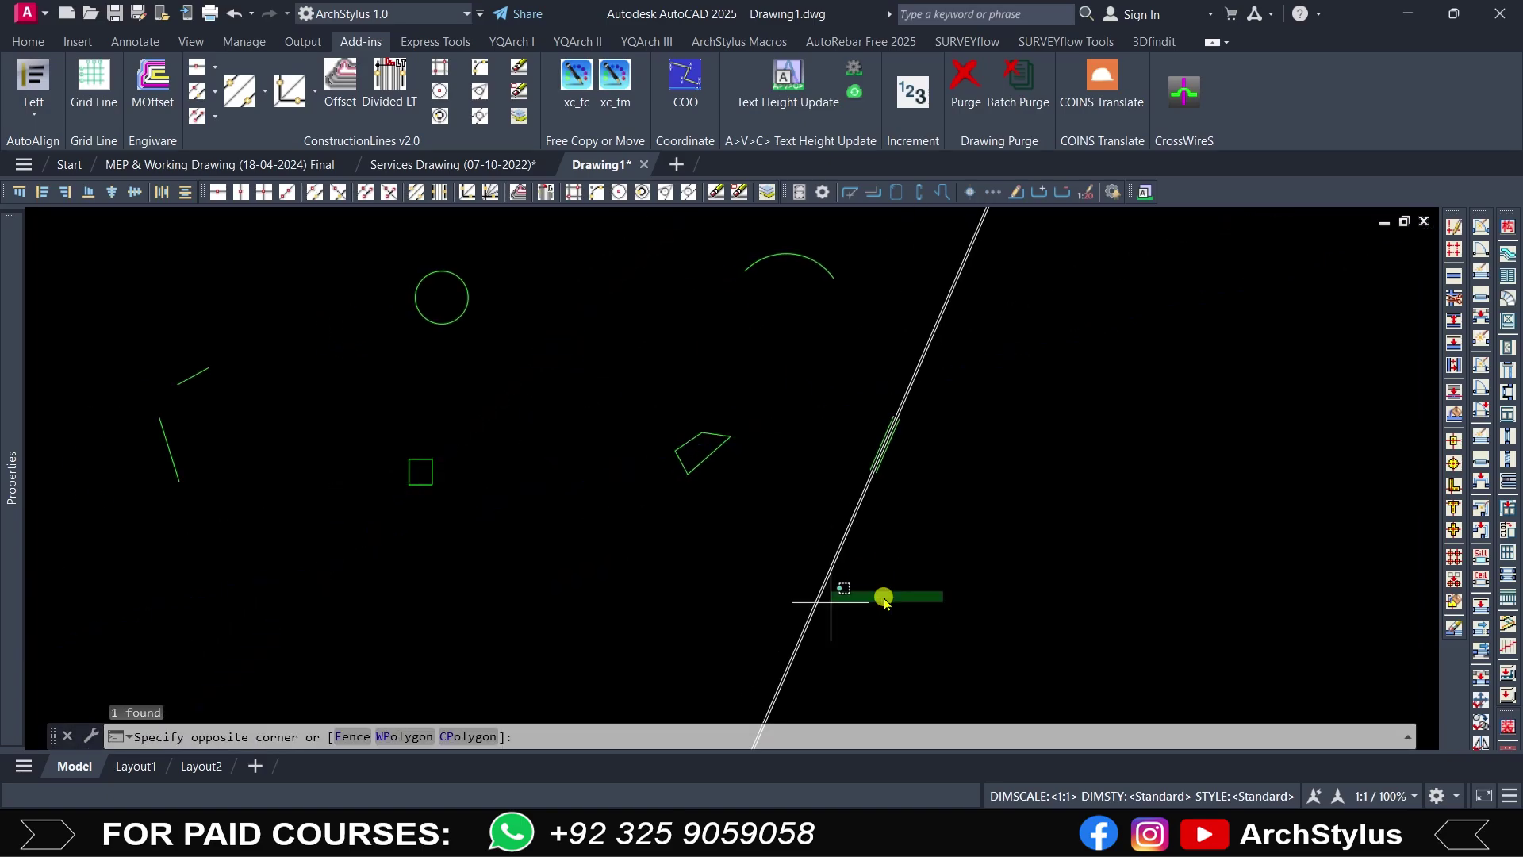
{"action": "left_click", "coordinate": [829, 599]}
{"action": "key", "text": "Return"}
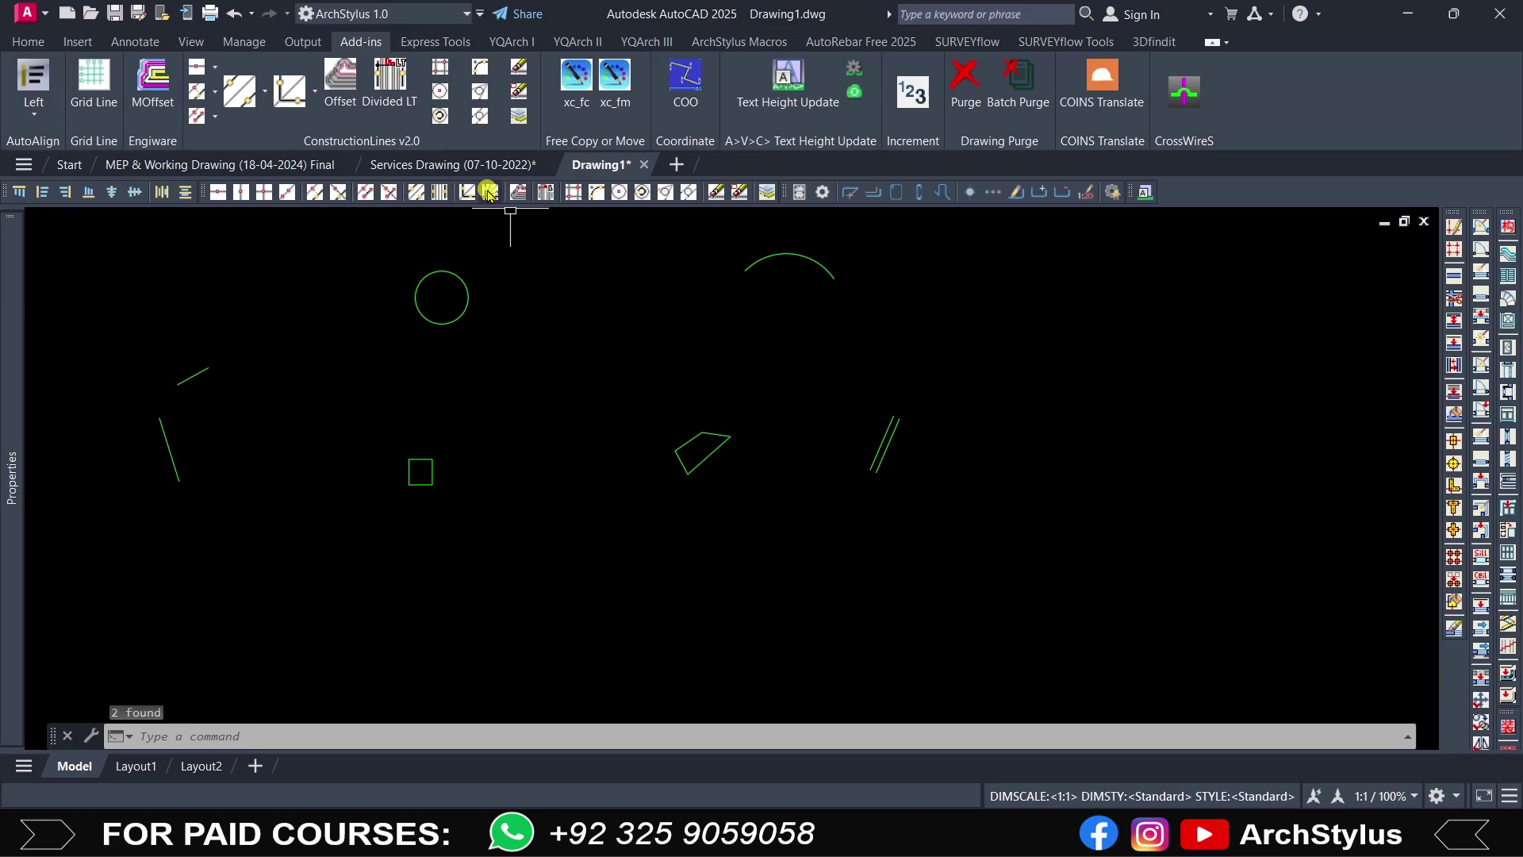
Step: Add CLNA angle-dividing construction lines between the quadrilateral's upper edge and long lower edge, using 5 divisions
{"action": "left_click", "coordinate": [488, 192]}
{"action": "scroll", "coordinate": [676, 459], "scroll_direction": "up", "scroll_amount": 3}
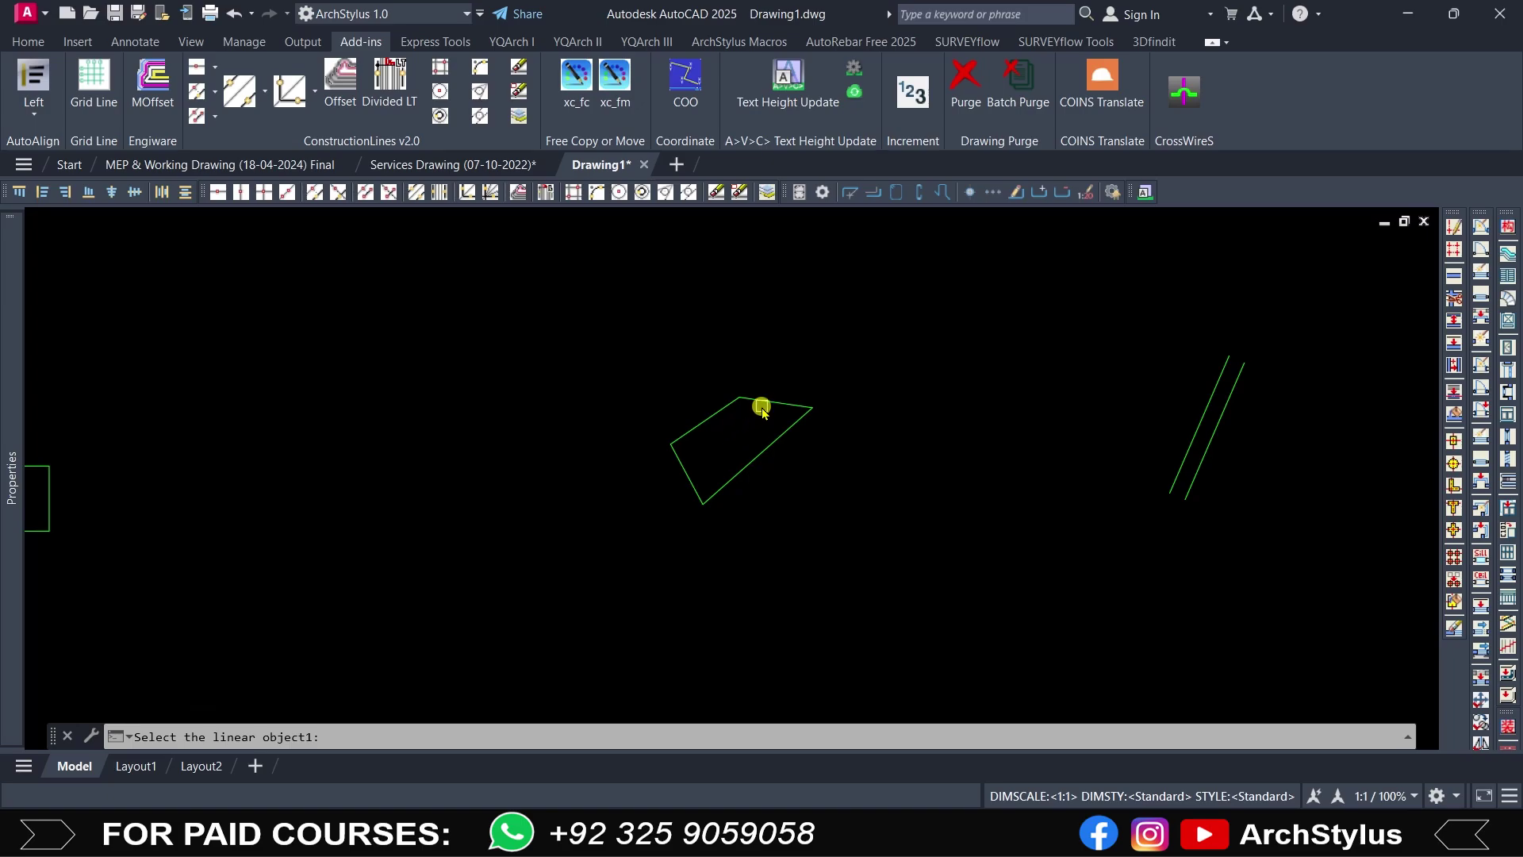
{"action": "scroll", "coordinate": [769, 411], "scroll_direction": "up", "scroll_amount": 2}
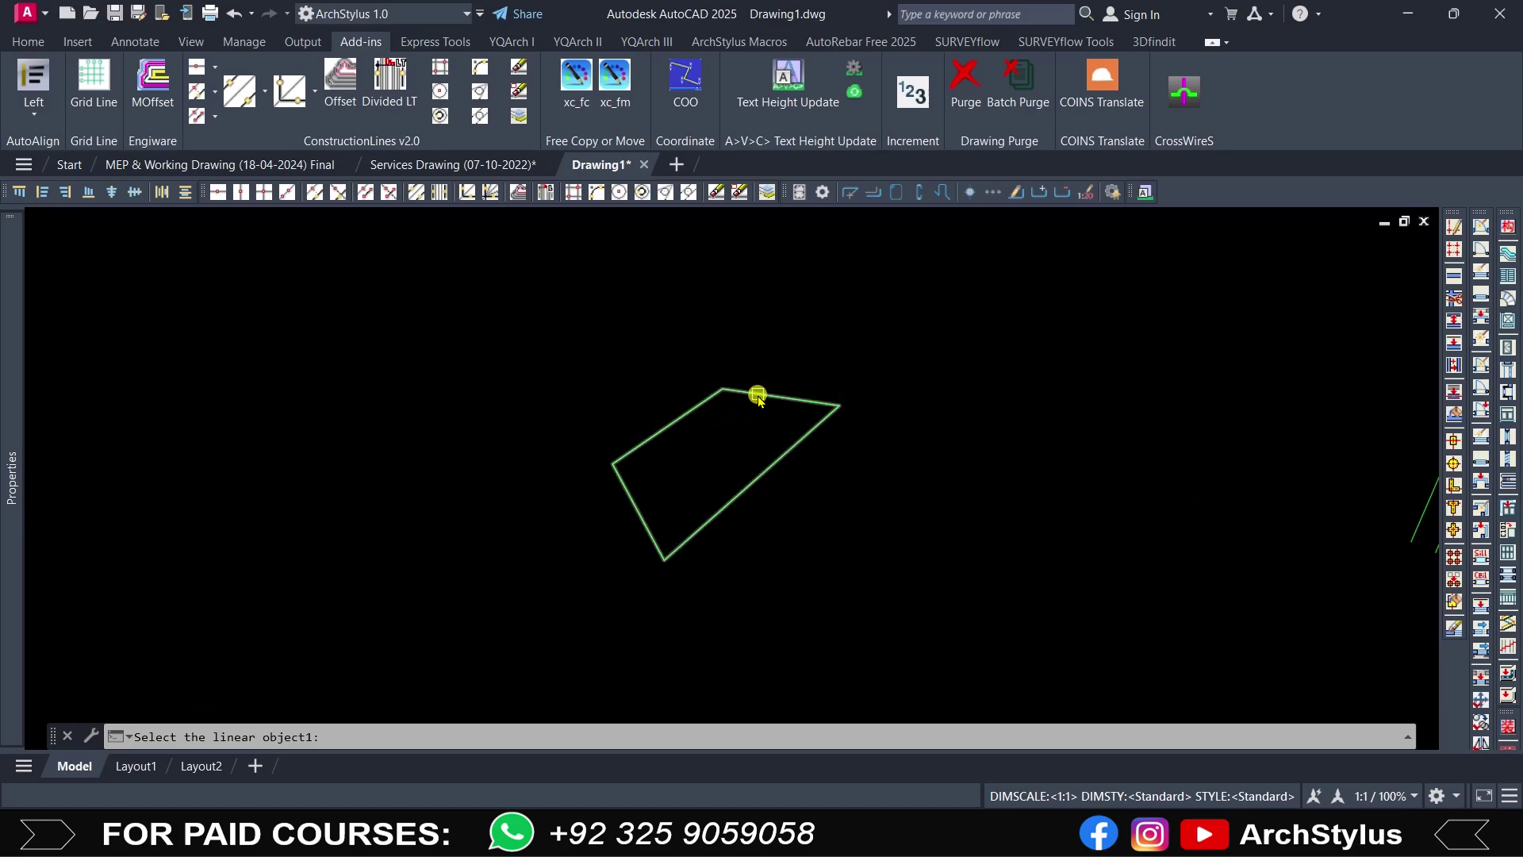
{"action": "left_click", "coordinate": [758, 395]}
{"action": "left_click", "coordinate": [779, 456]}
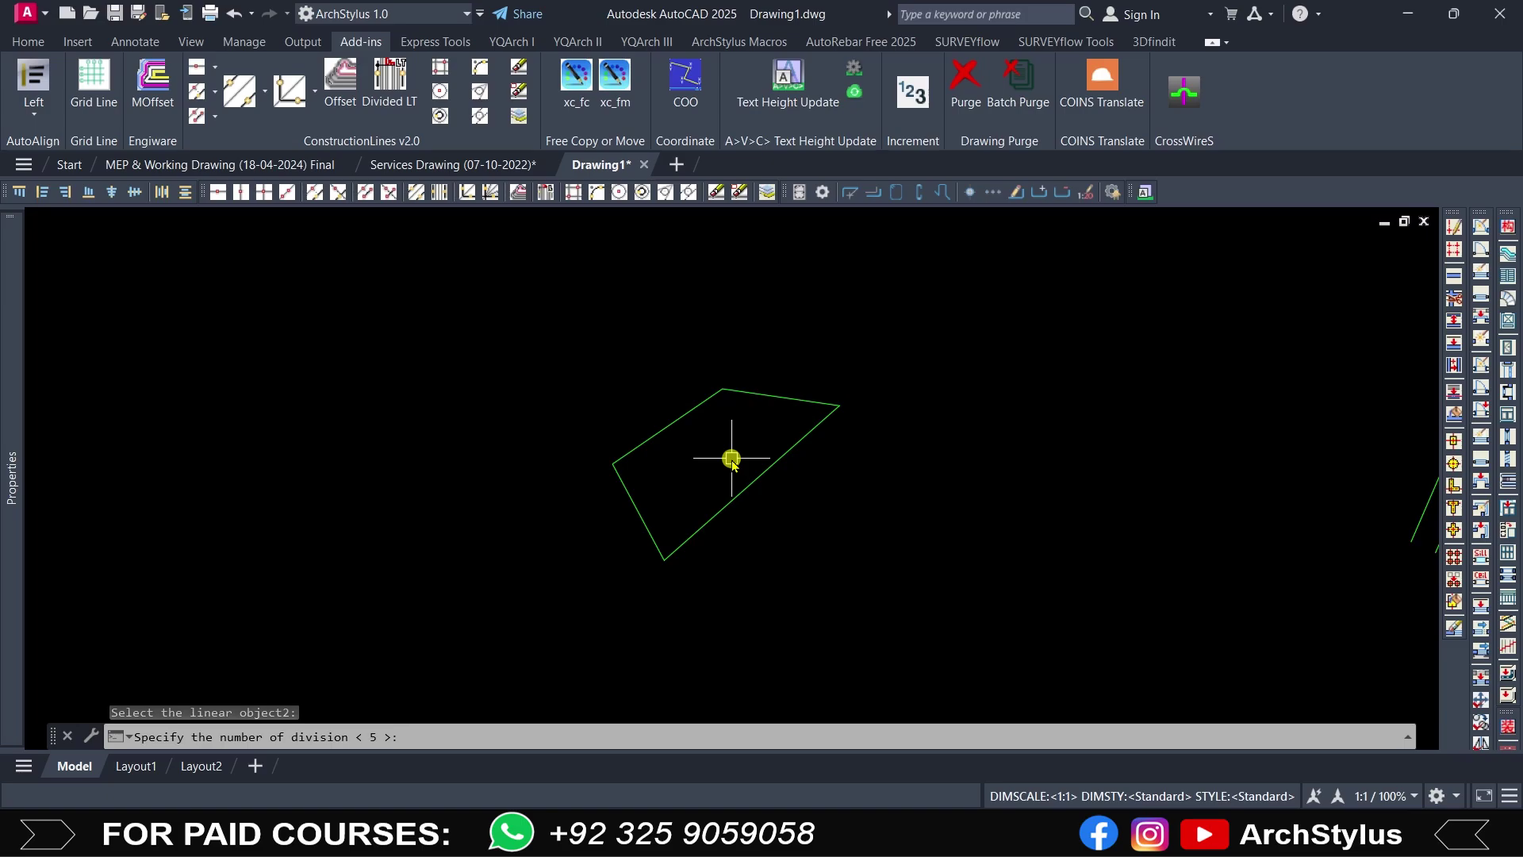
{"action": "key", "text": "Return"}
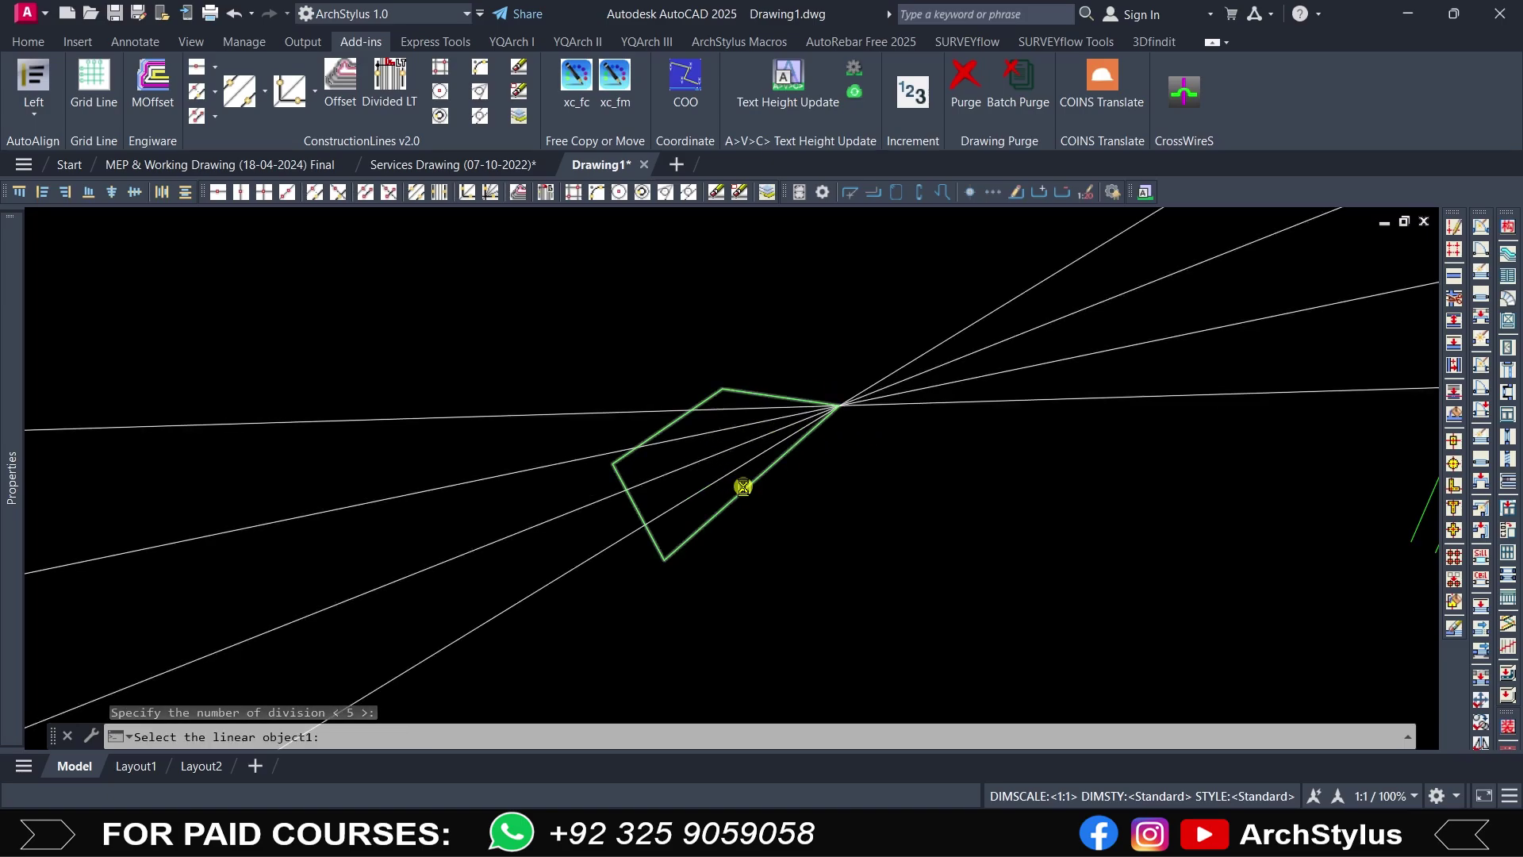
{"action": "key", "text": "Escape"}
Step: Add CLNA angle-dividing construction lines between the square's left and lower edges, using 3 divisions
{"action": "scroll", "coordinate": [721, 500], "scroll_direction": "down", "scroll_amount": 3}
{"action": "scroll", "coordinate": [444, 441], "scroll_direction": "up", "scroll_amount": 5}
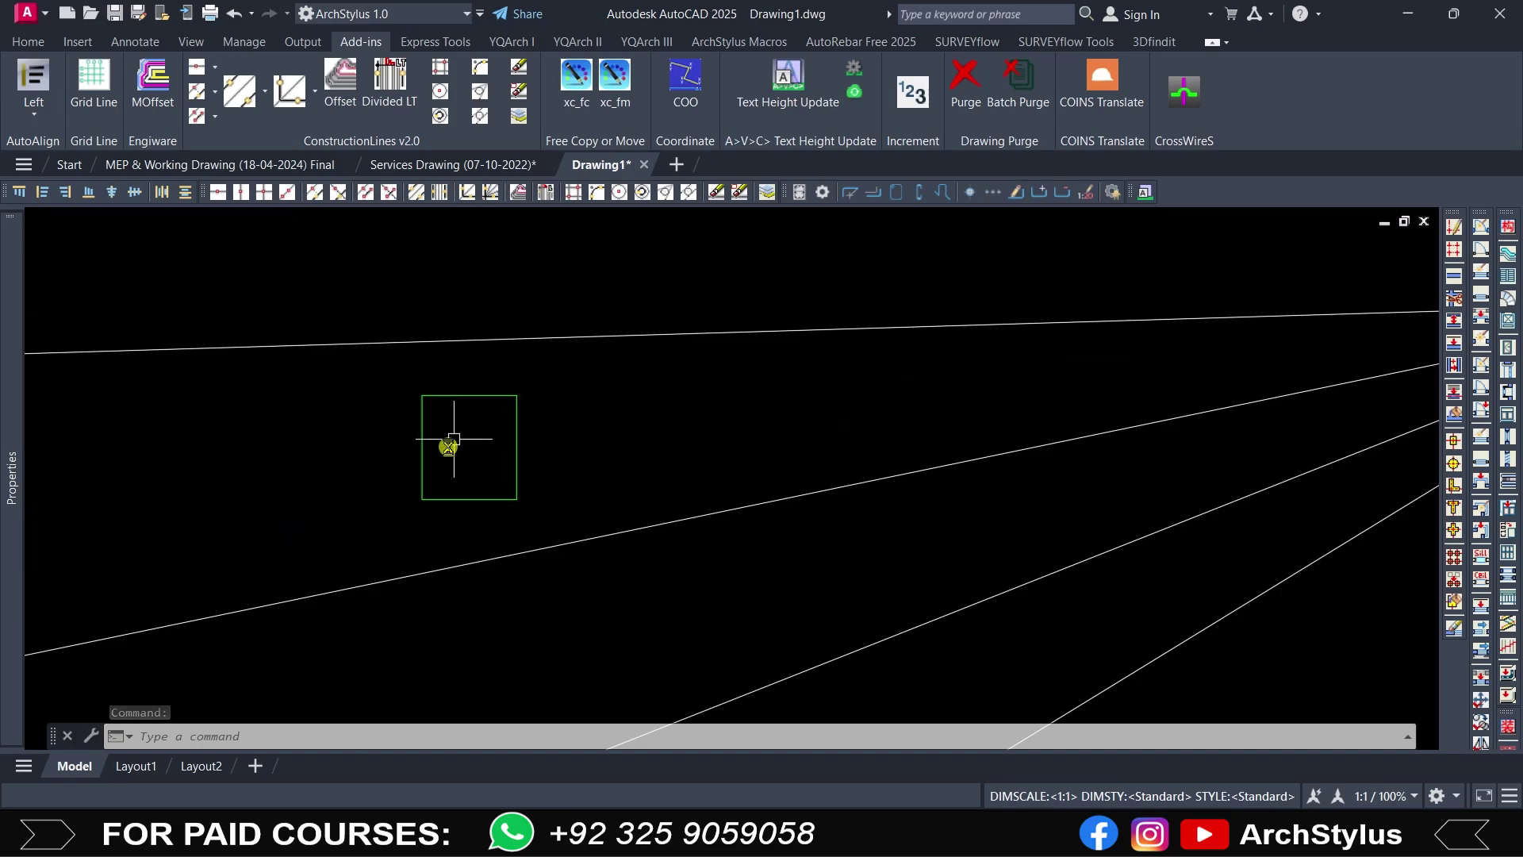
{"action": "key", "text": "Return"}
{"action": "scroll", "coordinate": [428, 435], "scroll_direction": "up", "scroll_amount": 4}
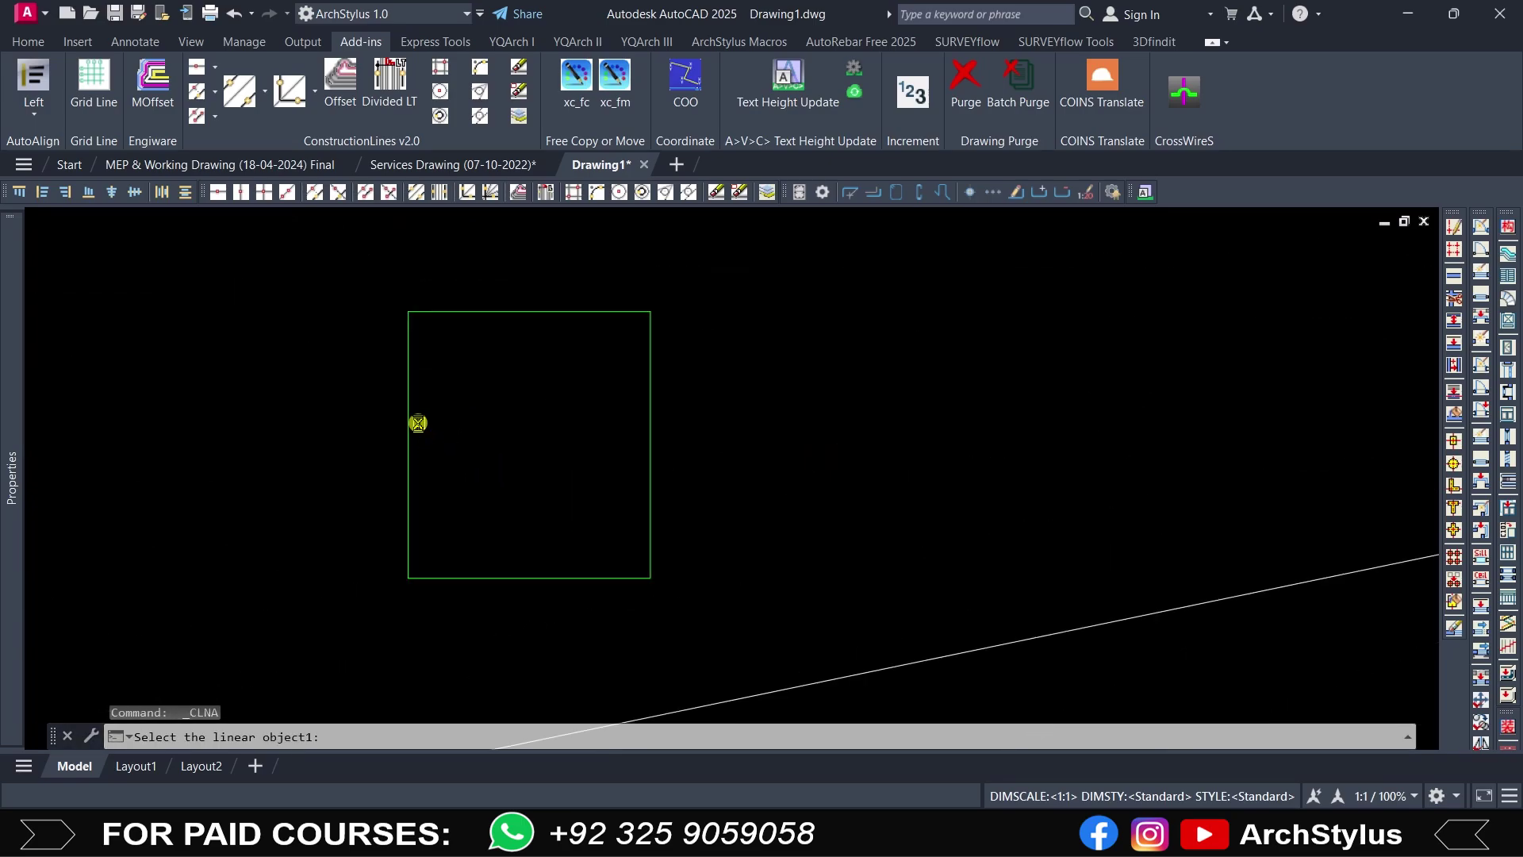
{"action": "left_click", "coordinate": [414, 419]}
{"action": "left_click", "coordinate": [528, 568]}
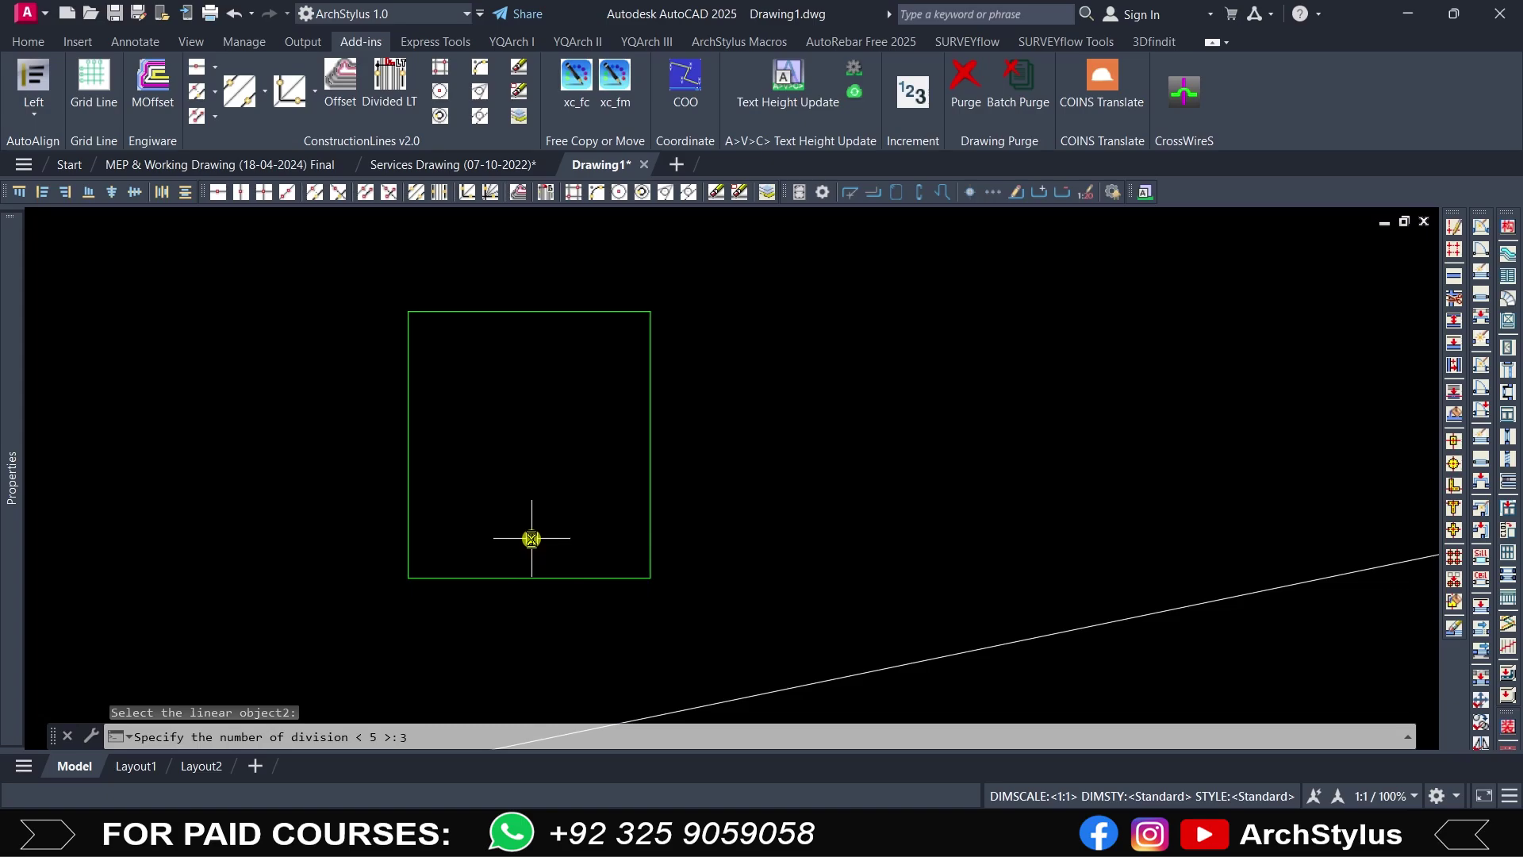
{"action": "key", "text": "Return"}
{"action": "left_click", "coordinate": [588, 516]}
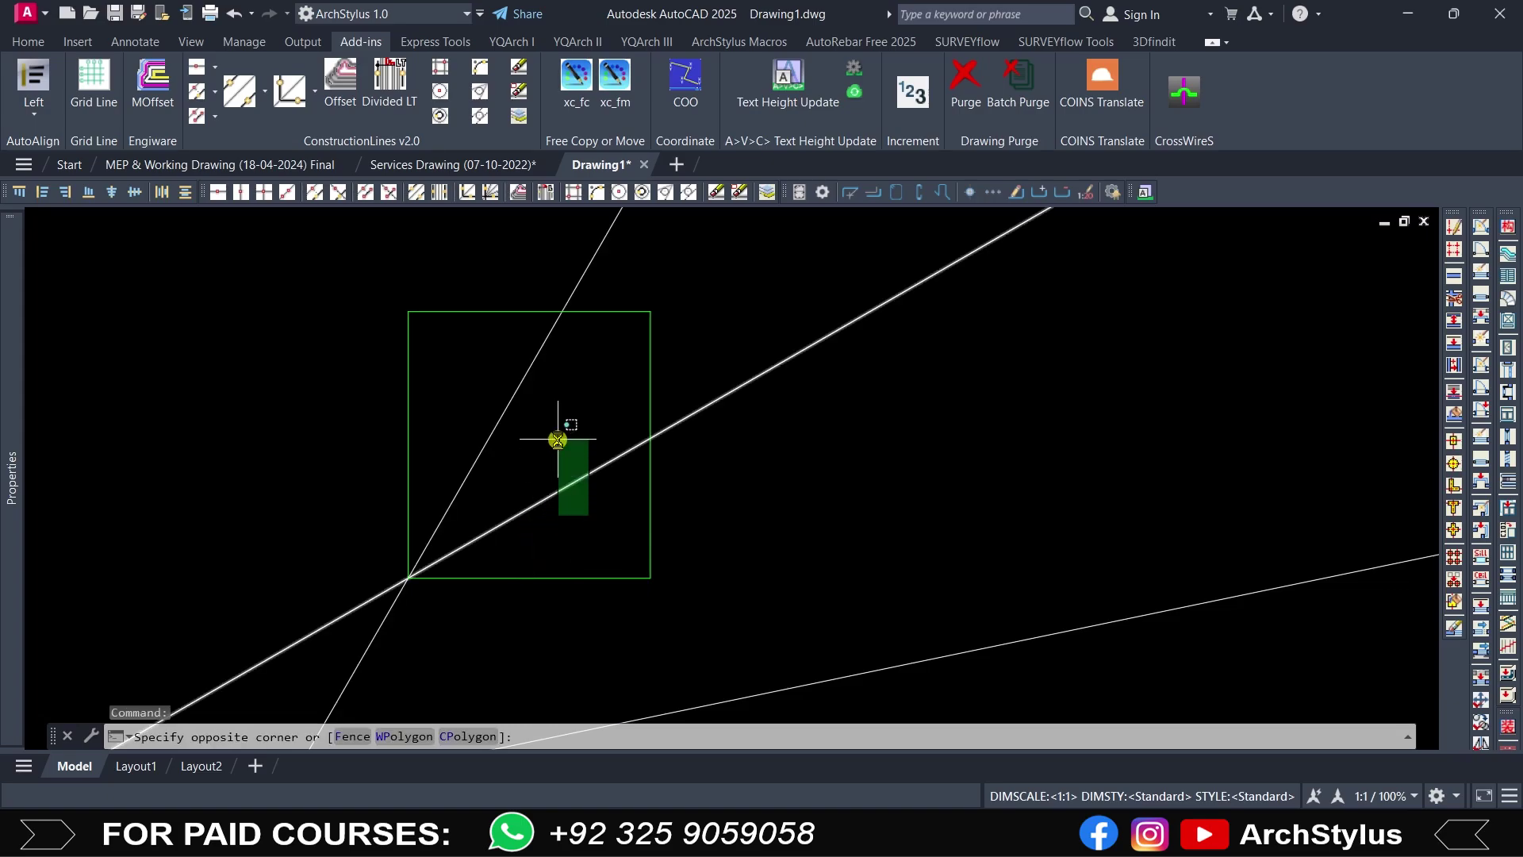
{"action": "key", "text": "Escape"}
Step: Erase all the angle-dividing construction lines running through the square and the quadrilateral
{"action": "scroll", "coordinate": [592, 489], "scroll_direction": "down", "scroll_amount": 6}
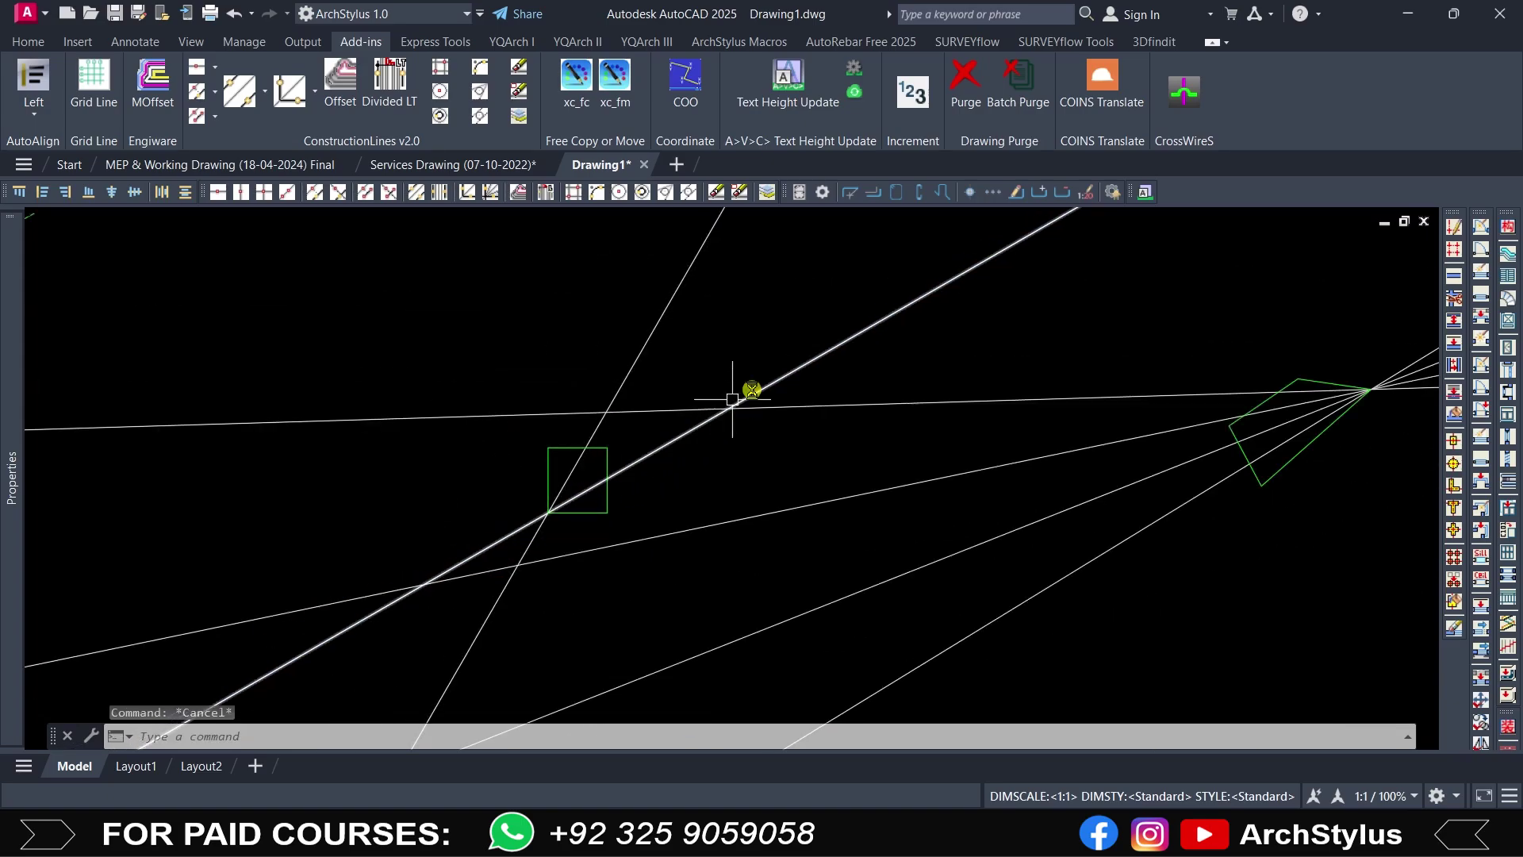
{"action": "middle_click_drag", "start_coordinate": [920, 416], "coordinate": [703, 476]}
{"action": "left_click", "coordinate": [705, 477]}
{"action": "left_click", "coordinate": [594, 369]}
{"action": "left_click", "coordinate": [571, 673]}
{"action": "key", "text": "Delete"}
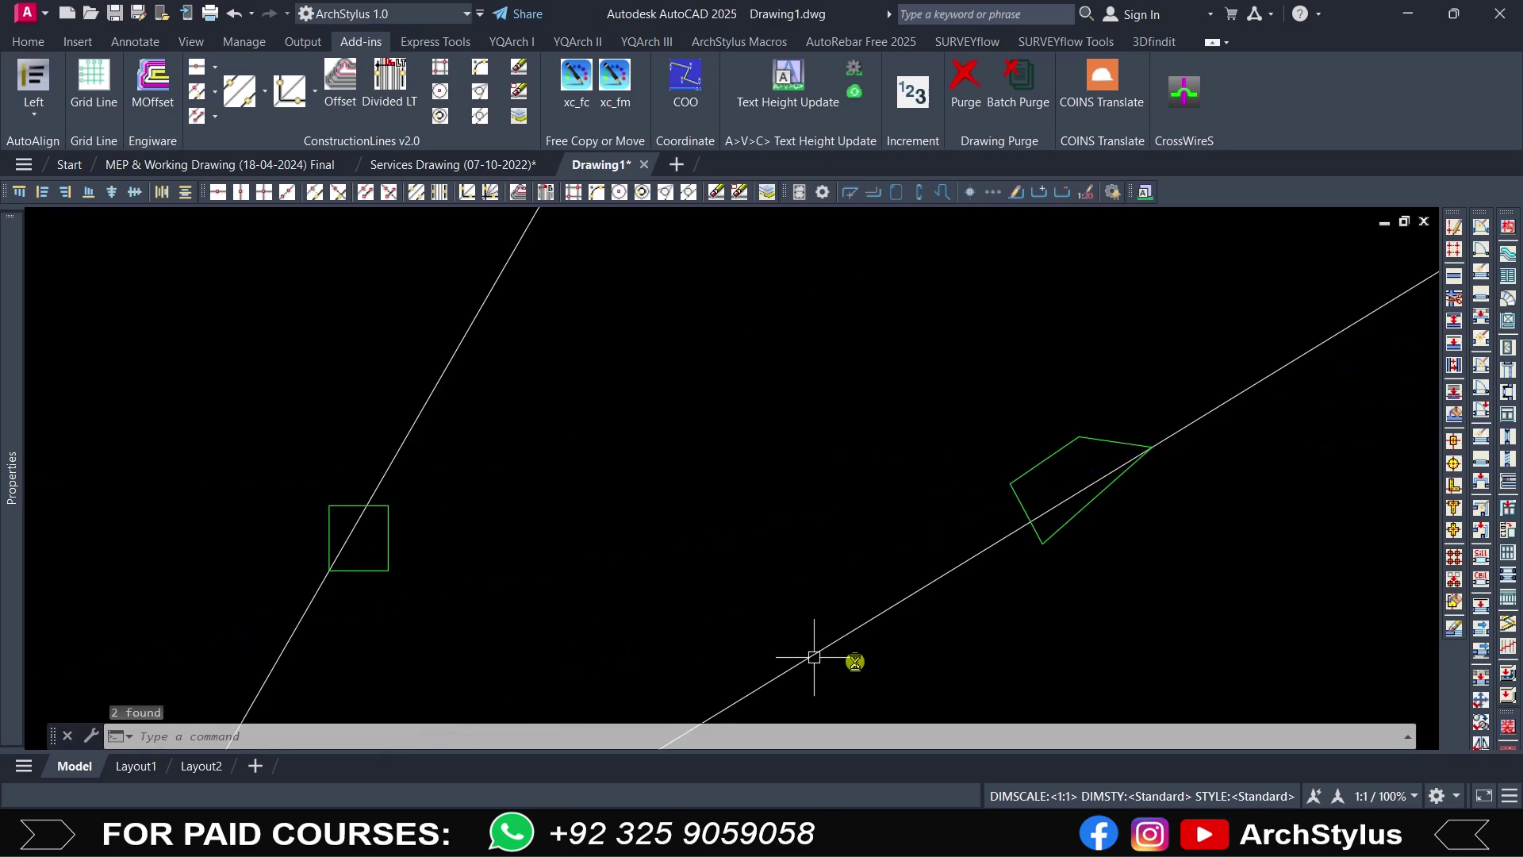
{"action": "left_click", "coordinate": [809, 653]}
{"action": "key", "text": "Delete"}
{"action": "left_click", "coordinate": [432, 395]}
{"action": "key", "text": "Delete"}
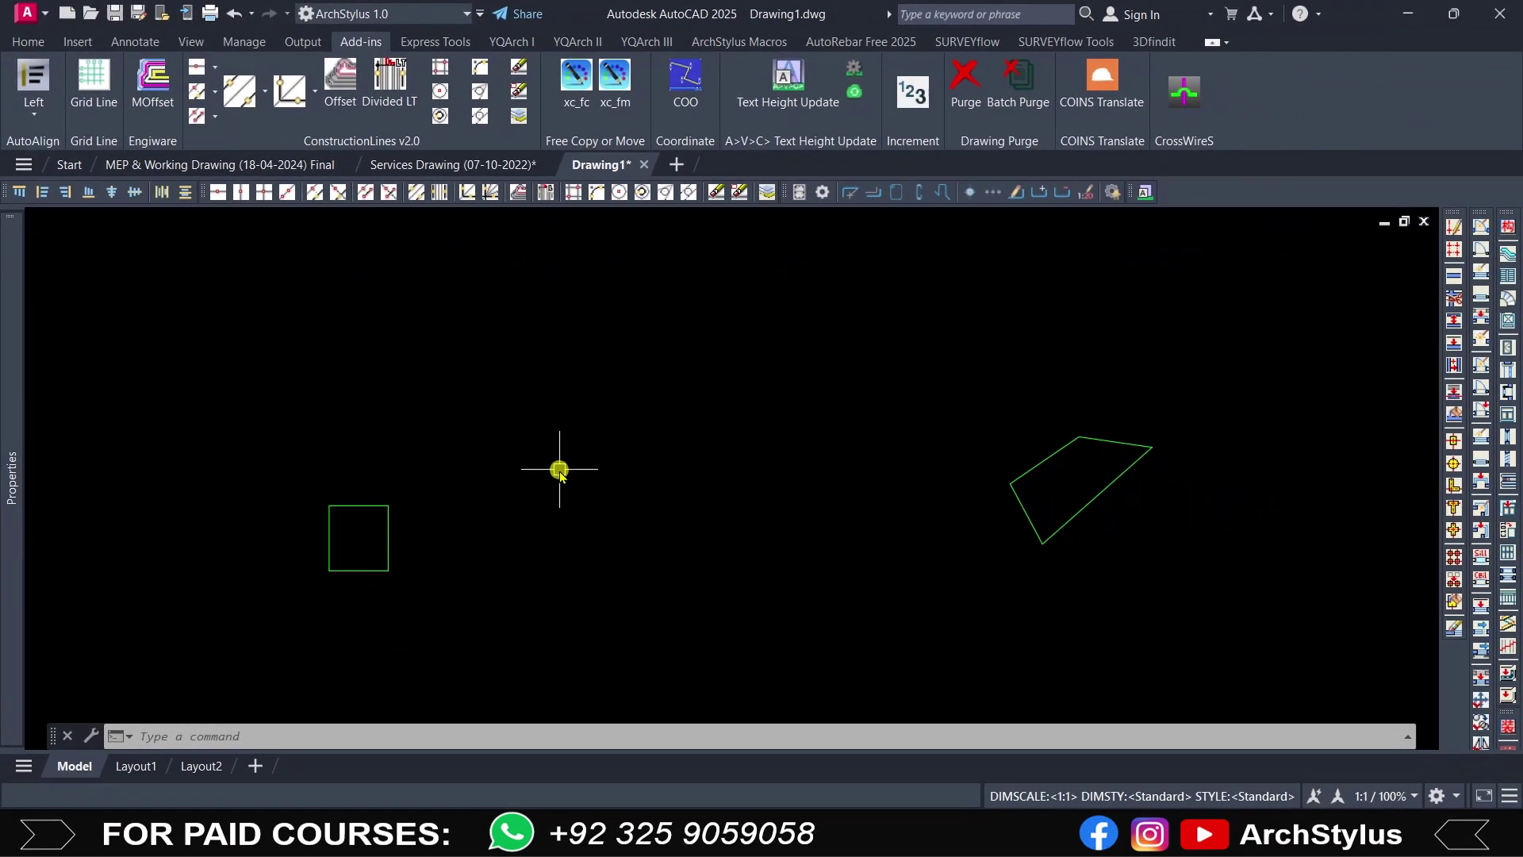
Step: Add an offset construction line (CLOF) at a distance of 7 above the square's upper edge
{"action": "left_click", "coordinate": [515, 196]}
{"action": "middle_click_drag", "start_coordinate": [389, 494], "coordinate": [509, 449]}
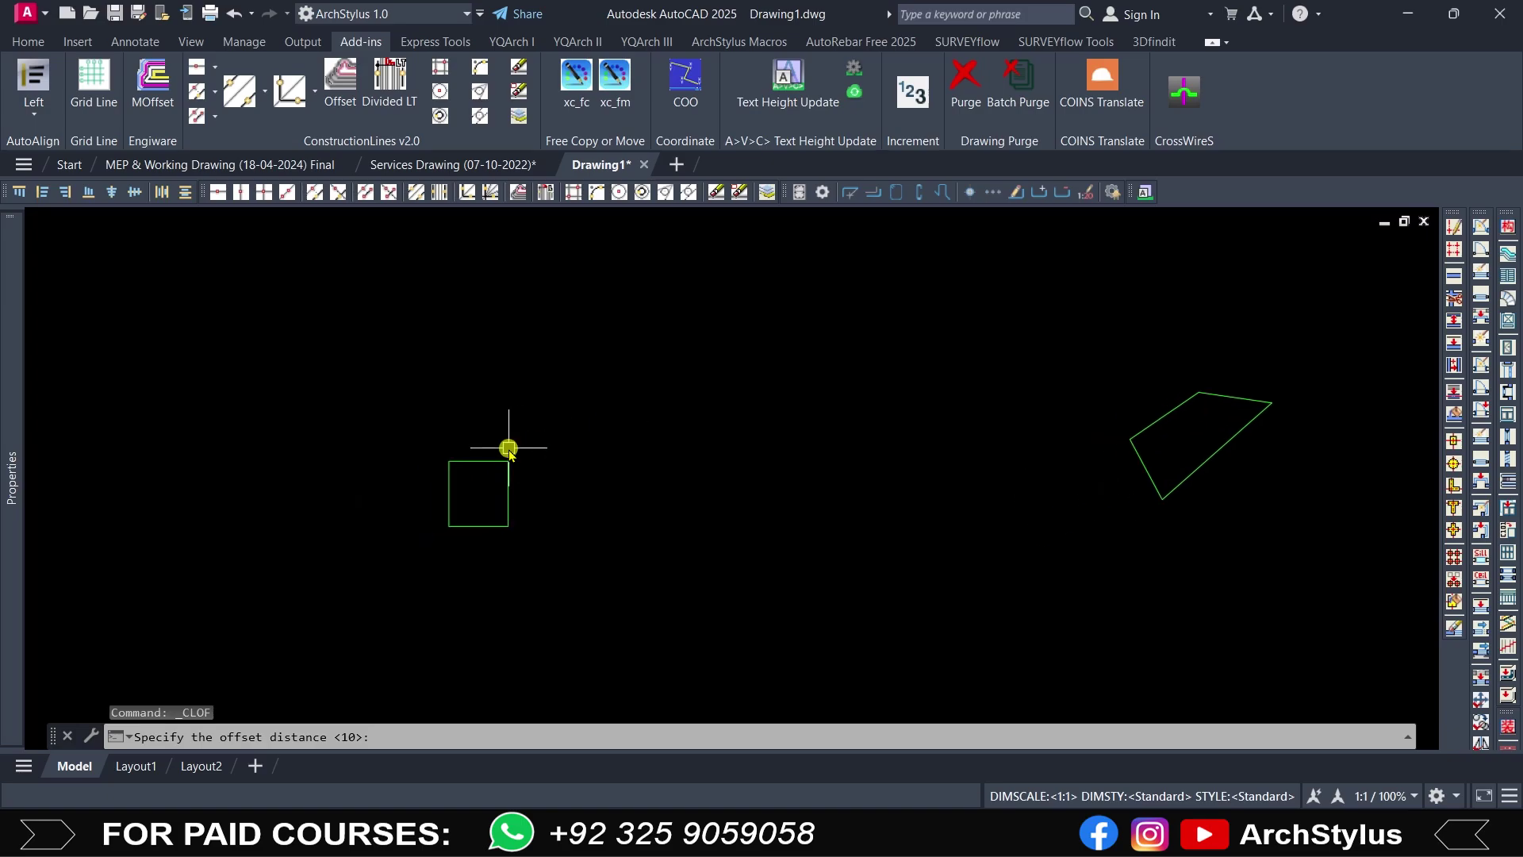
{"action": "scroll", "coordinate": [473, 468], "scroll_direction": "up", "scroll_amount": 2}
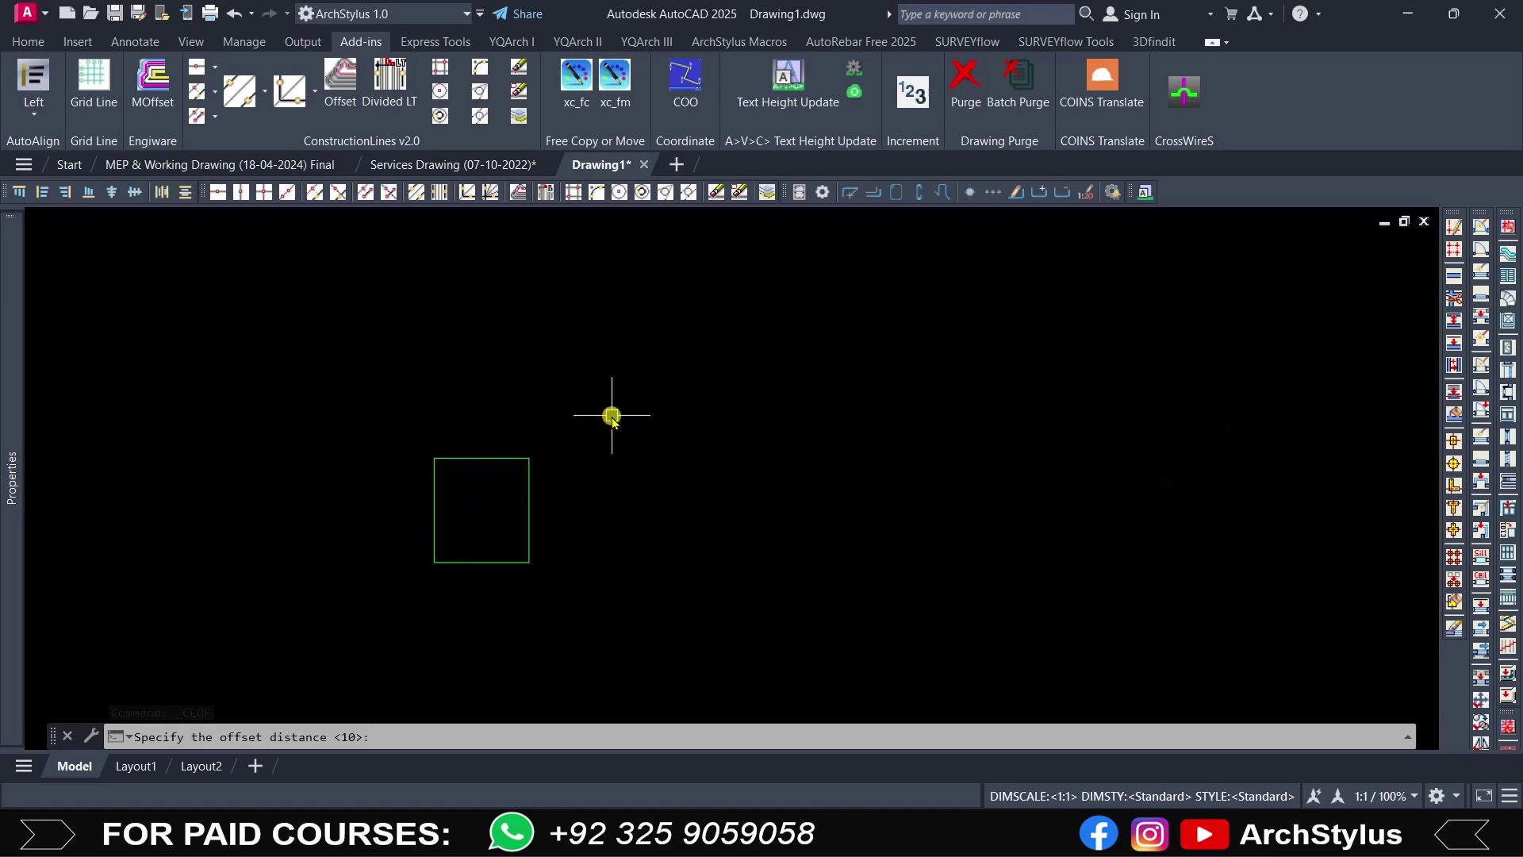
{"action": "type", "text": "7"}
{"action": "key", "text": "Return"}
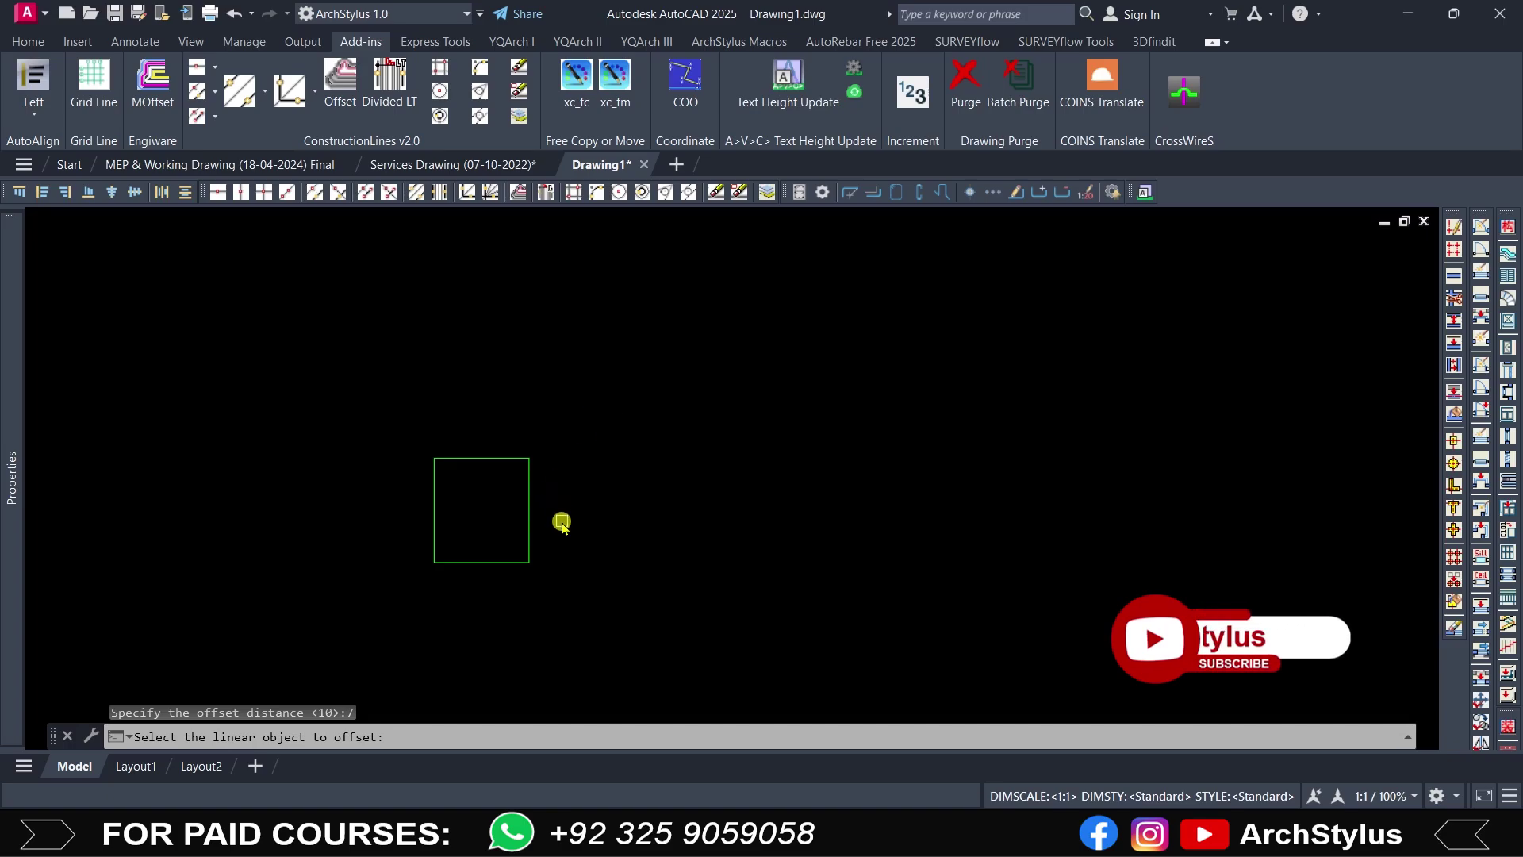
{"action": "left_click", "coordinate": [475, 457]}
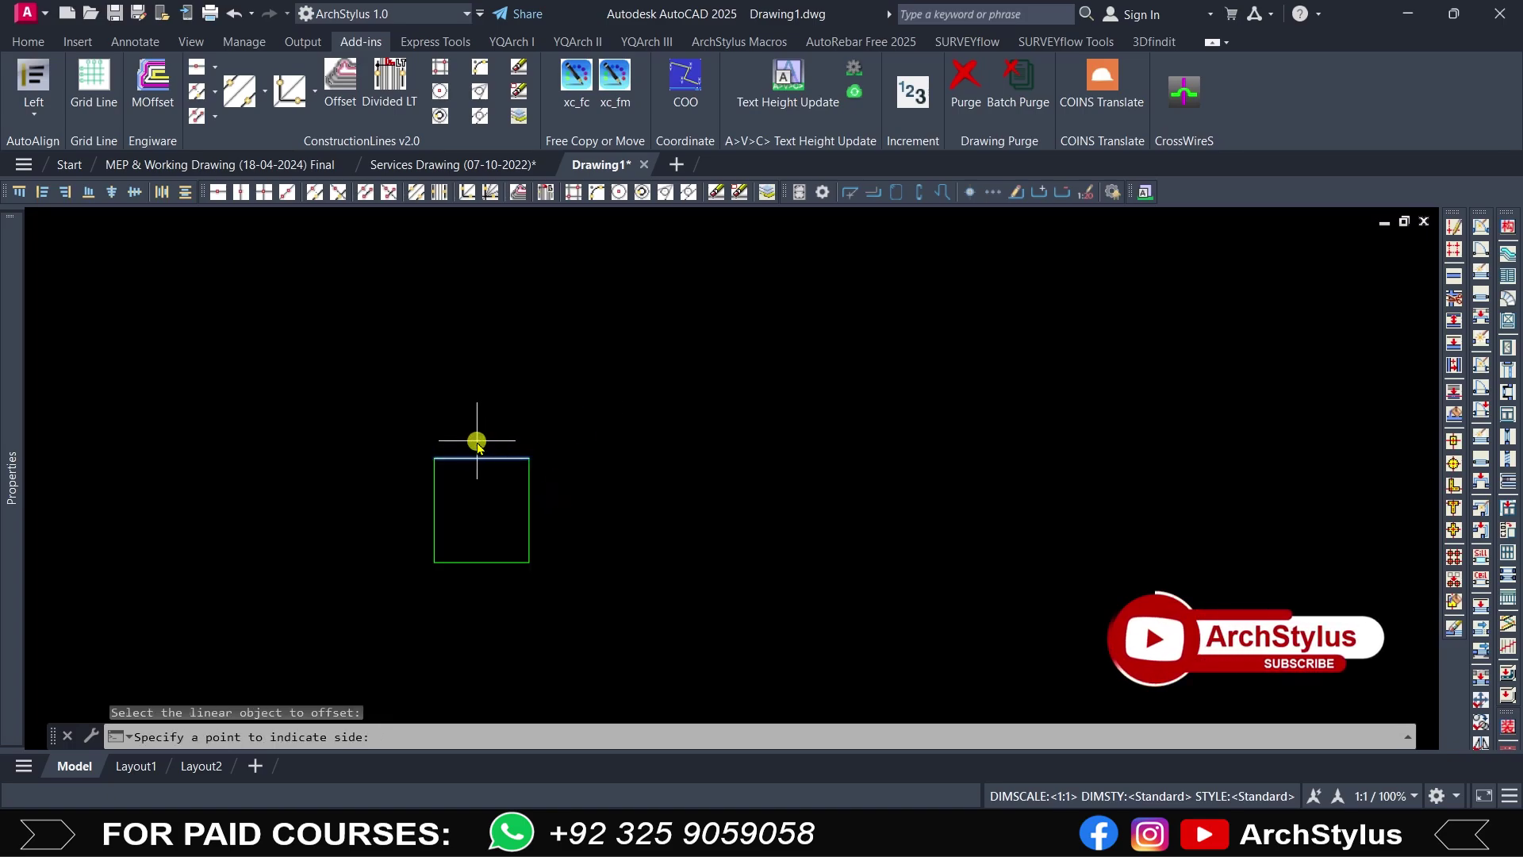
{"action": "left_click", "coordinate": [499, 394]}
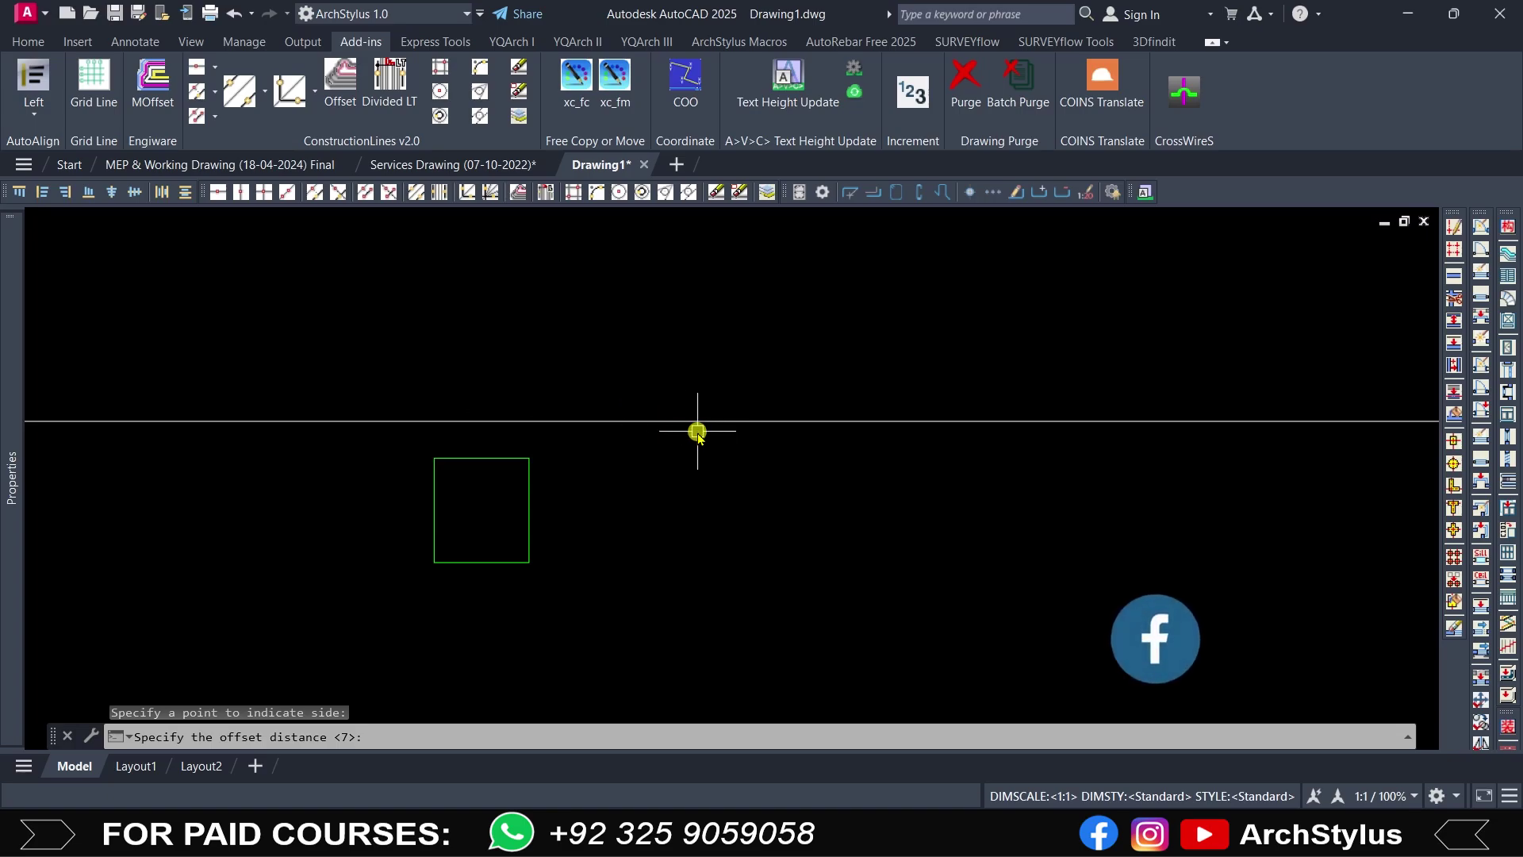
Step: Add an offset construction line at a distance of 7 from the square's right edge, inside the square
{"action": "key", "text": "Return"}
{"action": "left_click", "coordinate": [529, 511]}
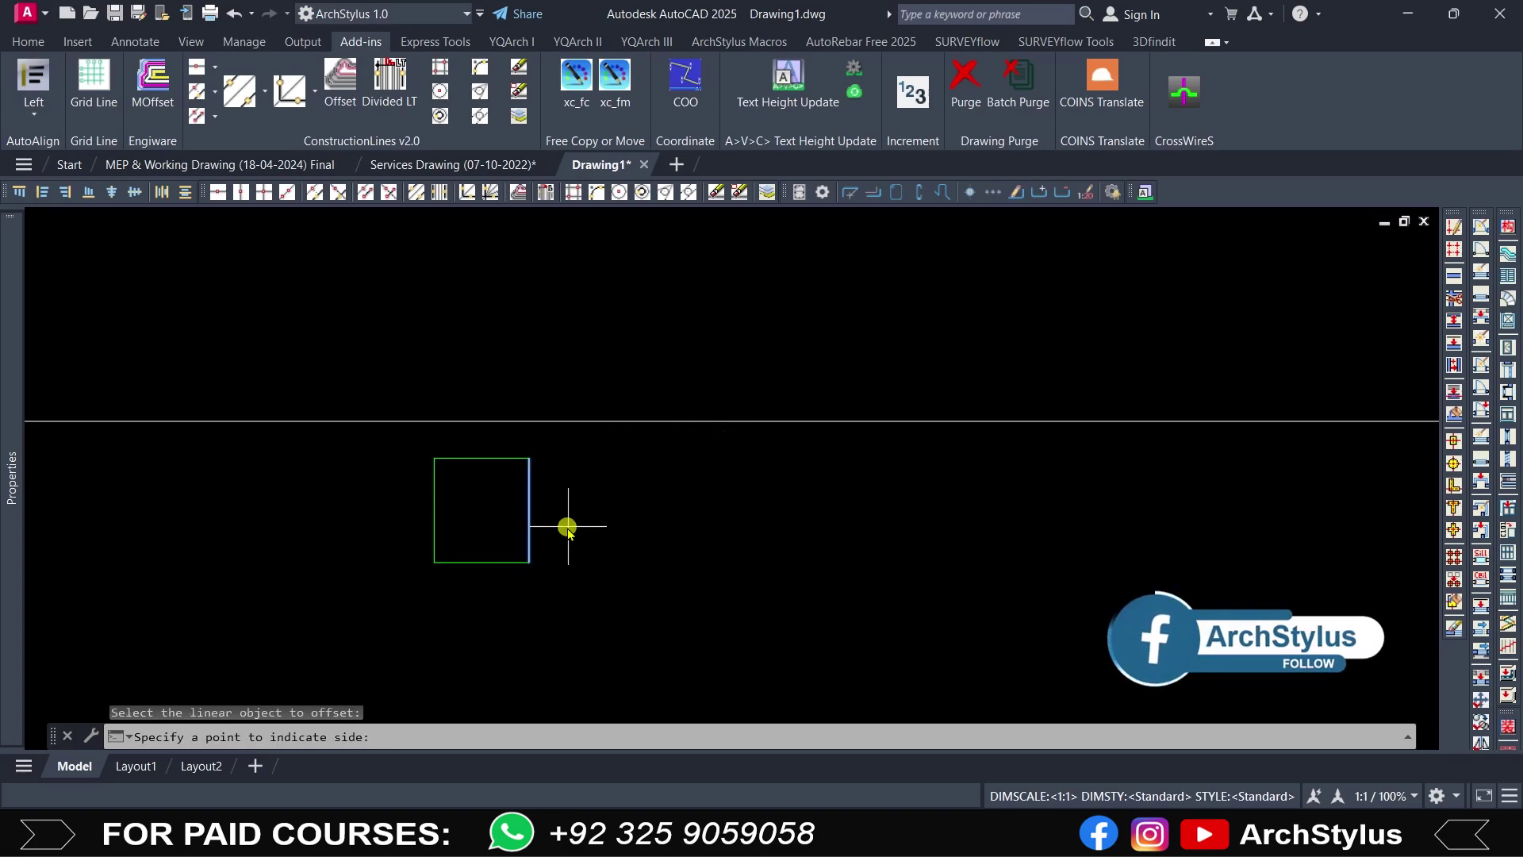
{"action": "left_click", "coordinate": [510, 520]}
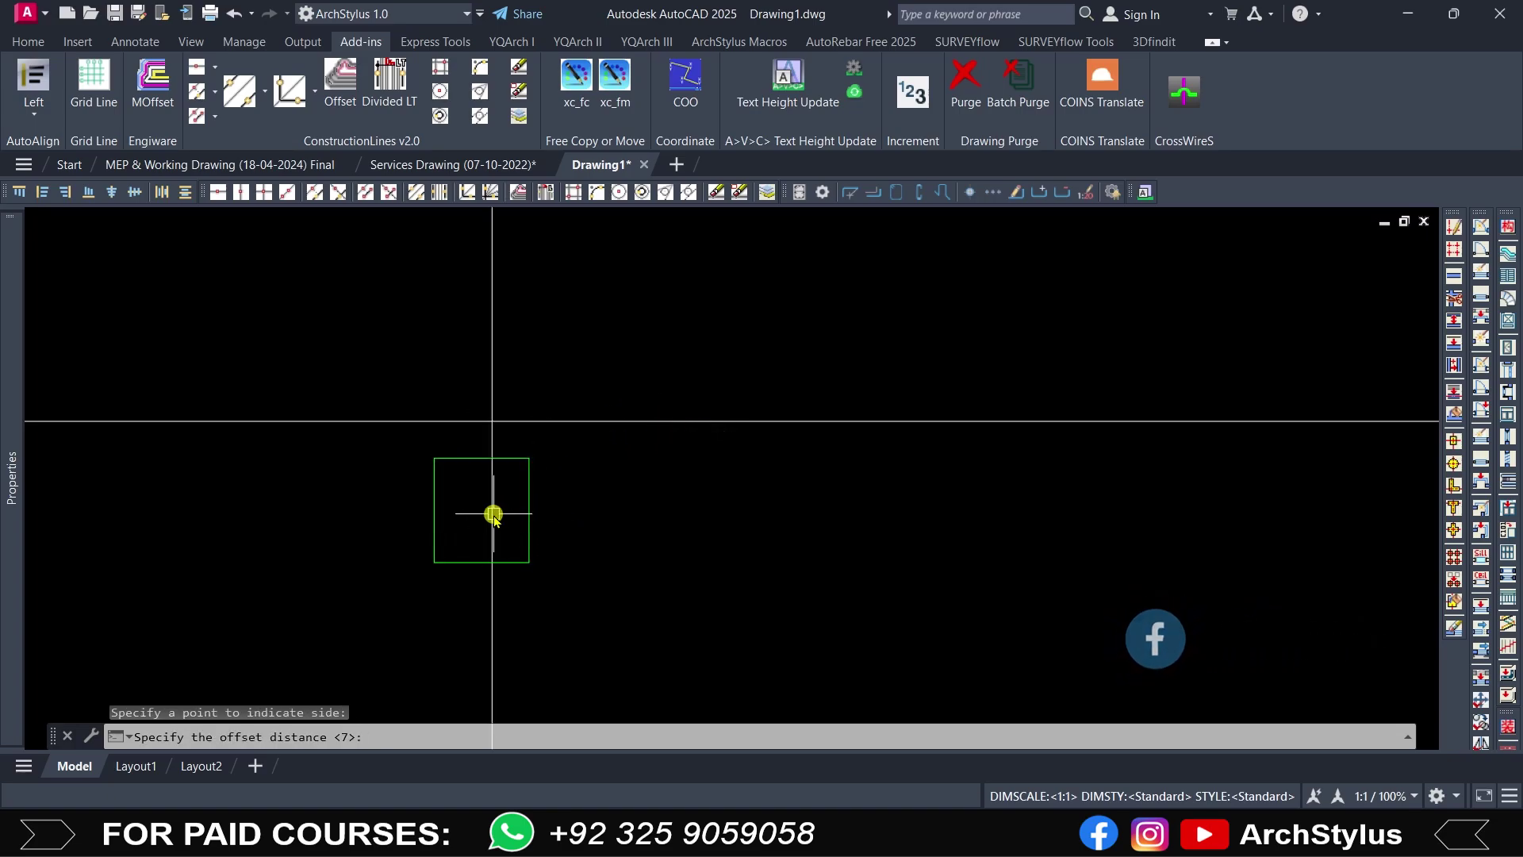
Step: Add offset construction lines at a distance of 7 outside the quadrilateral's upper edge and upper-left edge
{"action": "scroll", "coordinate": [490, 510], "scroll_direction": "down", "scroll_amount": 3}
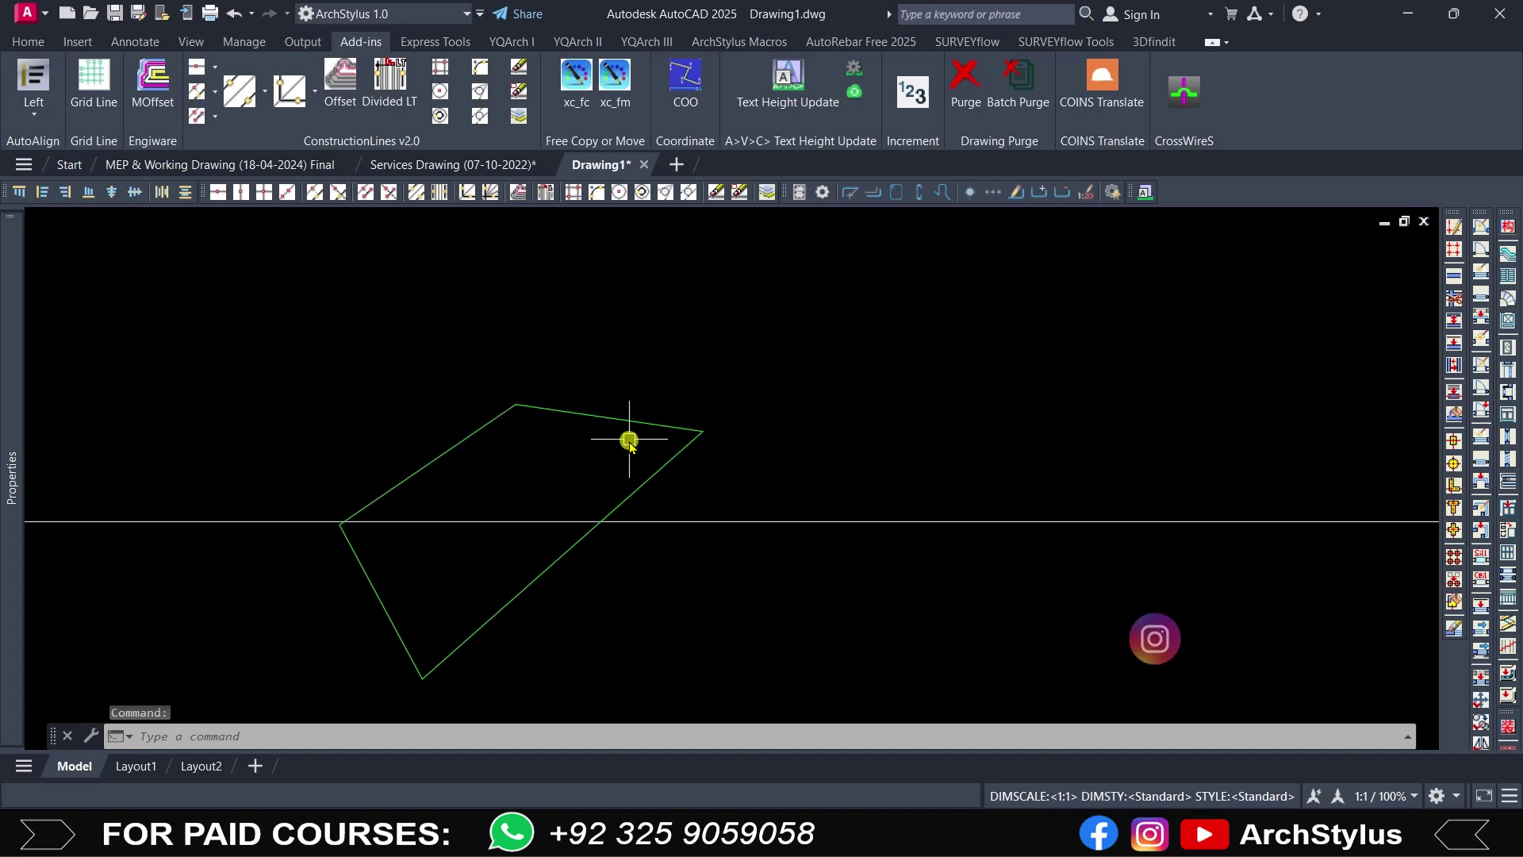
{"action": "key", "text": "Return"}
{"action": "left_click", "coordinate": [591, 416]}
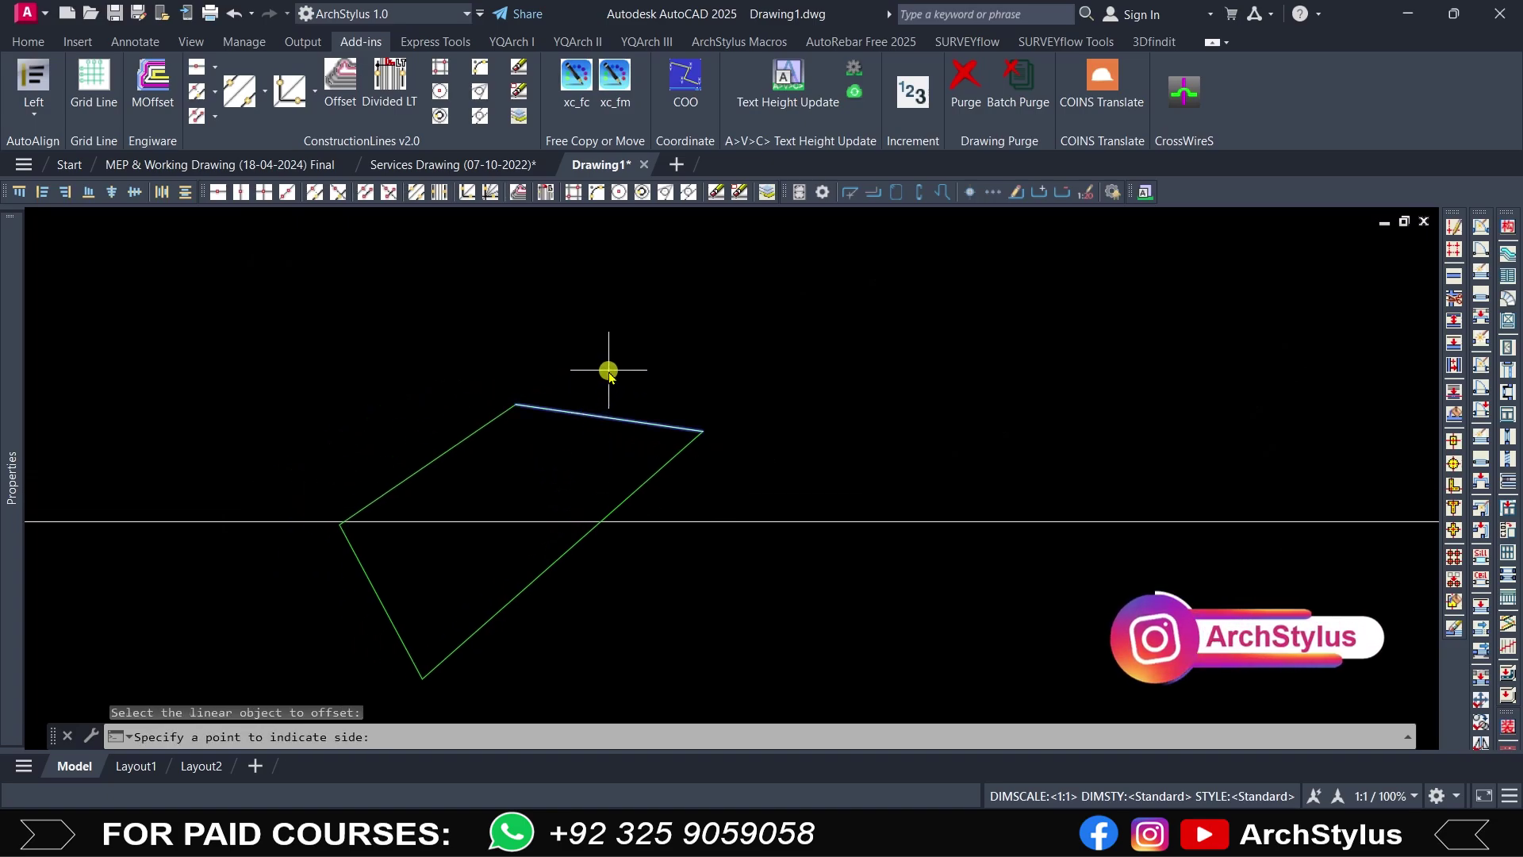
{"action": "left_click", "coordinate": [622, 354]}
{"action": "key", "text": "Return"}
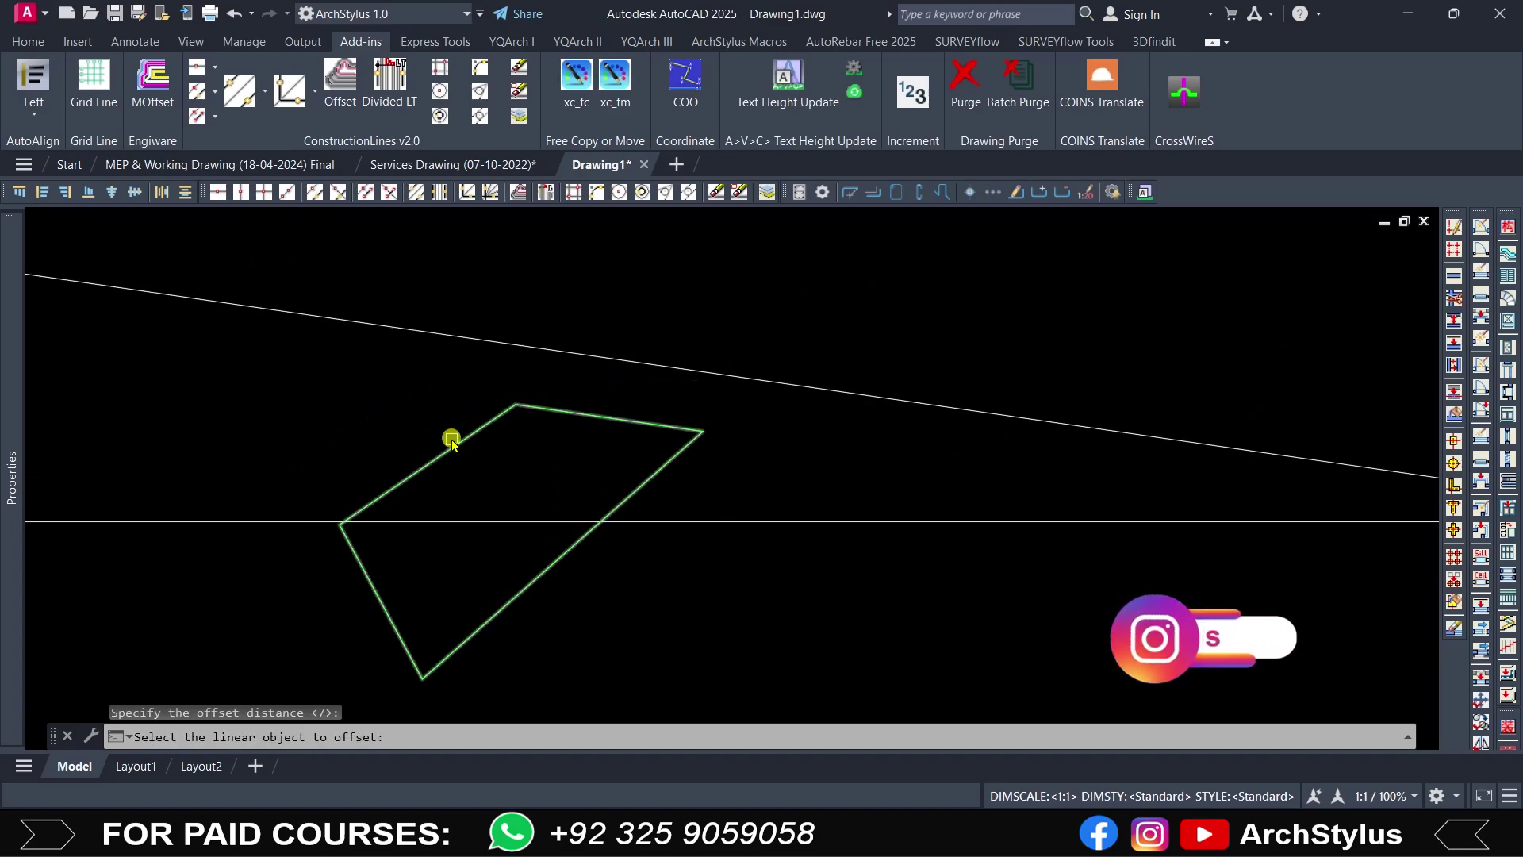
{"action": "left_click", "coordinate": [449, 438]}
{"action": "left_click", "coordinate": [409, 421]}
{"action": "scroll", "coordinate": [530, 436], "scroll_direction": "down", "scroll_amount": 5}
{"action": "key", "text": "Escape"}
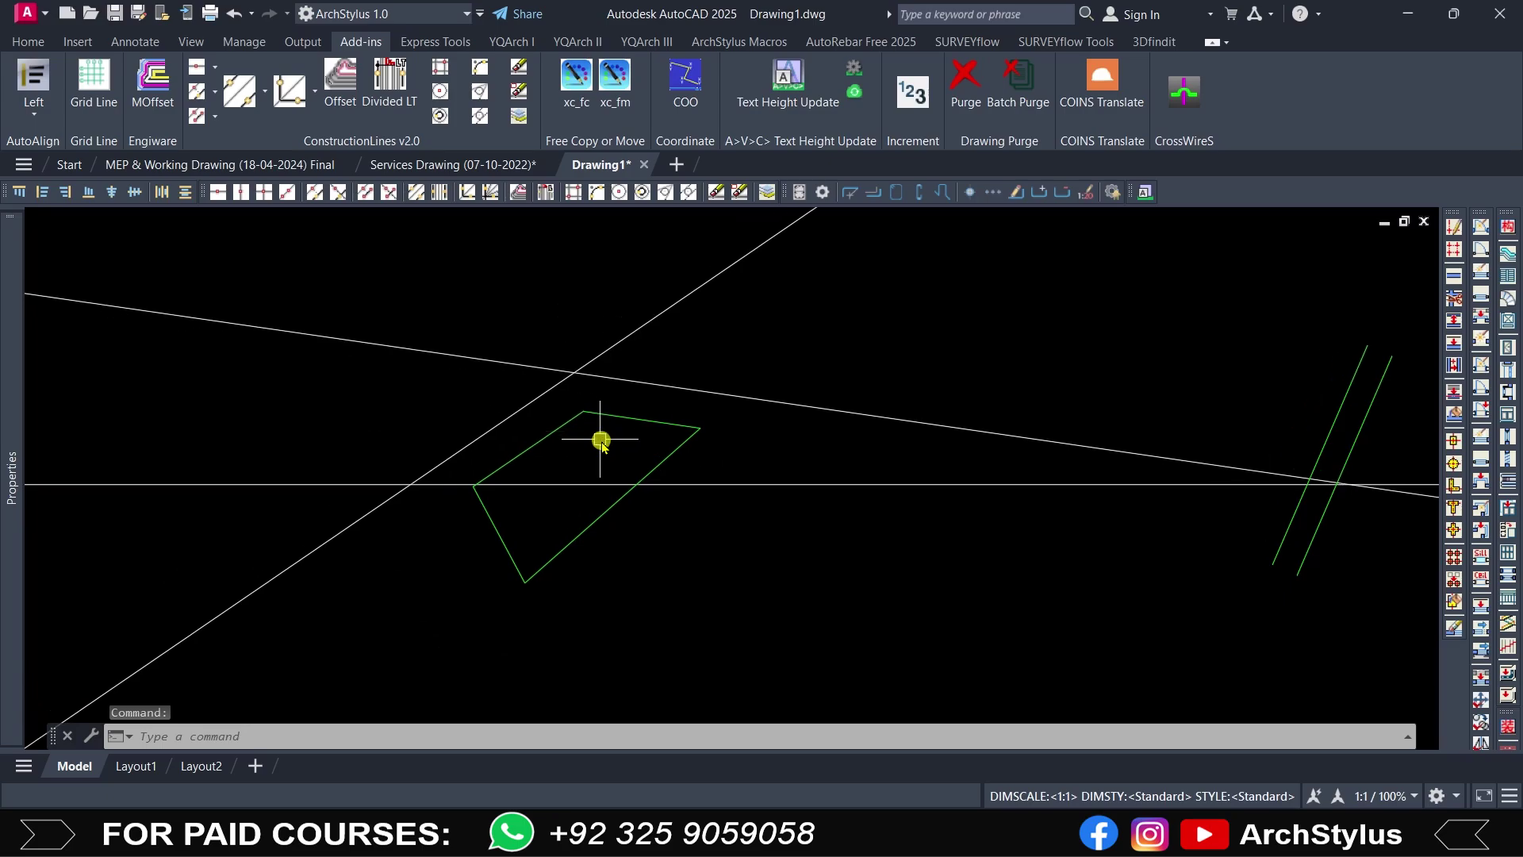
Step: Erase the offset construction lines around the square and the quadrilateral
{"action": "scroll", "coordinate": [492, 507], "scroll_direction": "down", "scroll_amount": 1}
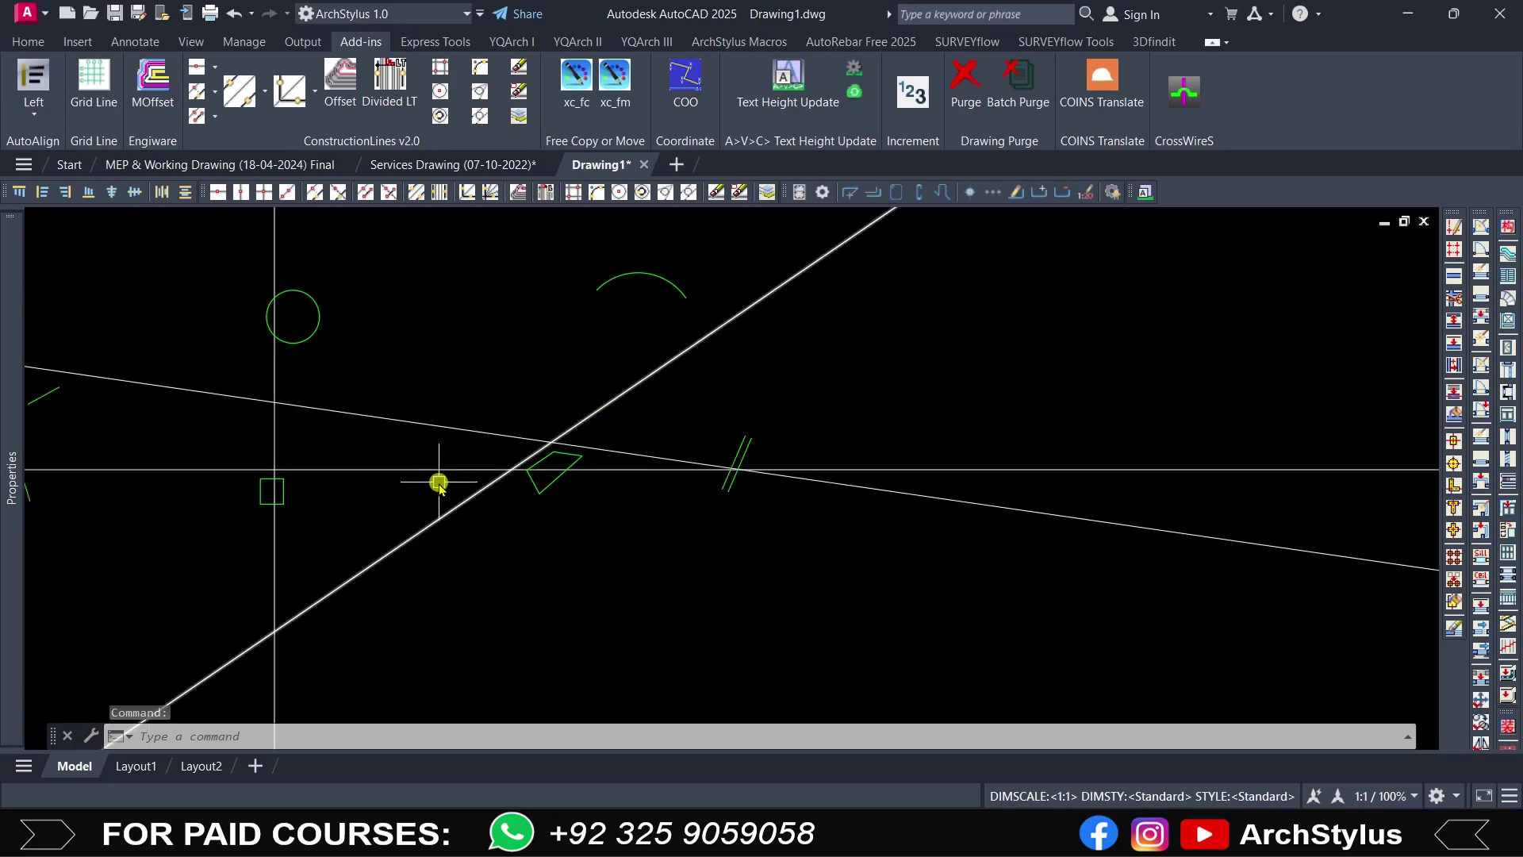
{"action": "left_click", "coordinate": [589, 536]}
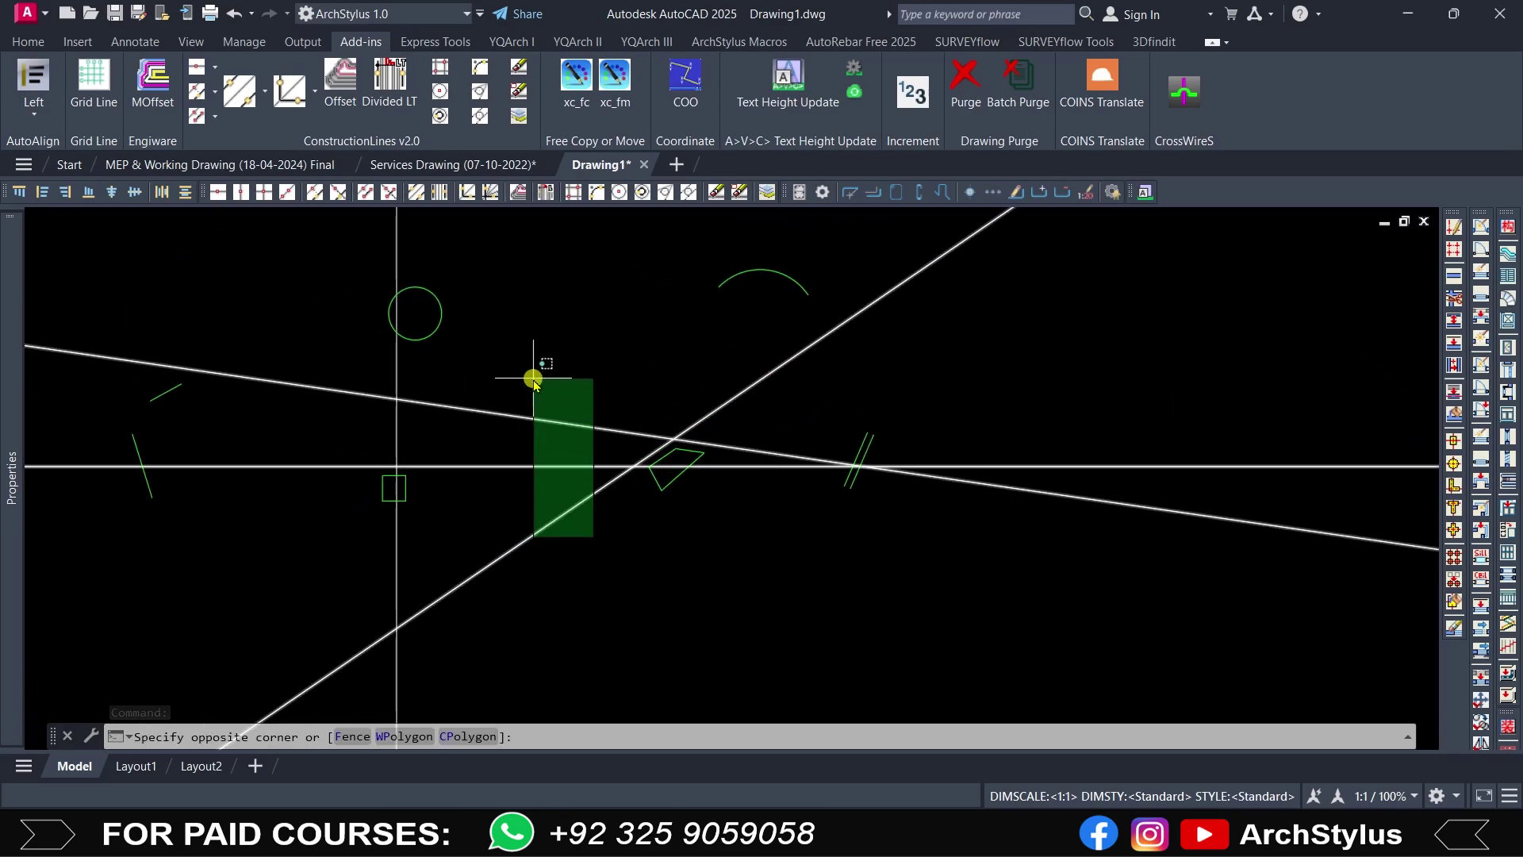
{"action": "left_click", "coordinate": [533, 374]}
{"action": "key", "text": "Delete"}
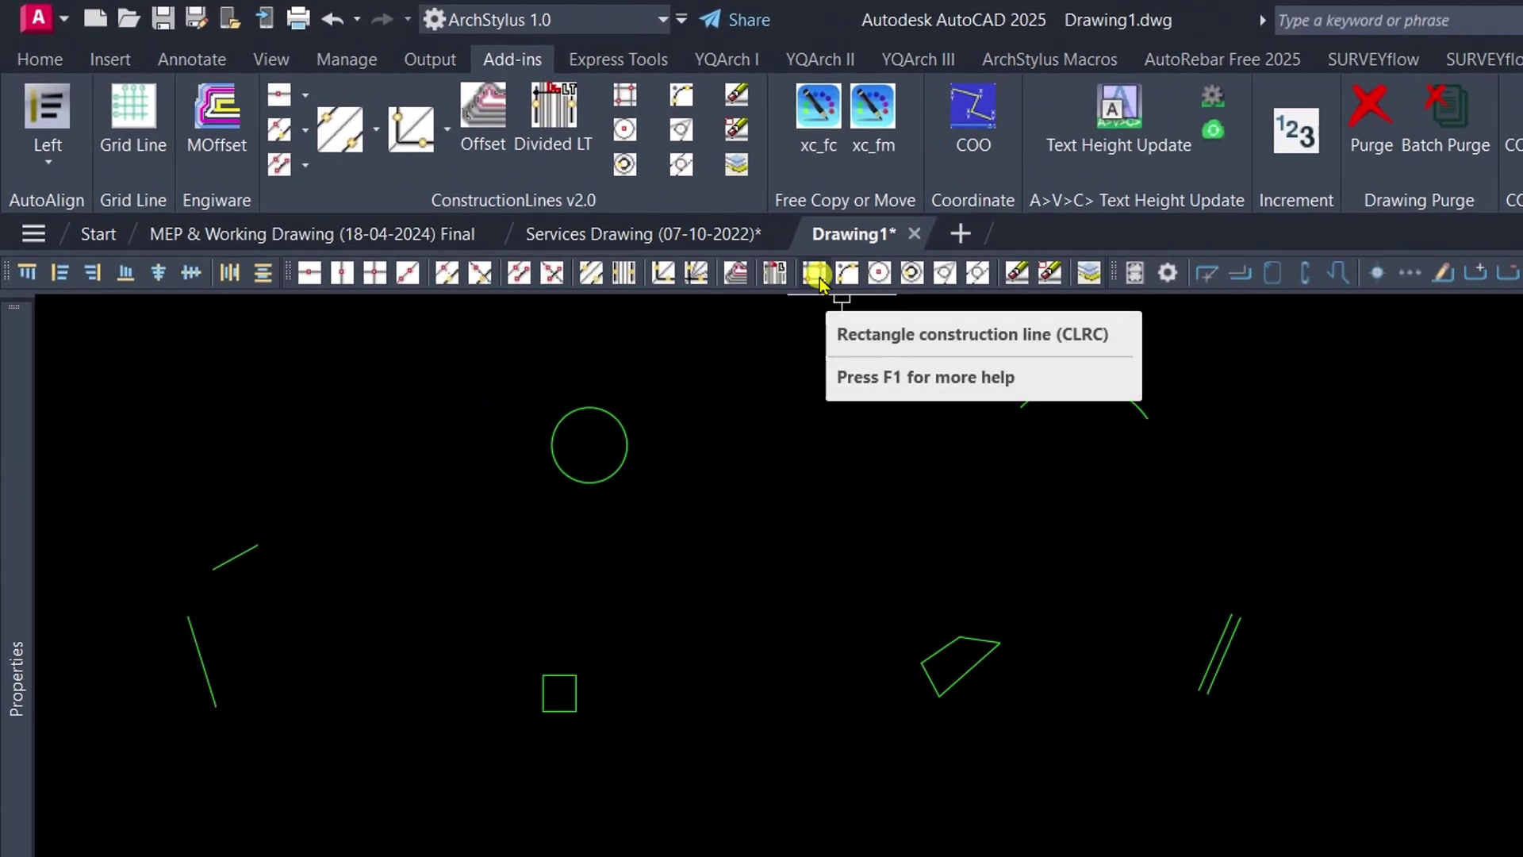
Step: Add horizontal construction lines through the square's upper and lower corners and vertical ones through its left and right corners
{"action": "scroll", "coordinate": [563, 695], "scroll_direction": "up", "scroll_amount": 4}
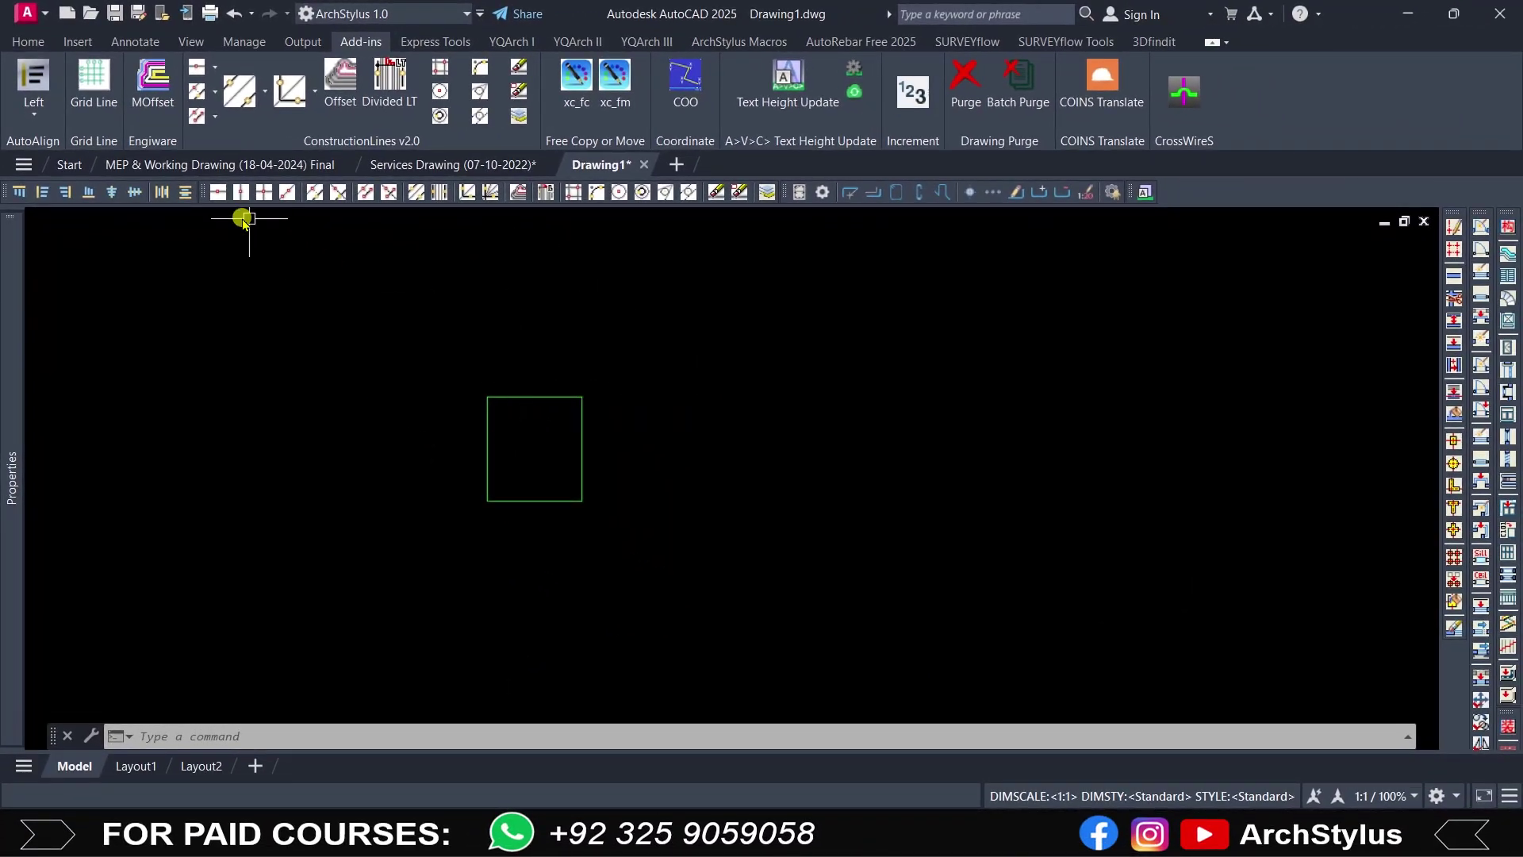
{"action": "left_click", "coordinate": [220, 198]}
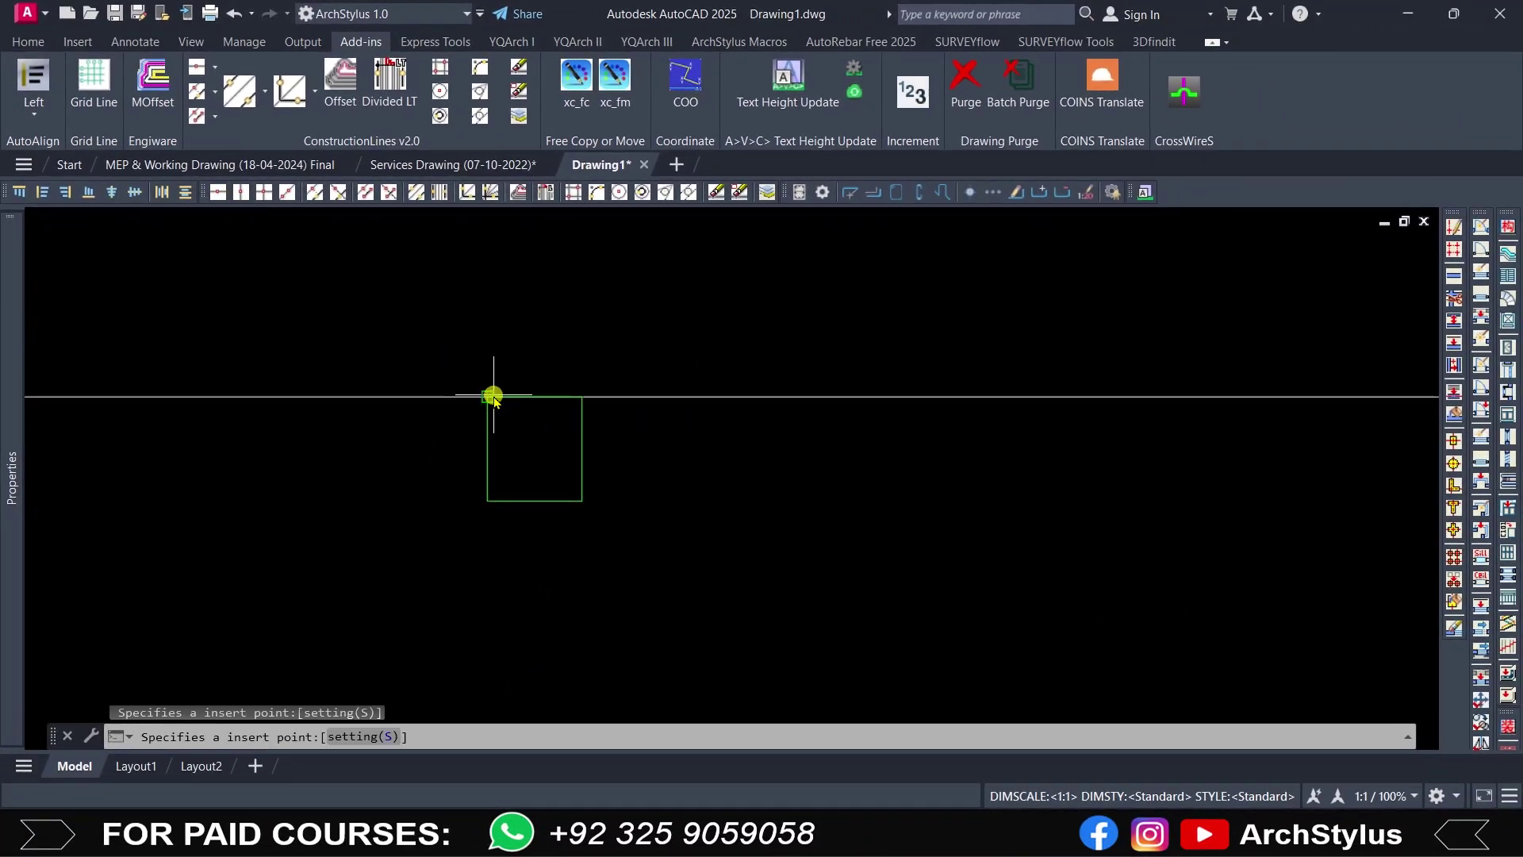
{"action": "left_click", "coordinate": [487, 498]}
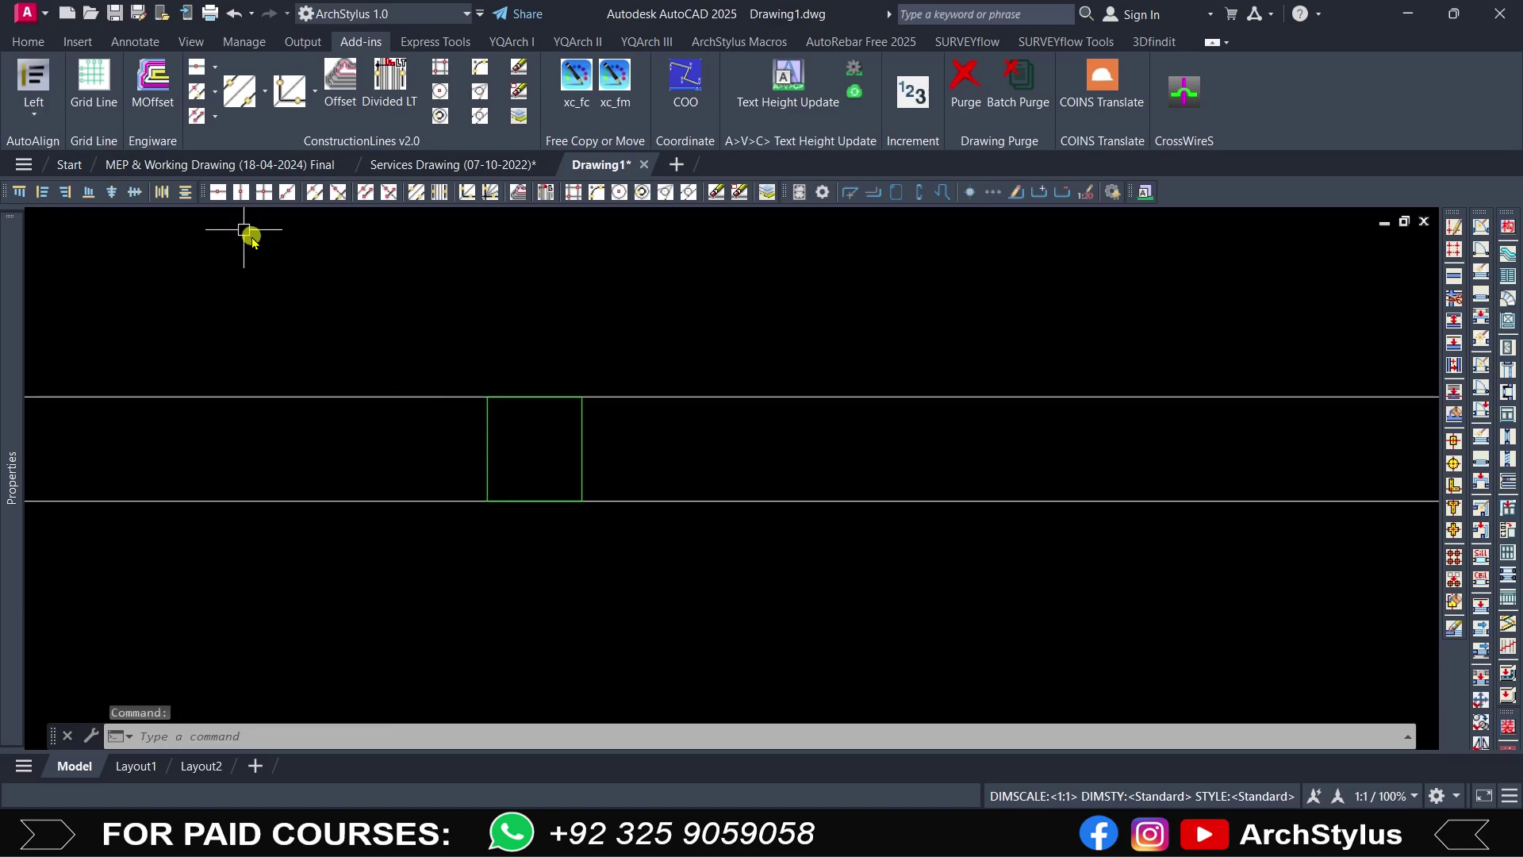
{"action": "key", "text": "Return"}
{"action": "left_click", "coordinate": [496, 395]}
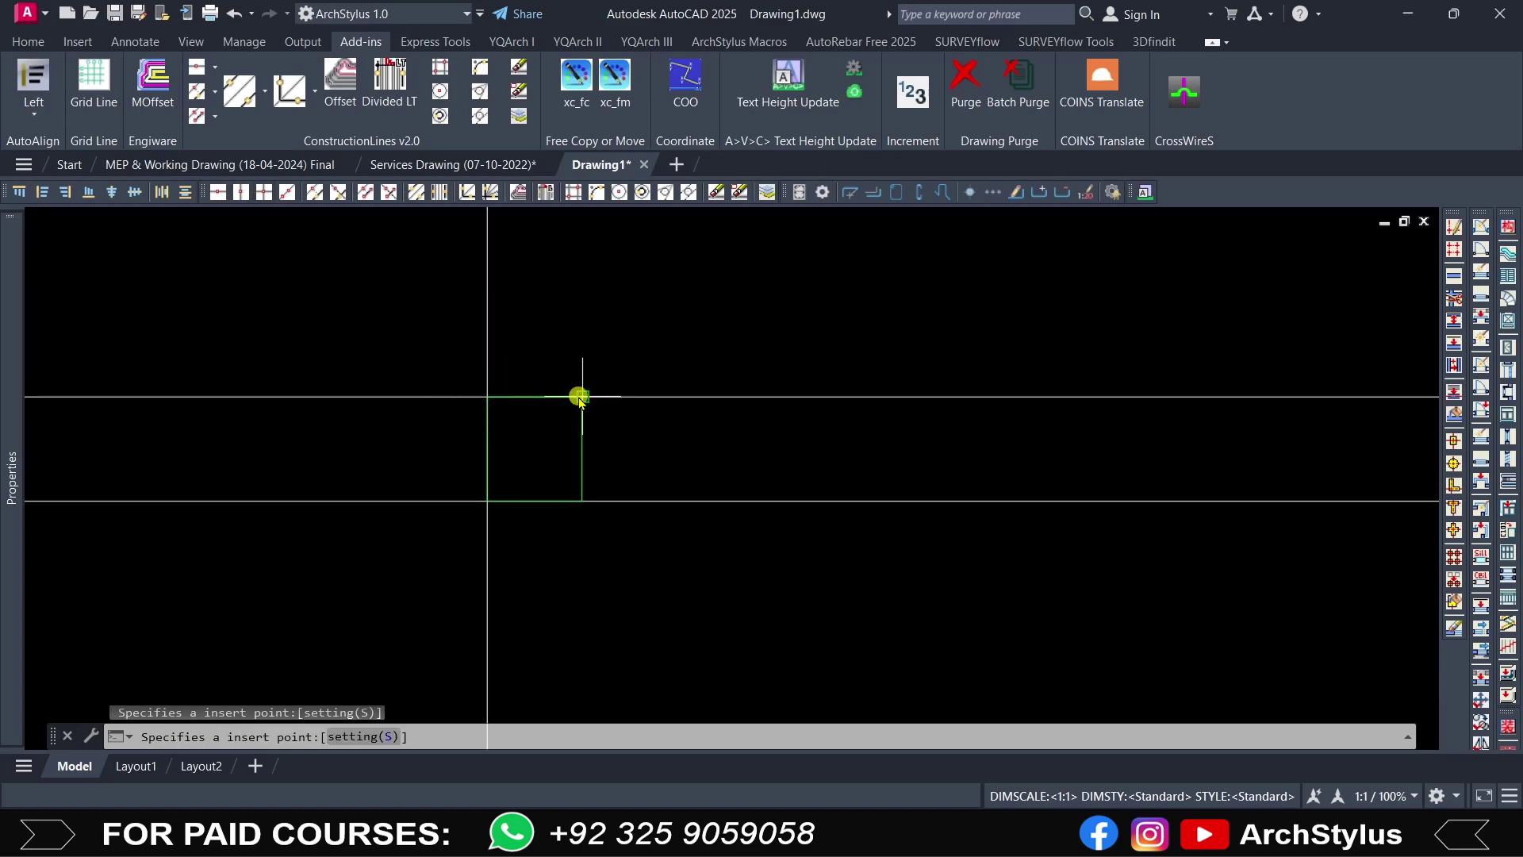
{"action": "key", "text": "Escape"}
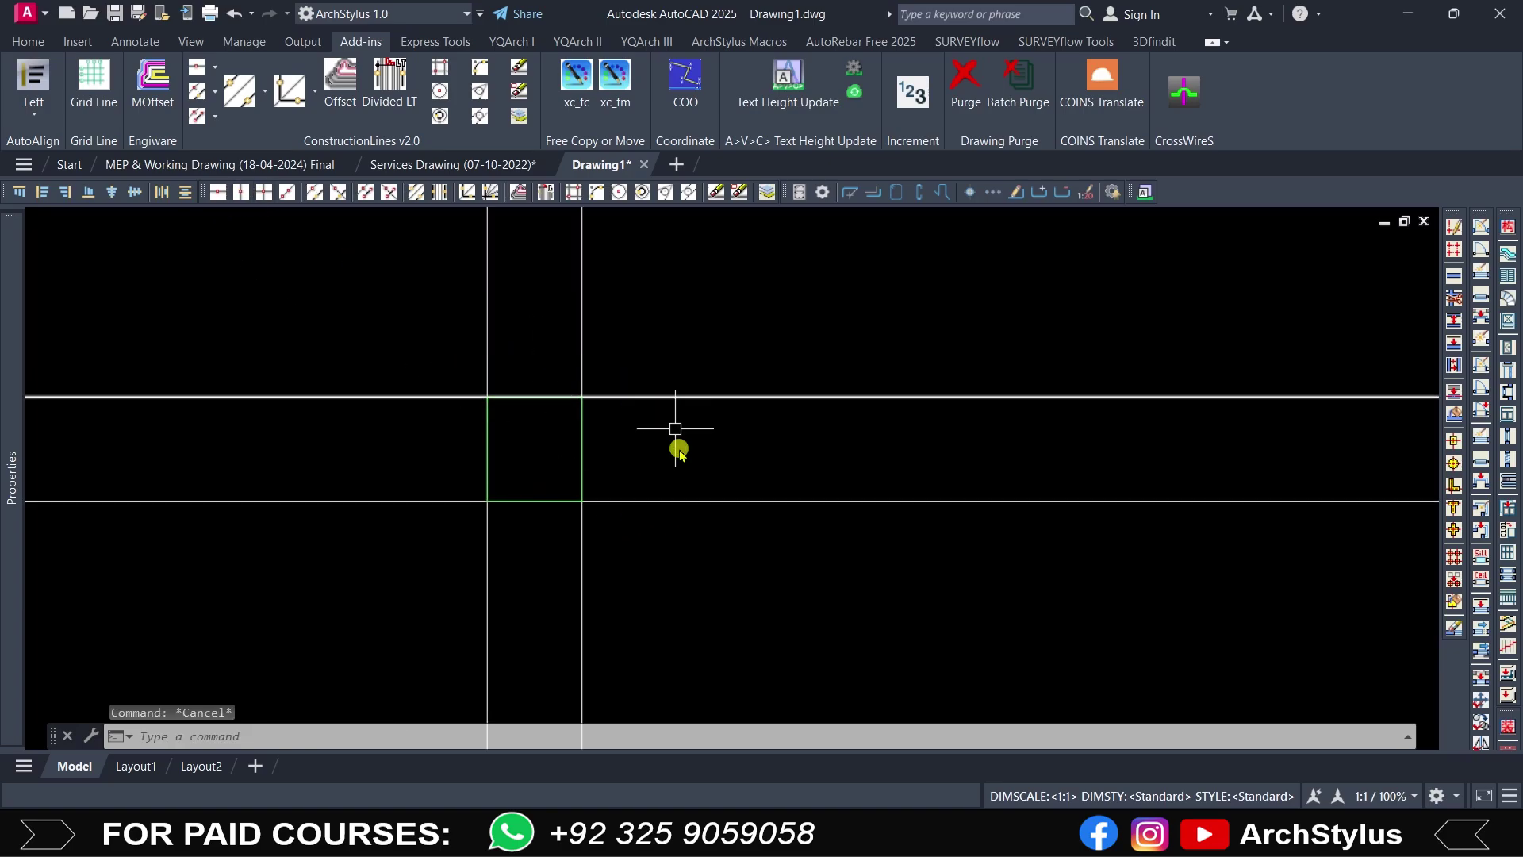
Step: Erase the horizontal and vertical construction lines running along the square's four edges
{"action": "left_click", "coordinate": [884, 568]}
{"action": "type", "text": "e"}
{"action": "key", "text": "Return"}
{"action": "left_click", "coordinate": [754, 245]}
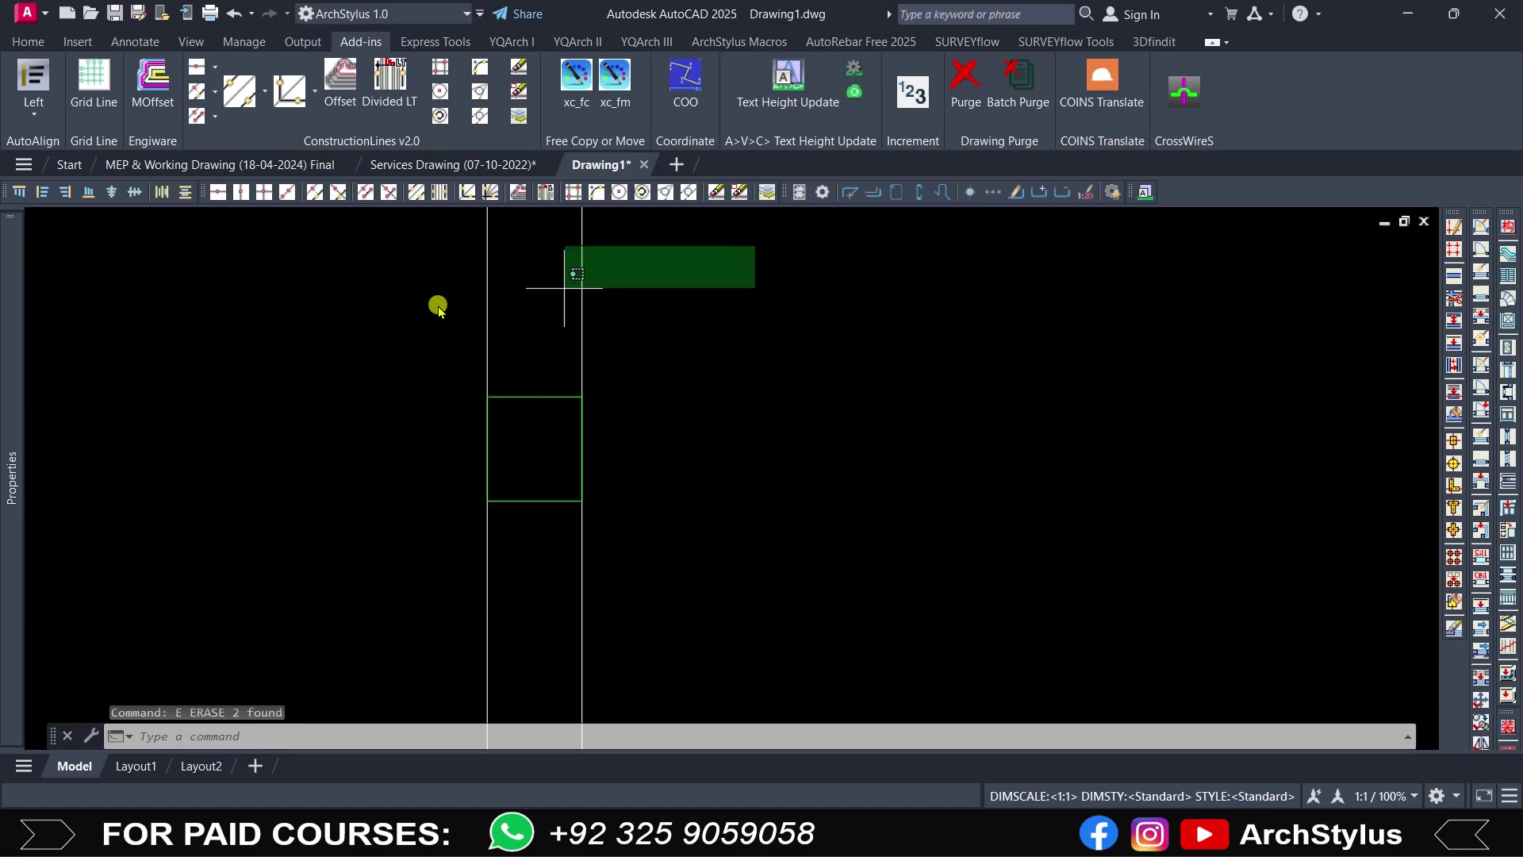
{"action": "left_click", "coordinate": [297, 341]}
{"action": "type", "text": "e"}
{"action": "key", "text": "Return"}
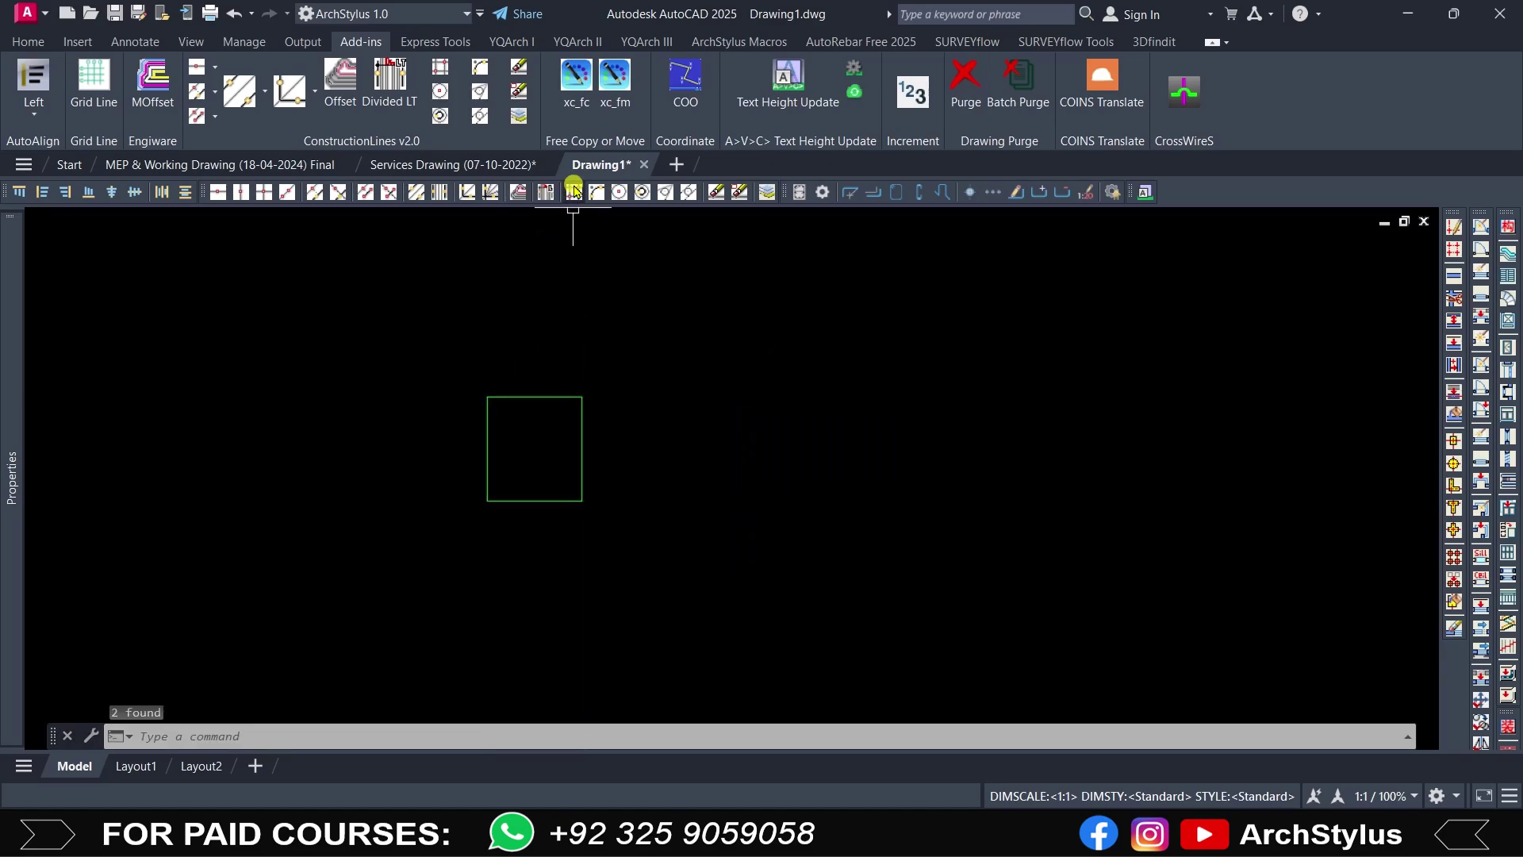
Step: Add rectangle construction lines (CLRC) using the square's upper-left and lower-right corners
{"action": "left_click", "coordinate": [573, 192]}
{"action": "left_click", "coordinate": [494, 398]}
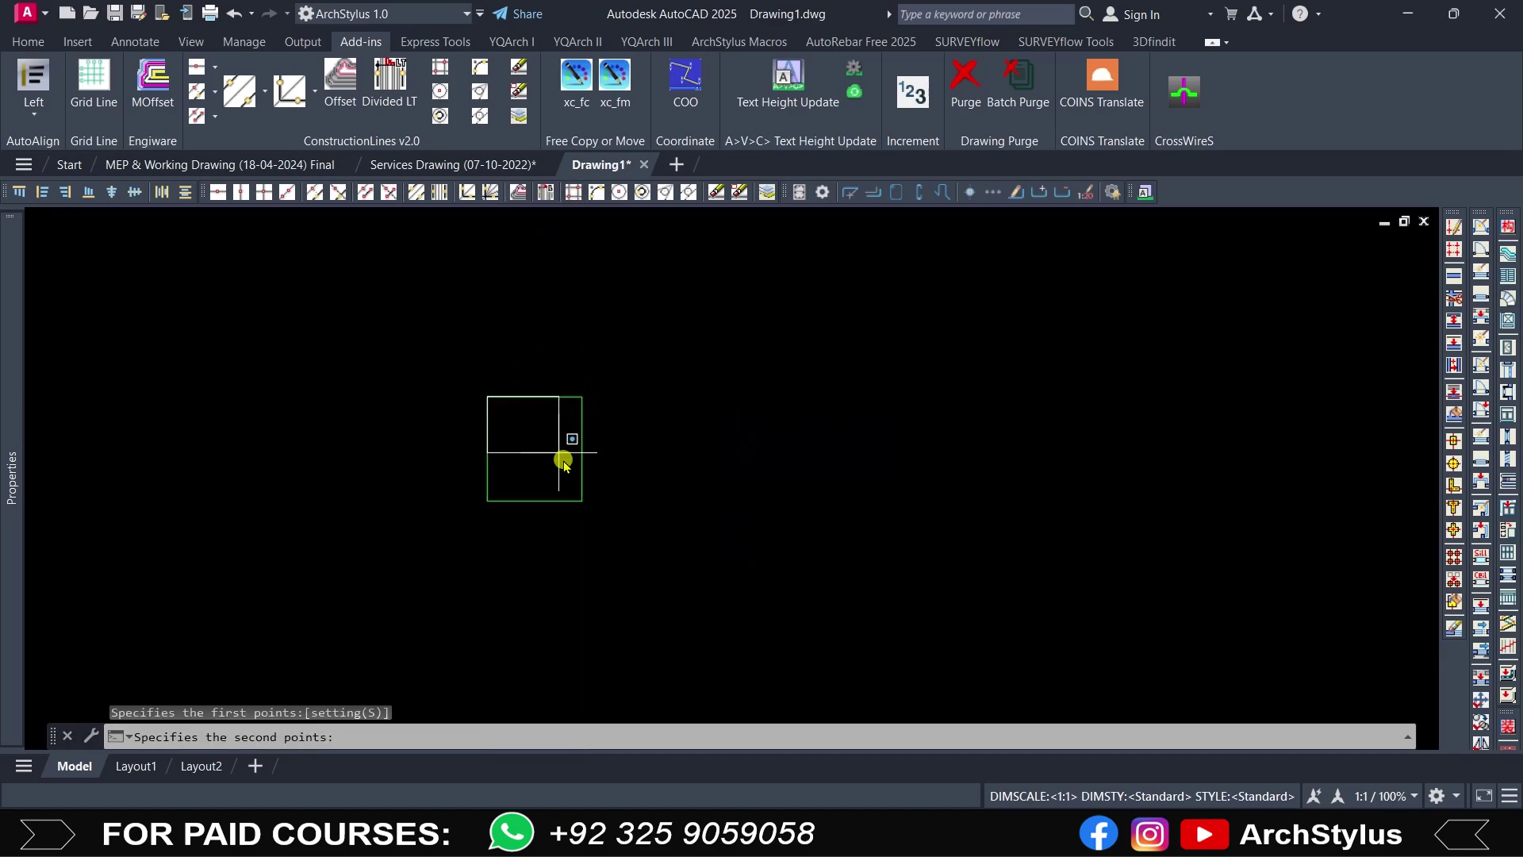
{"action": "left_click", "coordinate": [582, 500]}
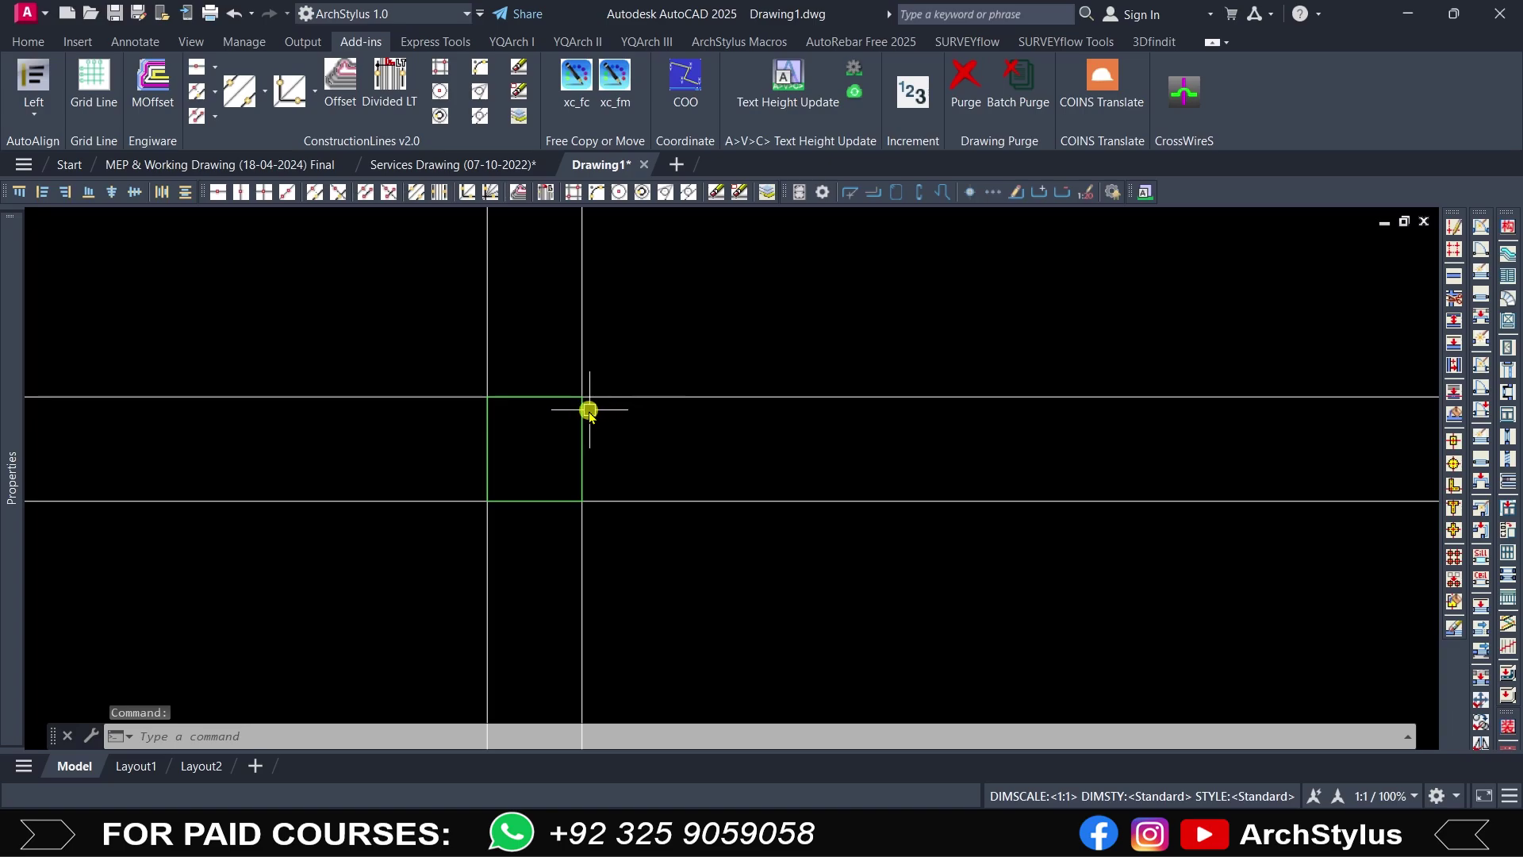
{"action": "scroll", "coordinate": [476, 428], "scroll_direction": "down", "scroll_amount": 6}
{"action": "key", "text": "Escape"}
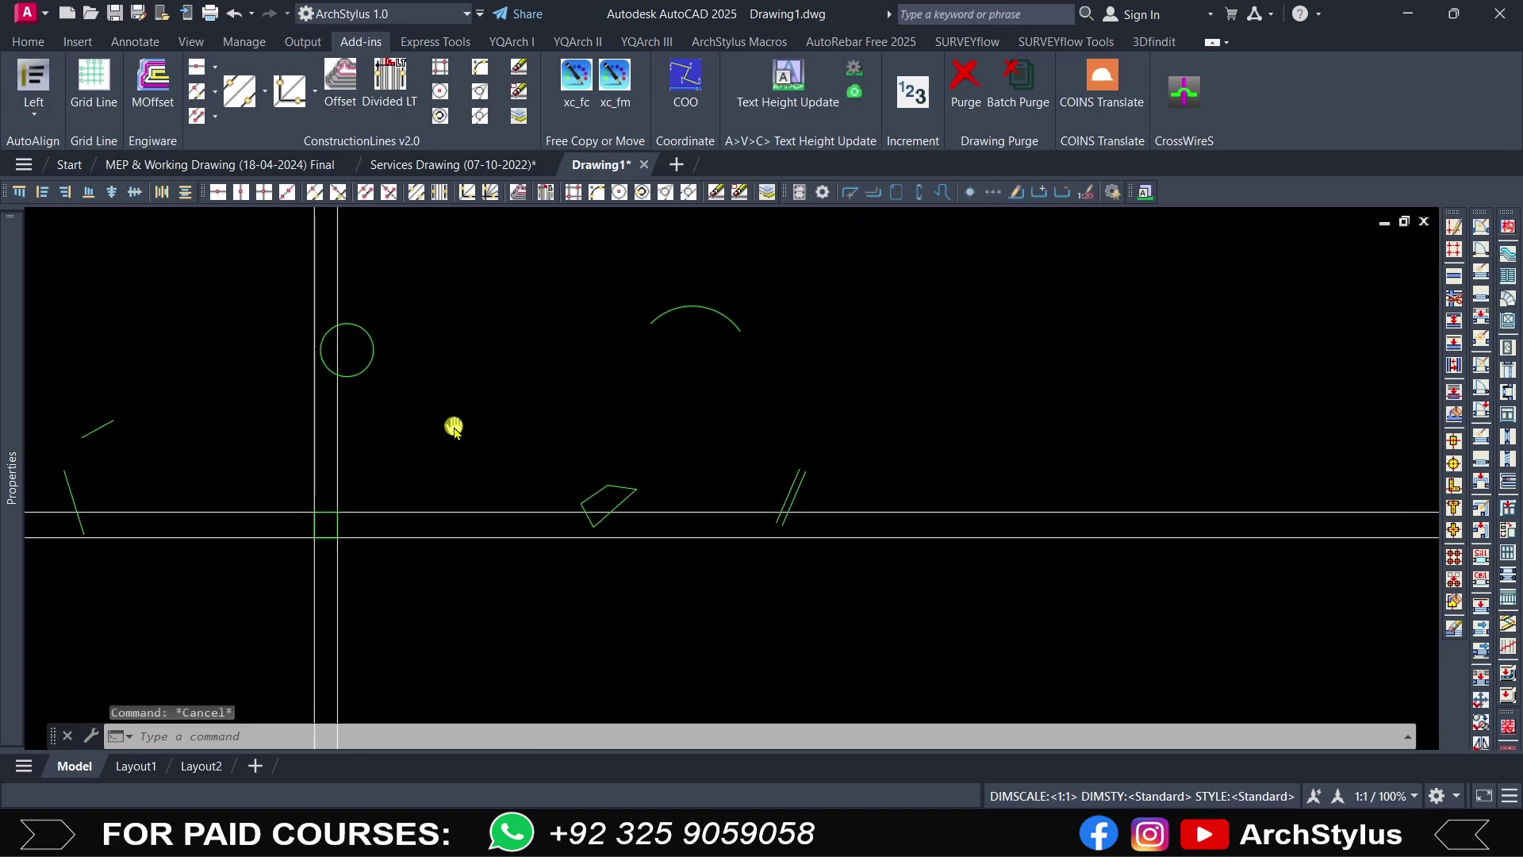
Step: Add a second set of rectangle construction lines from two free corners in the empty area between the circle and the arc
{"action": "key", "text": "Return"}
{"action": "left_click", "coordinate": [476, 289]}
{"action": "left_click", "coordinate": [547, 391]}
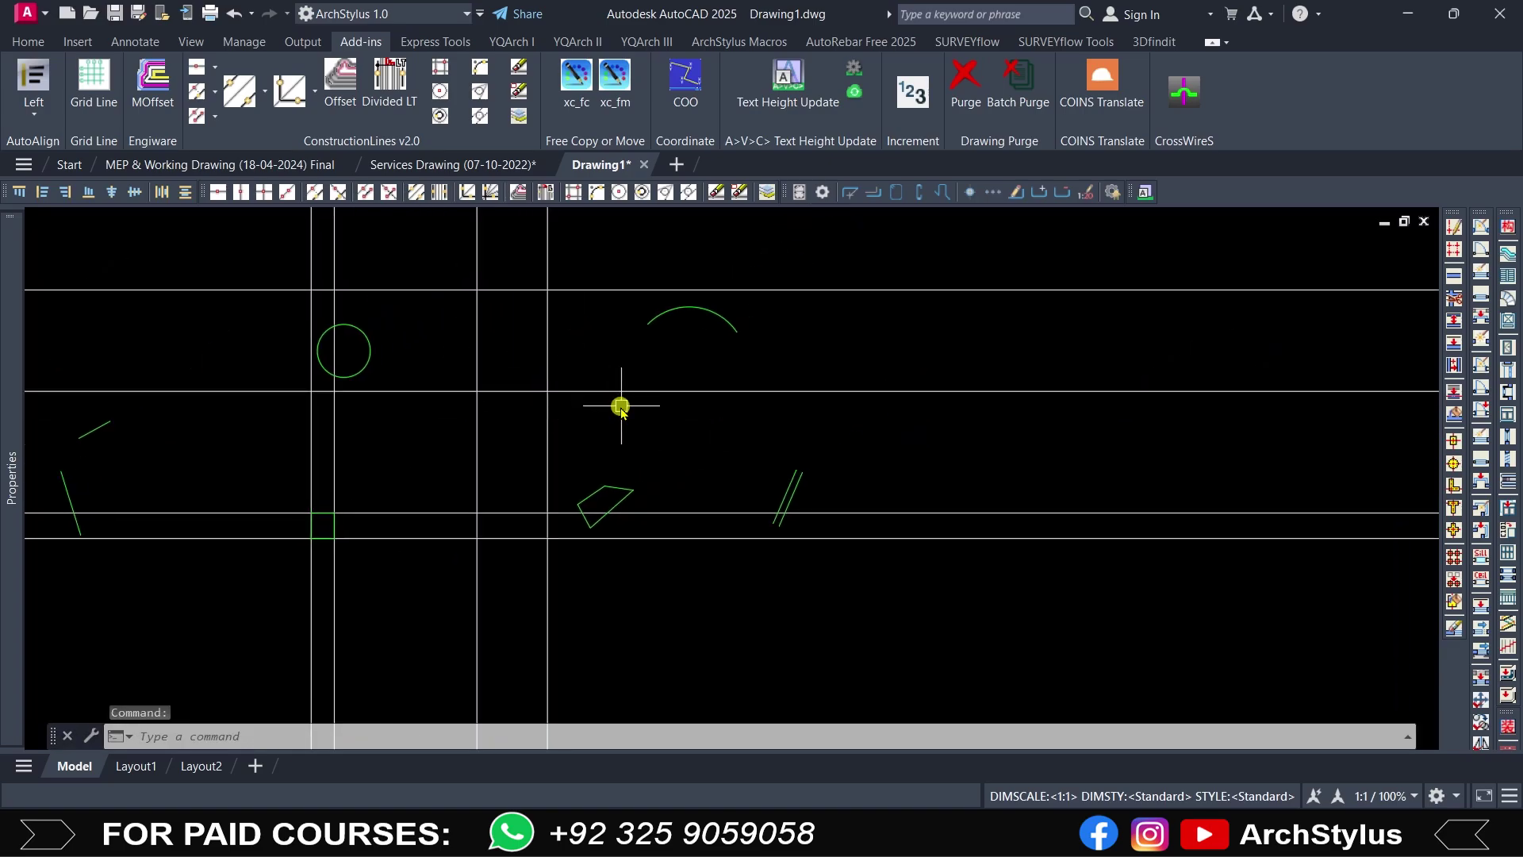
Step: Erase both sets of rectangle construction lines, keeping the green shapes
{"action": "left_click", "coordinate": [565, 431]}
{"action": "left_click", "coordinate": [446, 279]}
{"action": "key", "text": "Delete"}
{"action": "left_click", "coordinate": [466, 452]}
{"action": "left_click", "coordinate": [459, 554]}
{"action": "key", "text": "Delete"}
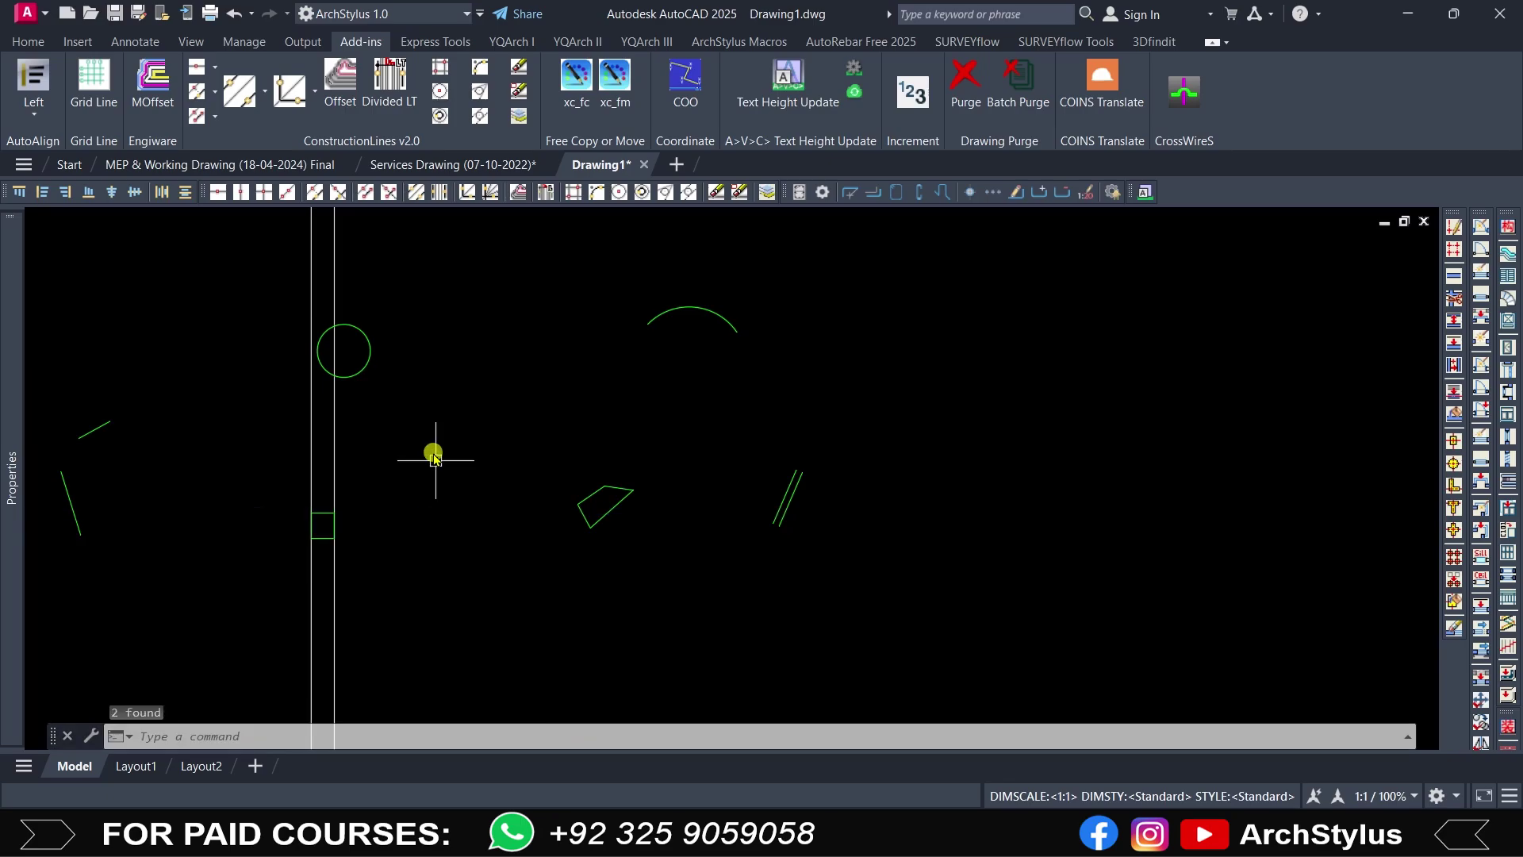
{"action": "left_click", "coordinate": [433, 456]}
{"action": "left_click", "coordinate": [278, 445]}
{"action": "key", "text": "Delete"}
{"action": "key", "text": "Escape"}
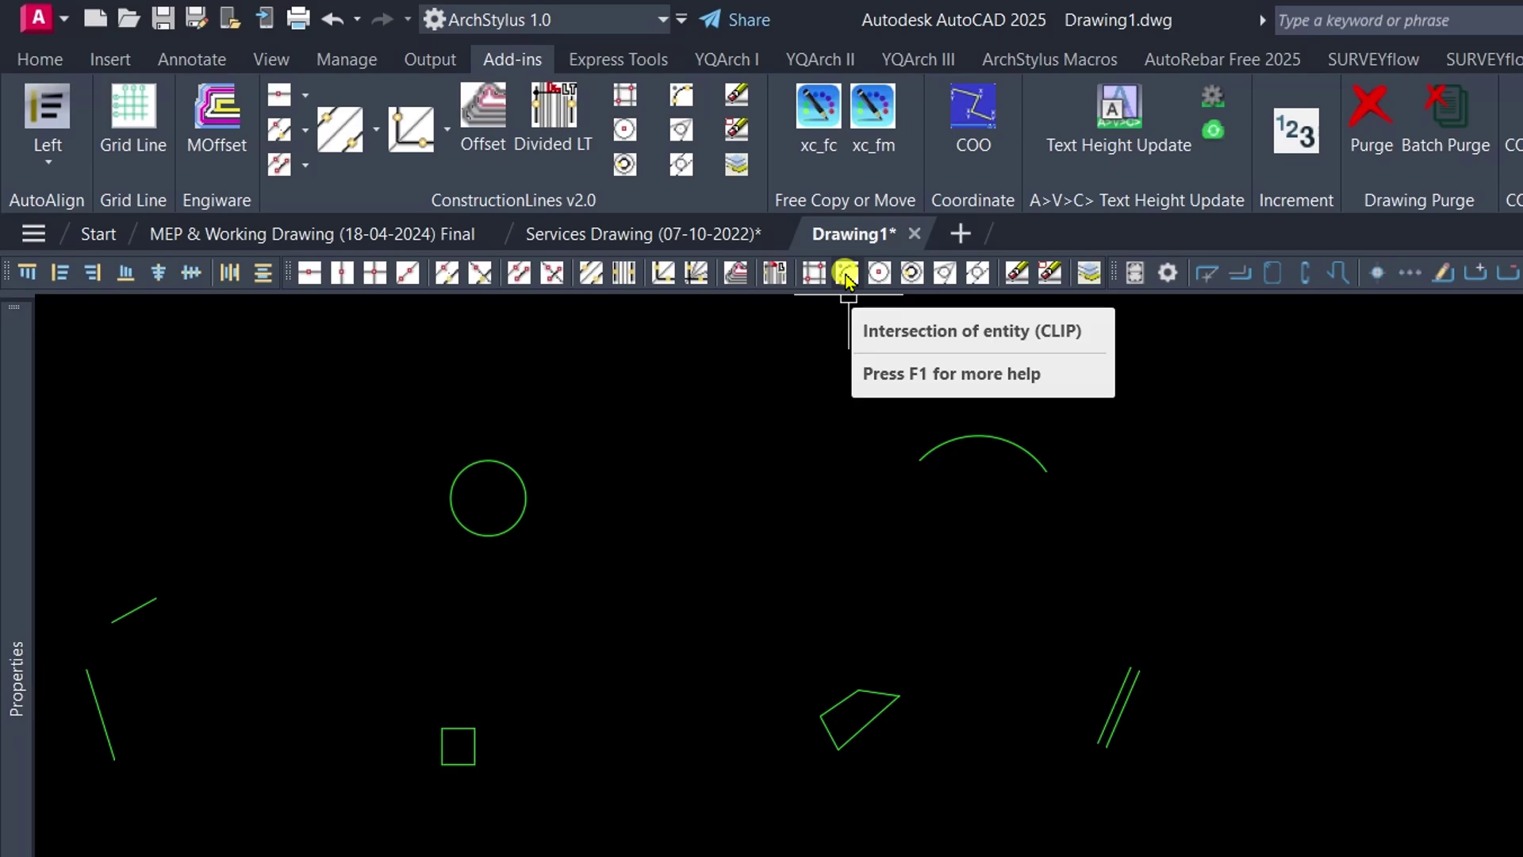
Step: Mark the intersection (CLIP) of the long slanted green line and the short green line above it
{"action": "left_click", "coordinate": [846, 277]}
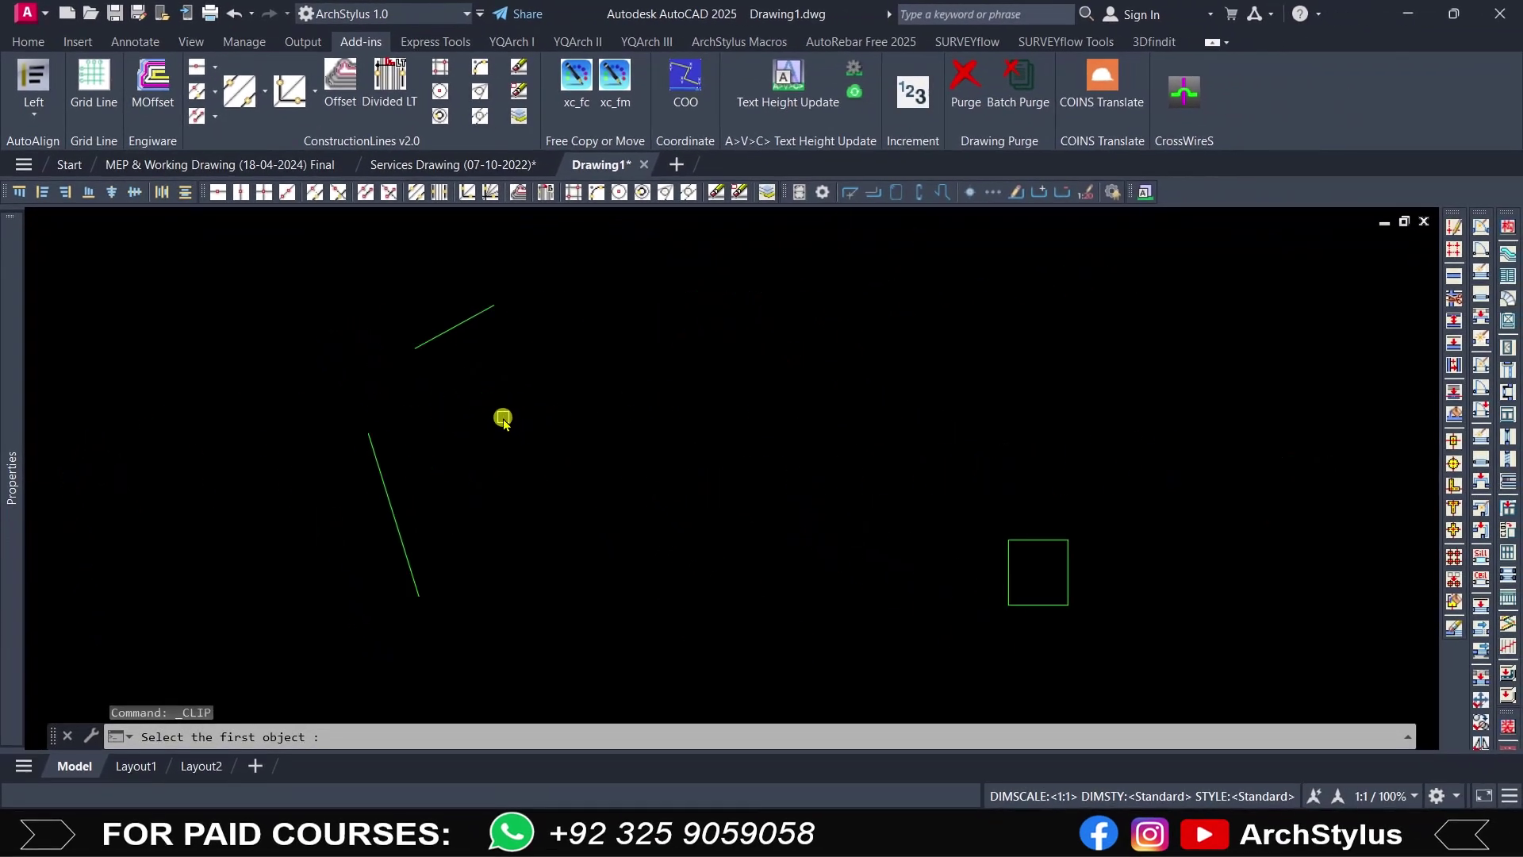
{"action": "middle_click_drag", "start_coordinate": [503, 418], "coordinate": [673, 350]}
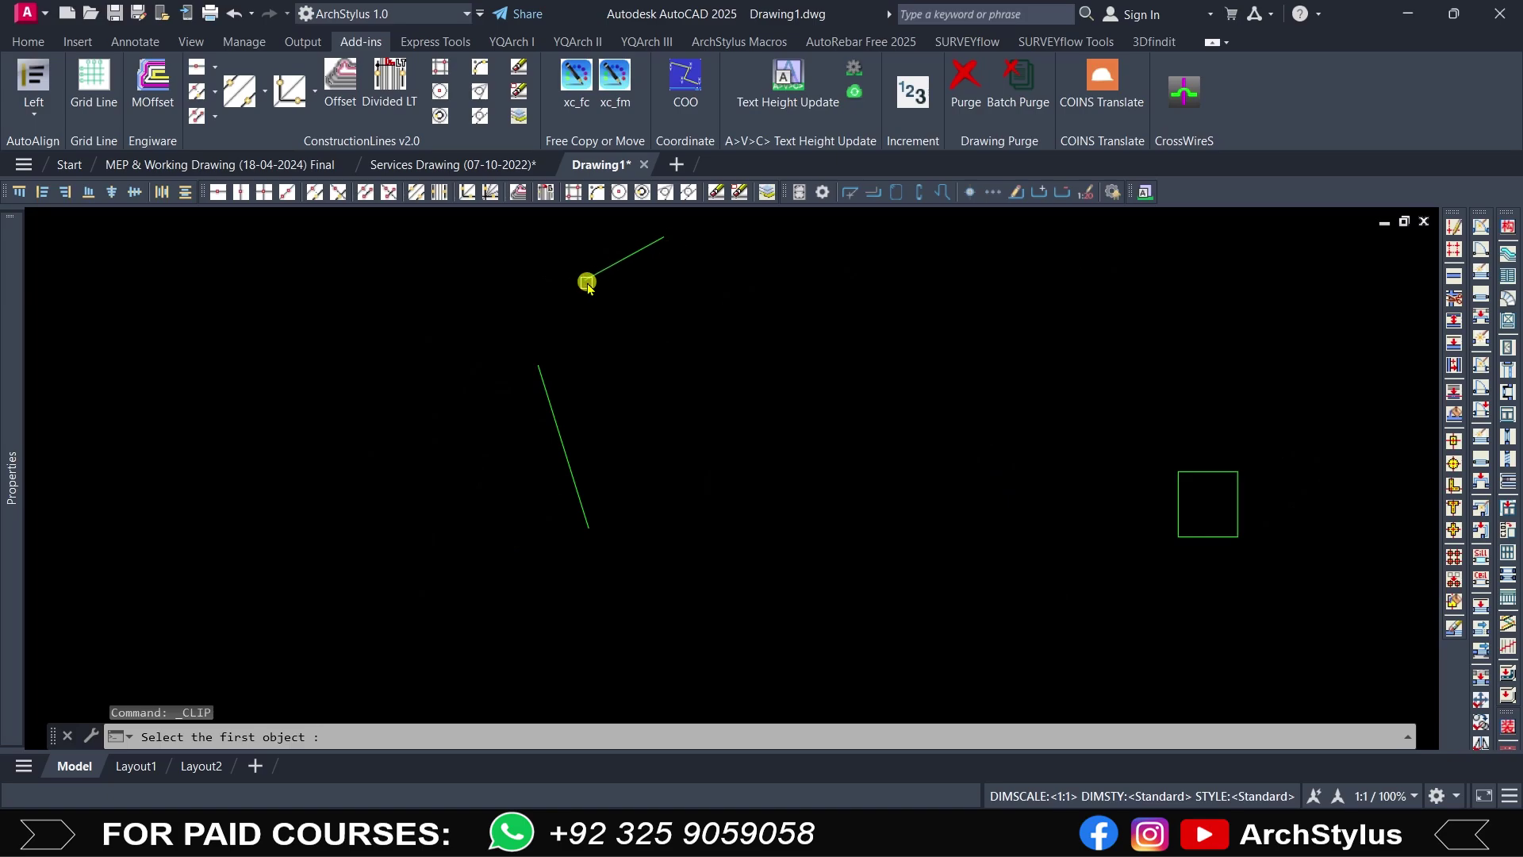
{"action": "middle_click_drag", "start_coordinate": [537, 367], "coordinate": [542, 441]}
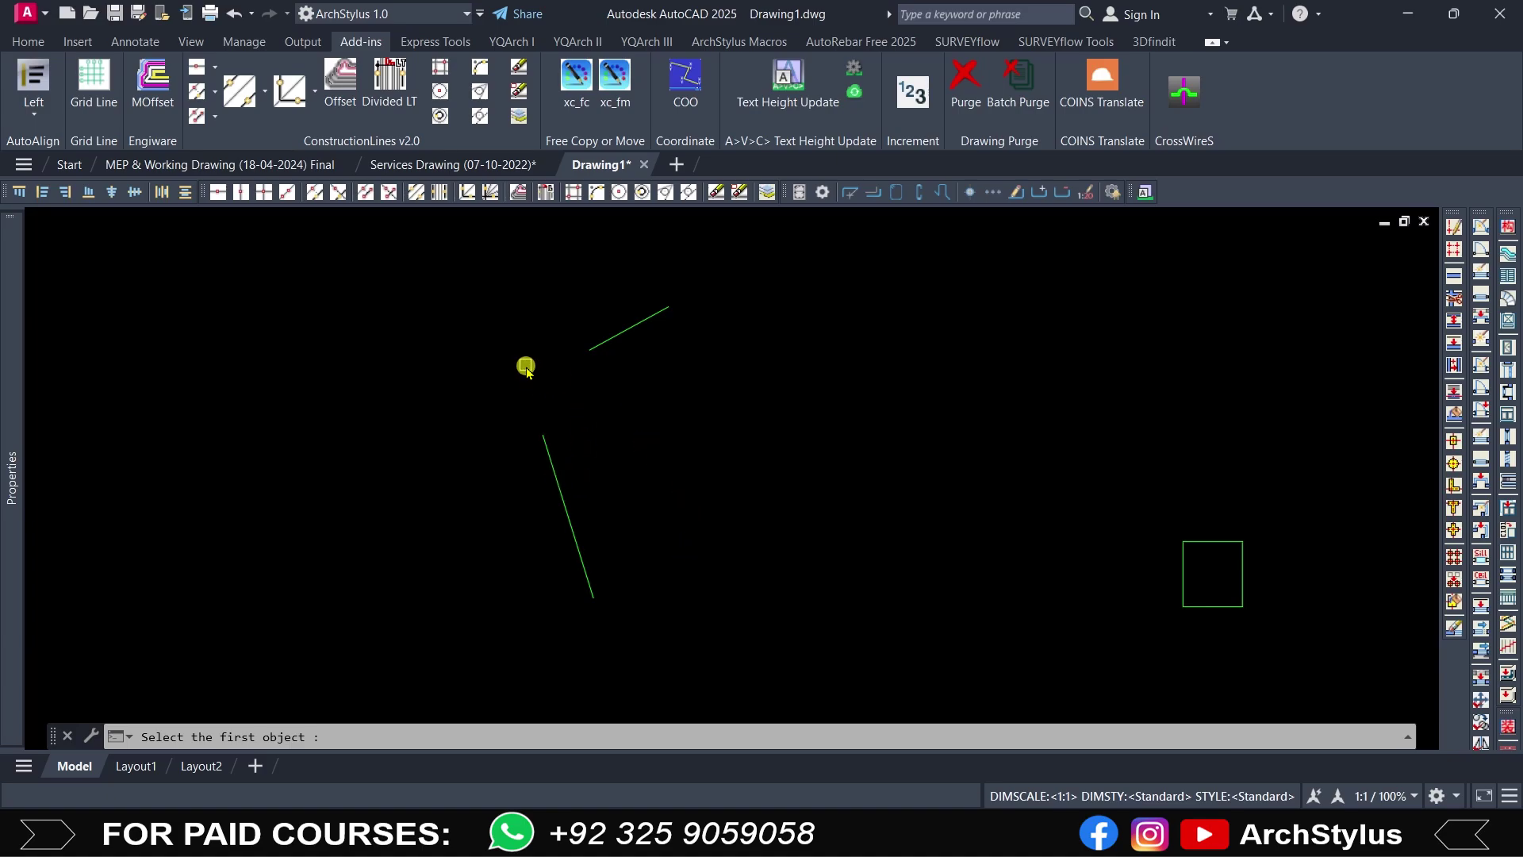
{"action": "left_click", "coordinate": [548, 466]}
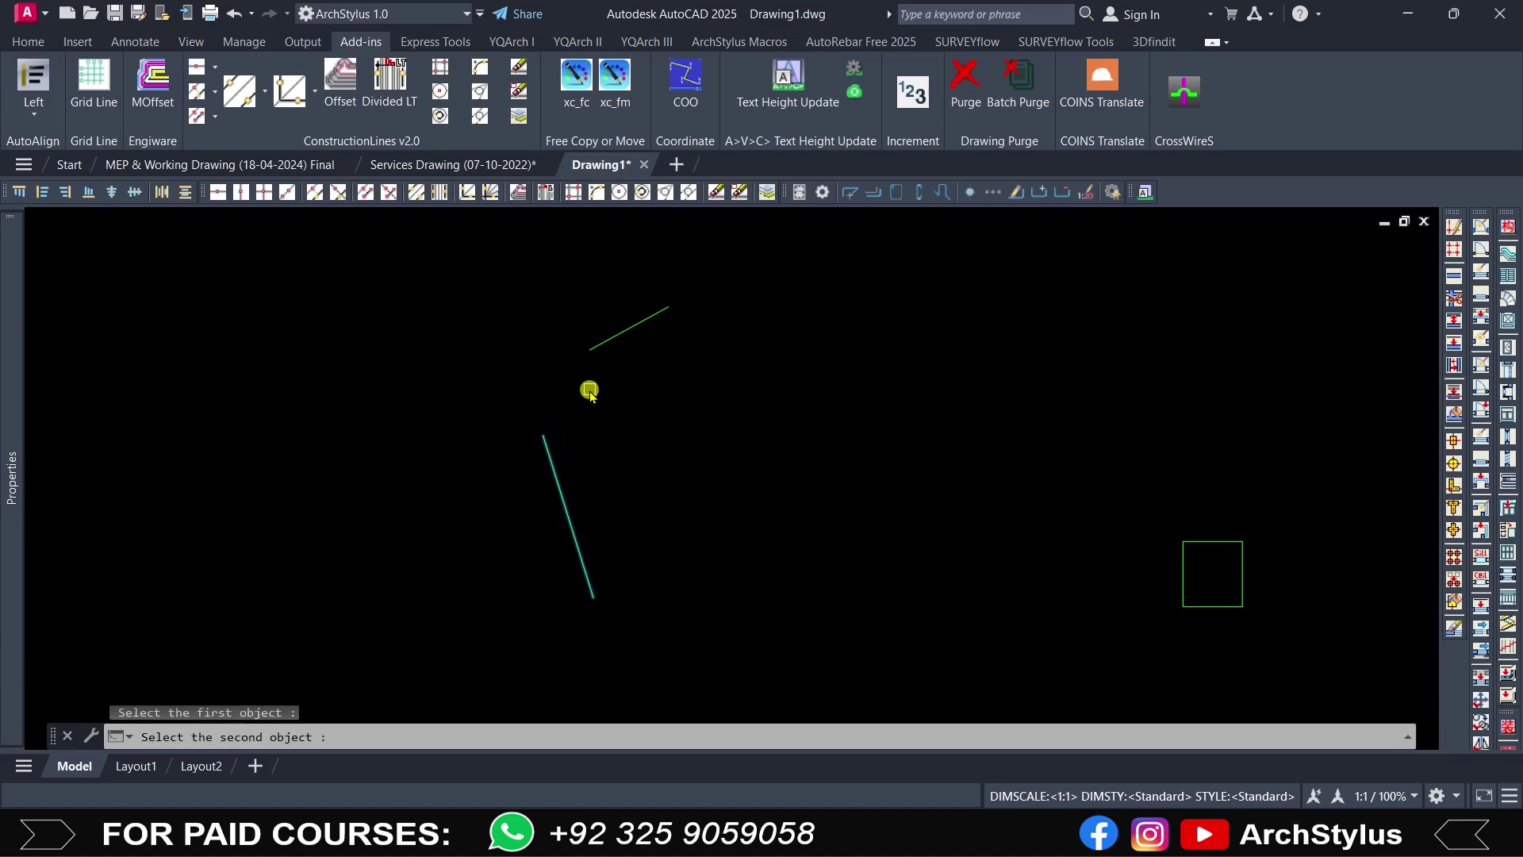
{"action": "left_click", "coordinate": [621, 332]}
{"action": "scroll", "coordinate": [515, 384], "scroll_direction": "up", "scroll_amount": 2}
{"action": "scroll", "coordinate": [547, 394], "scroll_direction": "down", "scroll_amount": 4}
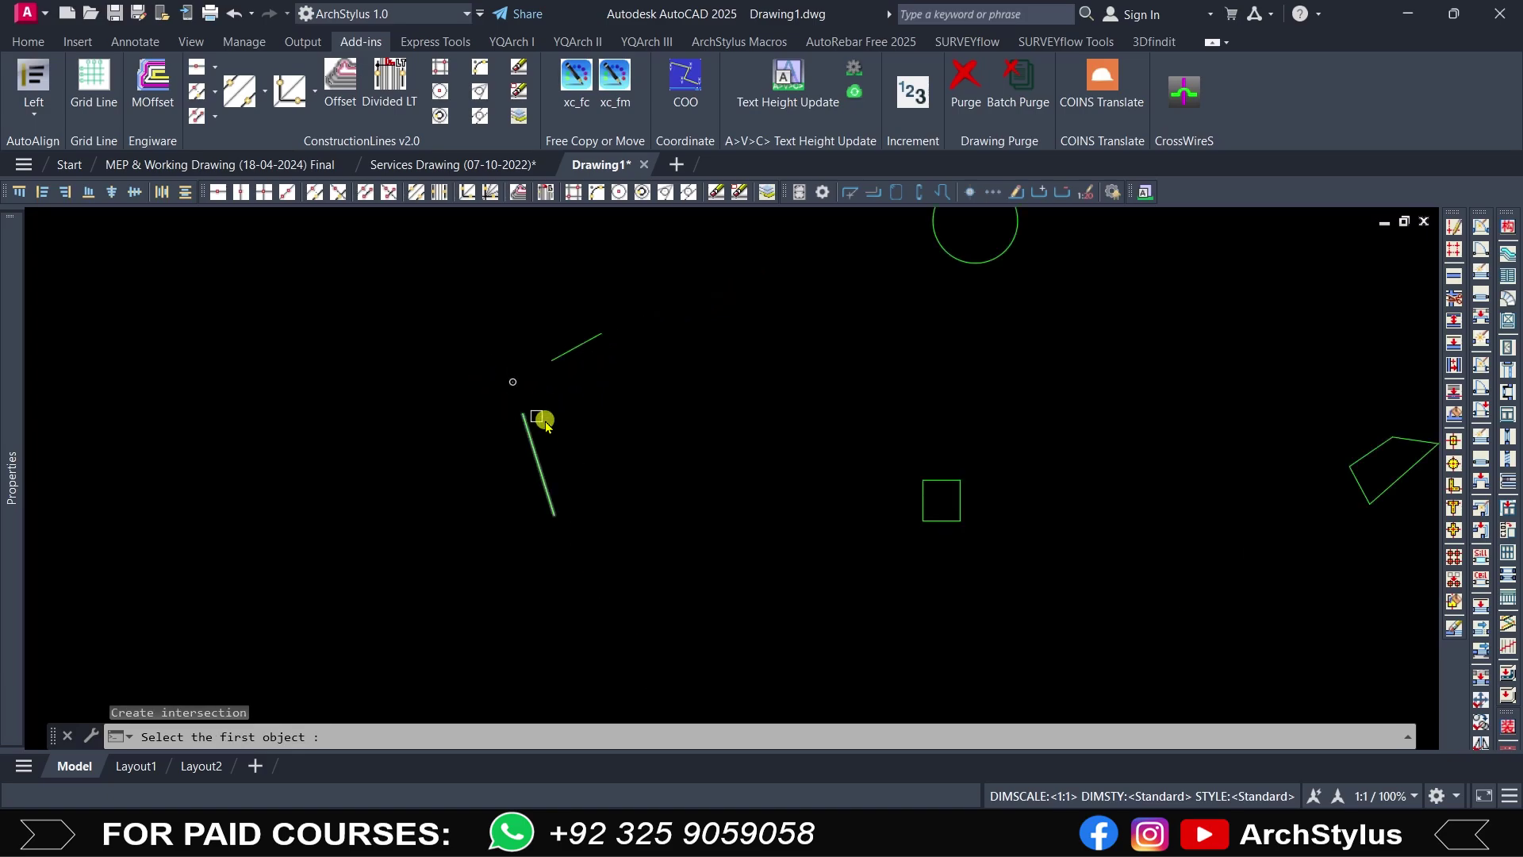
Step: Draw a slanted line to the right of the two separate green lines, running down to the right
{"action": "key", "text": "Escape"}
{"action": "type", "text": "l"}
{"action": "key", "text": "Return"}
{"action": "left_click", "coordinate": [617, 387]}
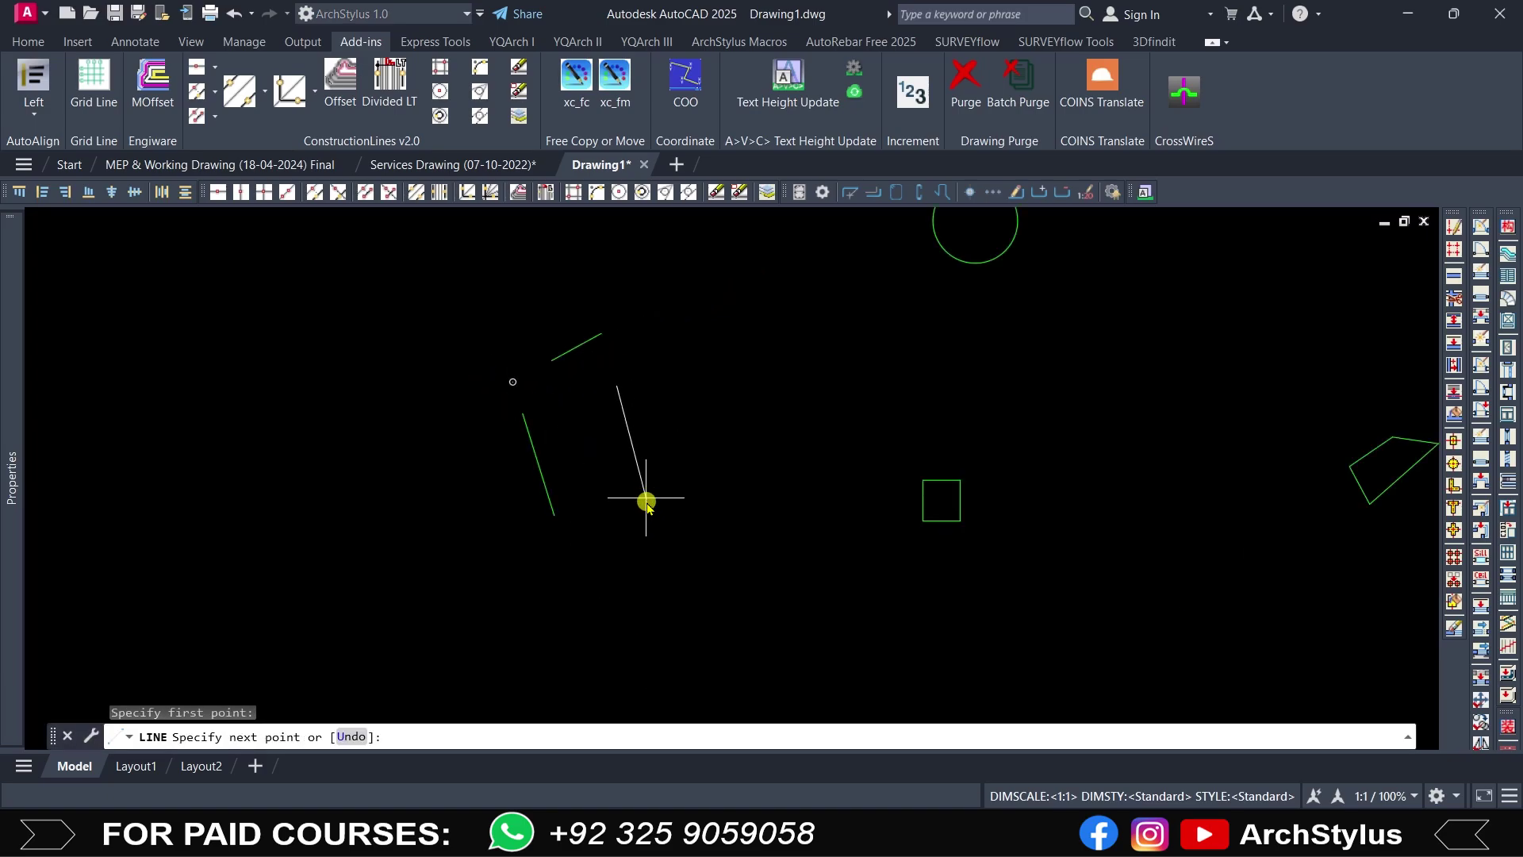
{"action": "left_click", "coordinate": [661, 503]}
{"action": "key", "text": "Escape"}
{"action": "scroll", "coordinate": [595, 381], "scroll_direction": "up", "scroll_amount": 2}
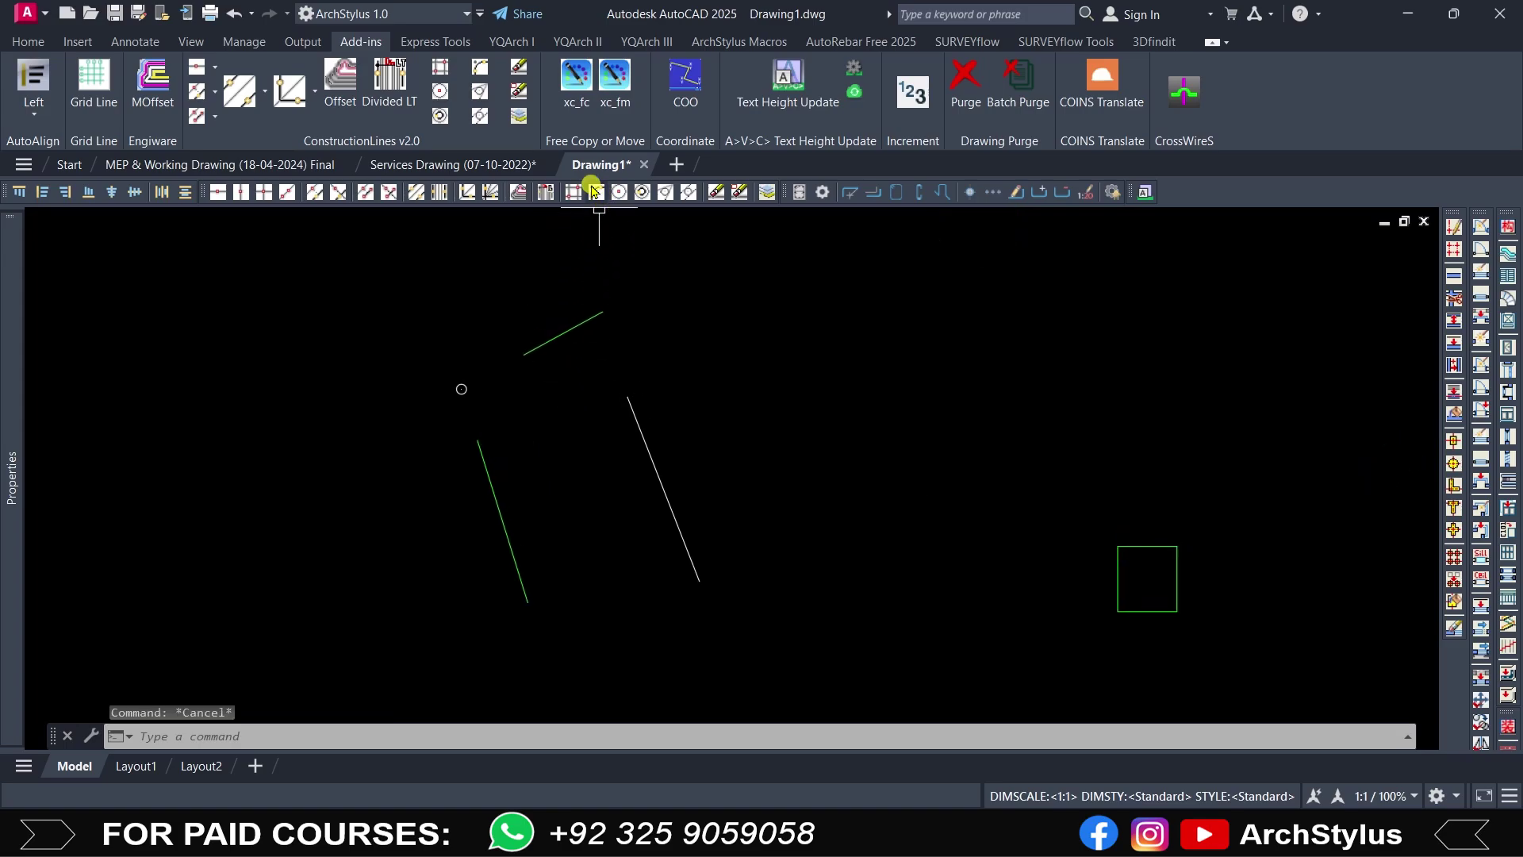
Step: Mark the intersection (CLIP) of the short green line and the new white line
{"action": "left_click", "coordinate": [594, 191]}
{"action": "left_click", "coordinate": [561, 335]}
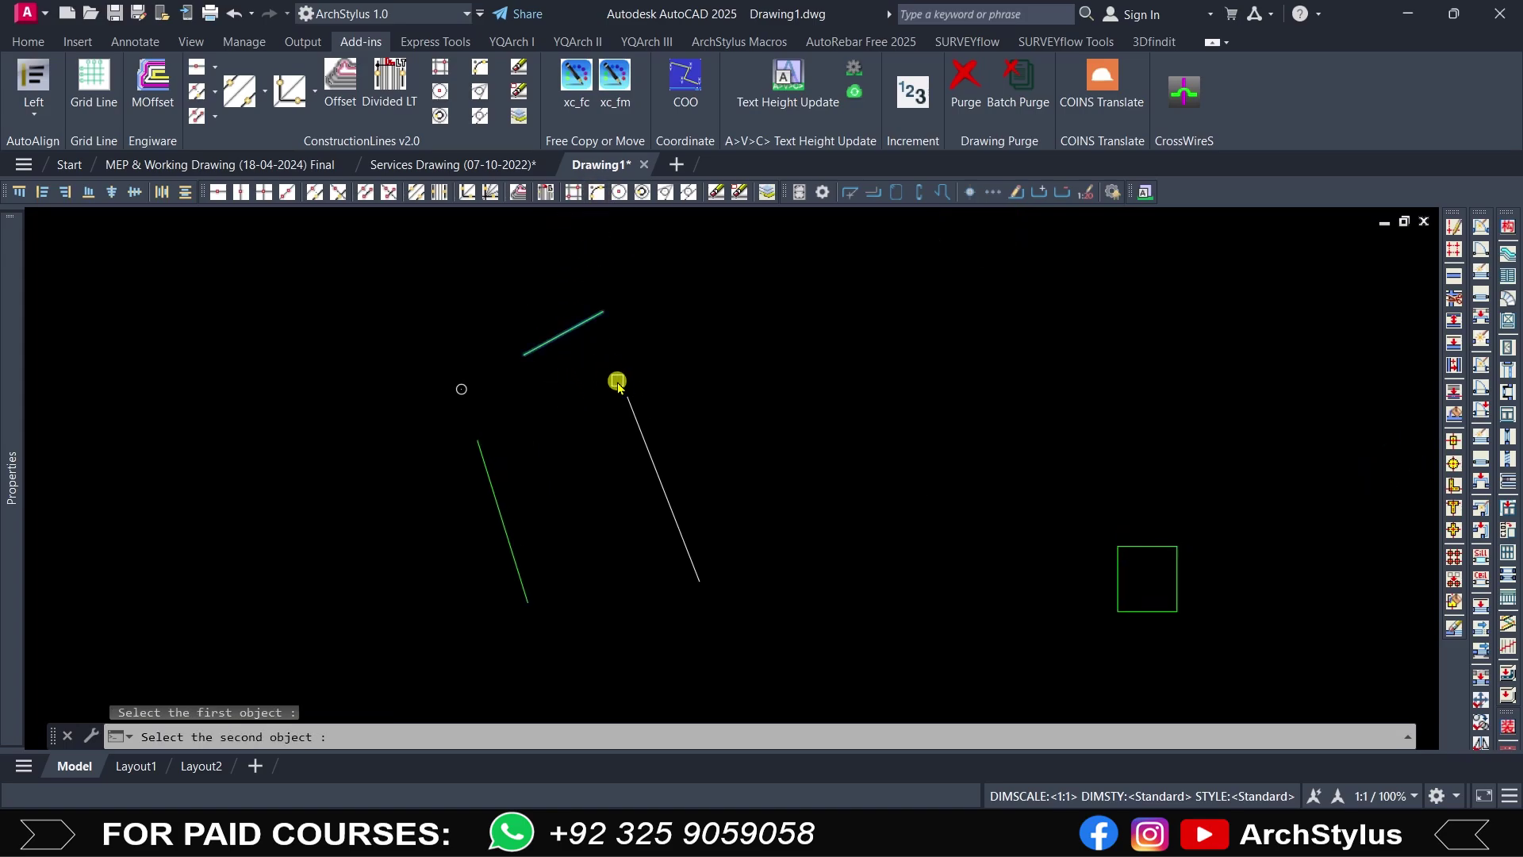
{"action": "left_click", "coordinate": [631, 408]}
{"action": "scroll", "coordinate": [594, 312], "scroll_direction": "up", "scroll_amount": 3}
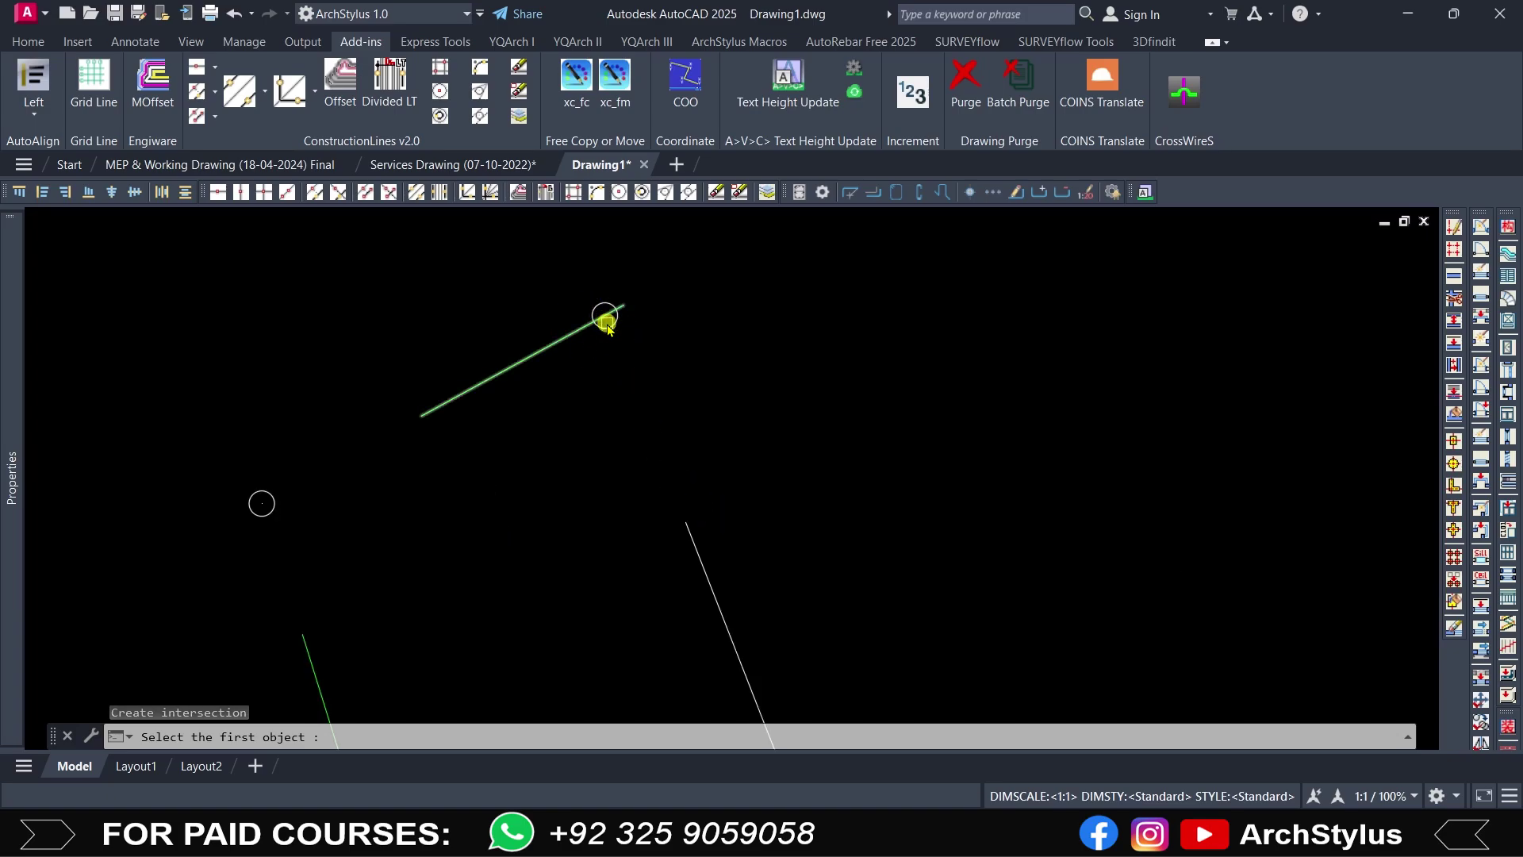
Step: Fillet the short green line with the white line so they meet at their marked intersection
{"action": "key", "text": "Escape"}
{"action": "type", "text": "f"}
{"action": "key", "text": "Return"}
{"action": "left_click", "coordinate": [579, 333]}
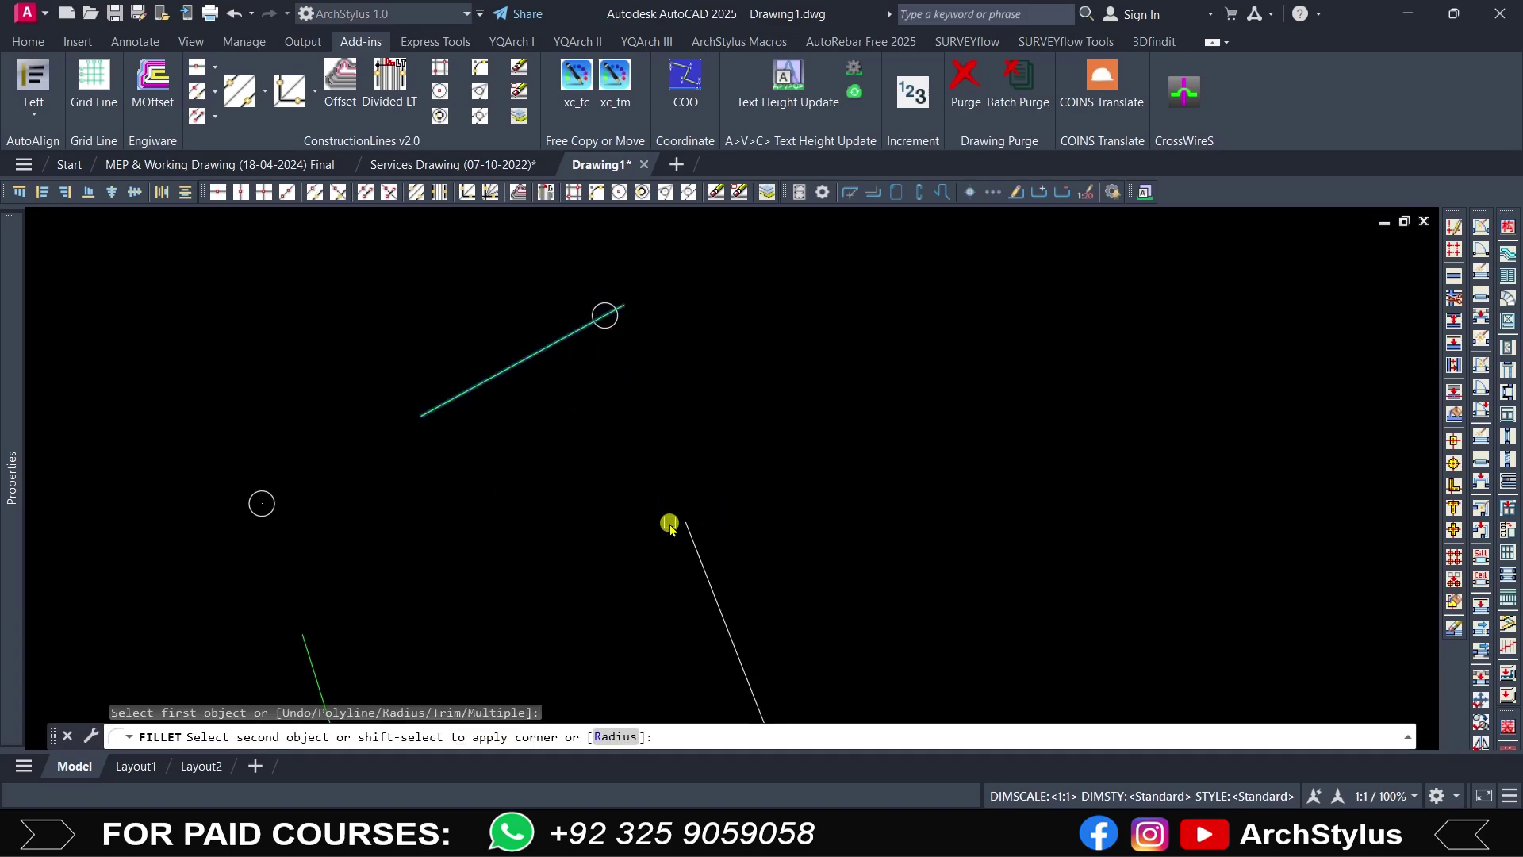
{"action": "left_click", "coordinate": [682, 537]}
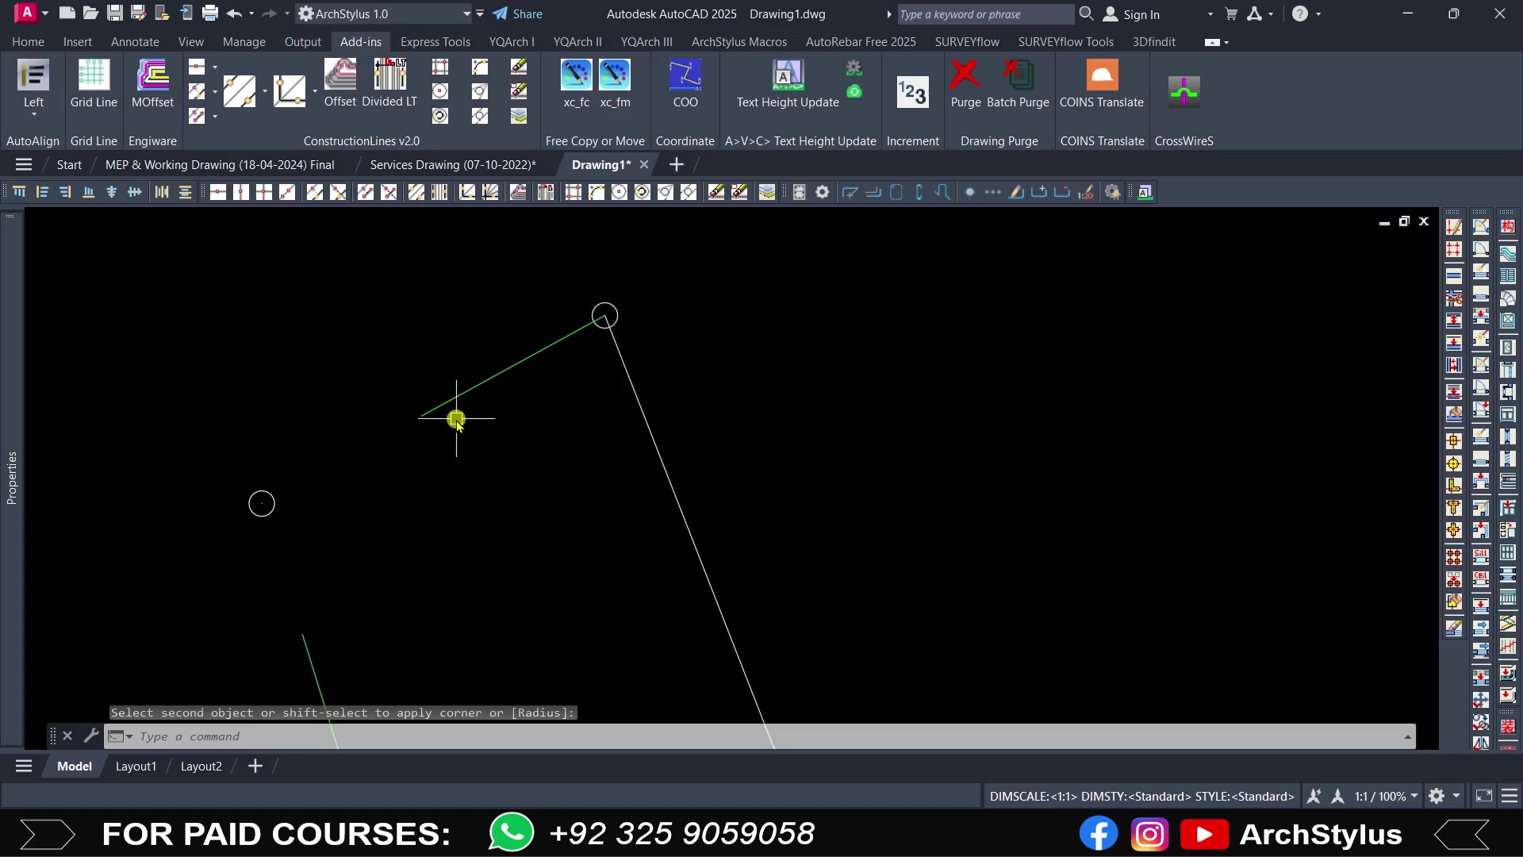
Step: Fillet the short green line with the long slanted green line so they meet at their marked intersection
{"action": "middle_click_drag", "start_coordinate": [444, 429], "coordinate": [534, 299]}
{"action": "key", "text": "Return"}
{"action": "left_click", "coordinate": [541, 280]}
{"action": "left_click", "coordinate": [431, 544]}
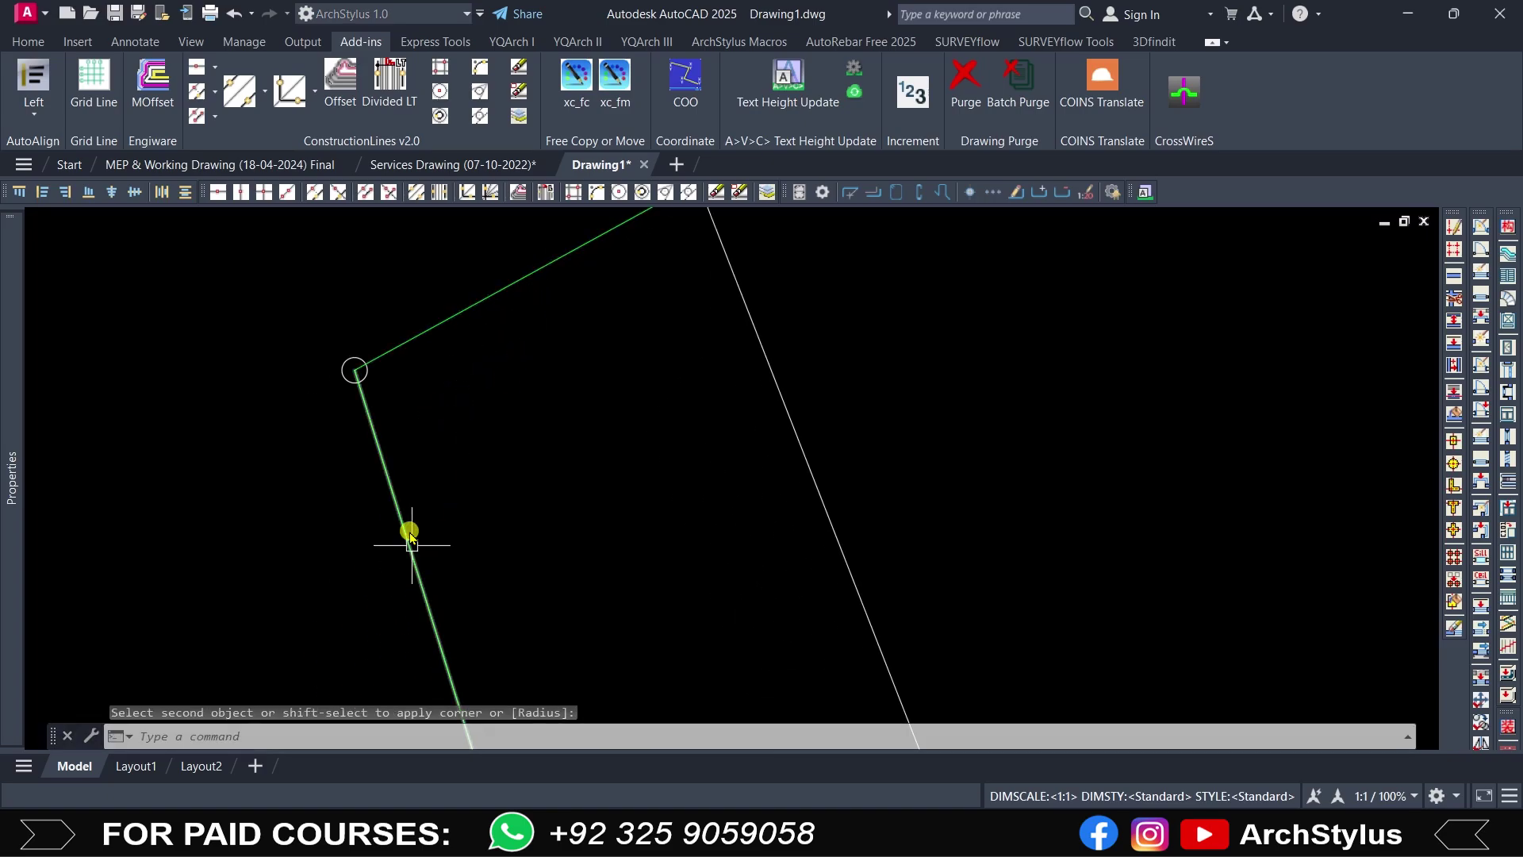
{"action": "scroll", "coordinate": [387, 408], "scroll_direction": "down", "scroll_amount": 2}
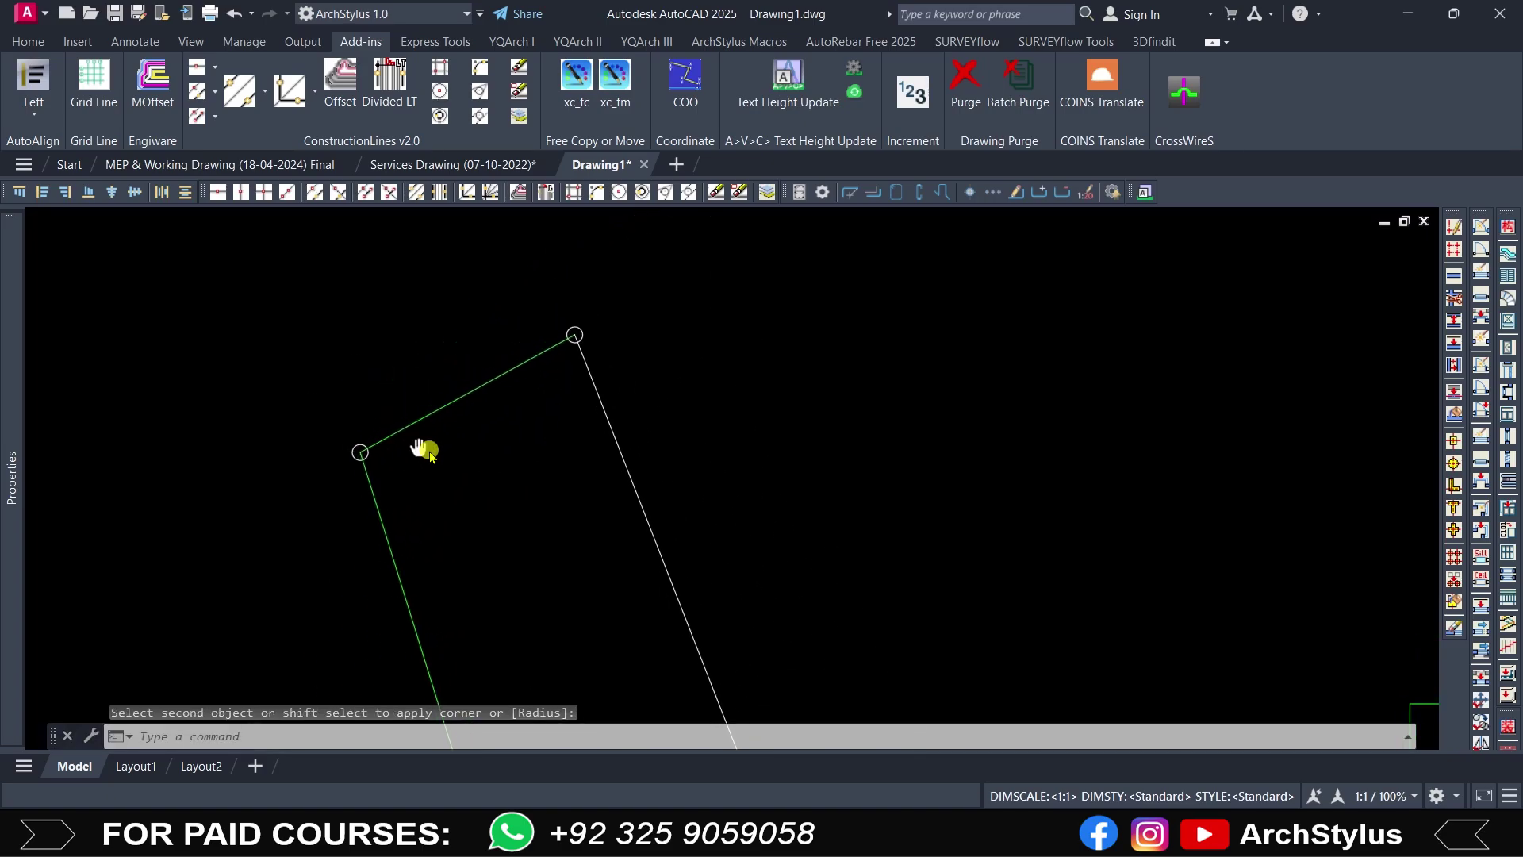
Step: Draw two circle construction lines (CLCI) above the connected slanted lines, a smaller one inside a larger one around nearly the same centre
{"action": "scroll", "coordinate": [421, 446], "scroll_direction": "down", "scroll_amount": 6}
{"action": "key", "text": "Escape"}
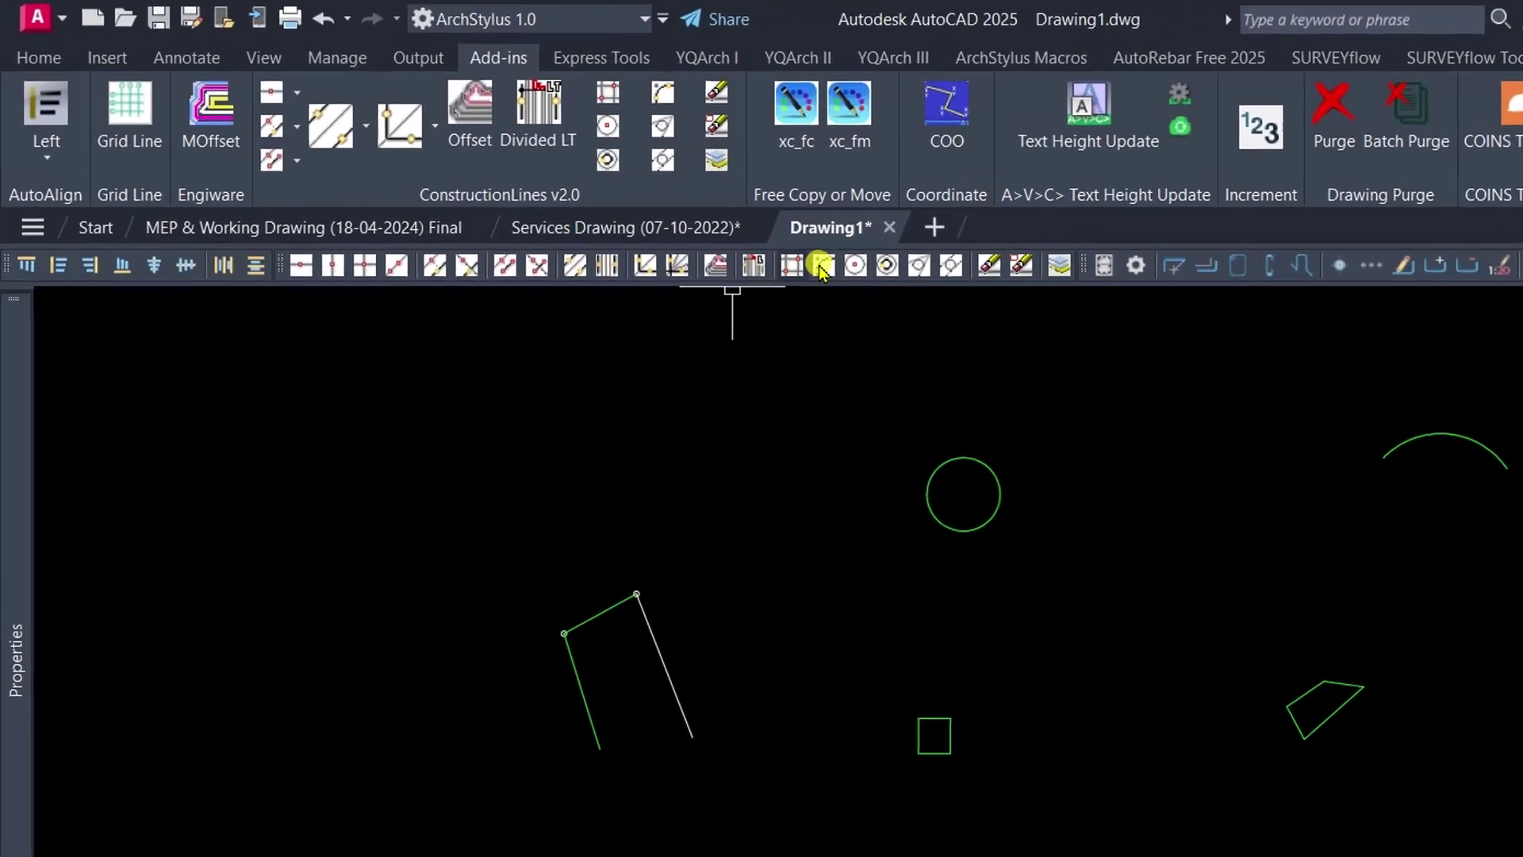
{"action": "left_click", "coordinate": [875, 274]}
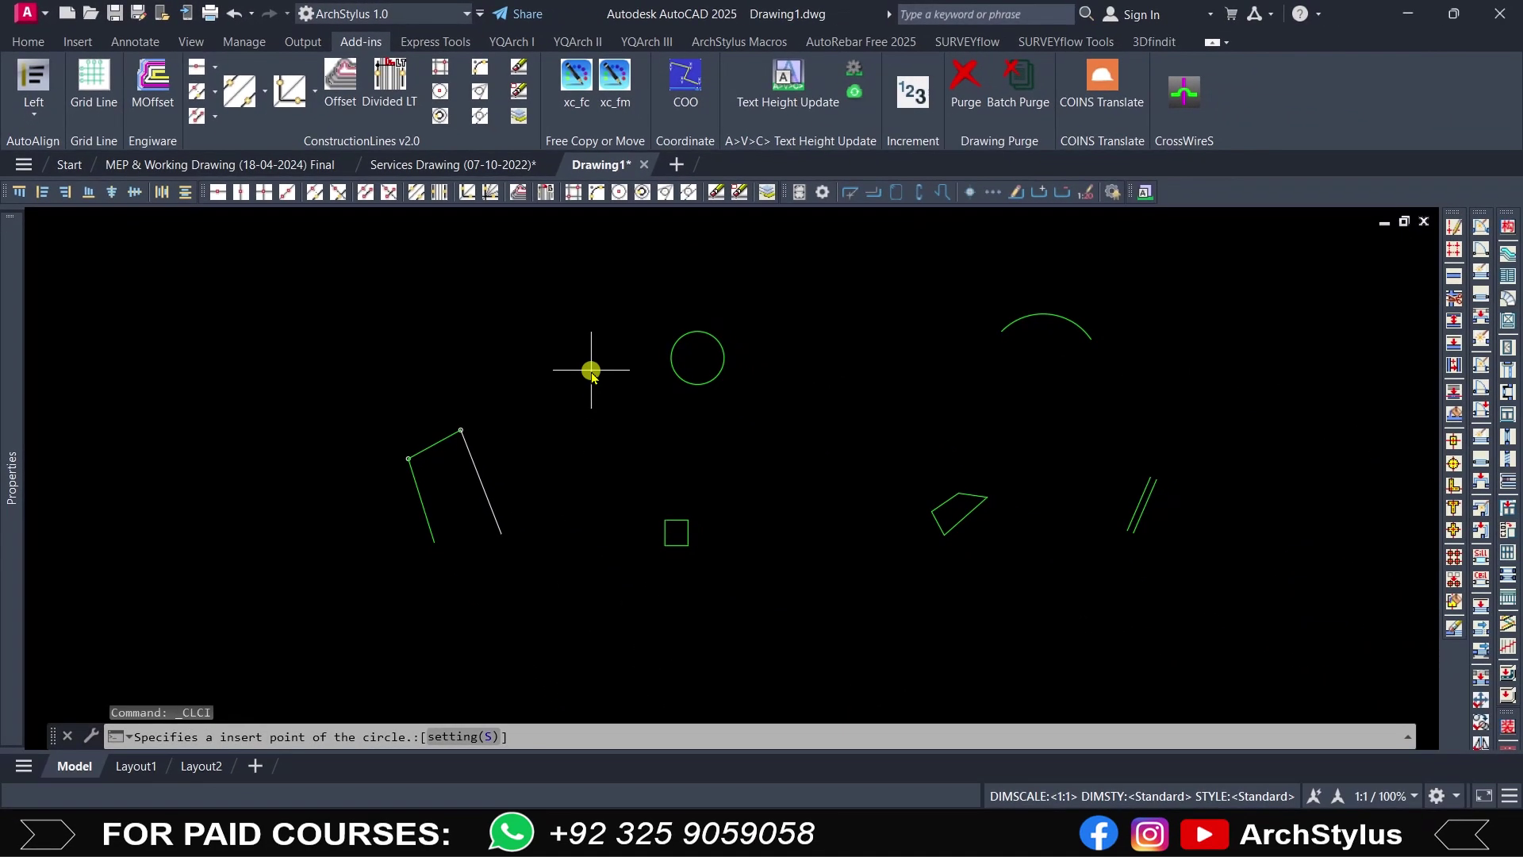
{"action": "left_click", "coordinate": [516, 325]}
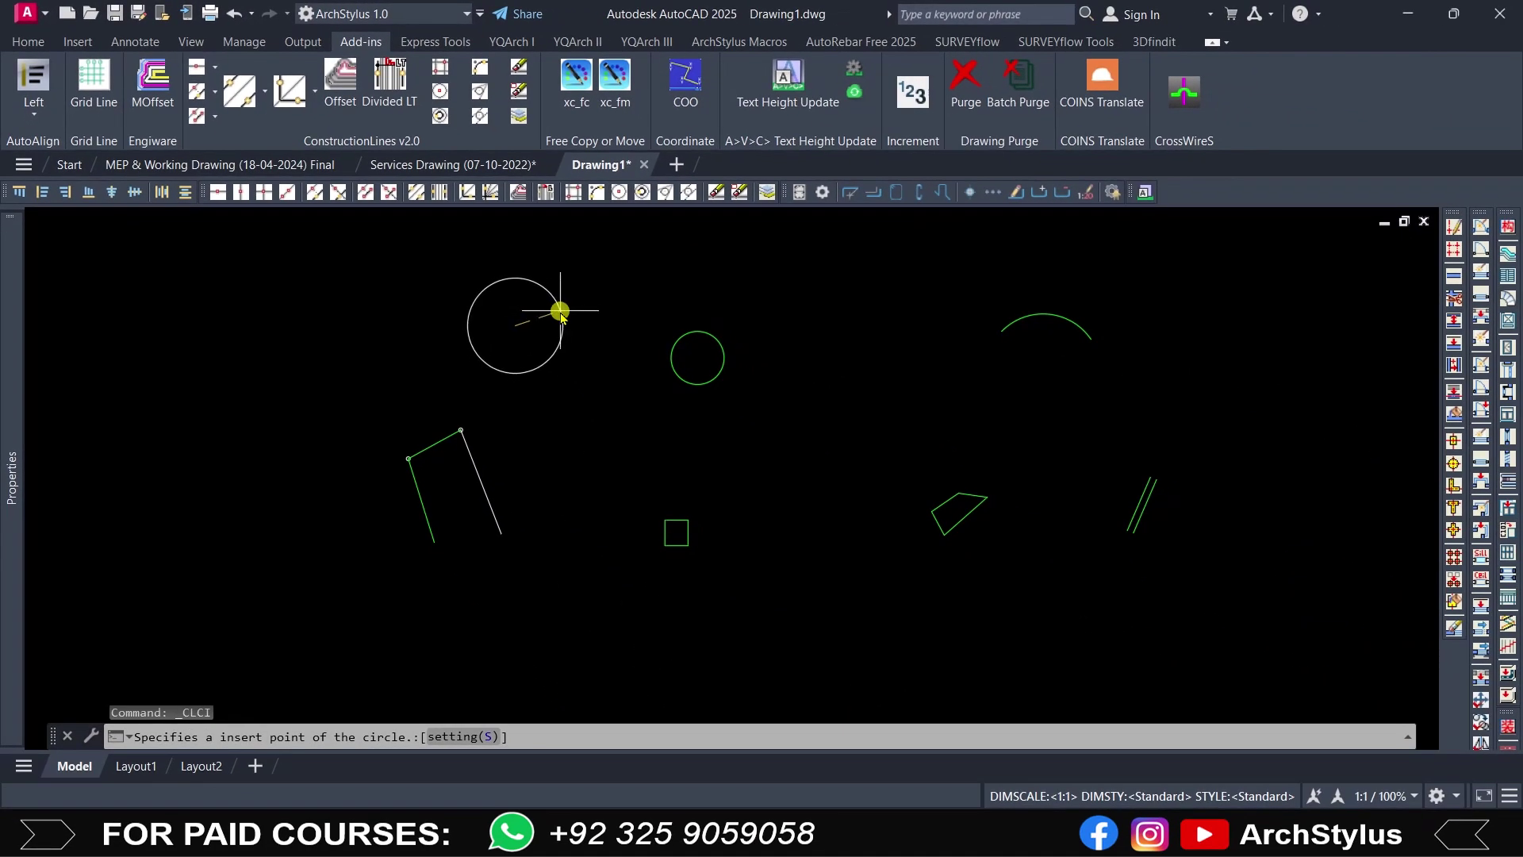
{"action": "left_click", "coordinate": [517, 330]}
{"action": "key", "text": "Escape"}
{"action": "key", "text": "Return"}
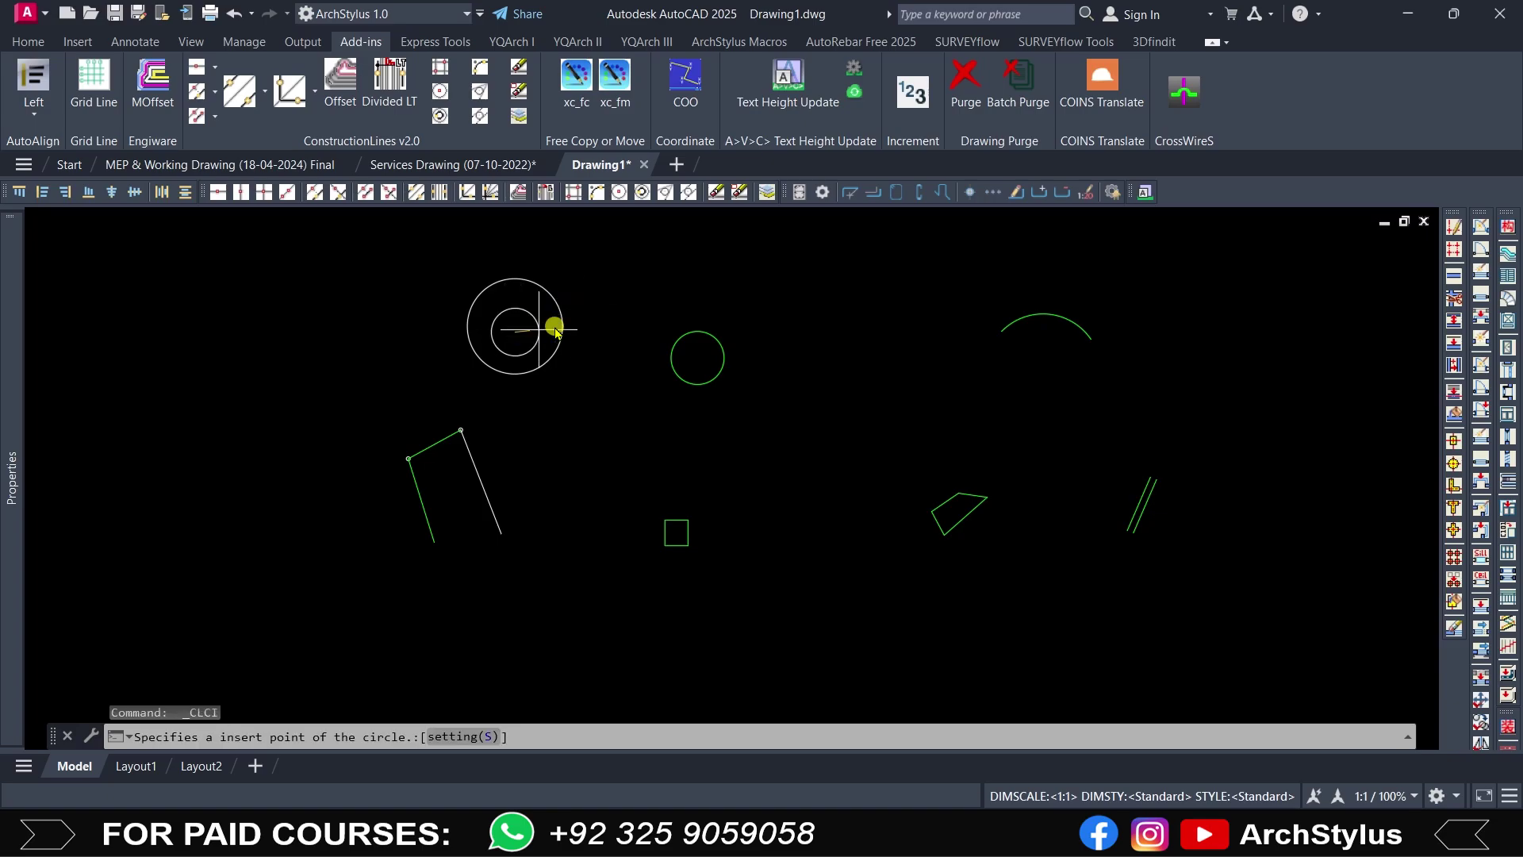
{"action": "key", "text": "Escape"}
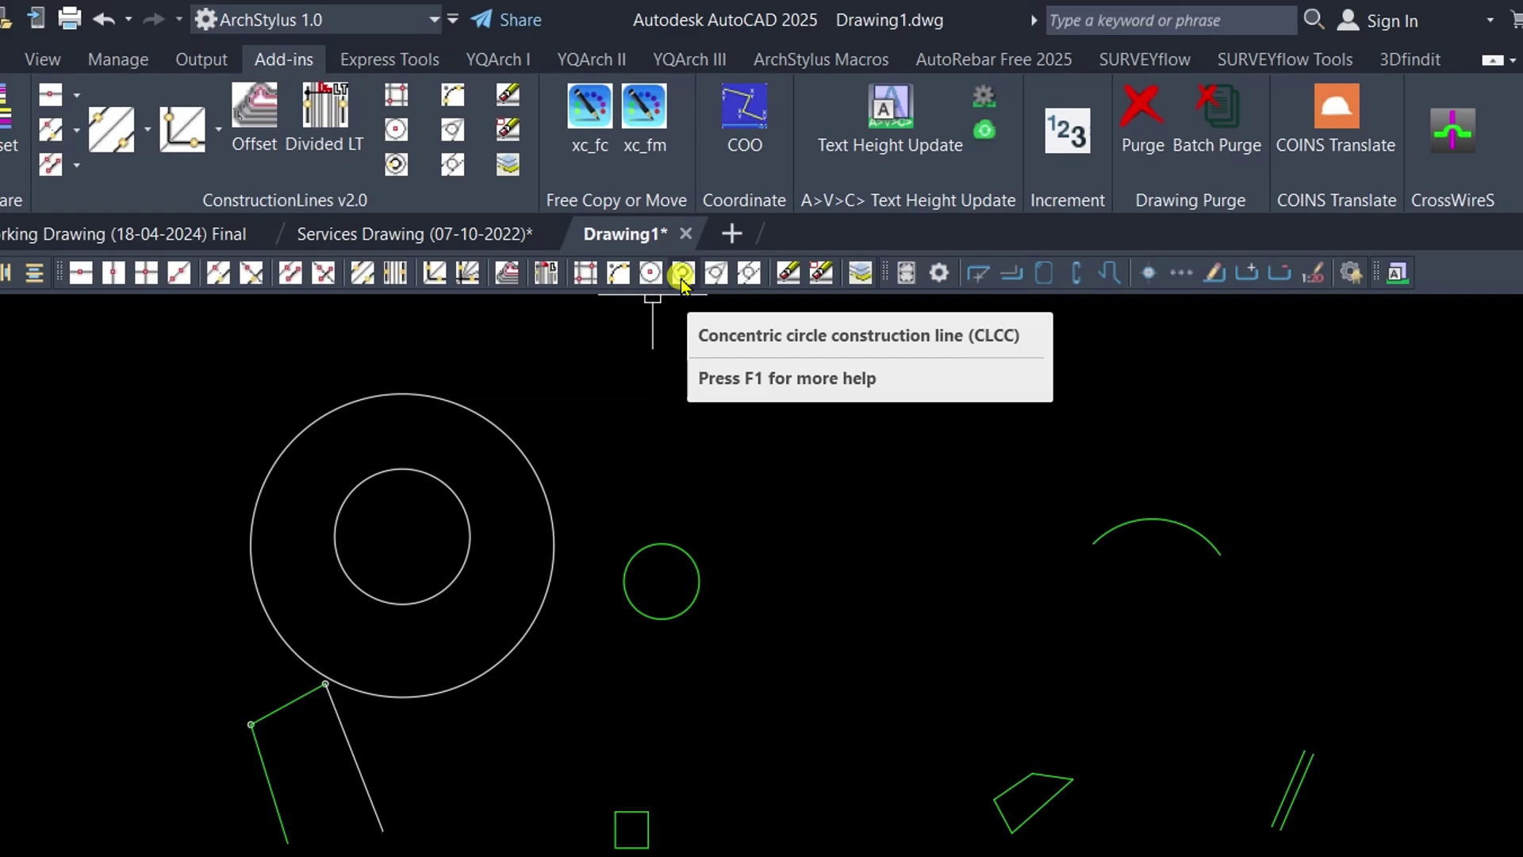
Step: Add a concentric circle construction line (CLCC) to the inner white circle, larger than both existing white circles
{"action": "left_click", "coordinate": [681, 273]}
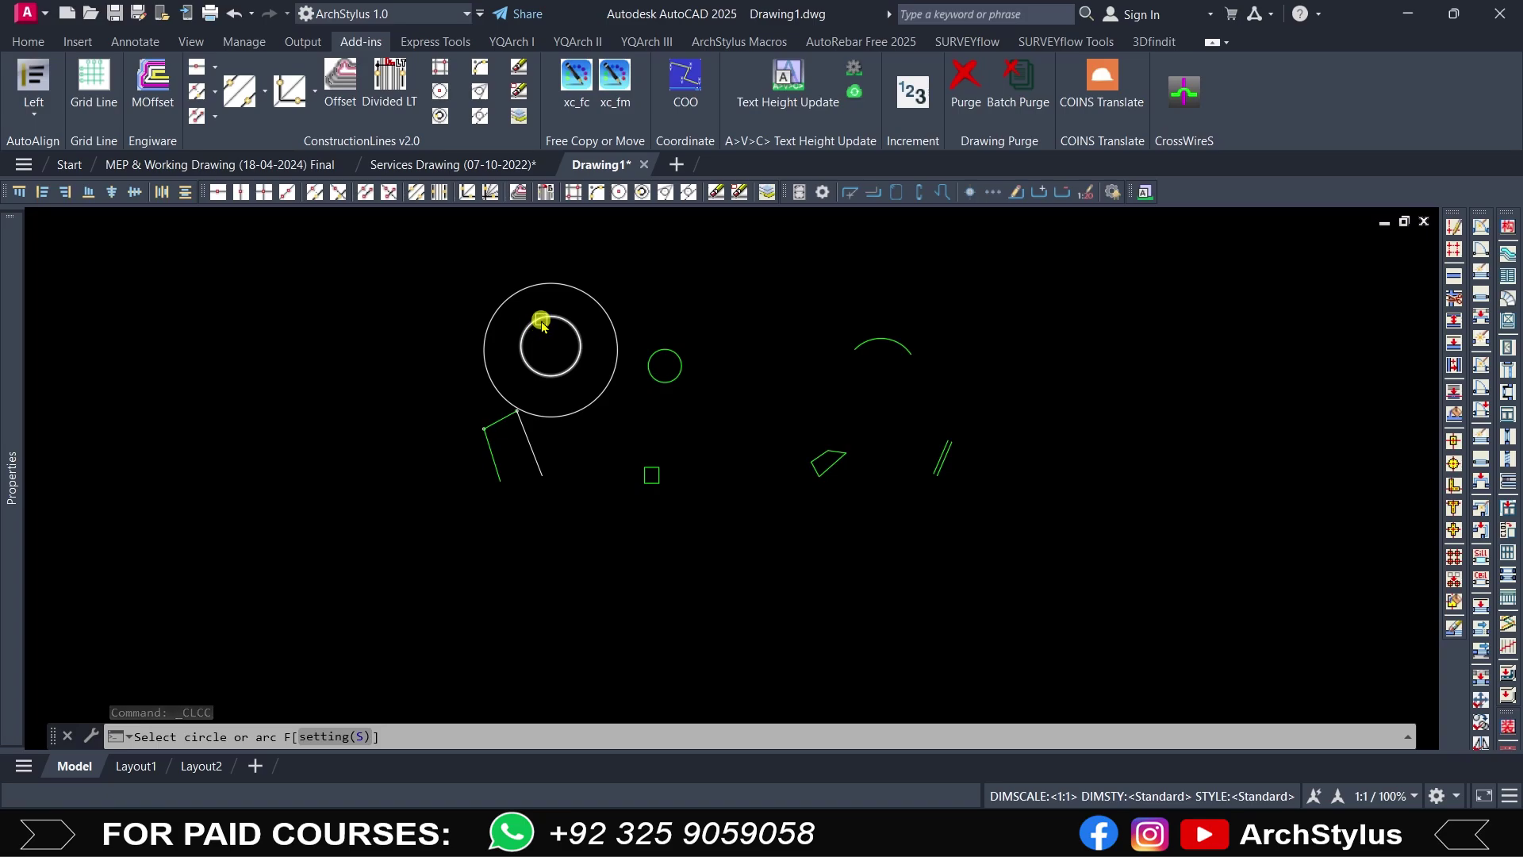
{"action": "left_click", "coordinate": [461, 332]}
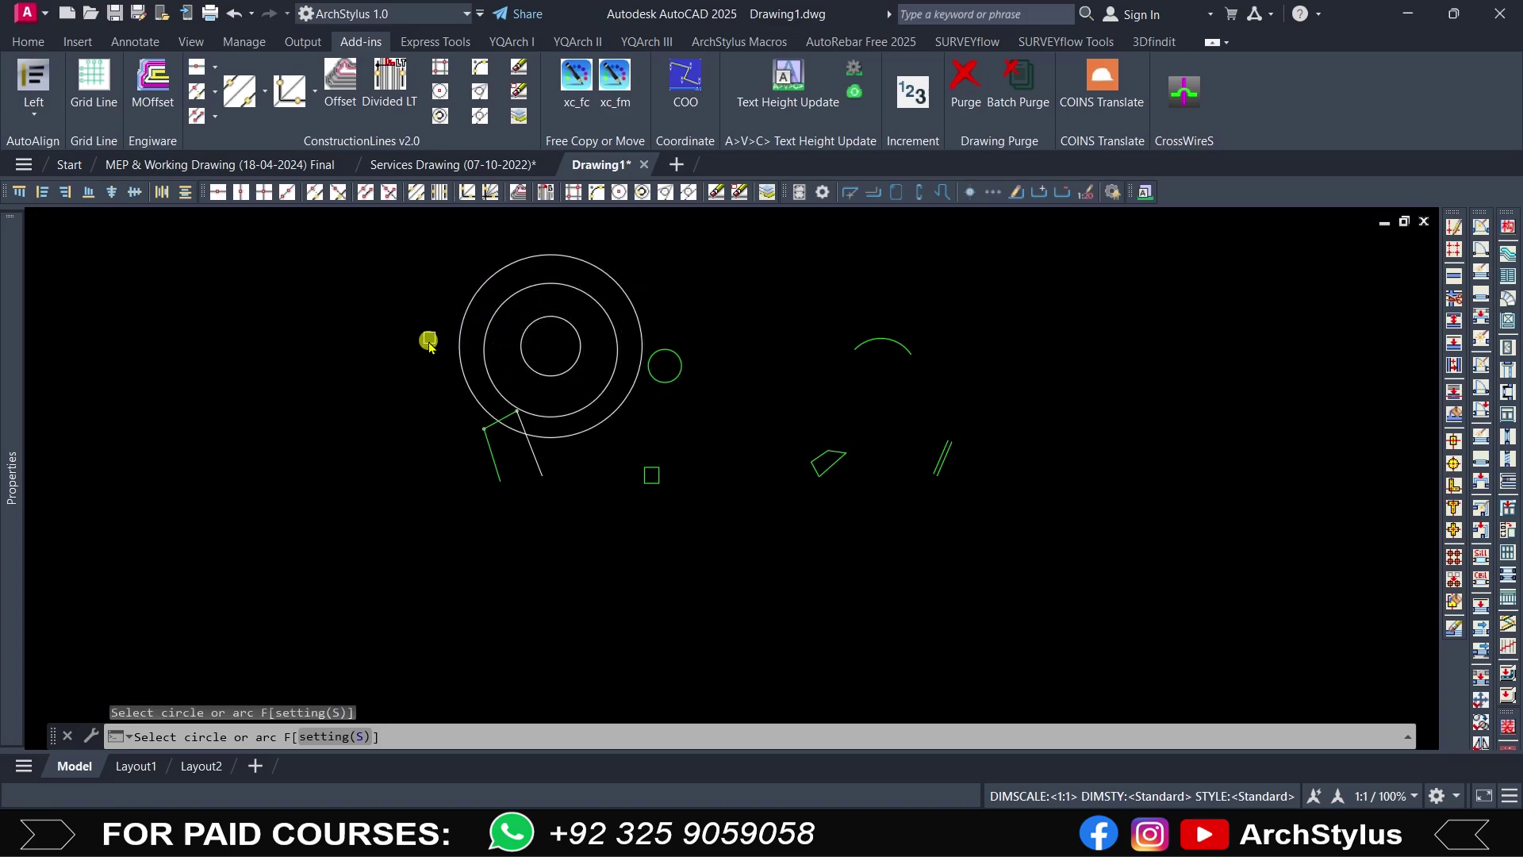
{"action": "key", "text": "Escape"}
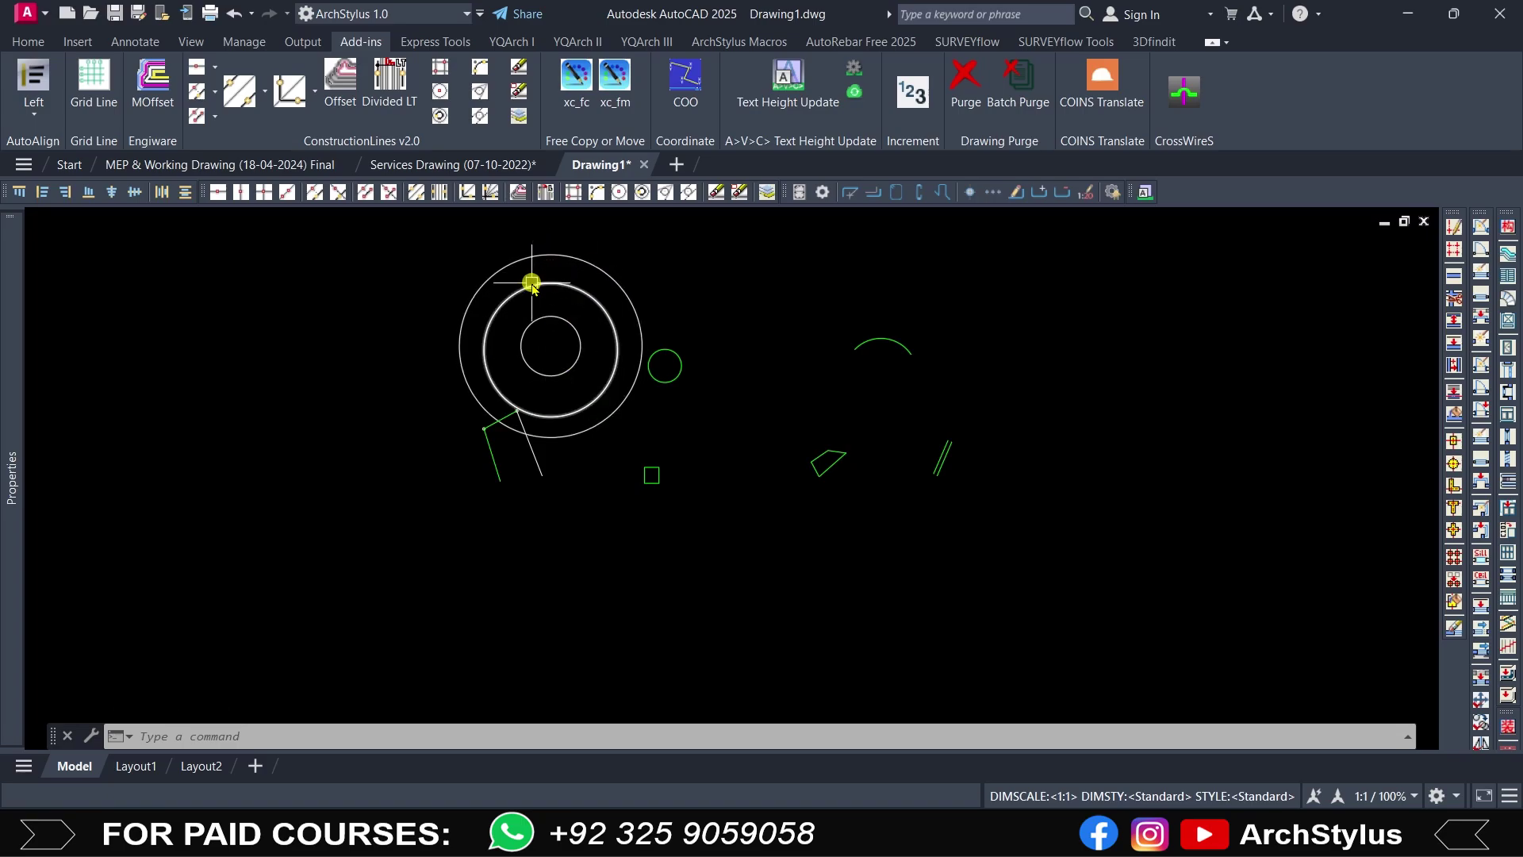
Step: Erase the two outer white circles, keeping only the innermost one
{"action": "key", "text": "Escape"}
{"action": "left_click", "coordinate": [631, 249]}
{"action": "left_click", "coordinate": [524, 299]}
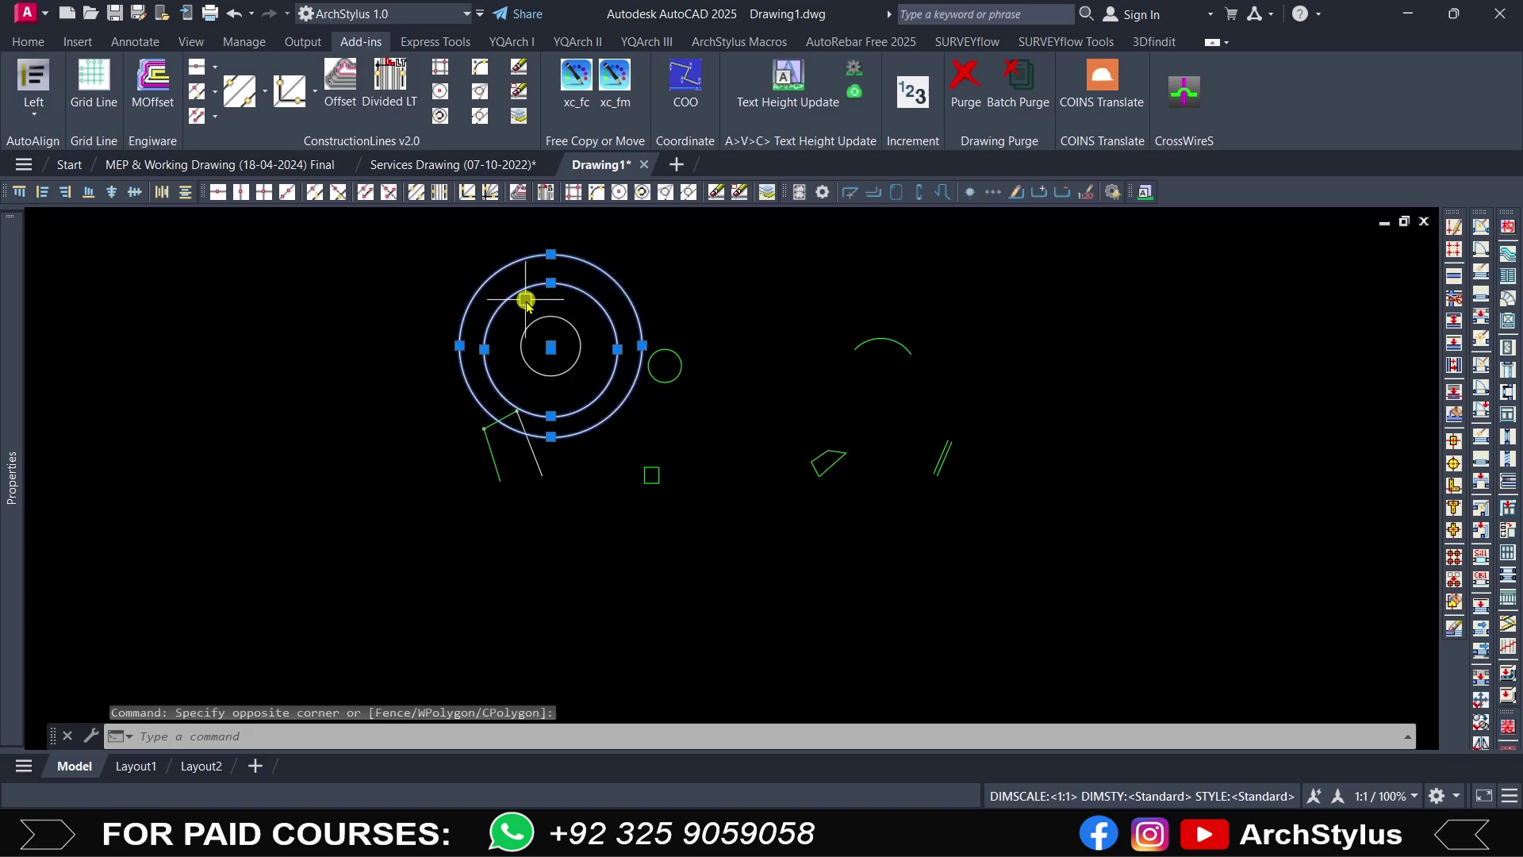
{"action": "type", "text": "e"}
{"action": "key", "text": "Return"}
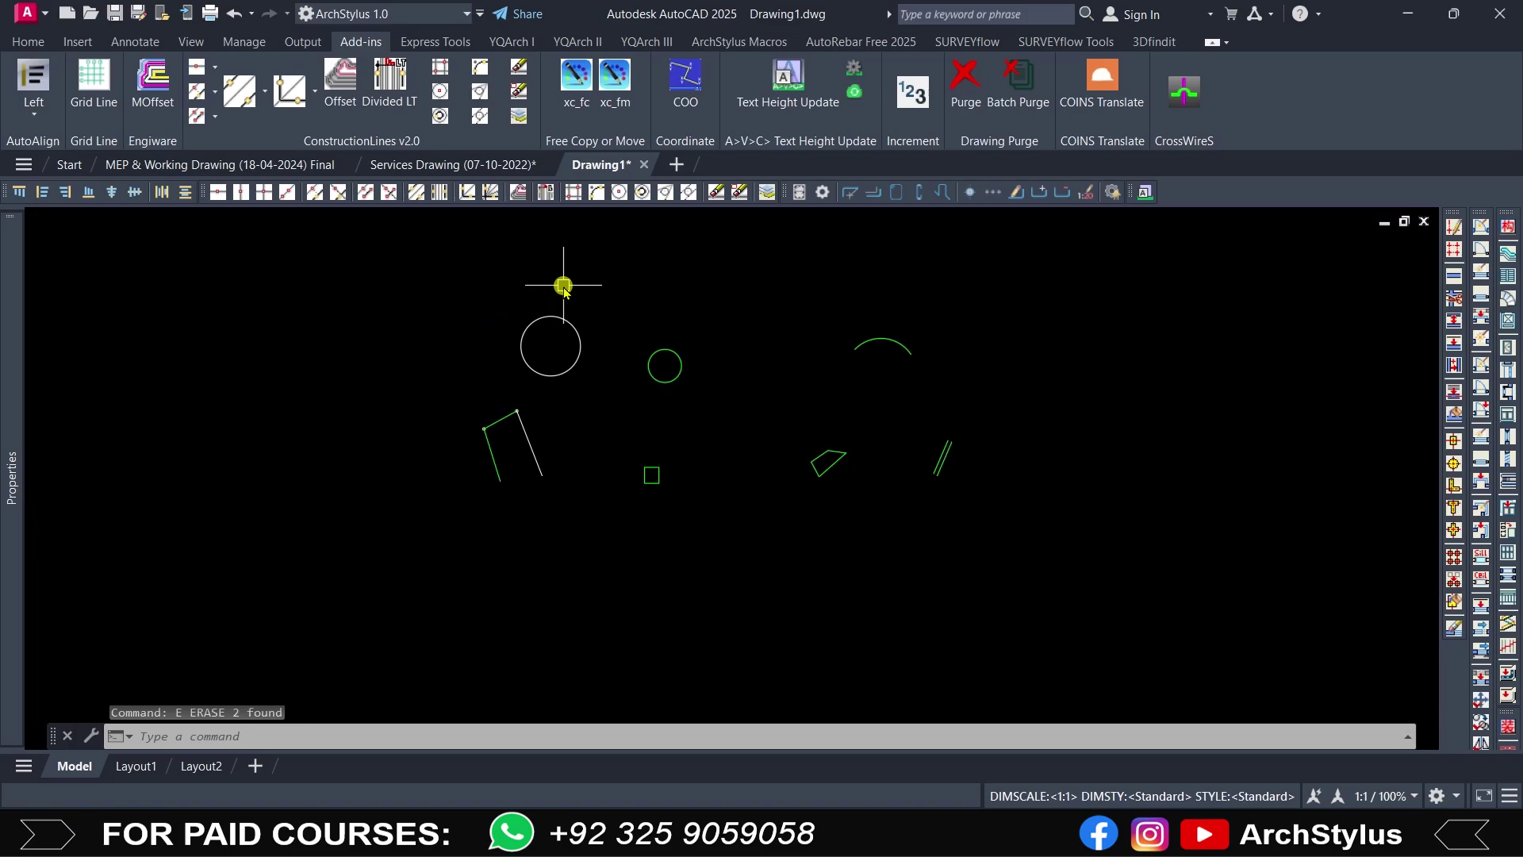
Step: Draw a concentric circle construction line (CLCC) from the green arc, passing along the arc itself
{"action": "scroll", "coordinate": [900, 336], "scroll_direction": "up", "scroll_amount": 6}
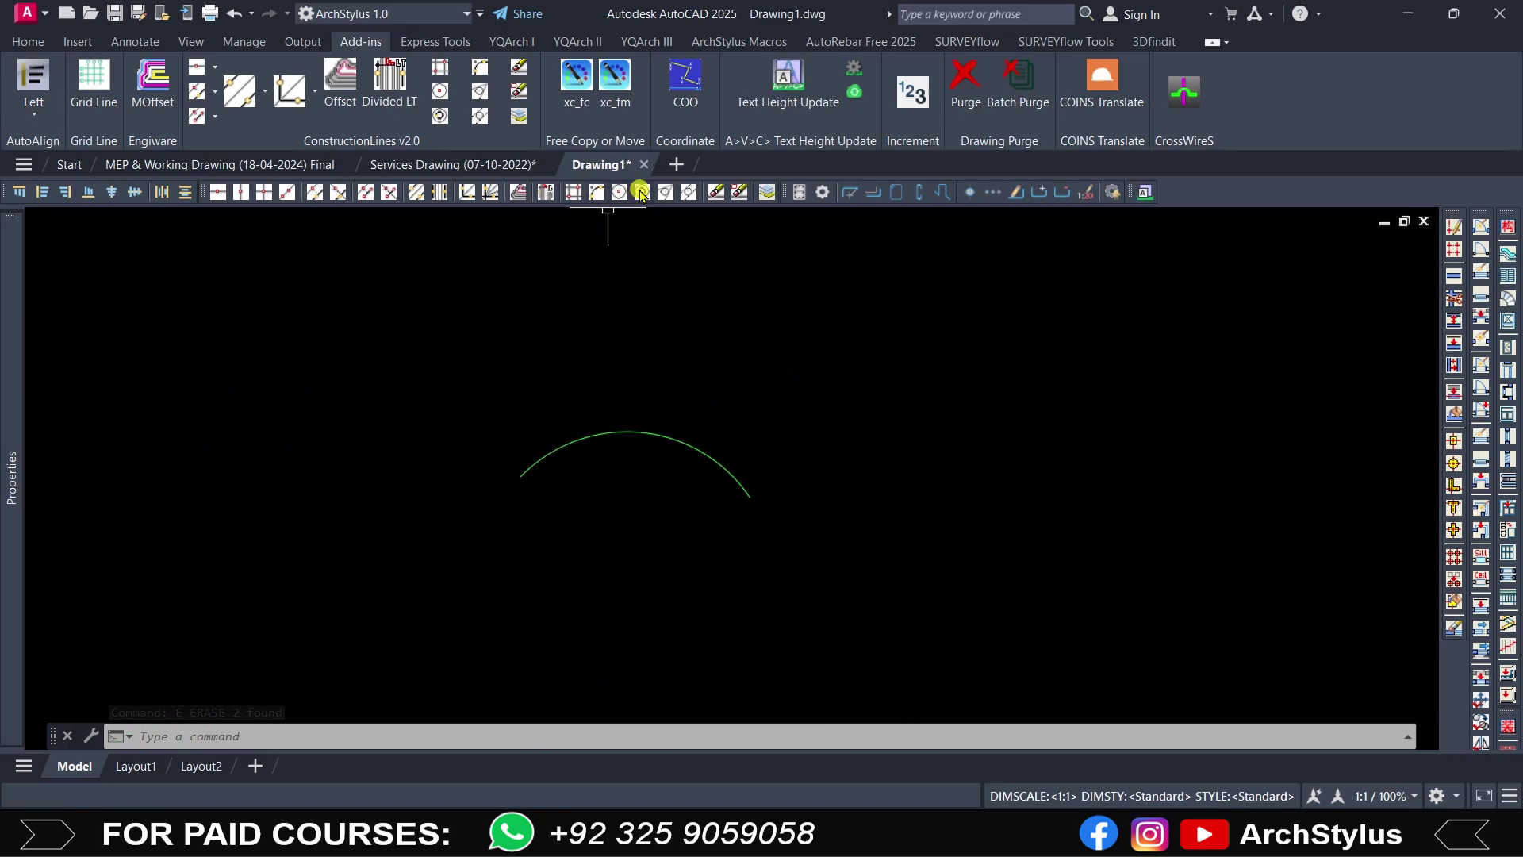
{"action": "left_click", "coordinate": [640, 193]}
{"action": "middle_click_drag", "start_coordinate": [619, 433], "coordinate": [619, 333]}
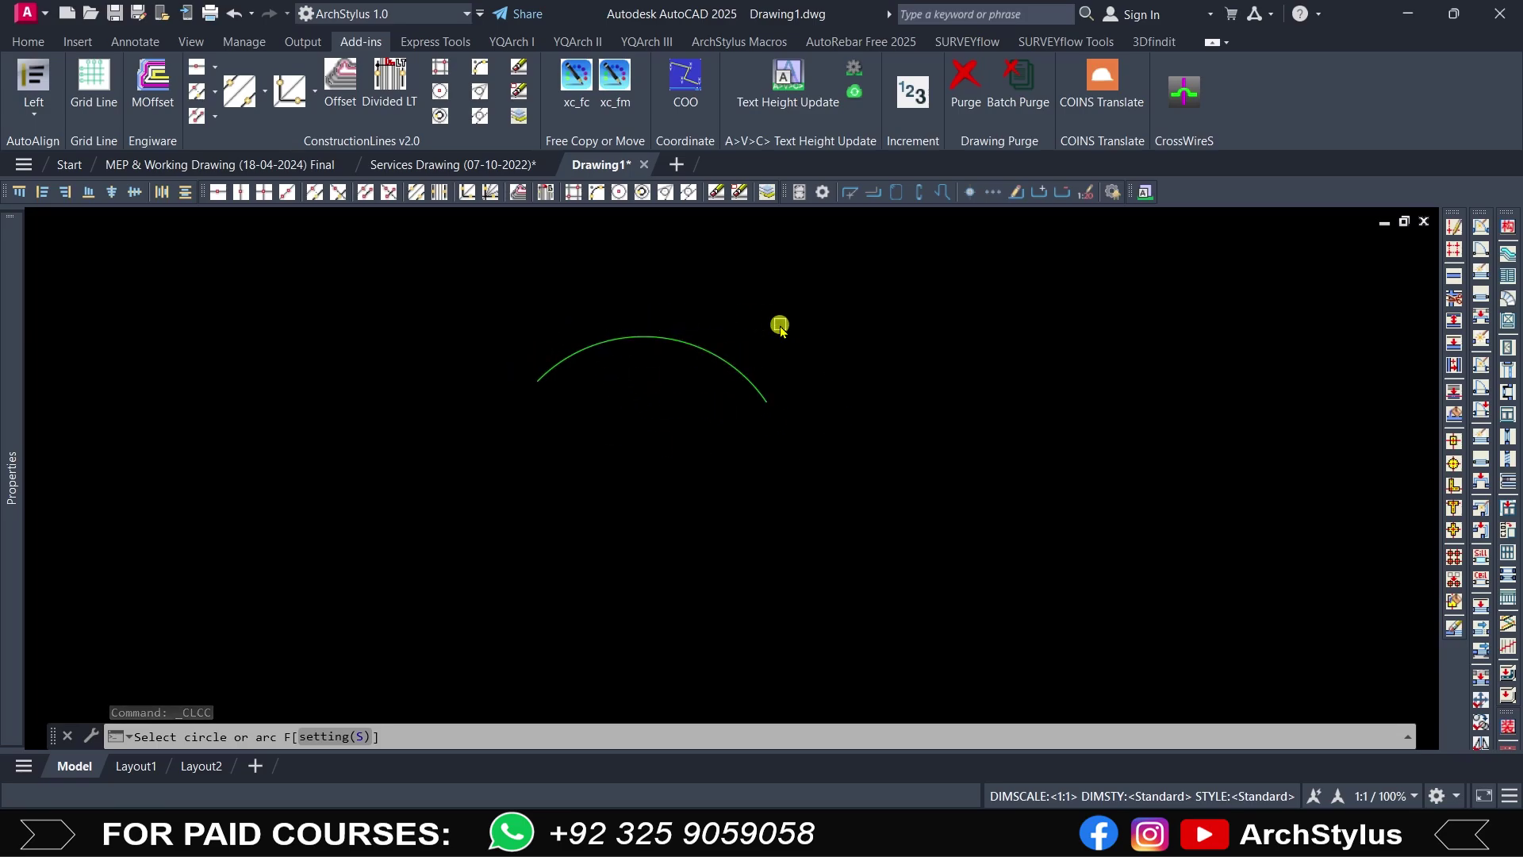
{"action": "left_click", "coordinate": [648, 341]}
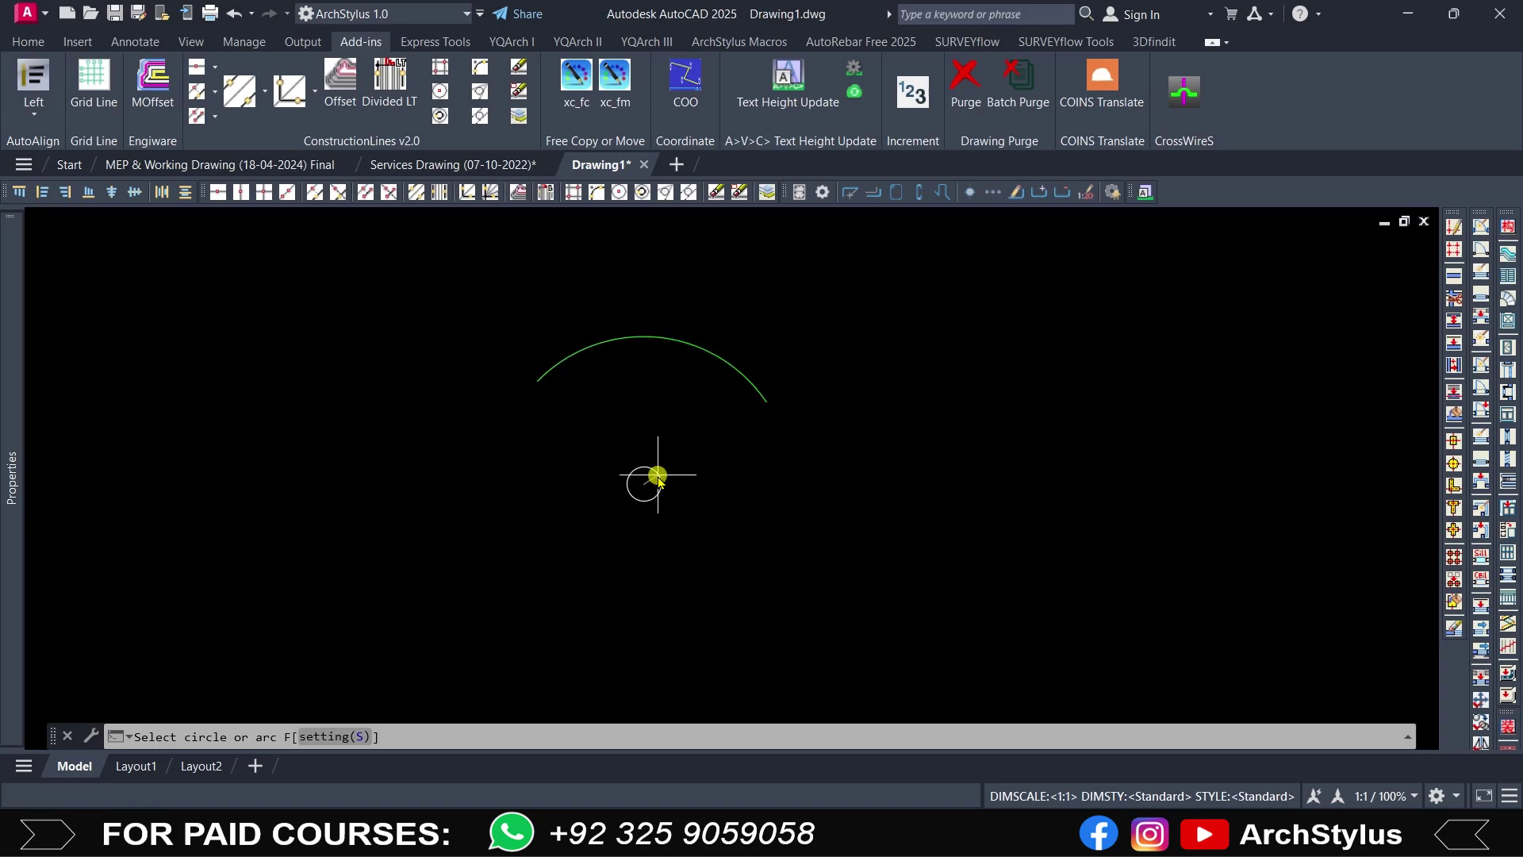
{"action": "right_click", "coordinate": [684, 341], "text": "shift"}
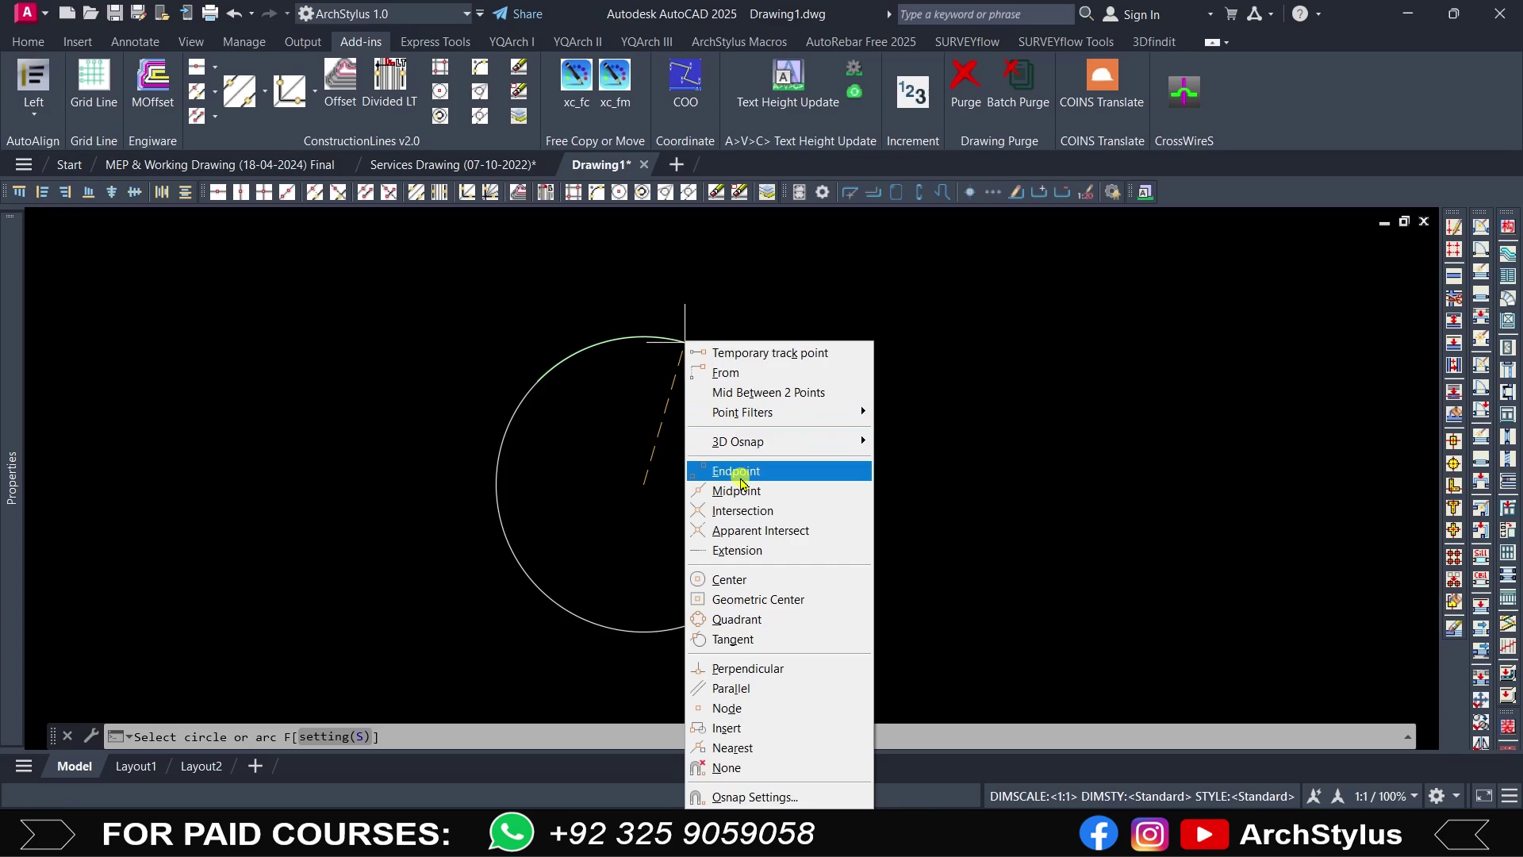
{"action": "left_click", "coordinate": [750, 729]}
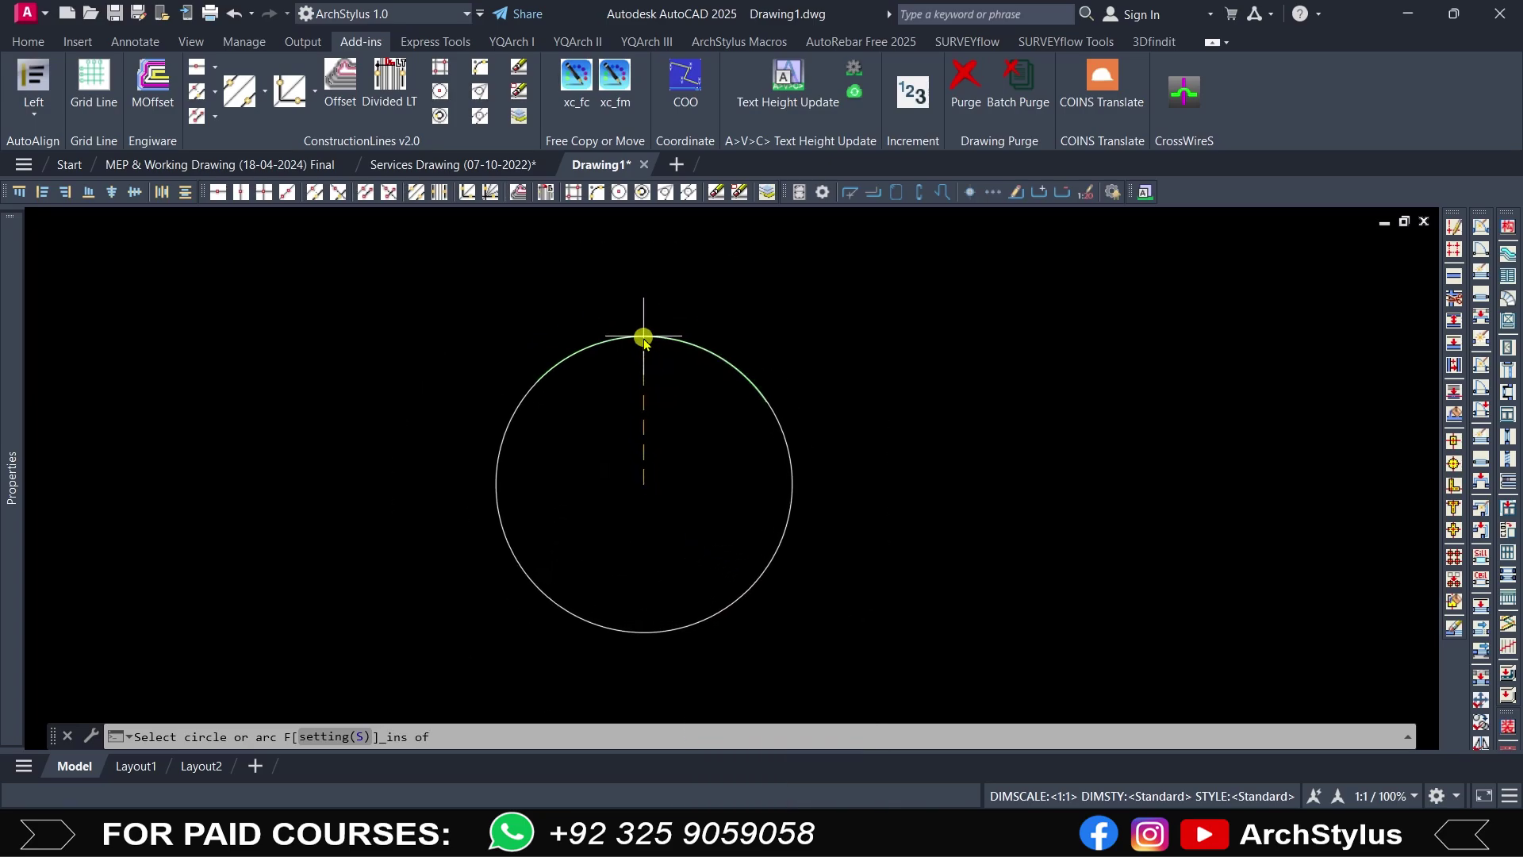
{"action": "key", "text": "Escape"}
Step: Move the new full circle off the green arc to a free spot on its right
{"action": "left_click", "coordinate": [789, 471]}
{"action": "left_click", "coordinate": [752, 493]}
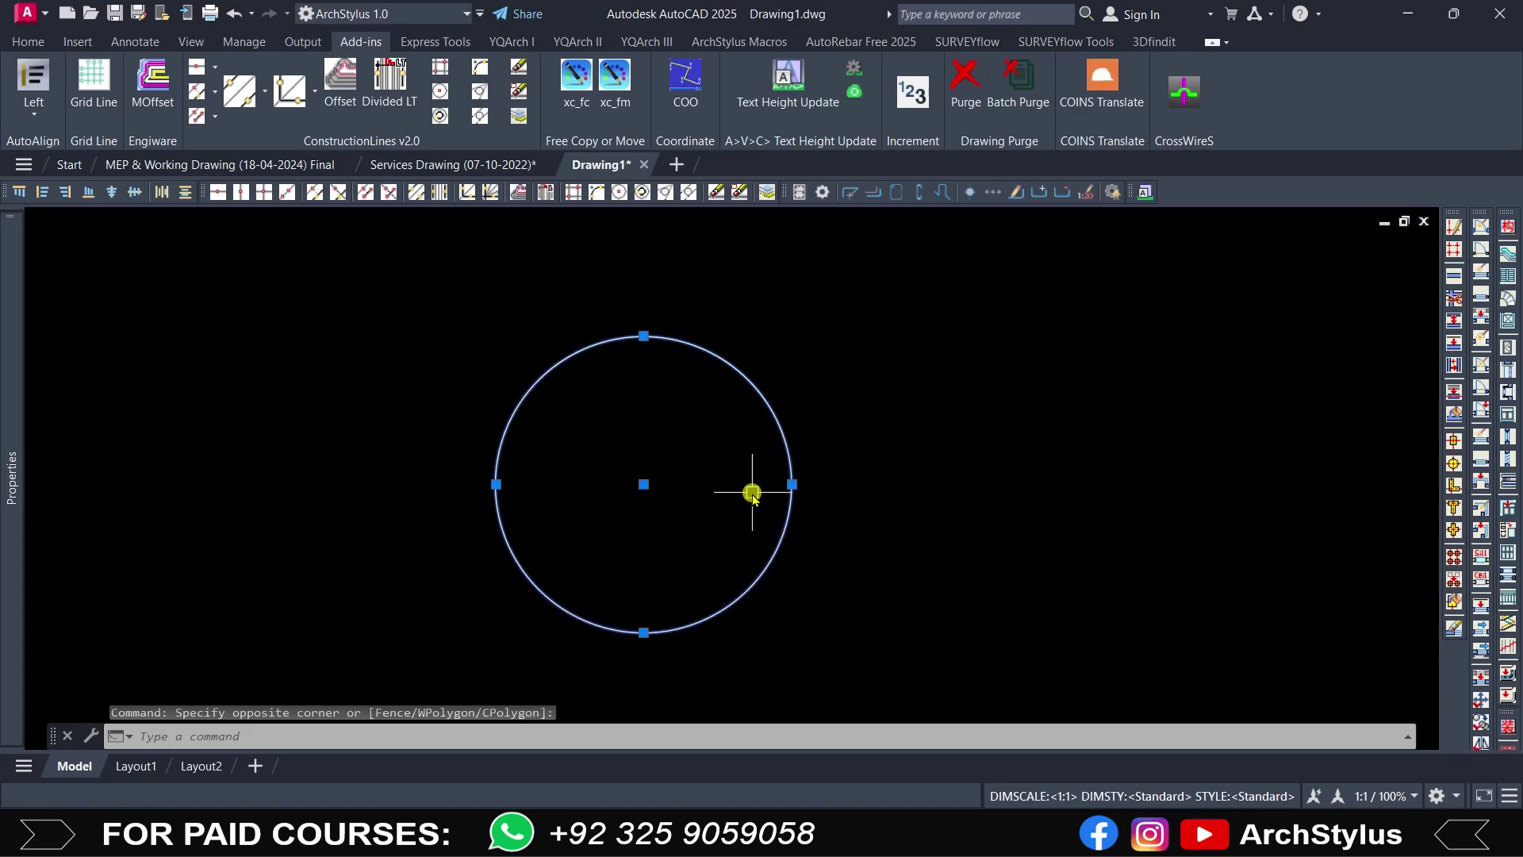
{"action": "type", "text": "m"}
{"action": "key", "text": "Return"}
{"action": "left_click", "coordinate": [798, 480]}
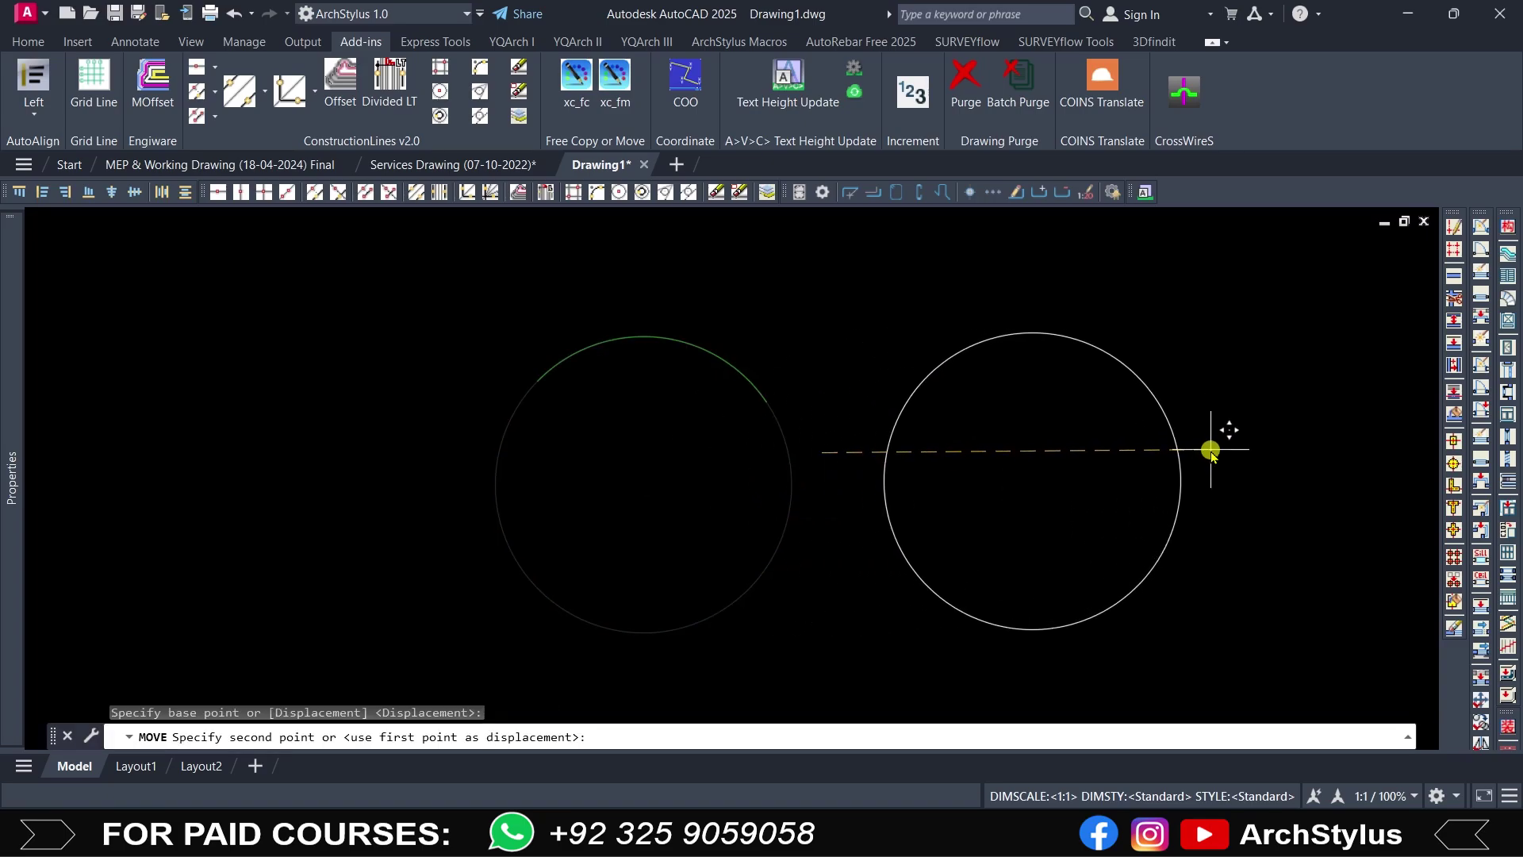
{"action": "left_click", "coordinate": [1185, 440]}
{"action": "key", "text": "Escape"}
{"action": "left_click", "coordinate": [789, 463]}
{"action": "left_click", "coordinate": [758, 399]}
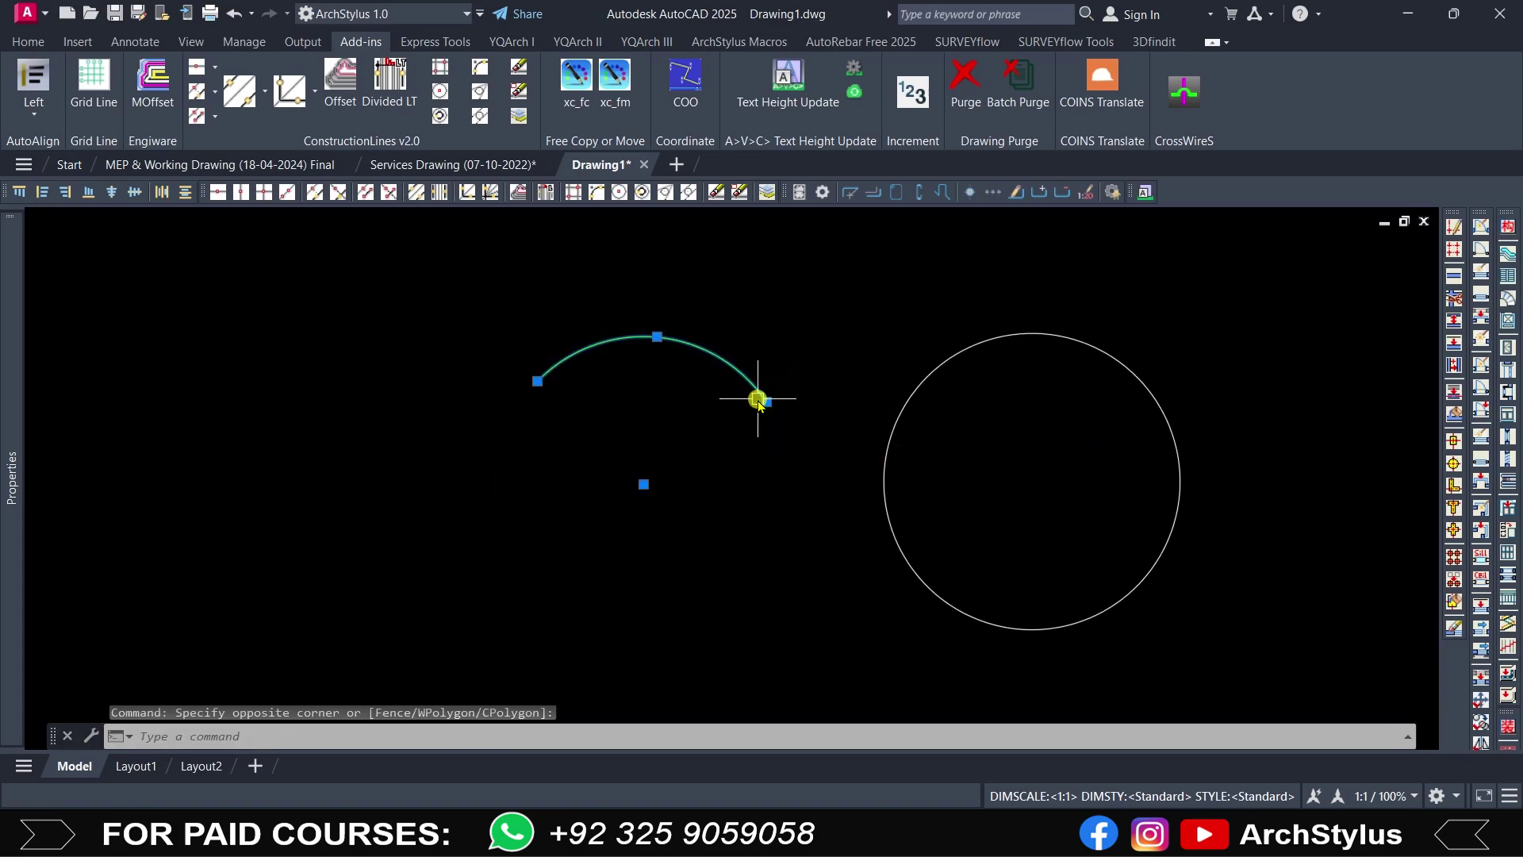
{"action": "left_click", "coordinate": [765, 402]}
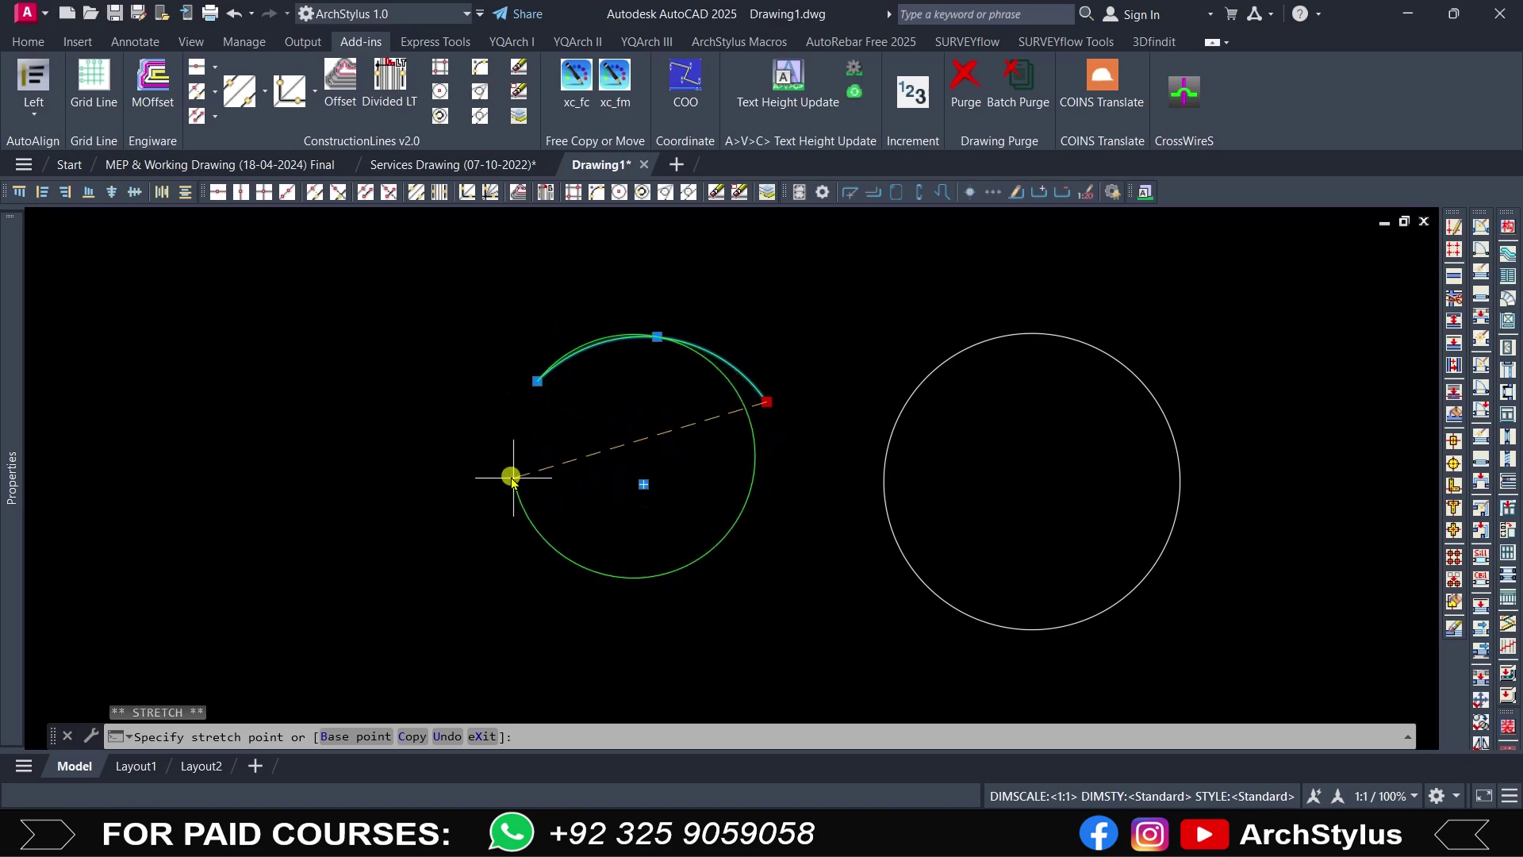
{"action": "key", "text": "Escape"}
{"action": "key", "text": "Escape"}
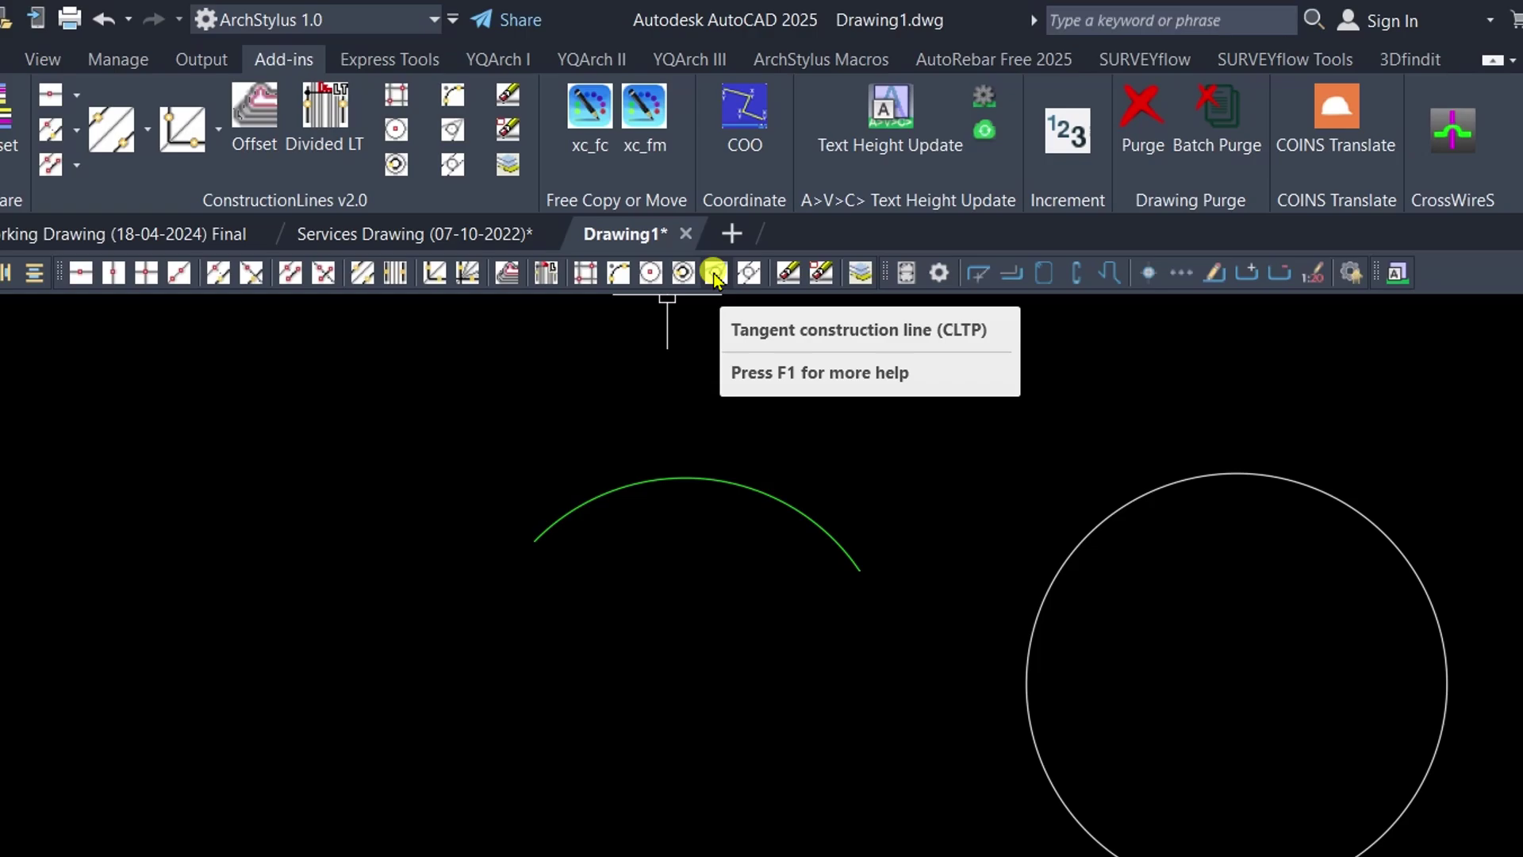
Step: Draw the tangent construction lines (CLTP) to the large white circle from a point far to the lower left of the green arc
{"action": "left_click", "coordinate": [713, 273]}
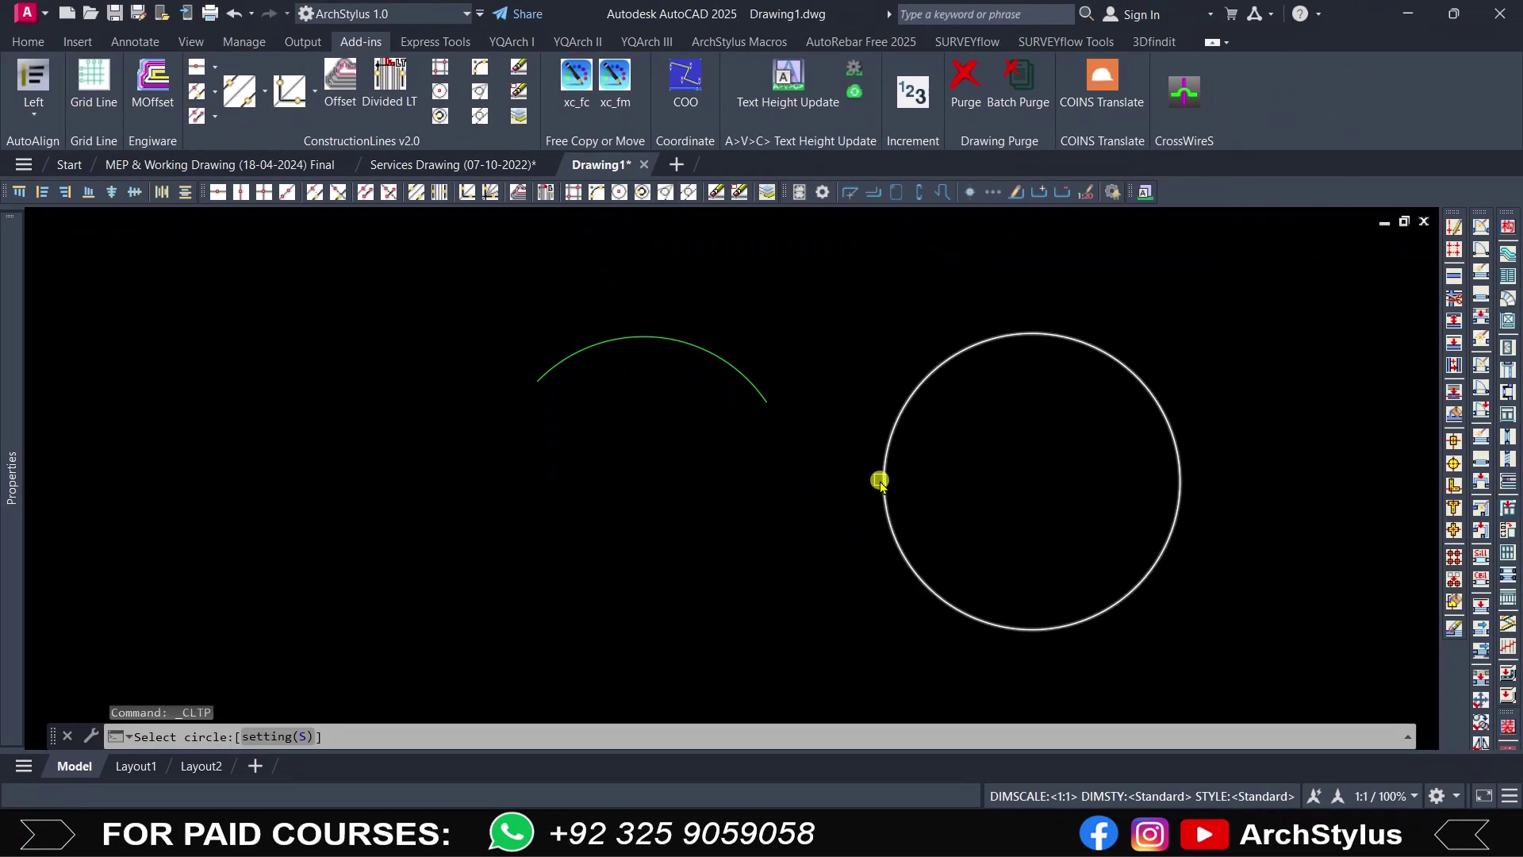
{"action": "left_click", "coordinate": [881, 485]}
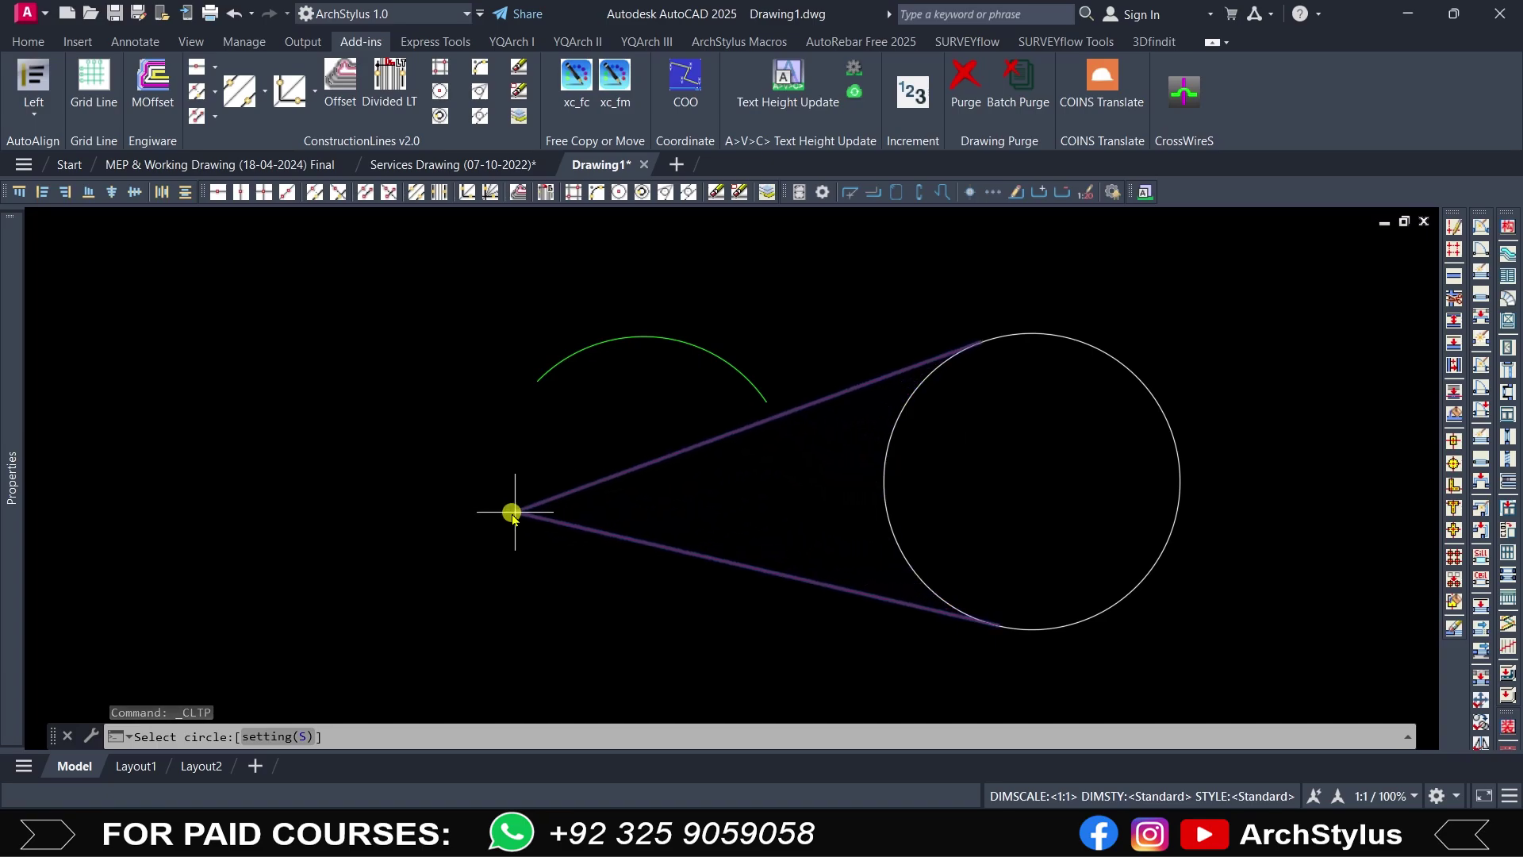
{"action": "left_click", "coordinate": [215, 534]}
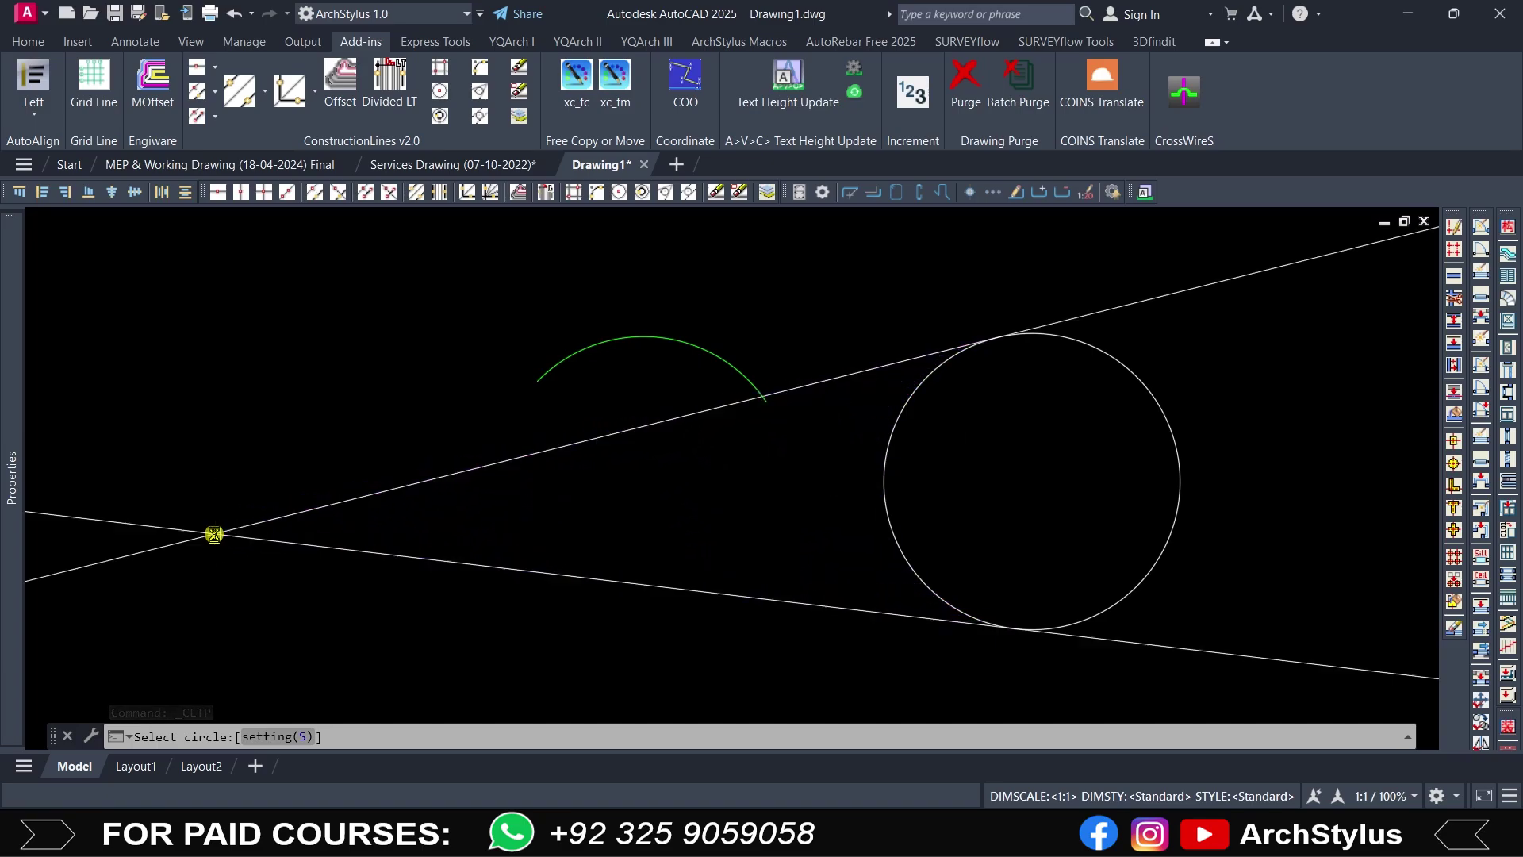
Step: Erase the two tangent construction lines touching the large white circle
{"action": "scroll", "coordinate": [718, 538], "scroll_direction": "down", "scroll_amount": 3}
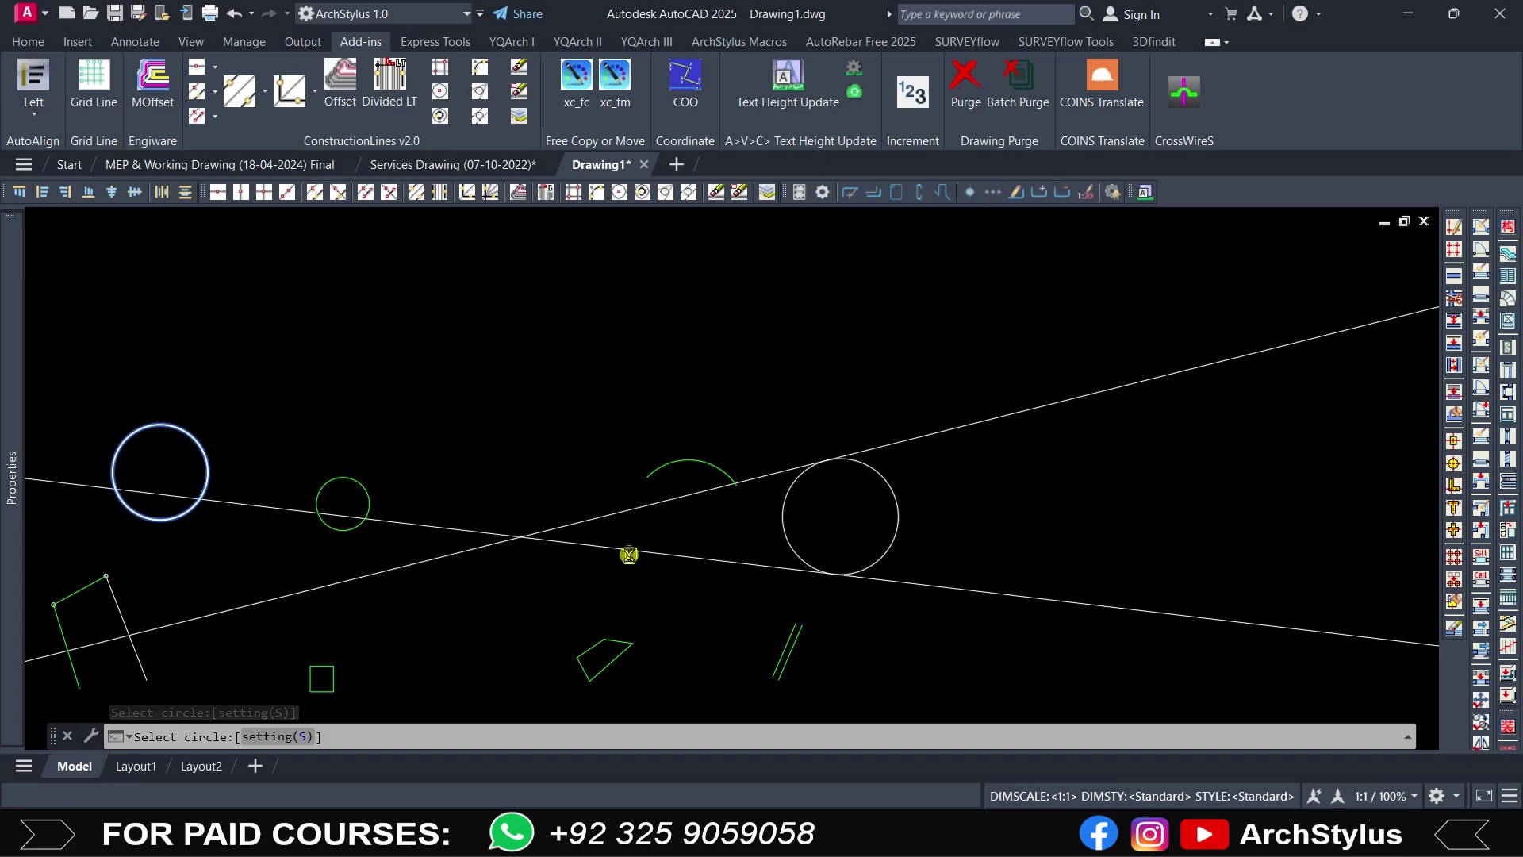
{"action": "scroll", "coordinate": [623, 558], "scroll_direction": "down", "scroll_amount": 4}
{"action": "scroll", "coordinate": [731, 539], "scroll_direction": "up", "scroll_amount": 4}
{"action": "left_click", "coordinate": [734, 543]}
{"action": "left_click", "coordinate": [964, 649]}
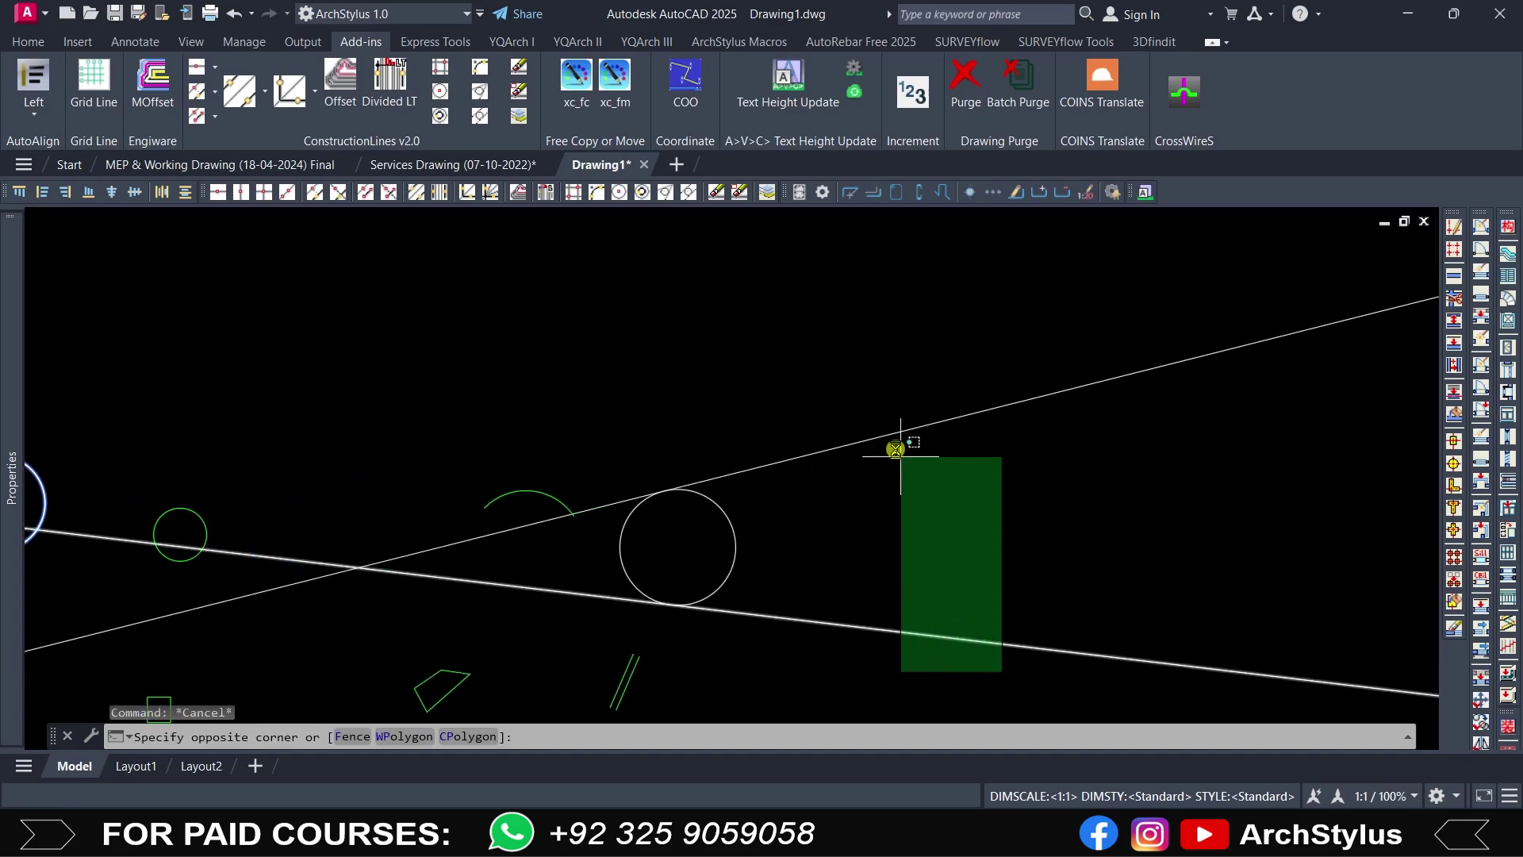
{"action": "left_click", "coordinate": [901, 446]}
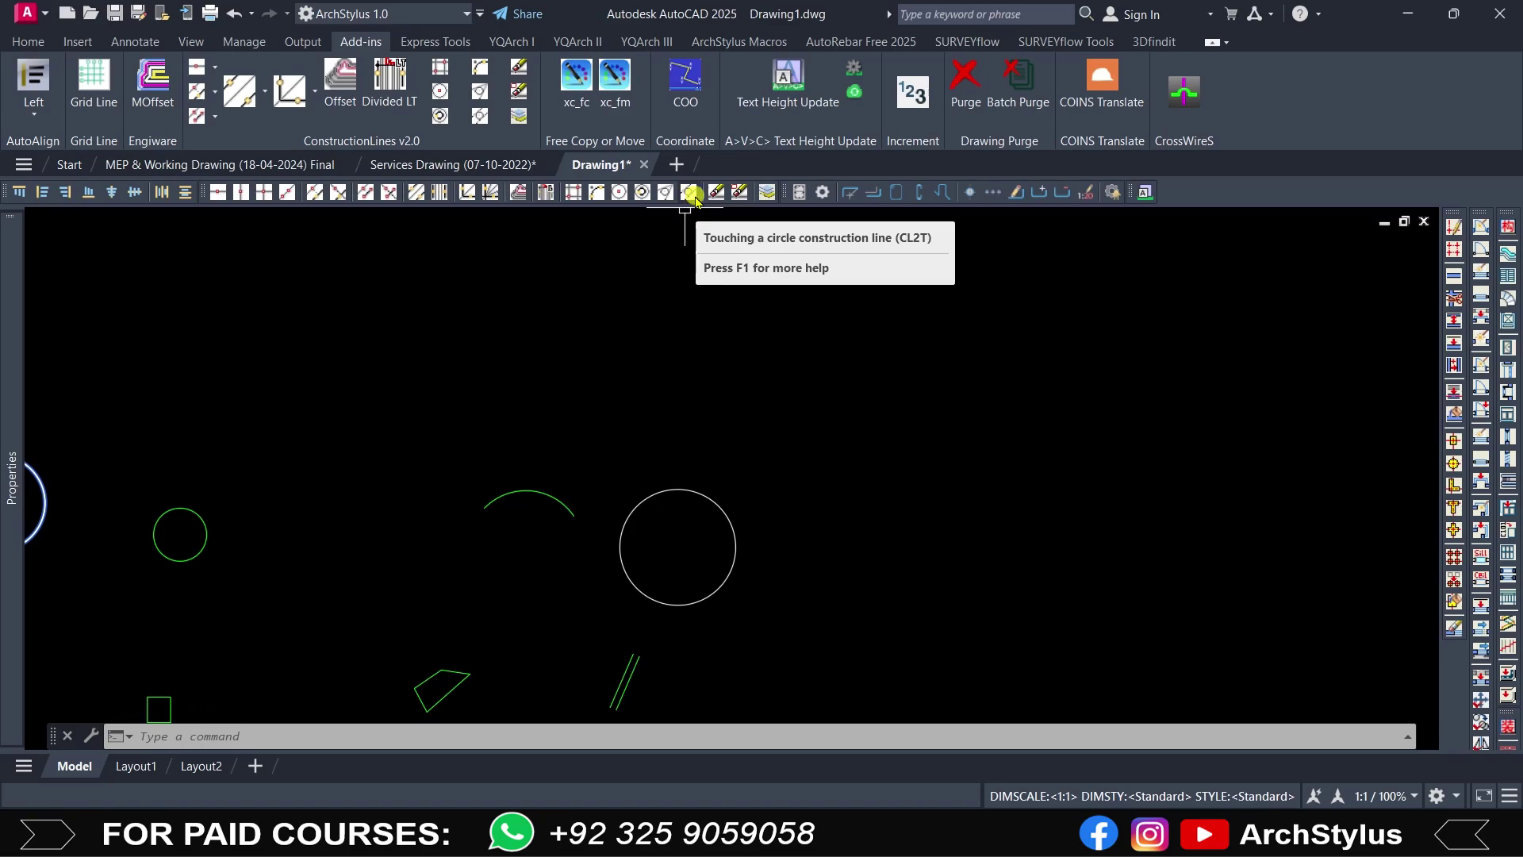
Step: Draw a pair of parallel construction lines touching the large white circle (CL2T), slanting down to the right
{"action": "left_click", "coordinate": [683, 197]}
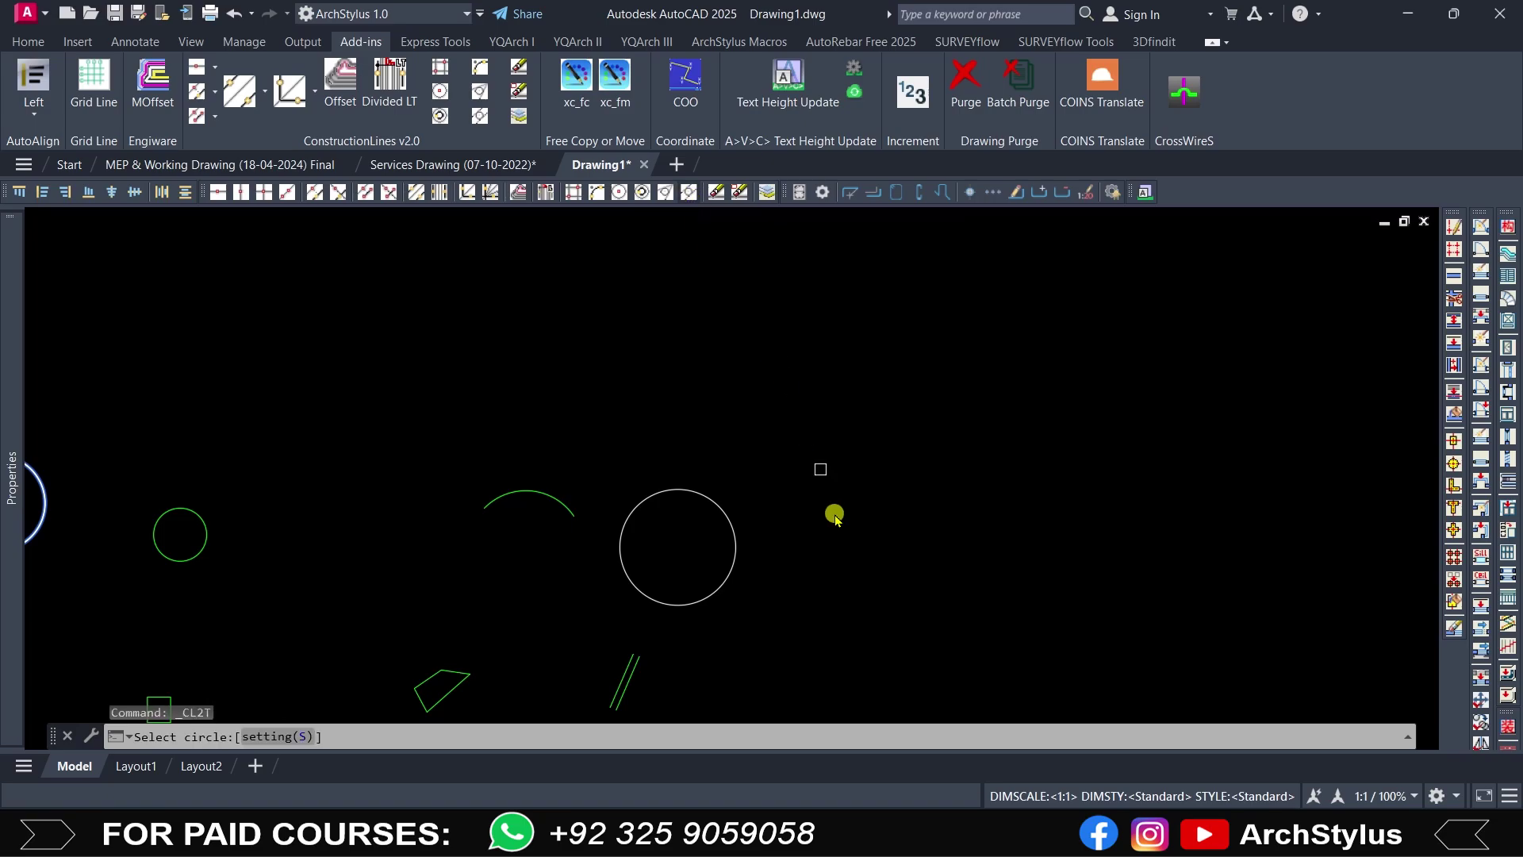
{"action": "left_click", "coordinate": [718, 509]}
{"action": "scroll", "coordinate": [501, 505], "scroll_direction": "up", "scroll_amount": 2}
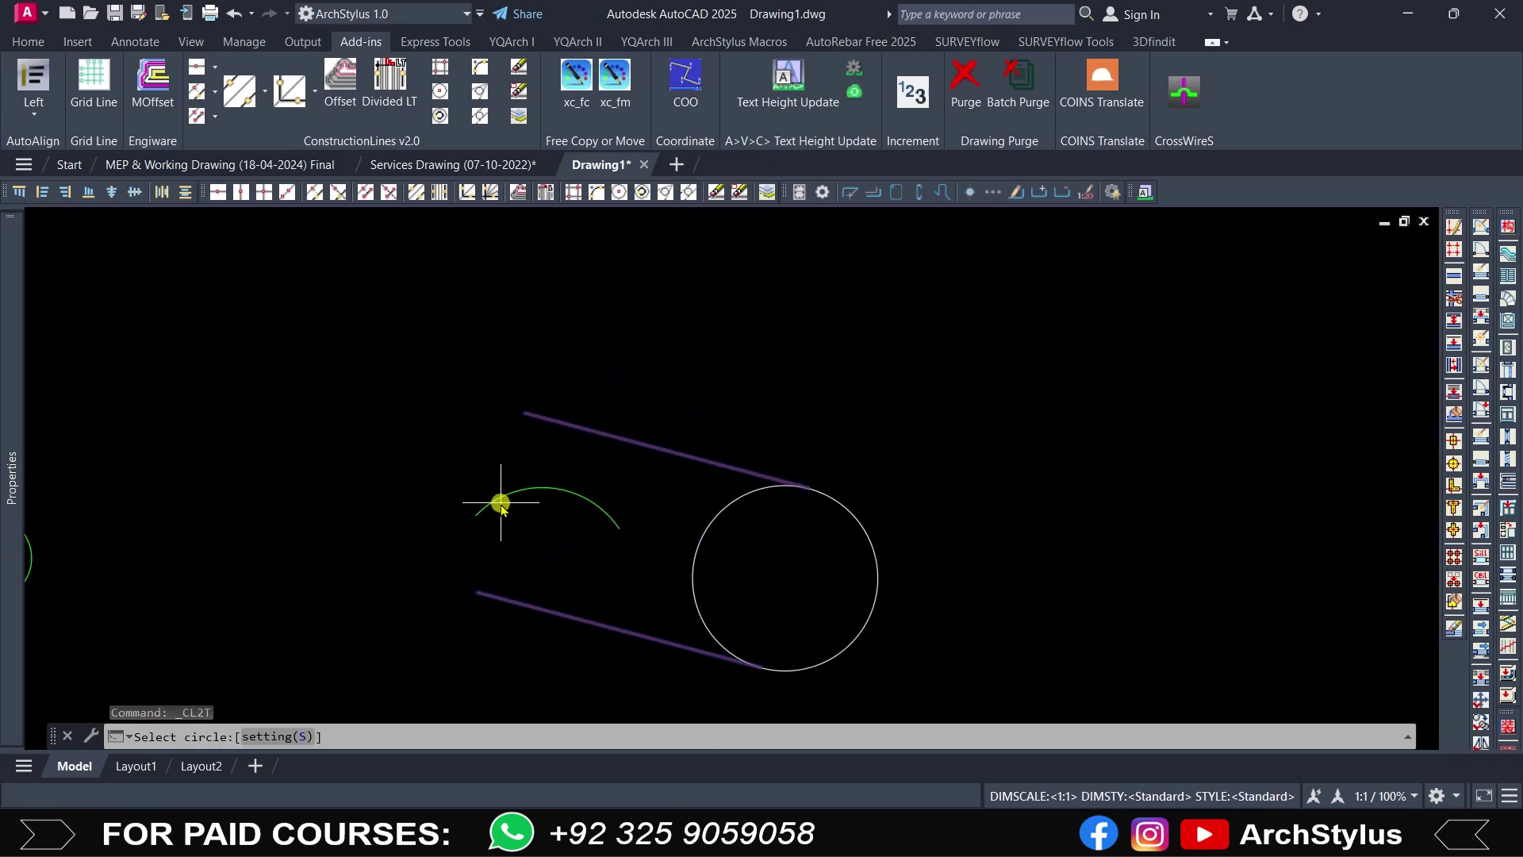
{"action": "middle_click_drag", "start_coordinate": [876, 534], "coordinate": [786, 416]}
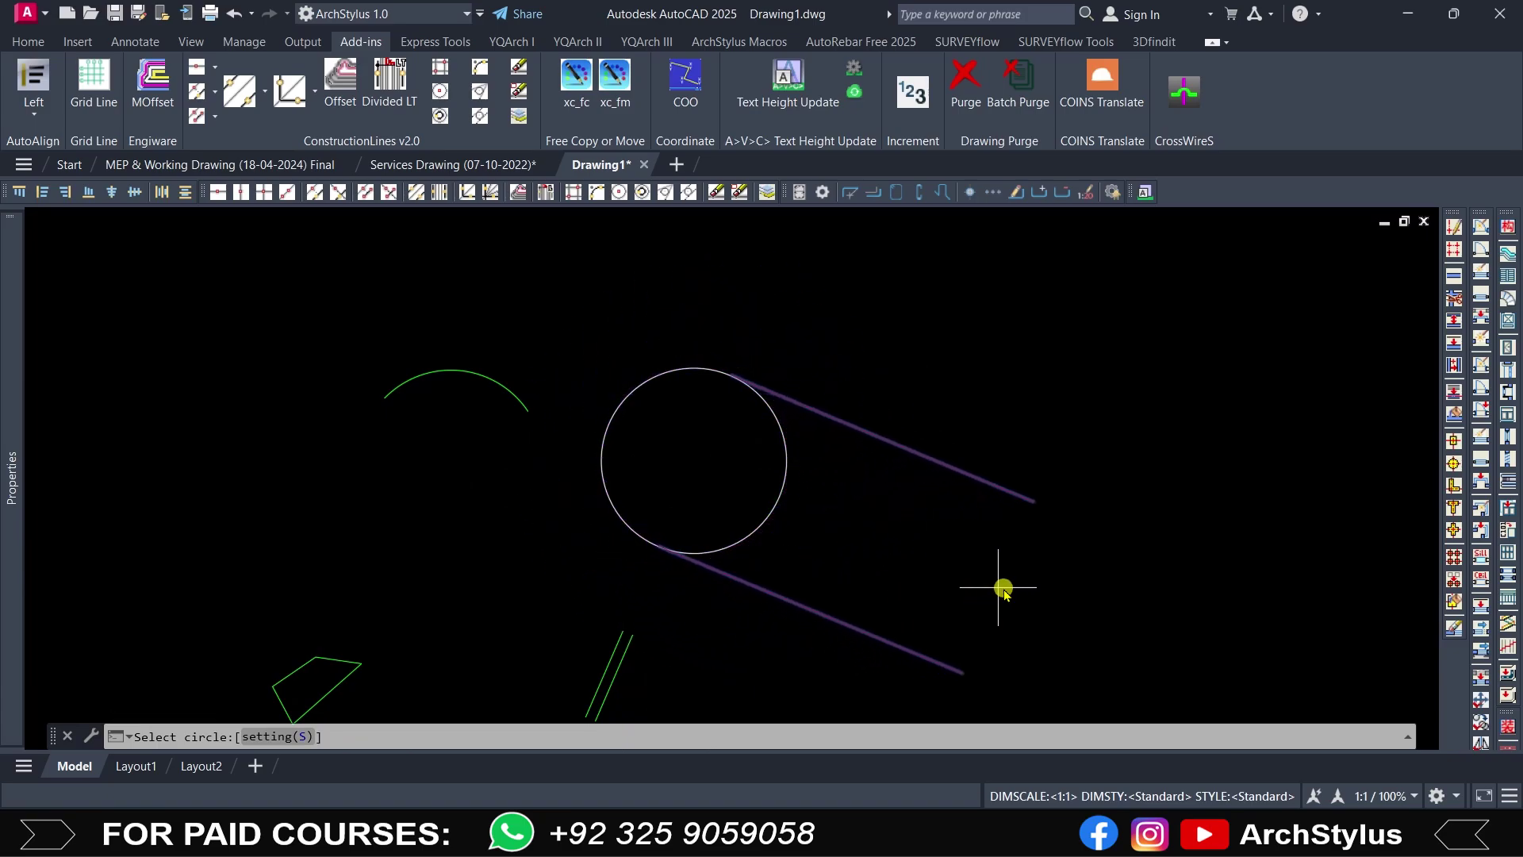
{"action": "left_click", "coordinate": [1071, 578]}
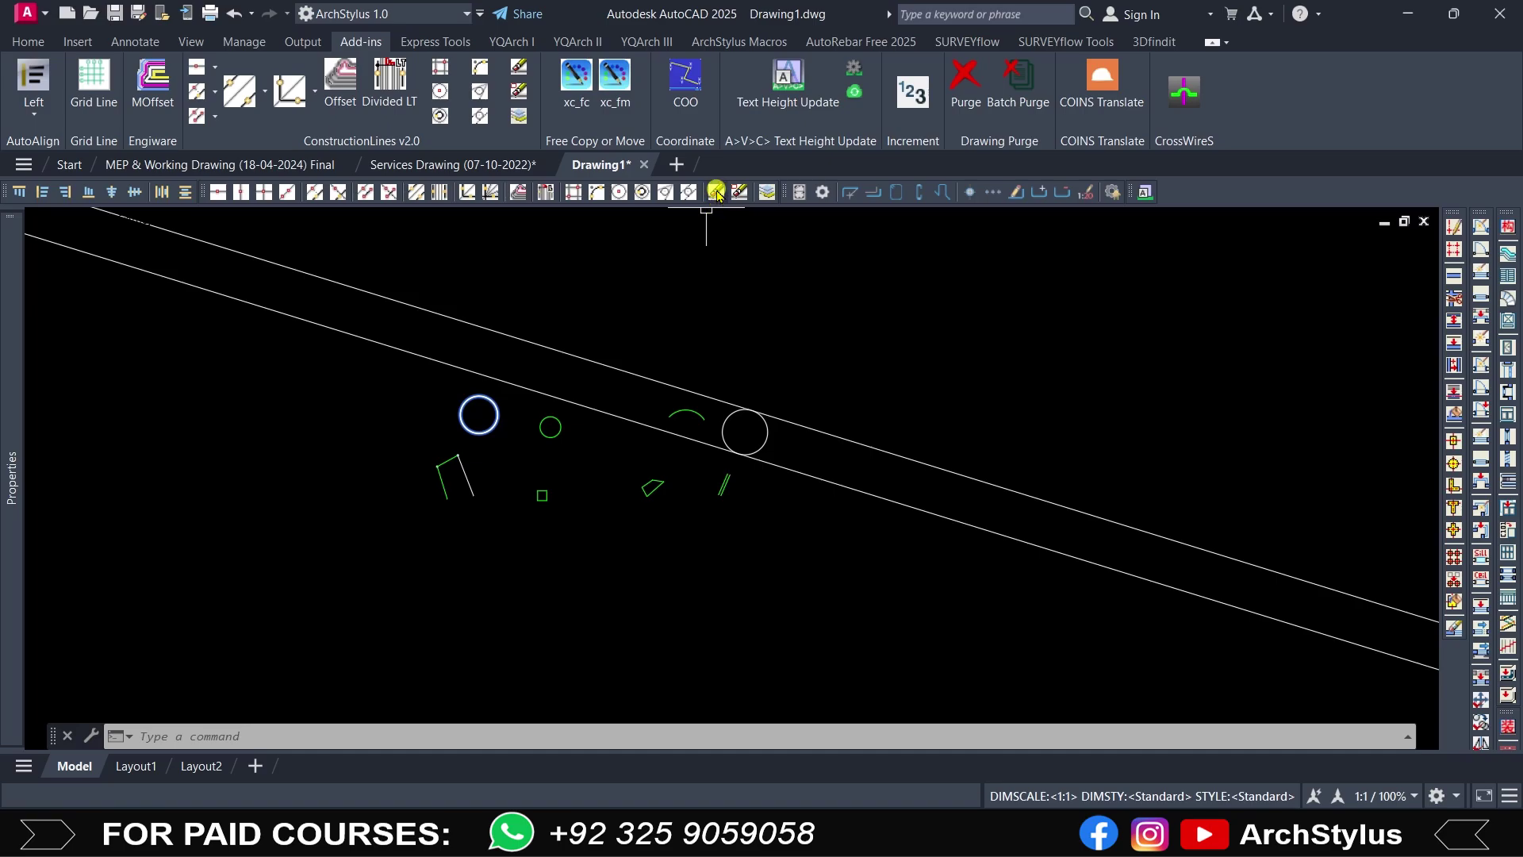
Step: Erase all construction lines and place two crossed horizontal and vertical ones, above the green circle and to the lower left of the slanted lines
{"action": "left_click", "coordinate": [716, 192]}
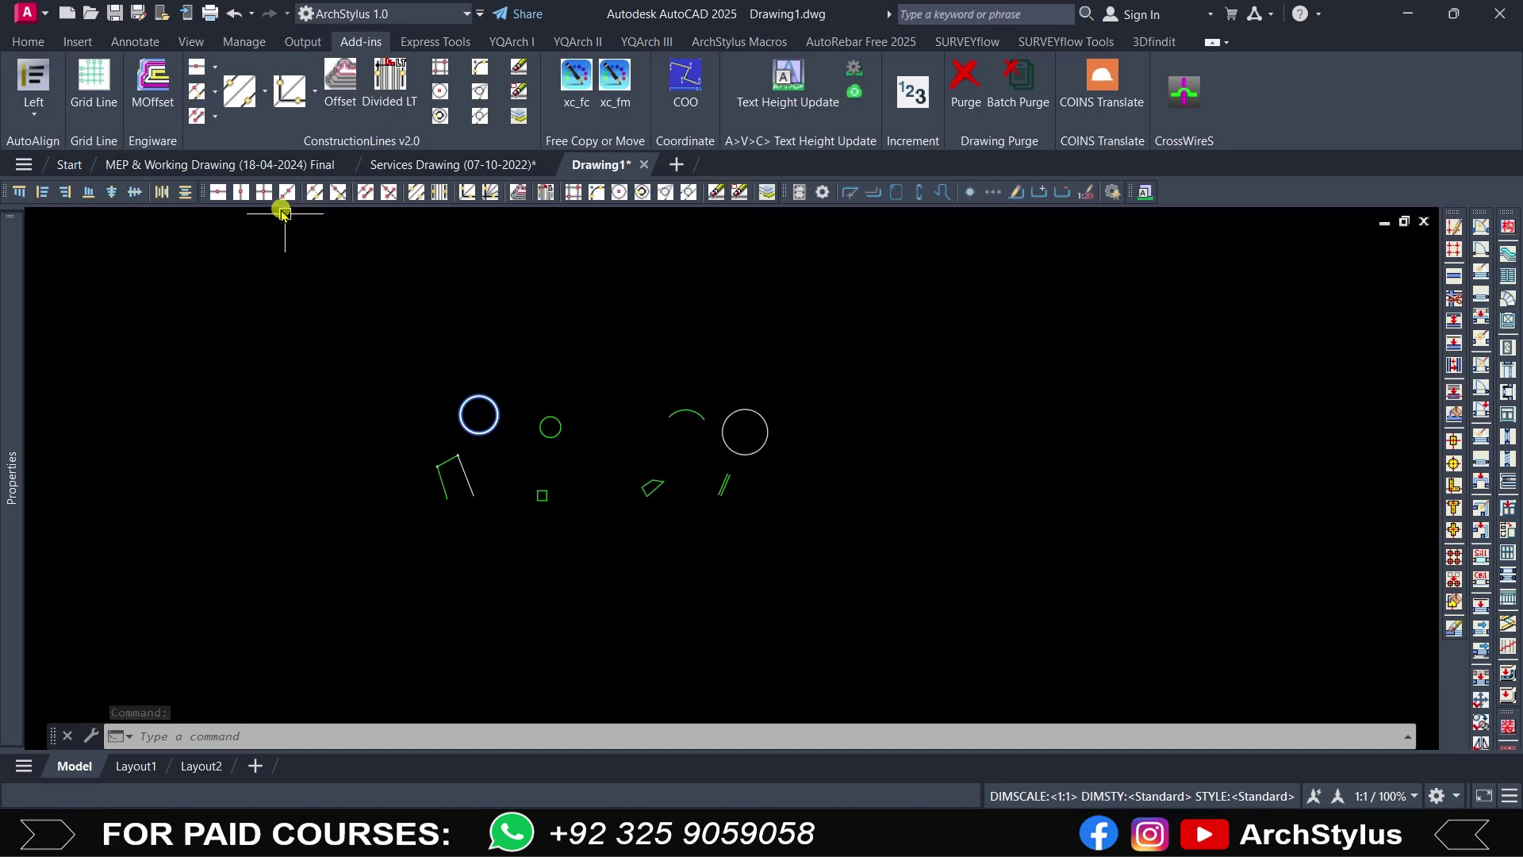
{"action": "left_click", "coordinate": [264, 192]}
{"action": "left_click", "coordinate": [564, 332]}
{"action": "left_click", "coordinate": [341, 517]}
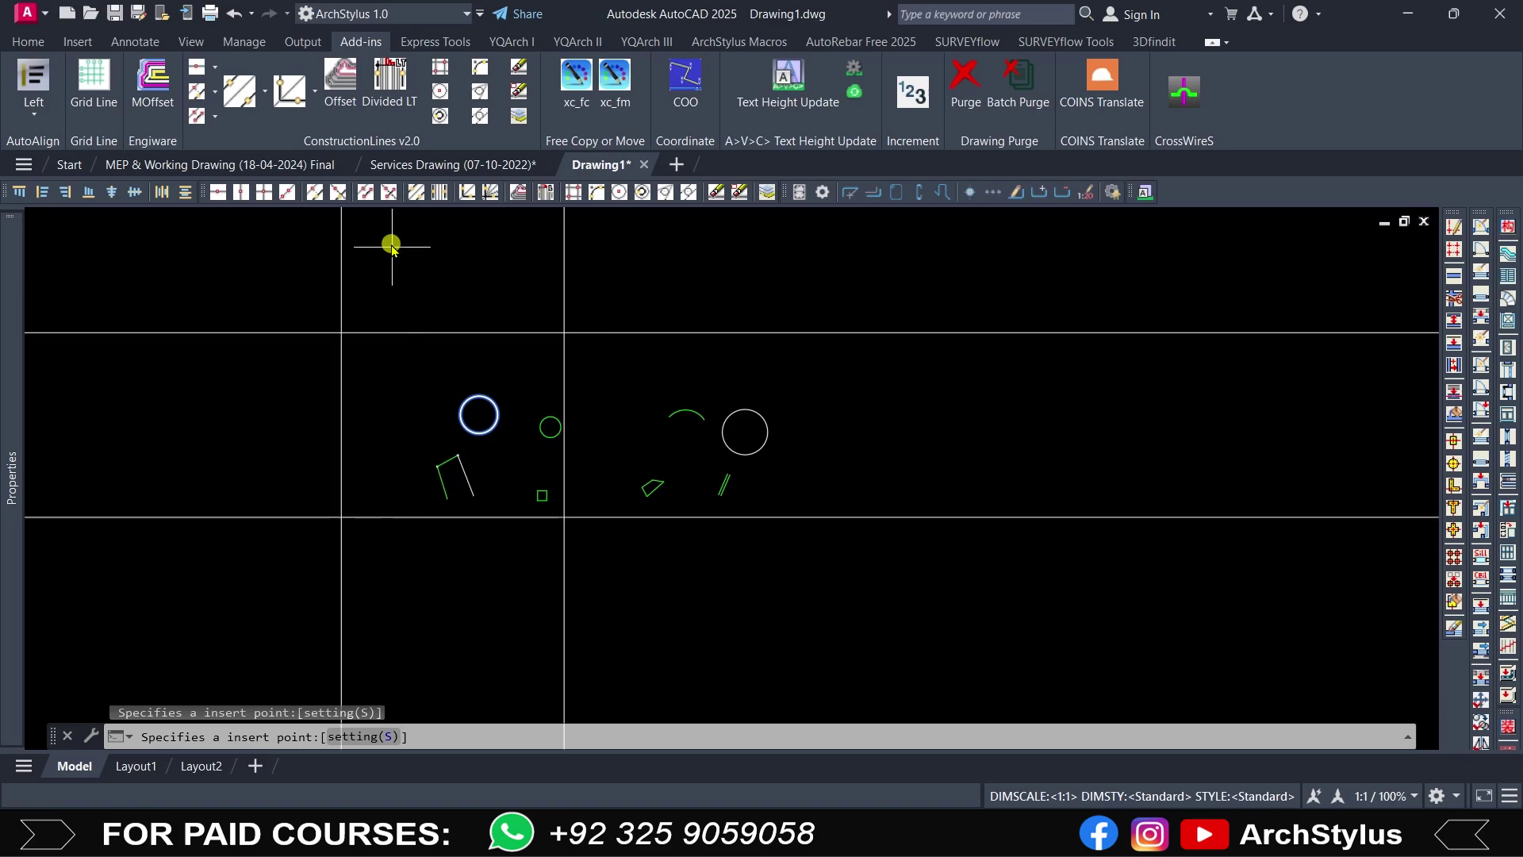
{"action": "key", "text": "Escape"}
Step: Place three vertical construction lines to the right of the large white circle
{"action": "left_click", "coordinate": [242, 192]}
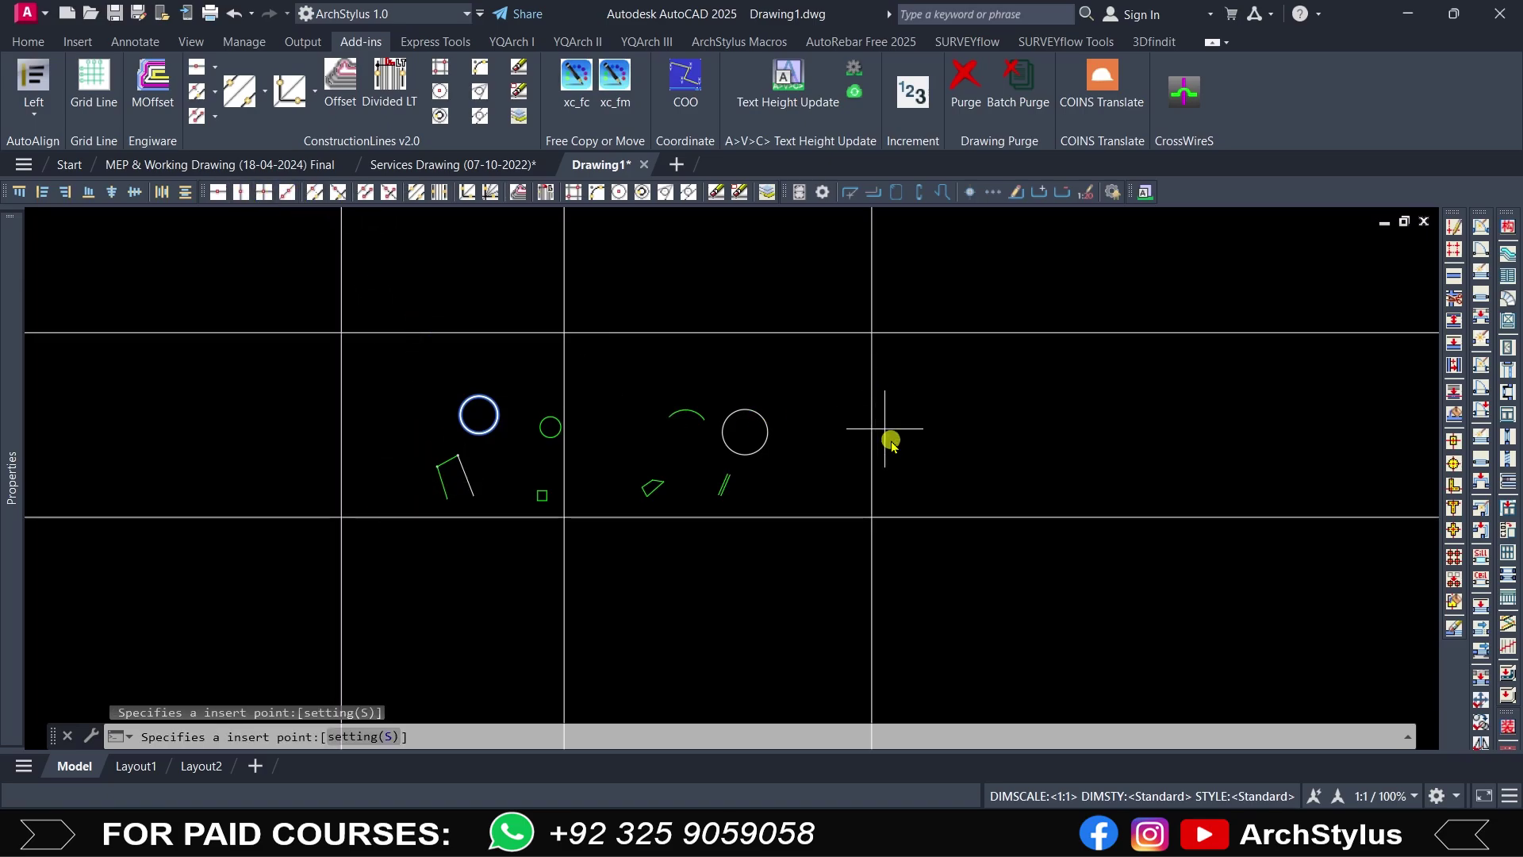
{"action": "key", "text": "Escape"}
{"action": "left_click", "coordinate": [1043, 336]}
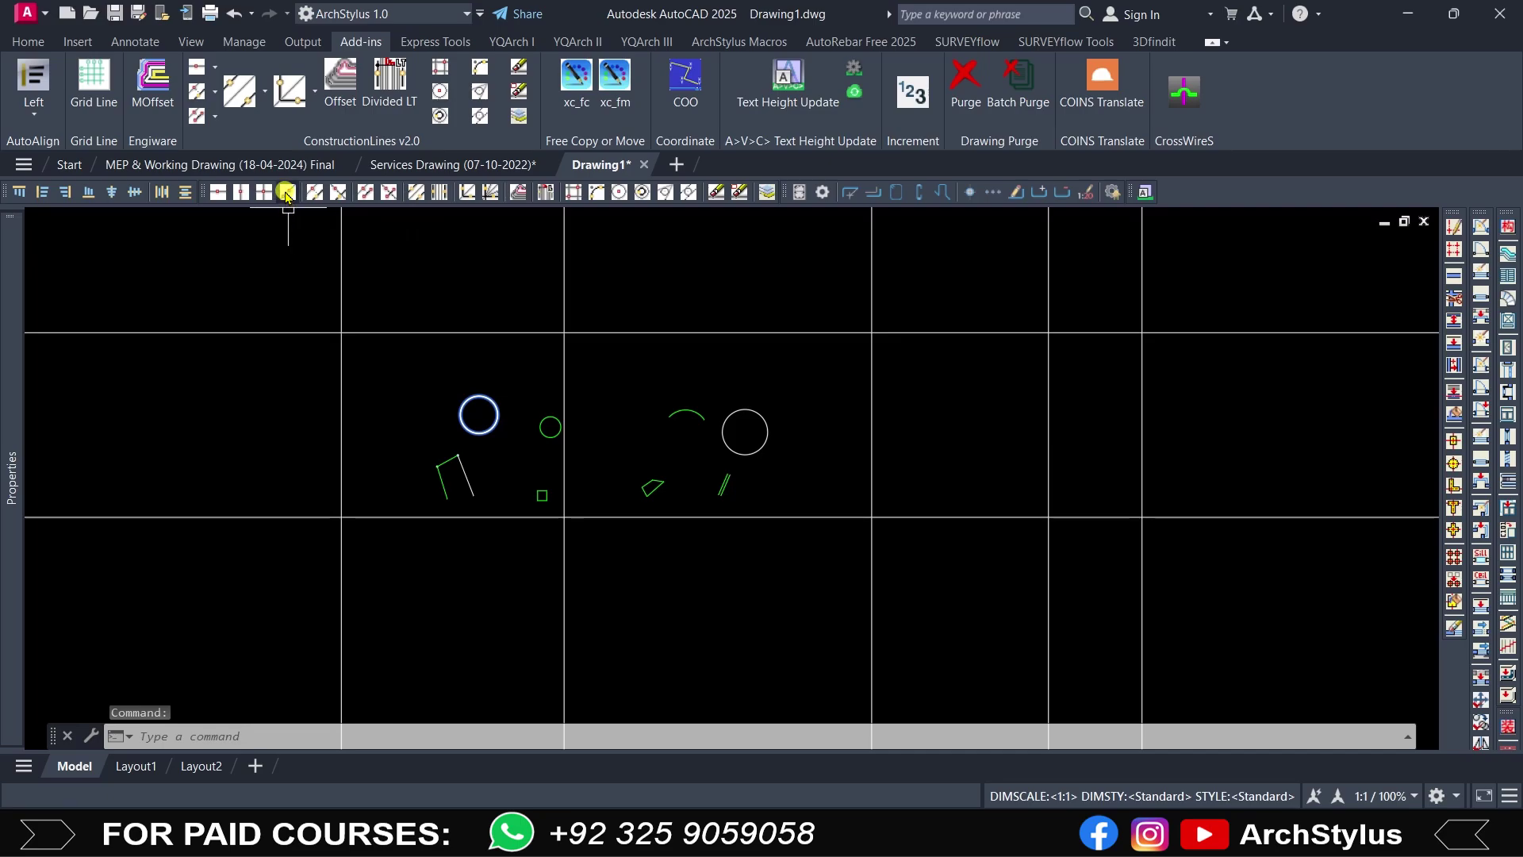
Step: Draw two angled construction lines through one common point between the first two vertical lines right of the white circle, one steep and one shallow
{"action": "left_click", "coordinate": [287, 193]}
{"action": "left_click", "coordinate": [956, 386]}
{"action": "left_click", "coordinate": [993, 500]}
{"action": "left_click", "coordinate": [1034, 364]}
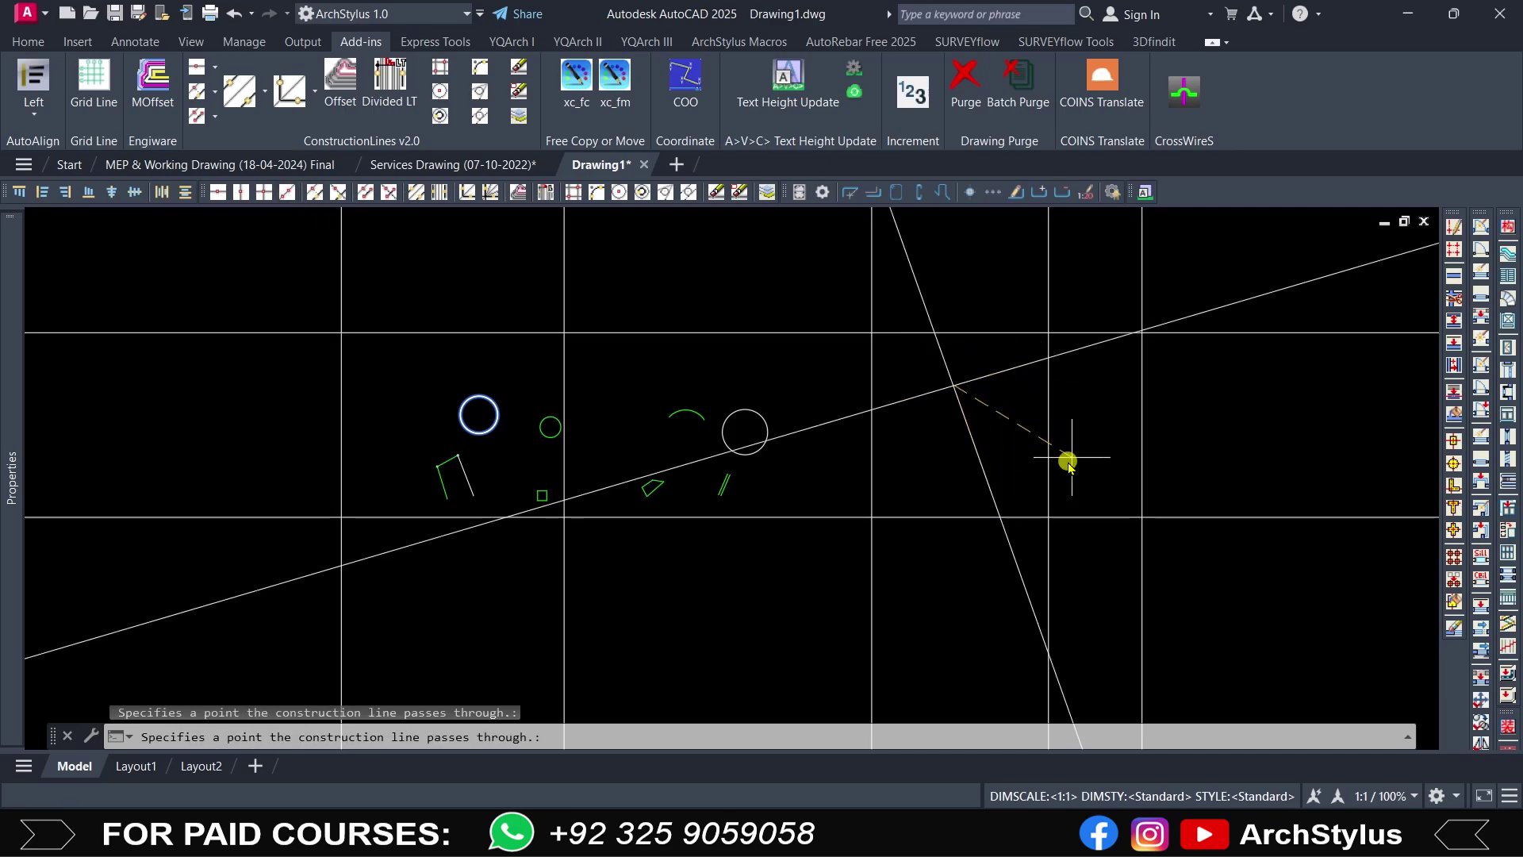
Step: Draw three more steep construction lines through the same common point, and erase all construction lines in the drawing
{"action": "left_click", "coordinate": [976, 560]}
{"action": "left_click", "coordinate": [984, 562]}
{"action": "left_click", "coordinate": [902, 602]}
{"action": "key", "text": "Escape"}
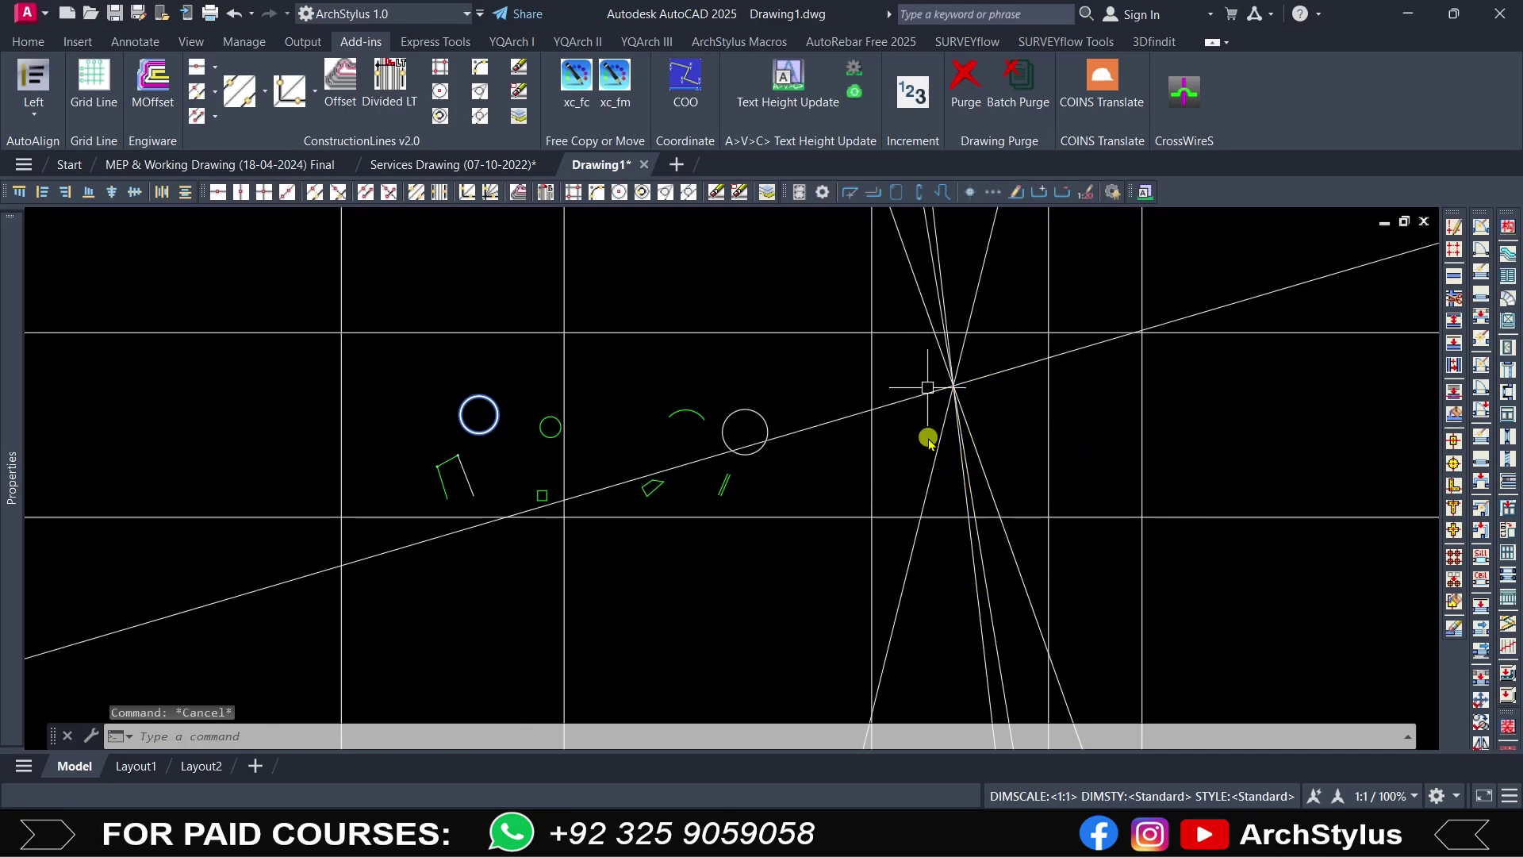
{"action": "left_click", "coordinate": [713, 193]}
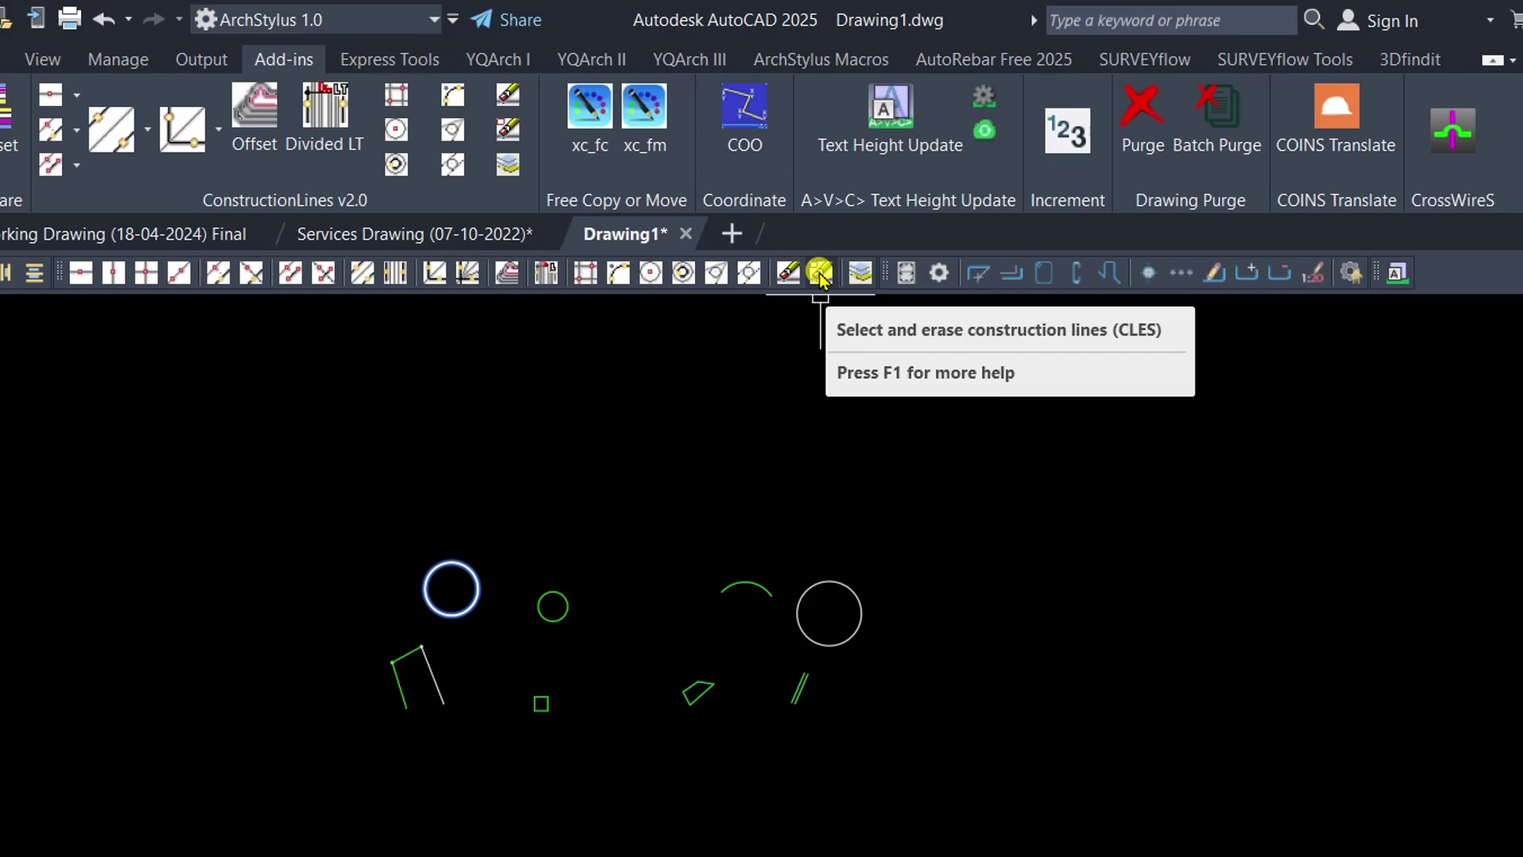
Step: Place seven vertical construction lines: one through each large circle, two to the right of the white circle, three to the left of the blue one
{"action": "left_click", "coordinate": [113, 273]}
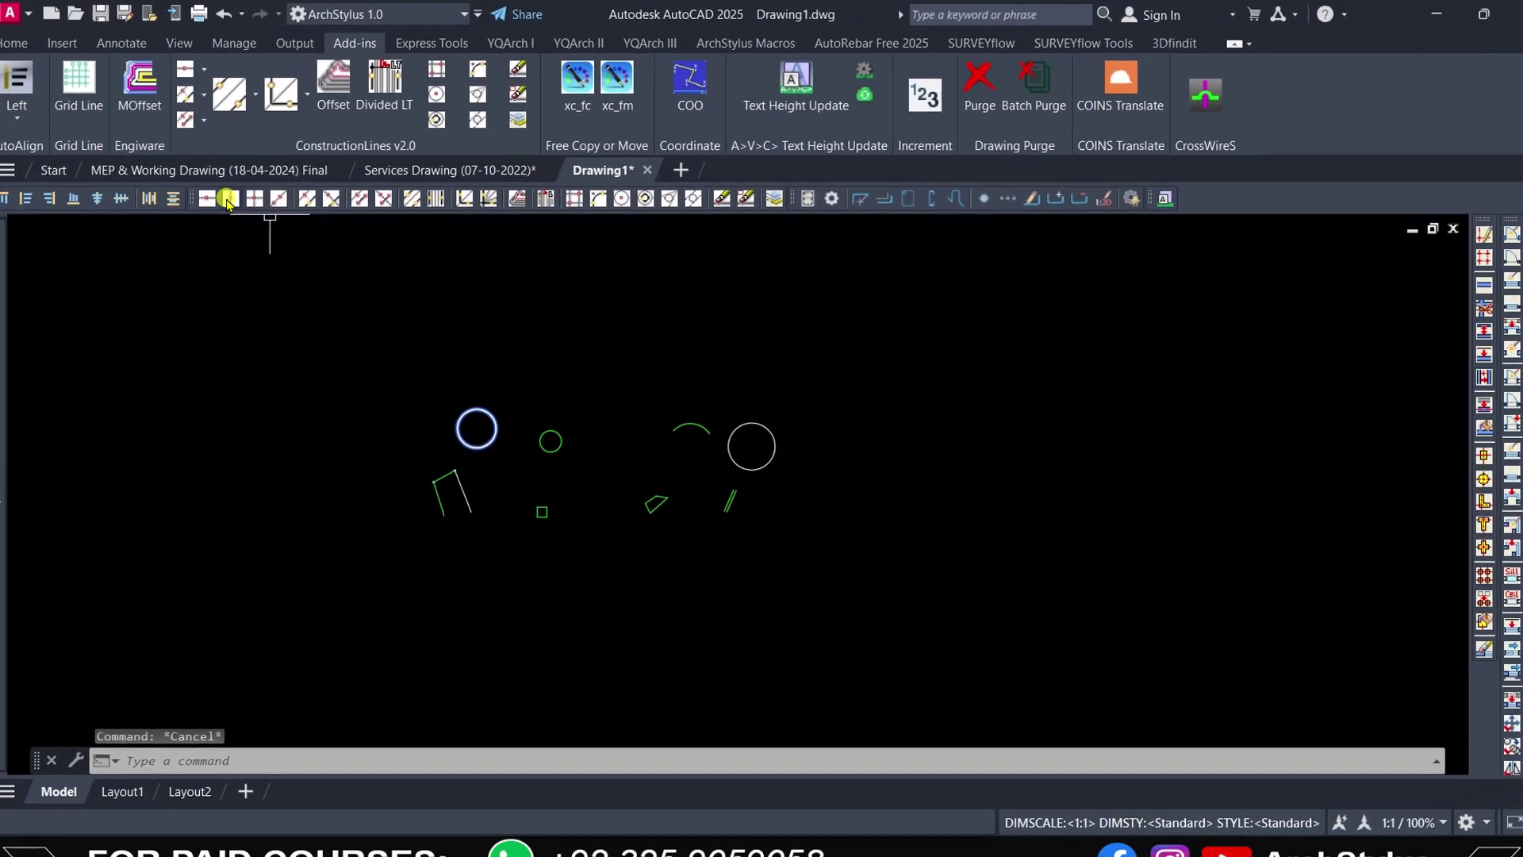
{"action": "left_click", "coordinate": [727, 349]}
{"action": "left_click", "coordinate": [1011, 425]}
{"action": "left_click", "coordinate": [1102, 343]}
{"action": "left_click", "coordinate": [472, 438]}
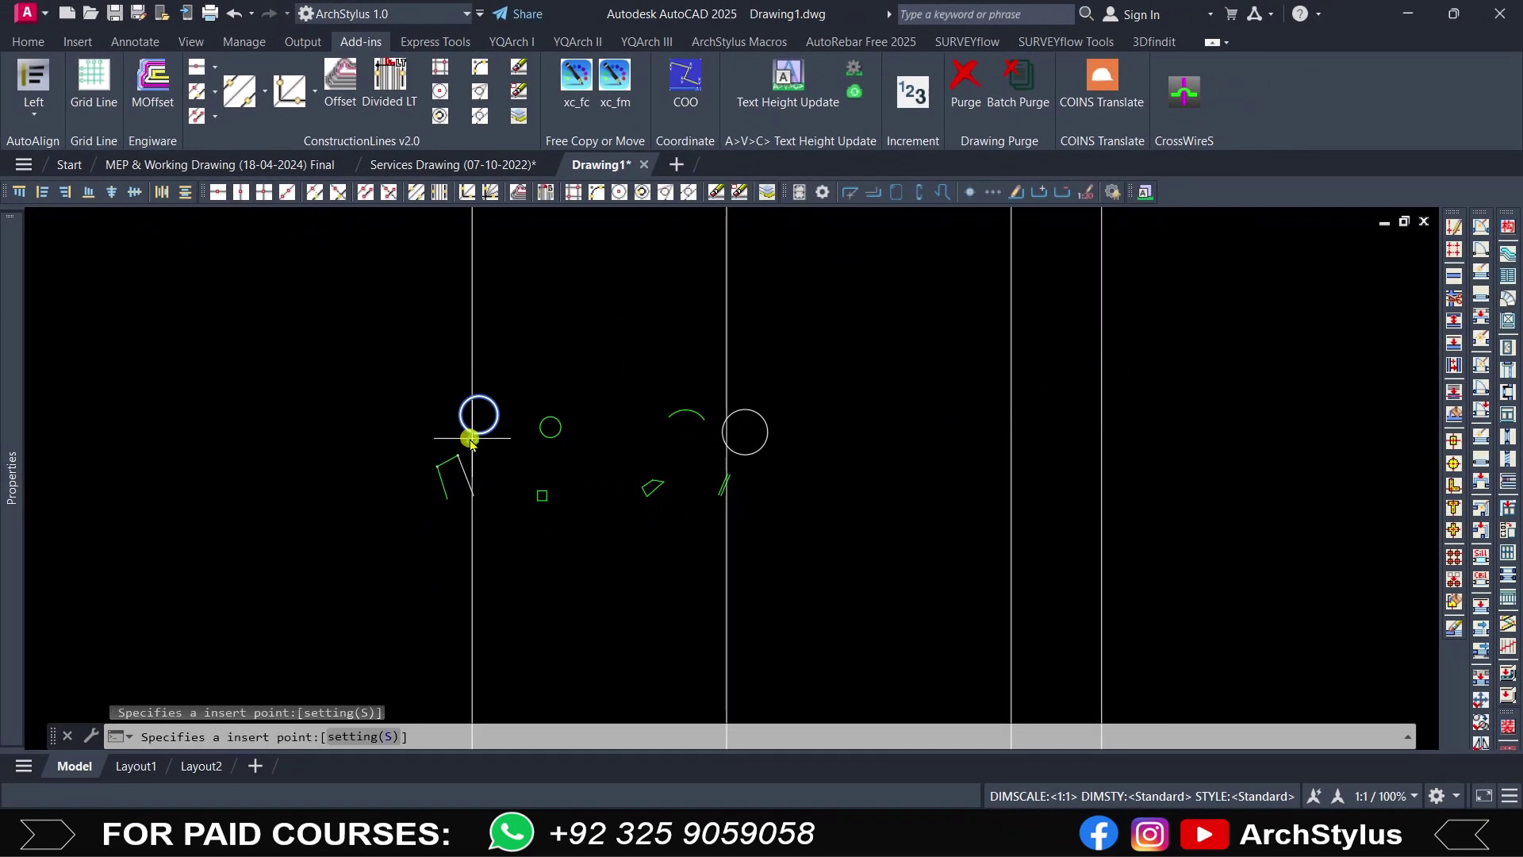
{"action": "left_click", "coordinate": [395, 301]}
{"action": "left_click", "coordinate": [275, 388]}
{"action": "left_click", "coordinate": [315, 380]}
Step: Erase the two rightmost vertical construction lines individually with the select-and-erase construction lines tool (CLES)
{"action": "left_click", "coordinate": [739, 192]}
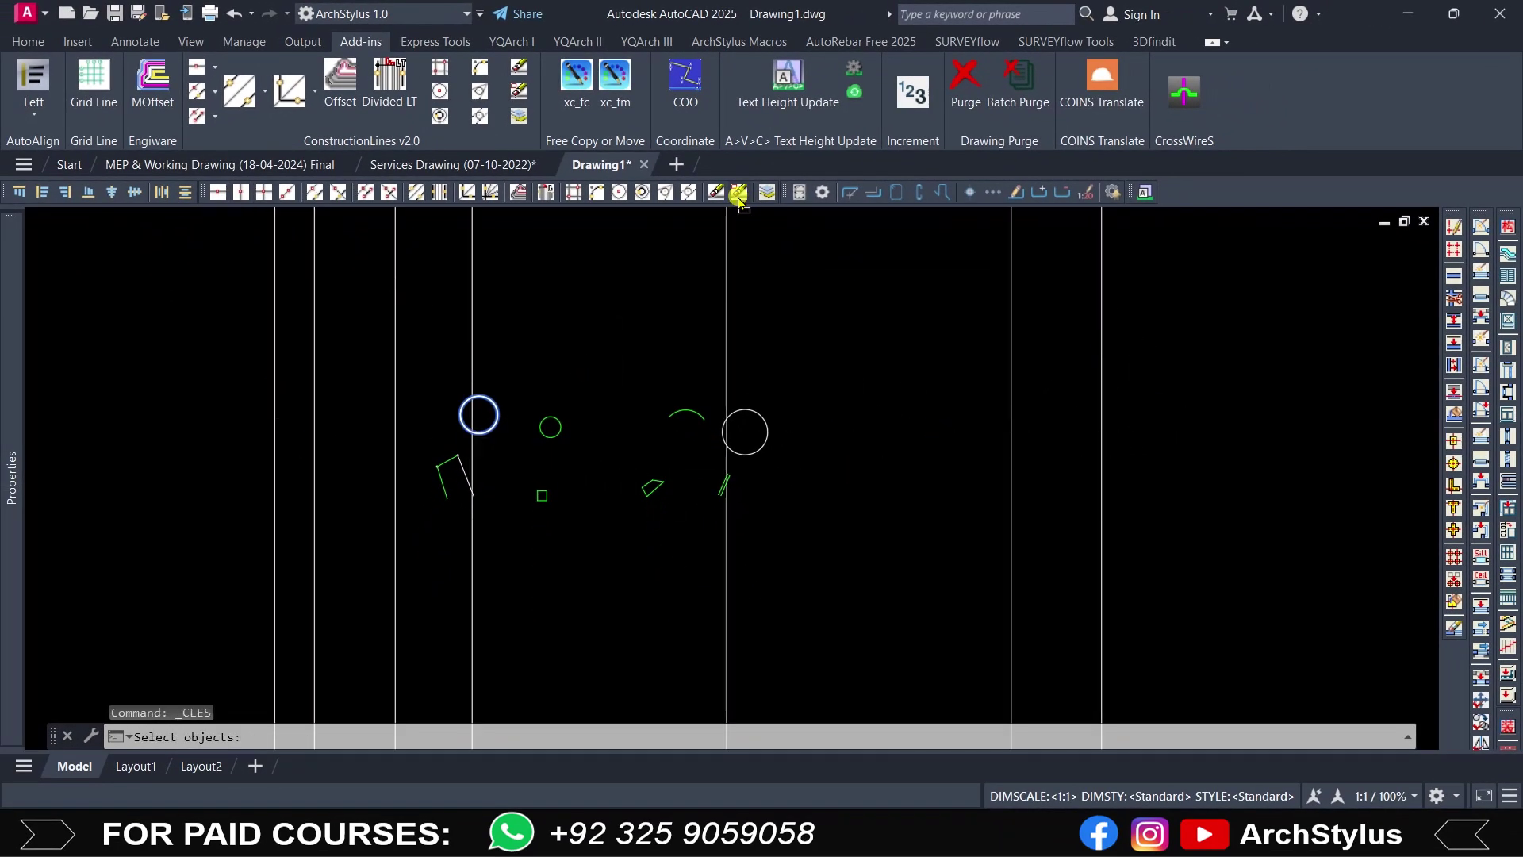
{"action": "left_click", "coordinate": [1102, 326]}
{"action": "key", "text": "Return"}
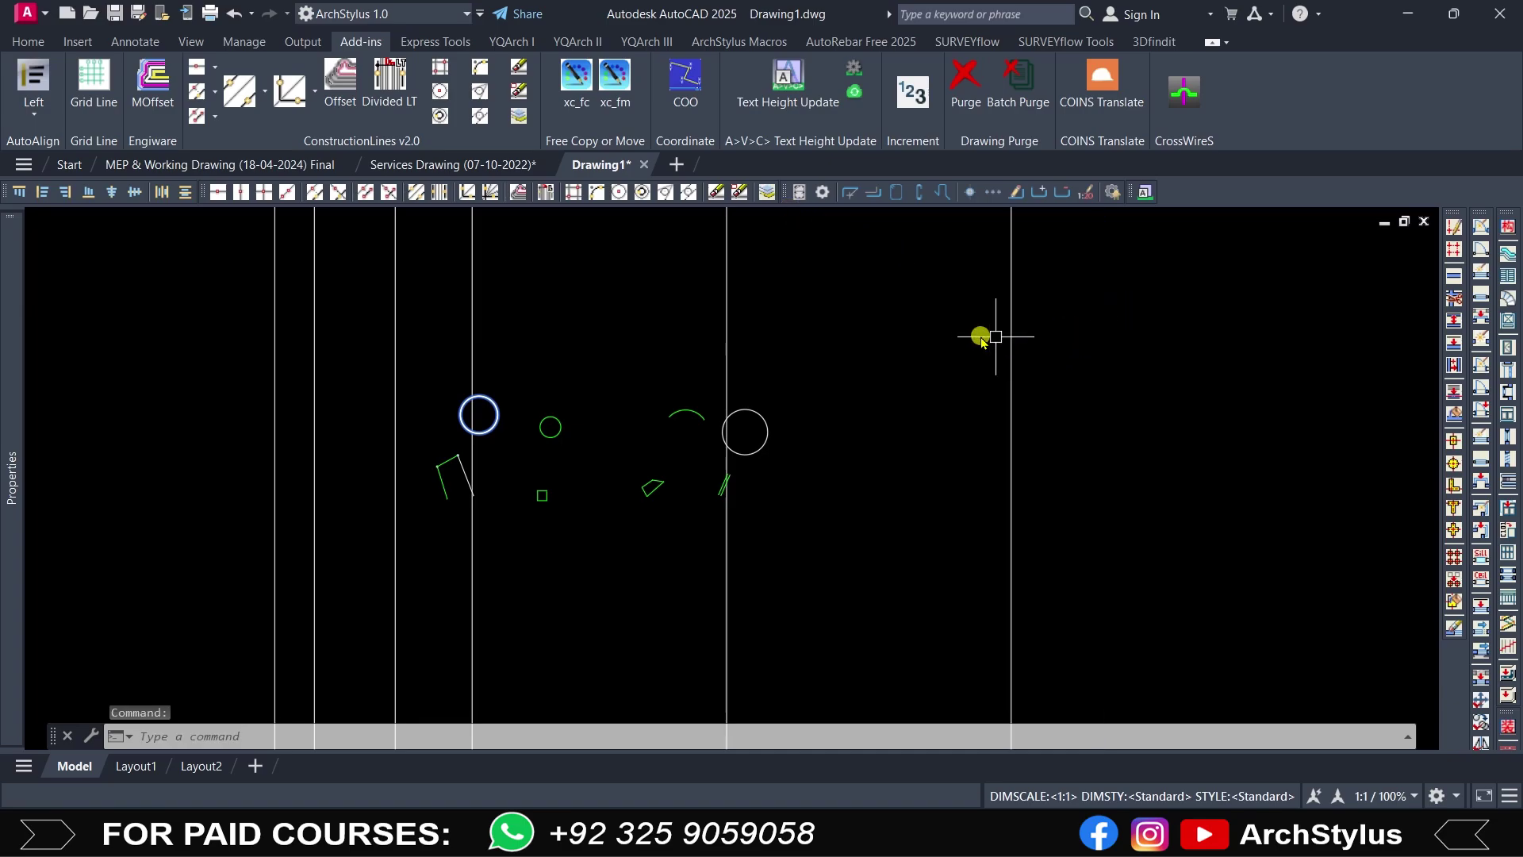
{"action": "key", "text": "Return"}
{"action": "left_click", "coordinate": [1012, 326]}
{"action": "key", "text": "Return"}
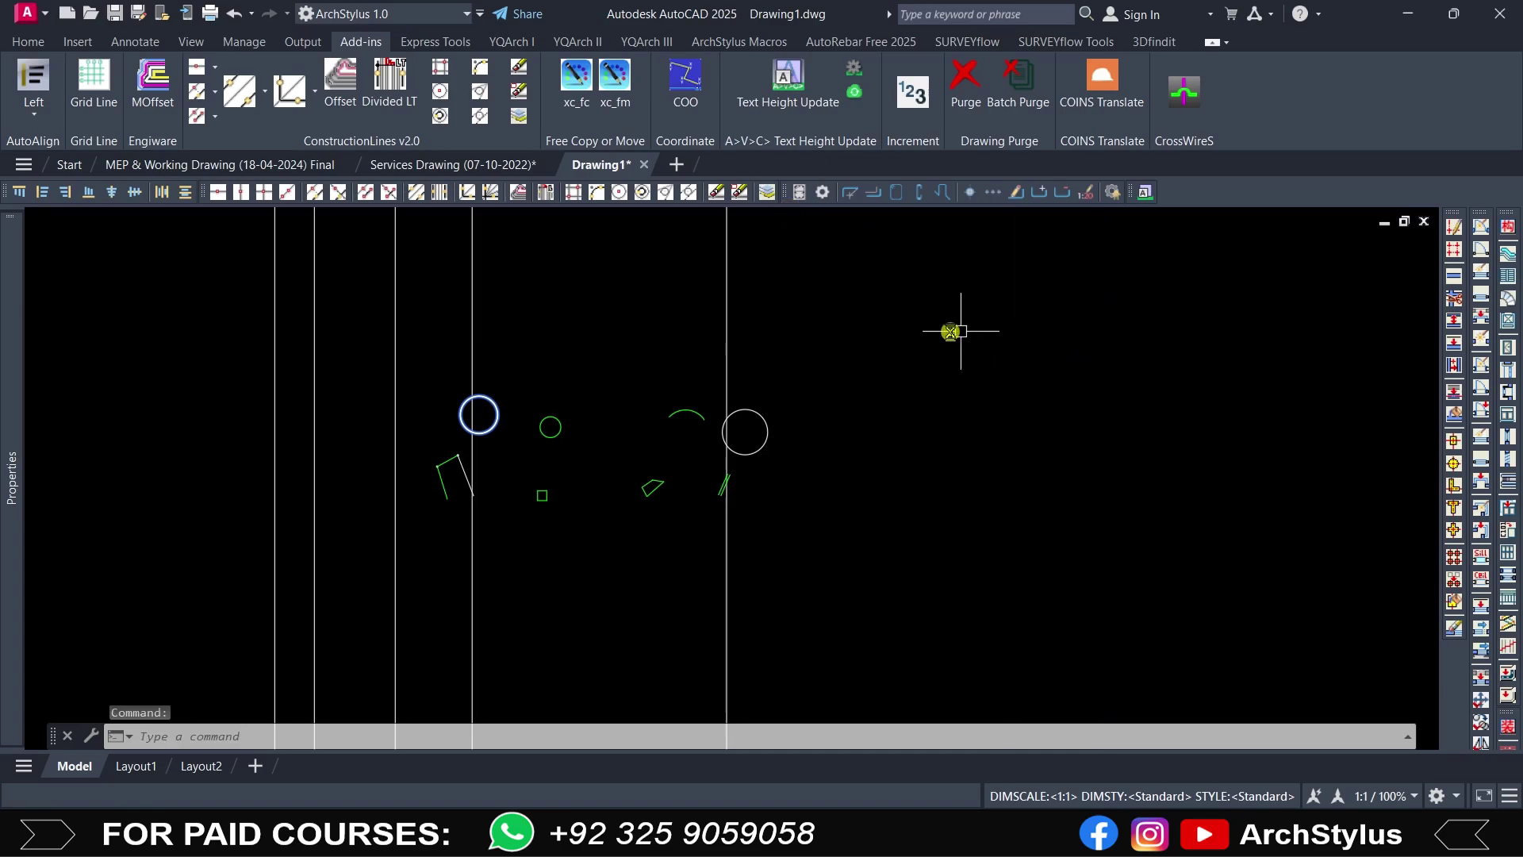
Step: Erase the vertical construction line through the large white circle with the standard ERASE command and a crossing window
{"action": "key", "text": "Escape"}
{"action": "key", "text": "Return"}
{"action": "left_click", "coordinate": [809, 289]}
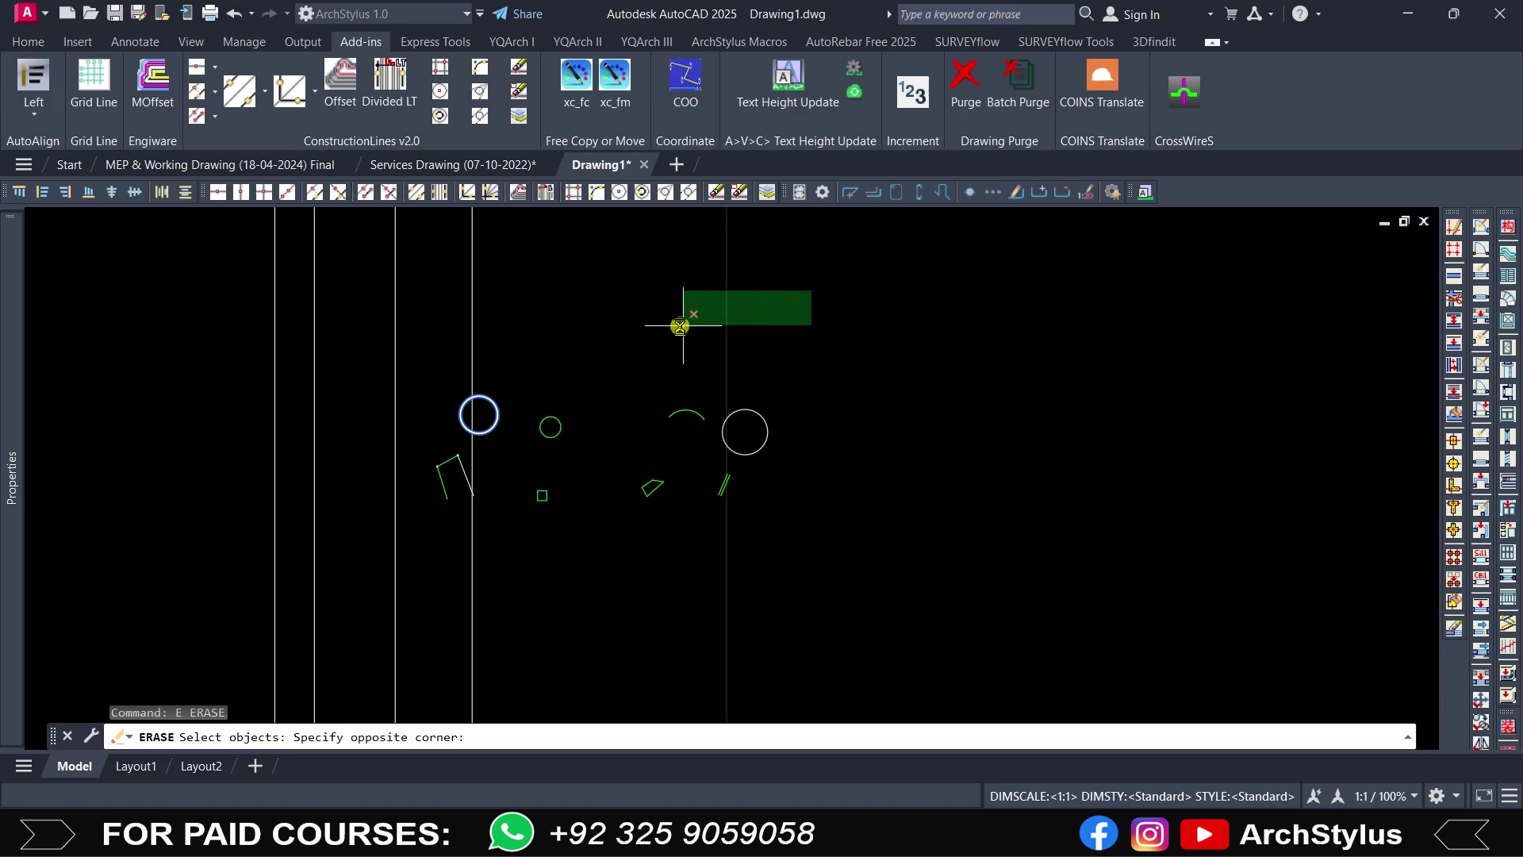
{"action": "left_click", "coordinate": [612, 330]}
{"action": "key", "text": "Return"}
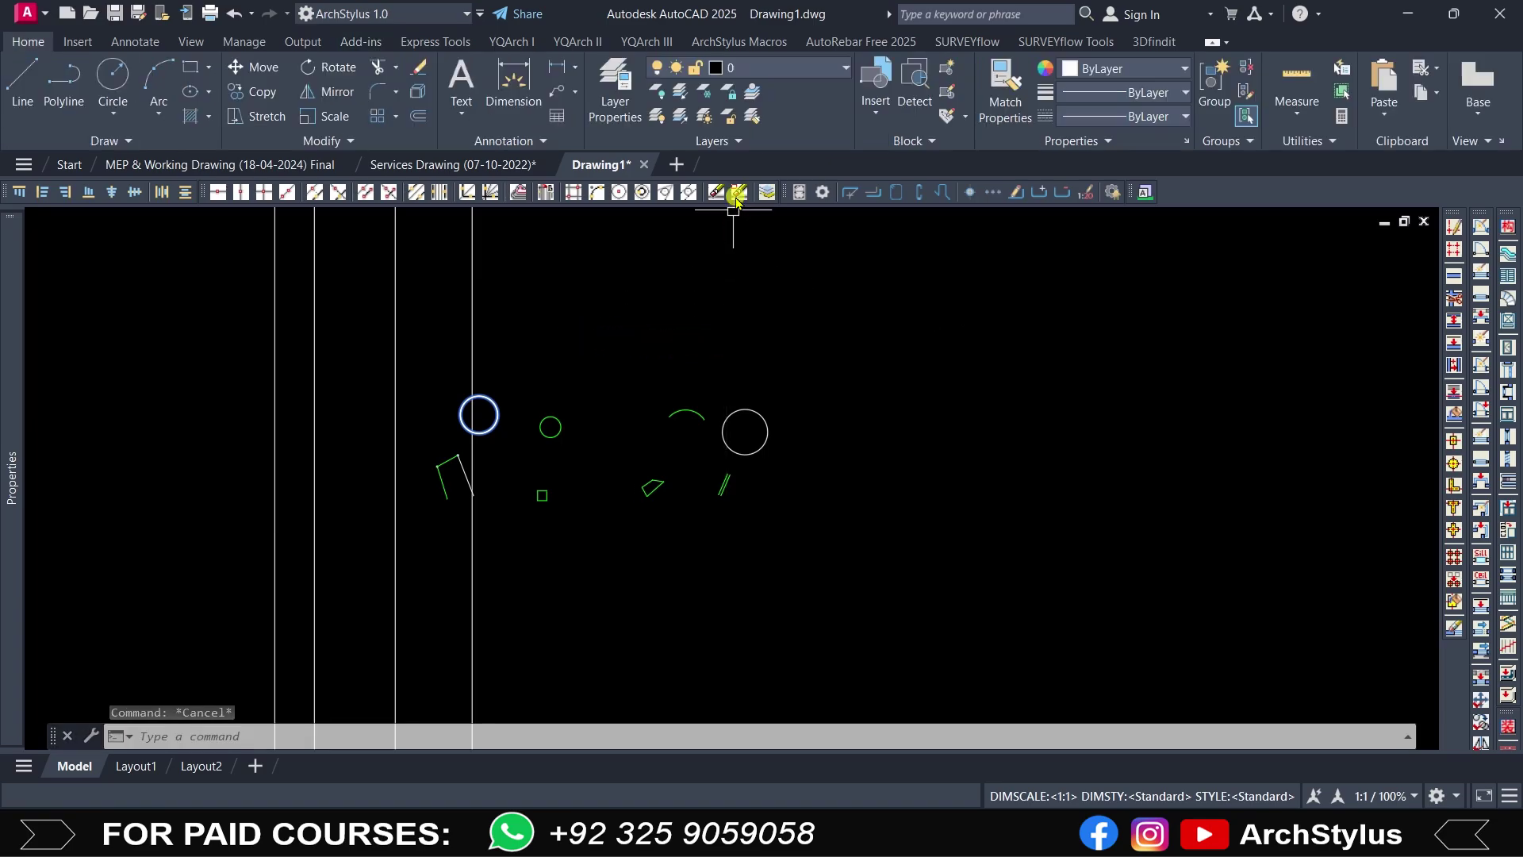
Step: Erase all remaining construction lines at once and bring the ConstructionLines v2.0 add-in tools back into view
{"action": "key", "text": "Escape"}
{"action": "left_click", "coordinate": [715, 193]}
{"action": "scroll", "coordinate": [759, 446], "scroll_direction": "down", "scroll_amount": 3}
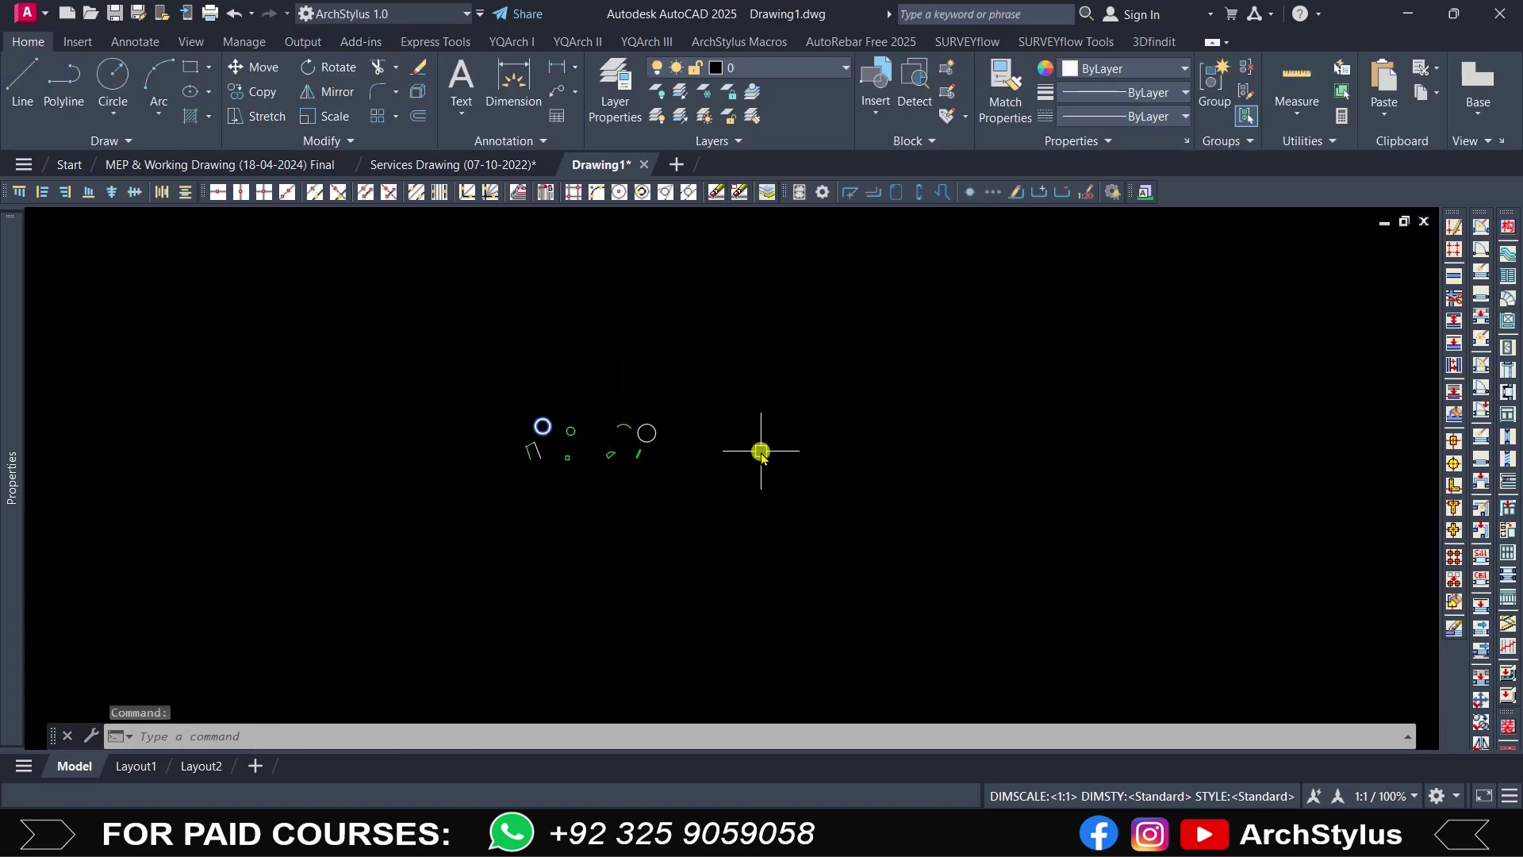
{"action": "scroll", "coordinate": [655, 426], "scroll_direction": "up", "scroll_amount": 3}
{"action": "scroll", "coordinate": [752, 391], "scroll_direction": "up", "scroll_amount": 2}
{"action": "mouse_move", "coordinate": [751, 391]}
{"action": "middle_mouse_down"}
{"action": "mouse_move", "coordinate": [809, 431]}
{"action": "mouse_move", "coordinate": [807, 482]}
{"action": "middle_mouse_up"}
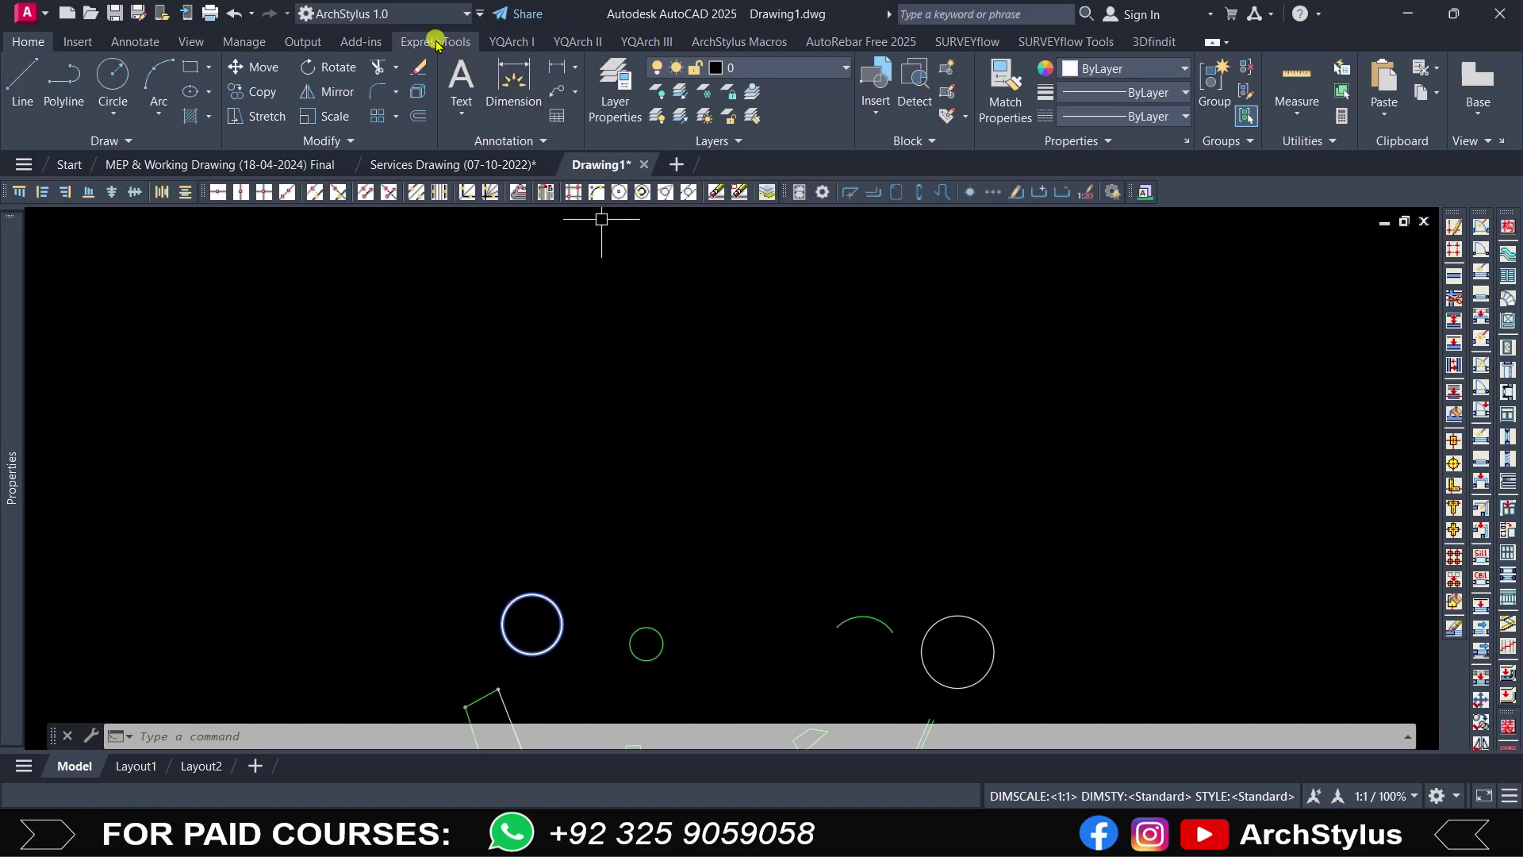
{"action": "left_click", "coordinate": [363, 41]}
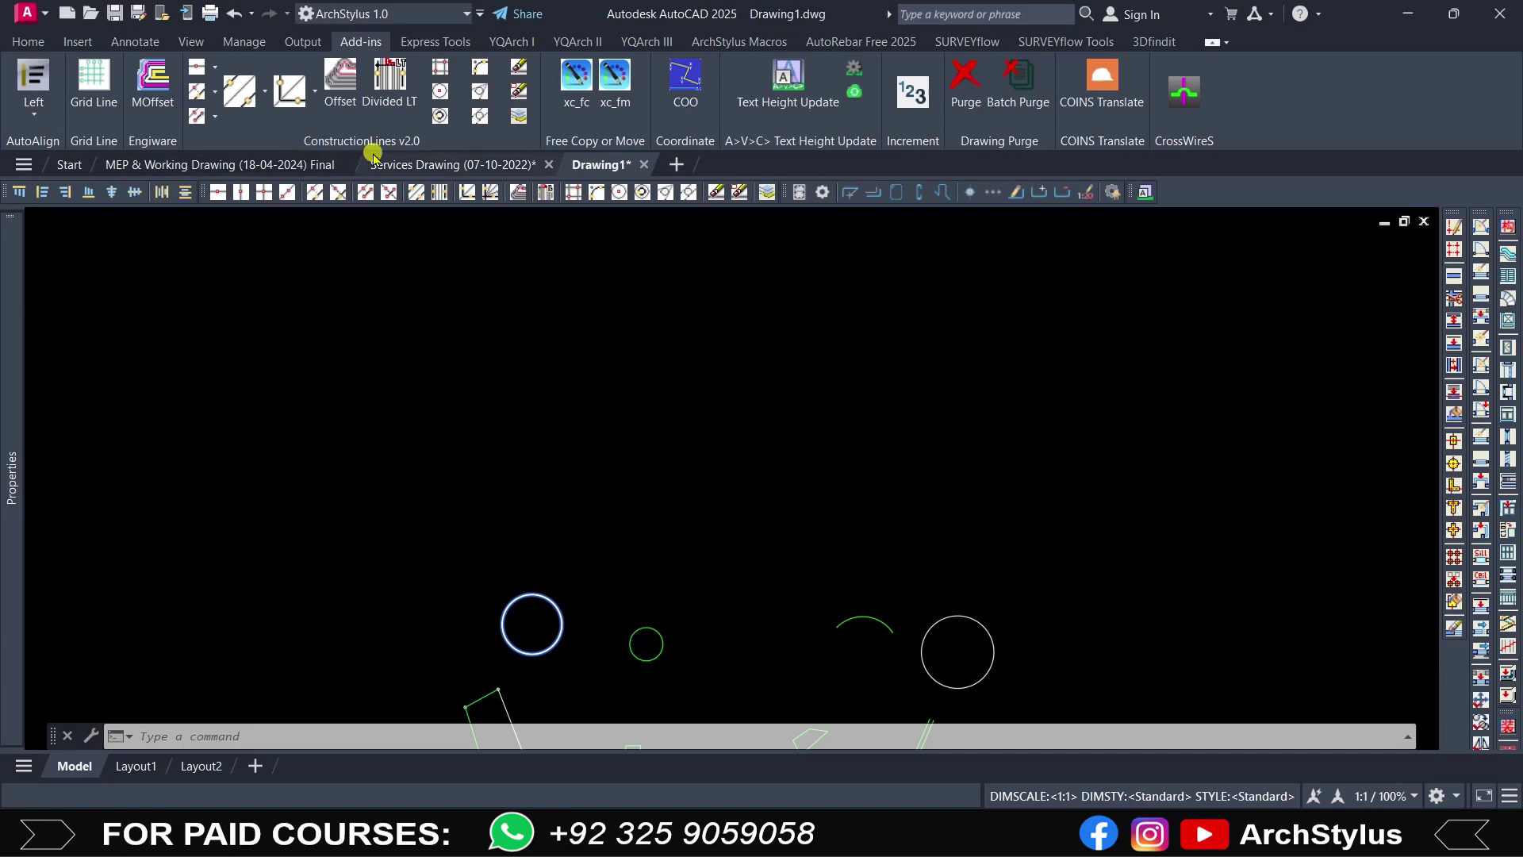